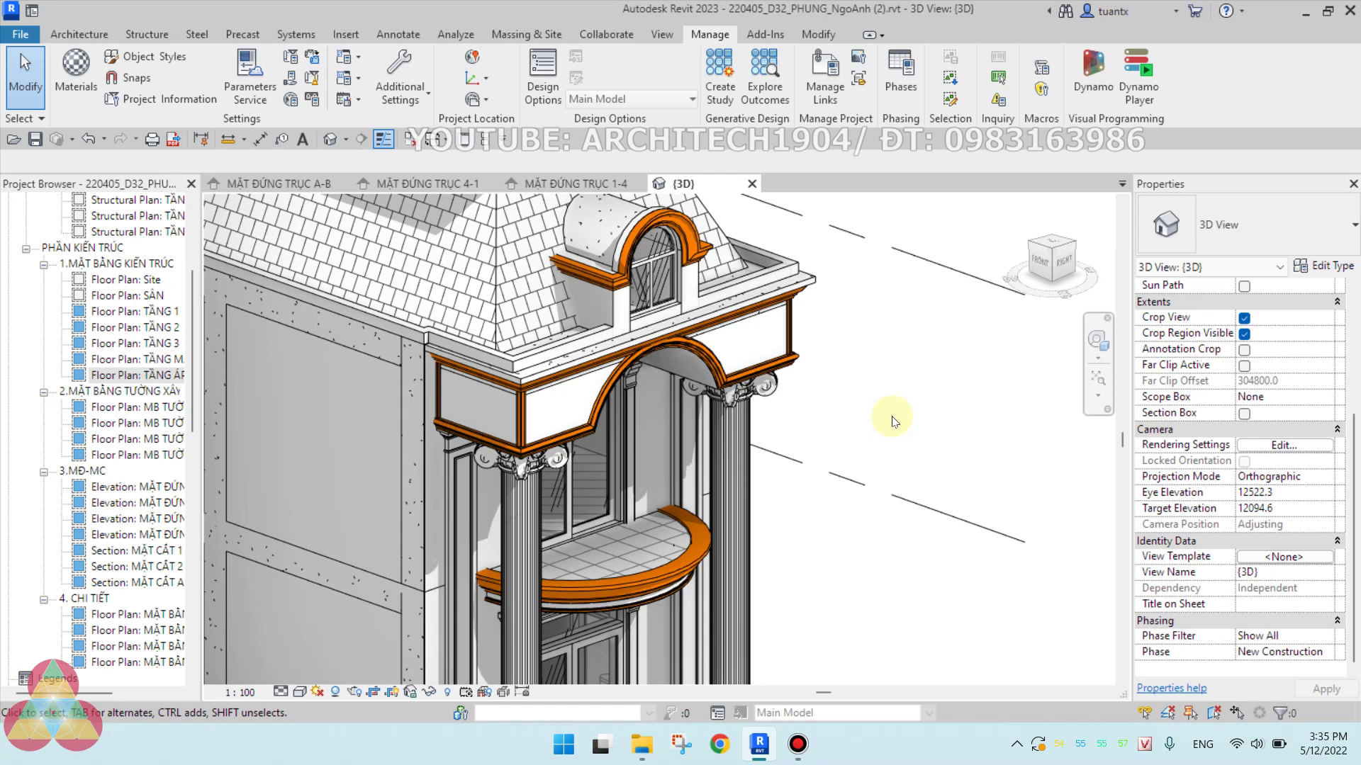
Zoom and pan across the villa facade to bring the dormer window into view.
scroll(893, 421, "up", 1)
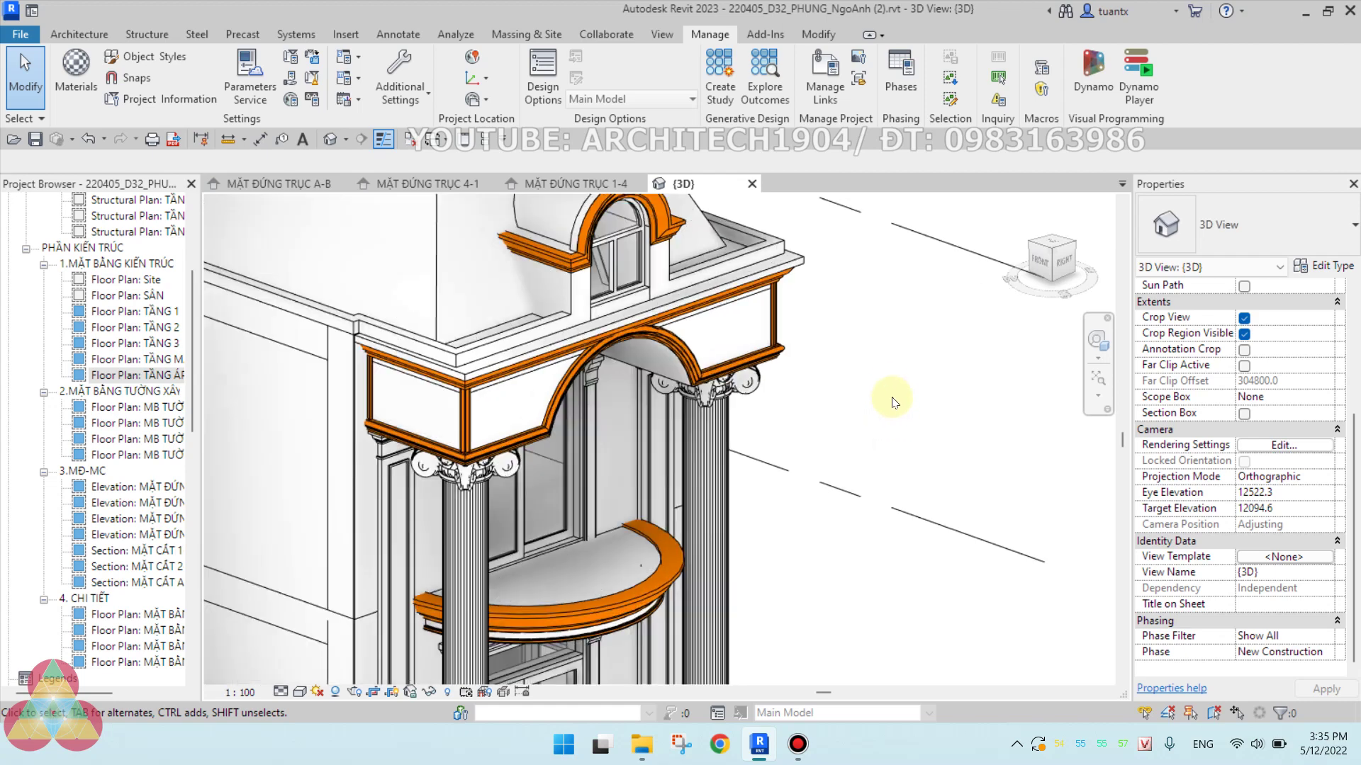
scroll(889, 418, "up", 1)
scroll(888, 417, "up", 2)
scroll(885, 417, "up", 1)
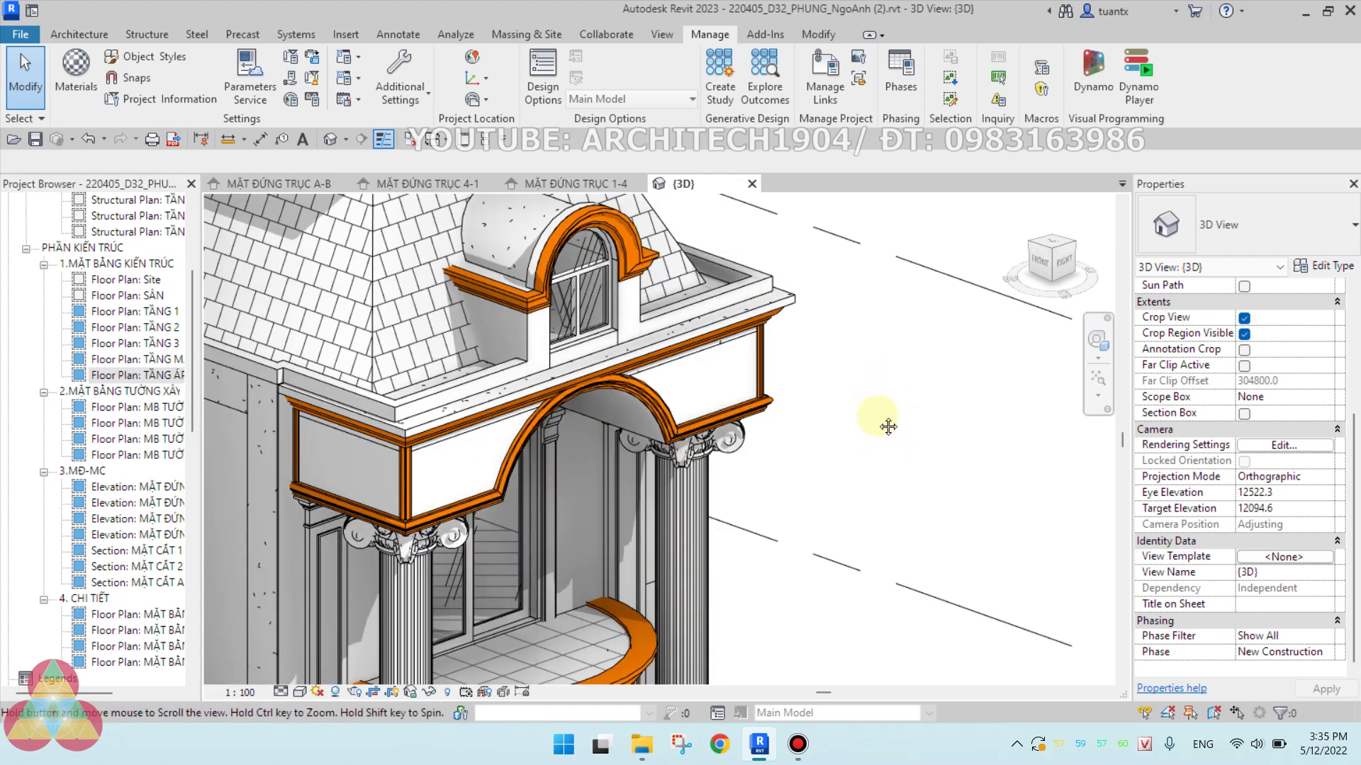
middle_click_drag(886, 424, 894, 439)
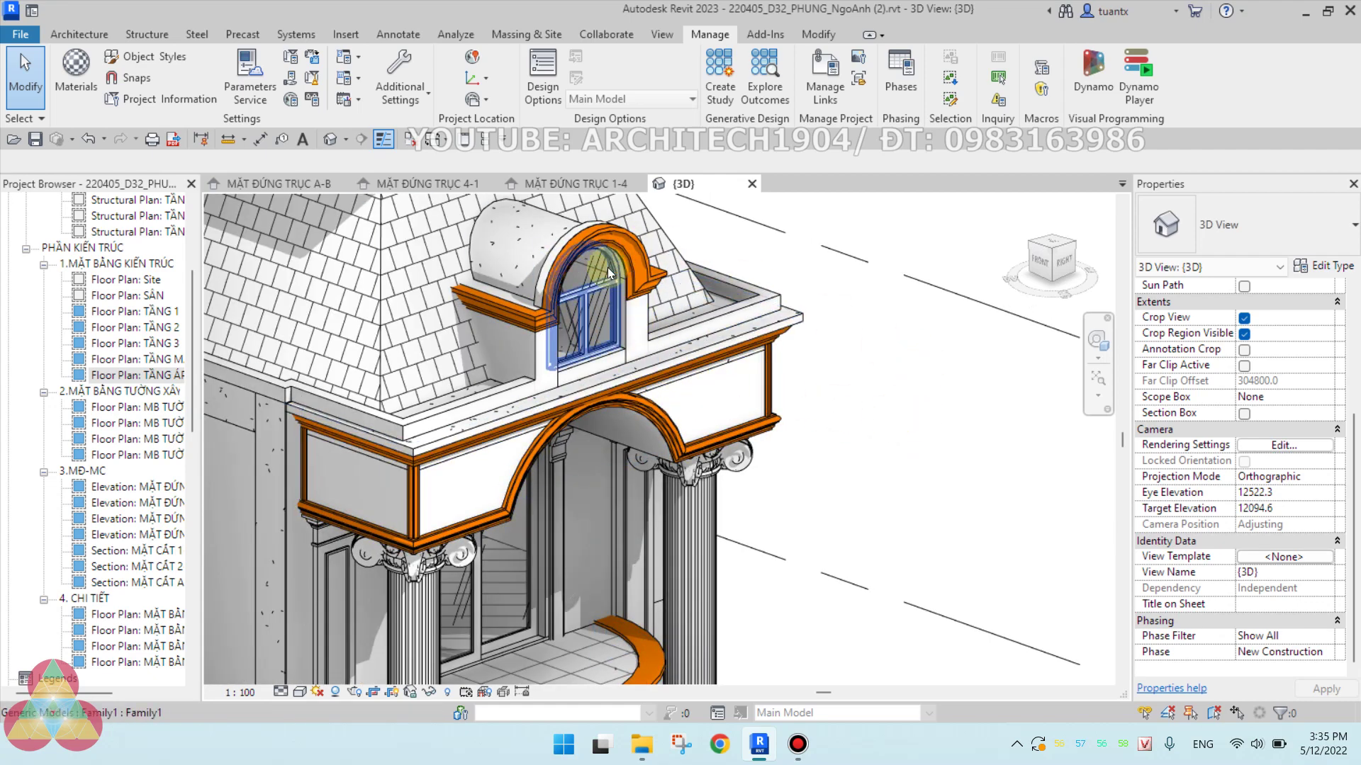
scroll(574, 262, "up", 2)
scroll(572, 338, "up", 1)
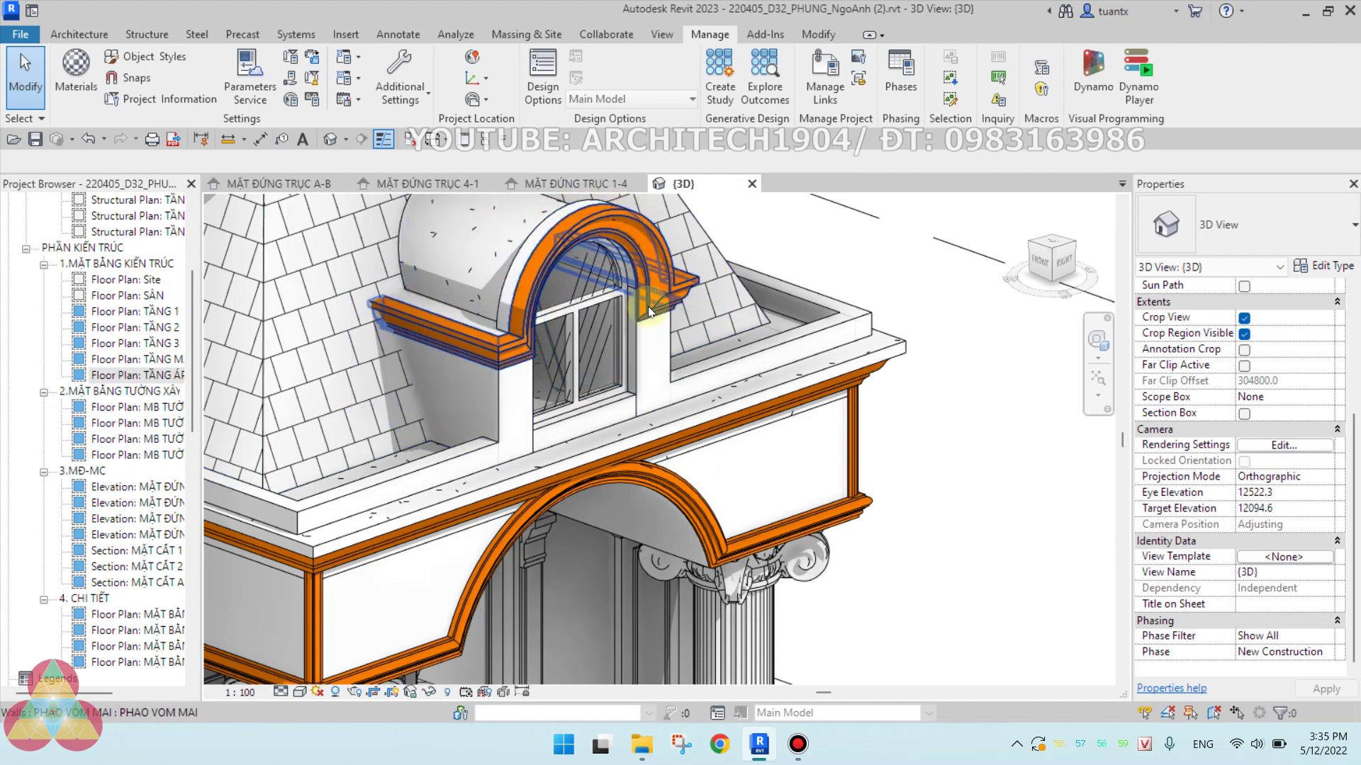
middle_click_drag(992, 462, 917, 468, "shift")
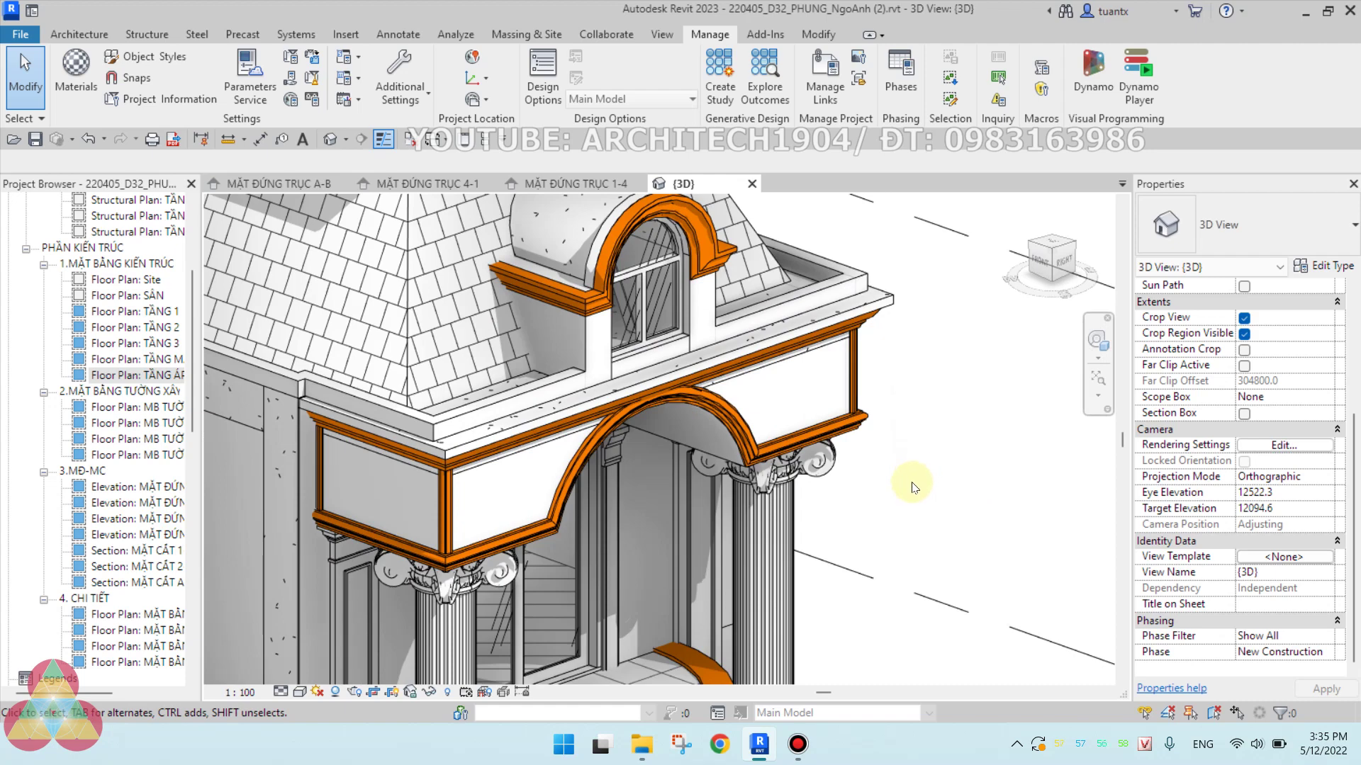
scroll(912, 487, "up", 2)
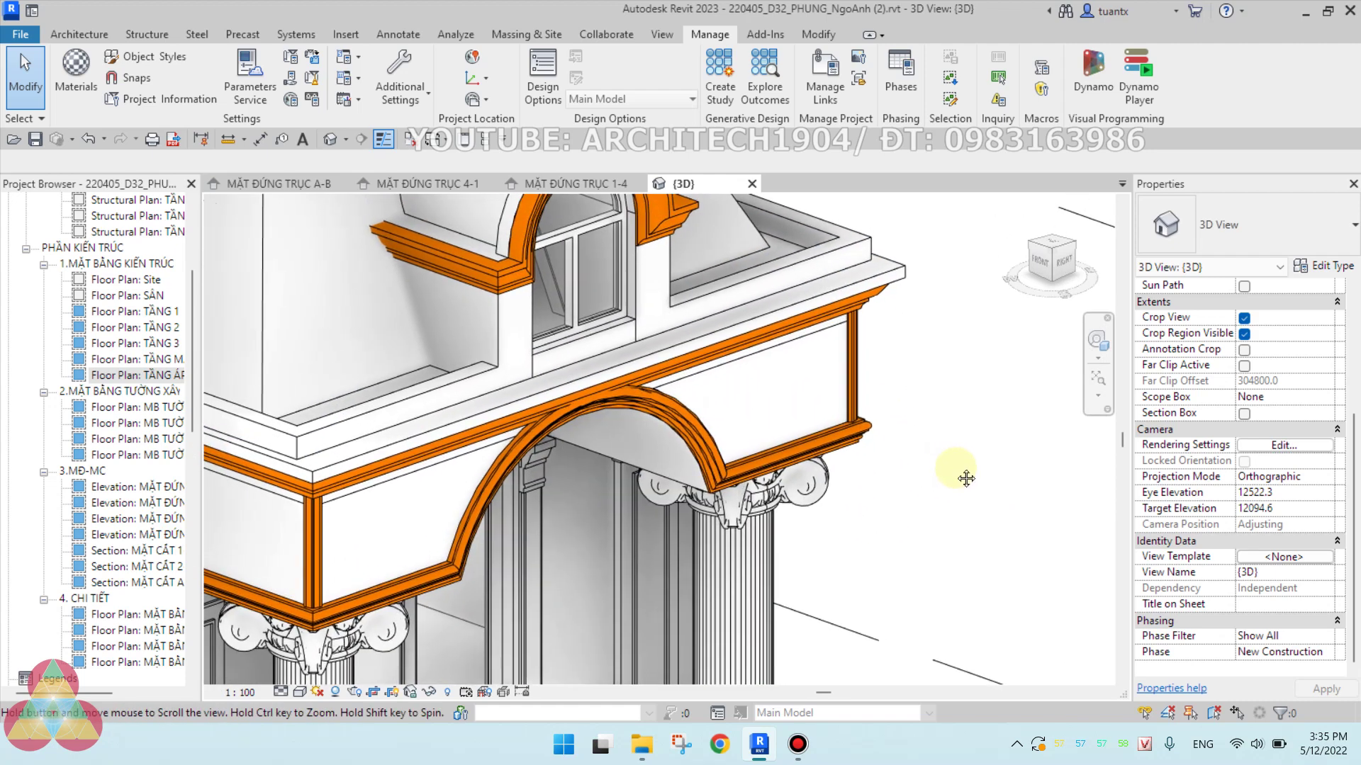
mouse_move(931, 444)
middle_mouse_down()
mouse_move(978, 475)
mouse_move(987, 534)
middle_mouse_up()
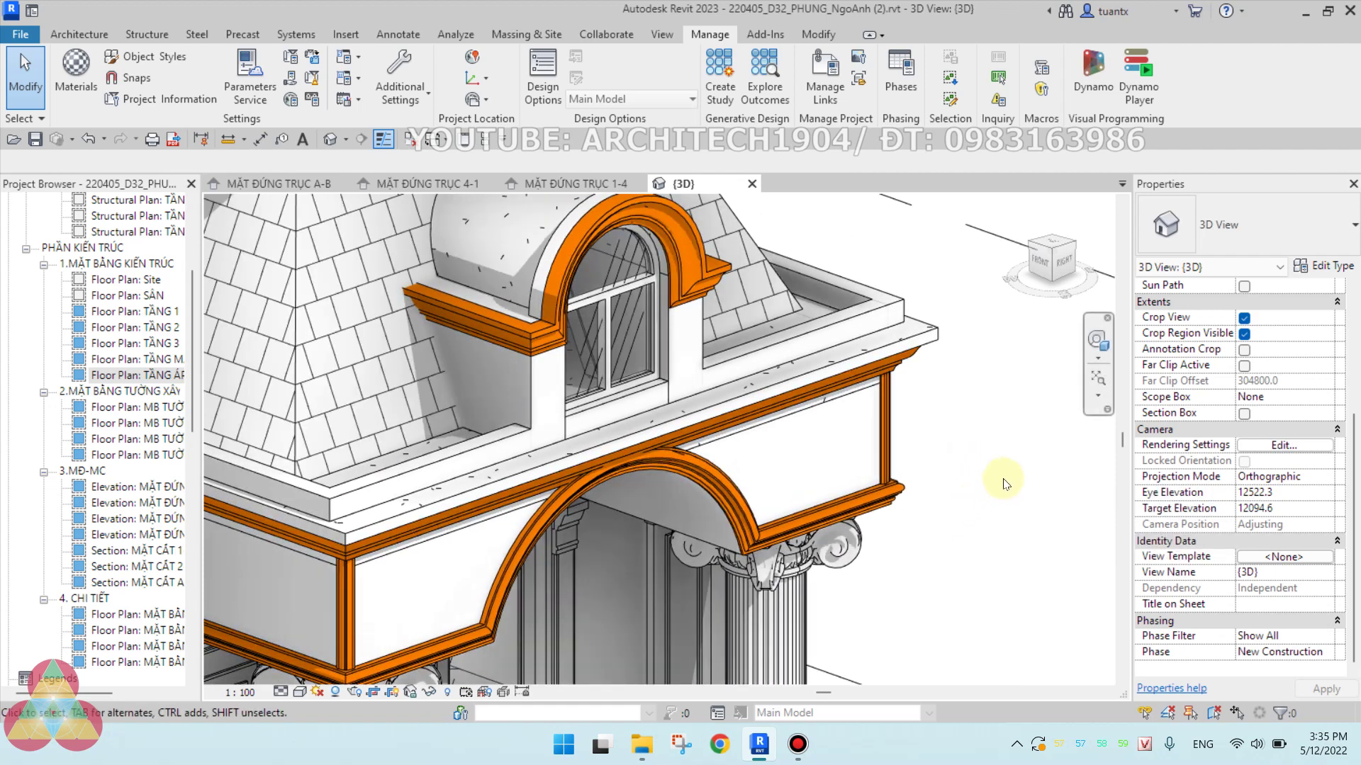
middle_click_drag(999, 456, 990, 496)
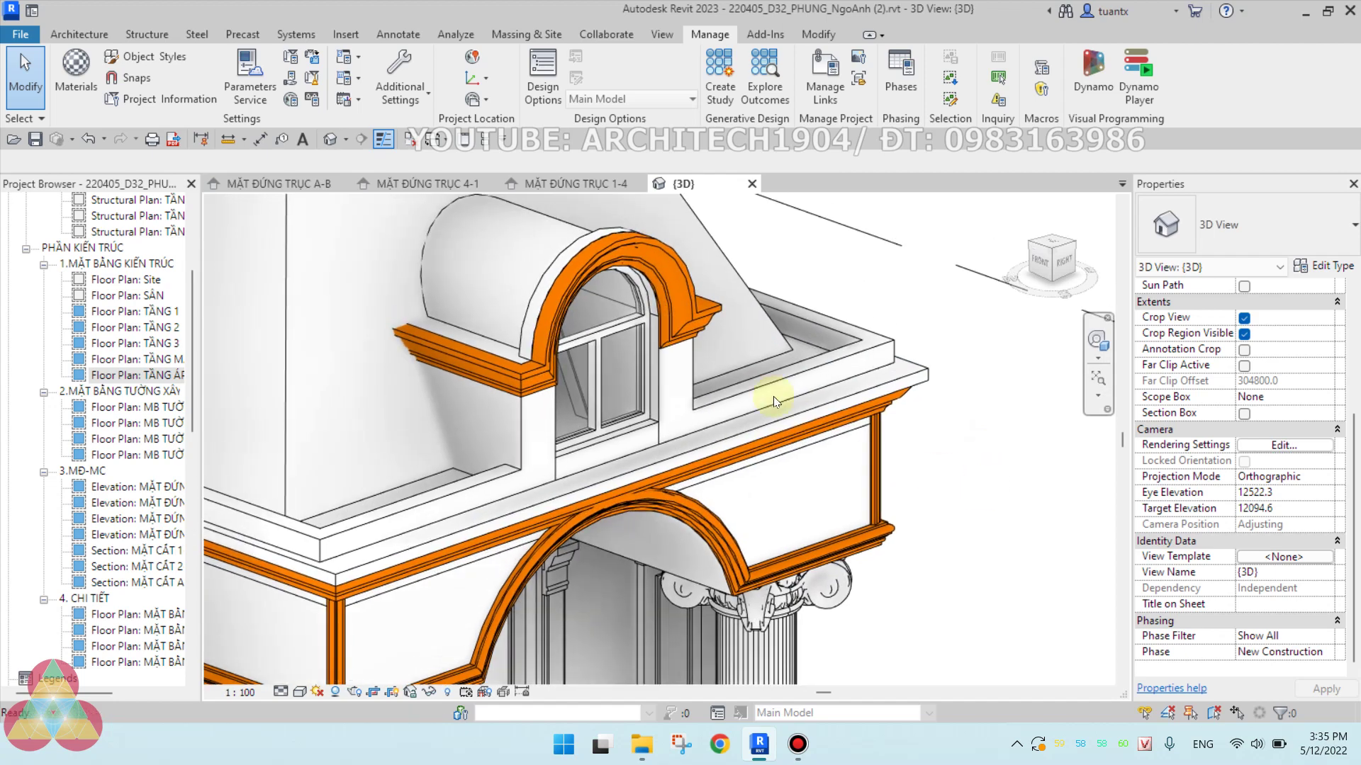
scroll(602, 282, "up", 3)
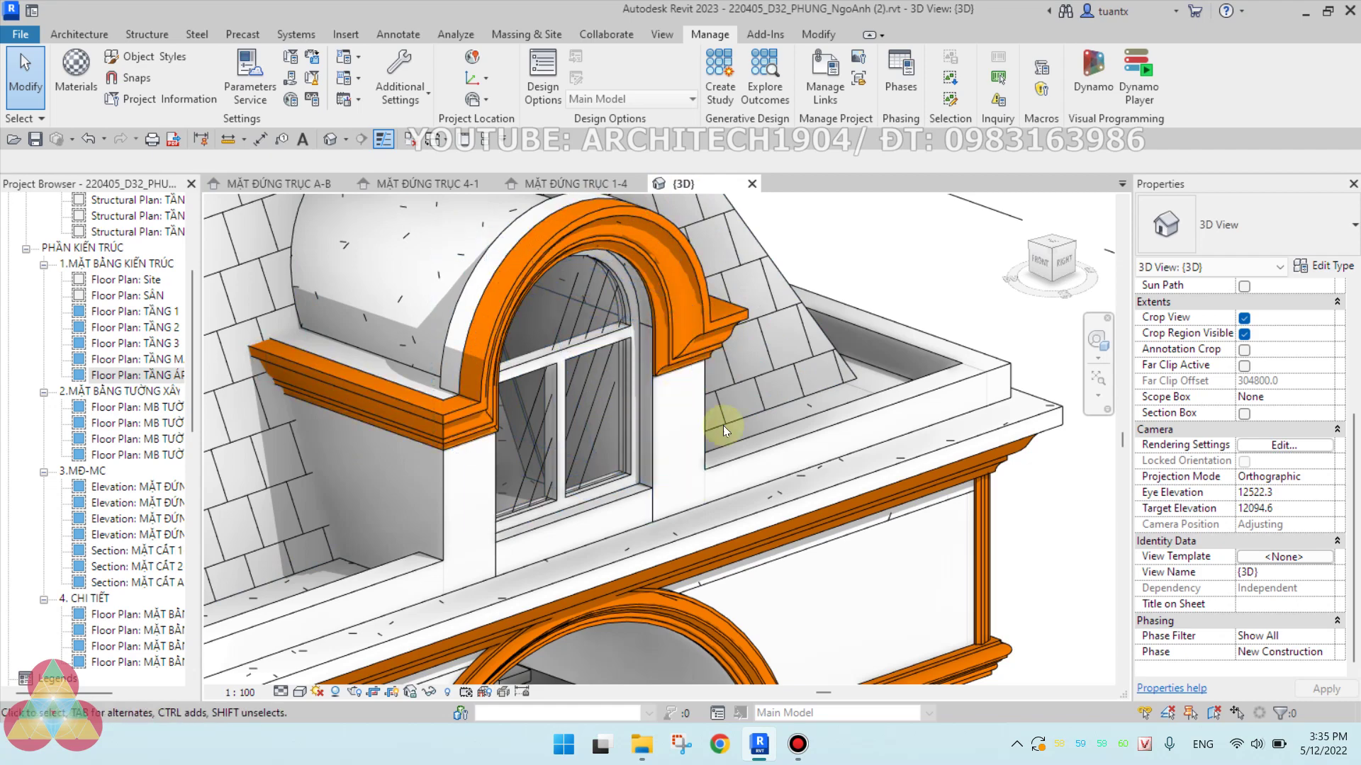
scroll(729, 472, "down", 2)
scroll(730, 472, "down", 1)
scroll(738, 457, "up", 1)
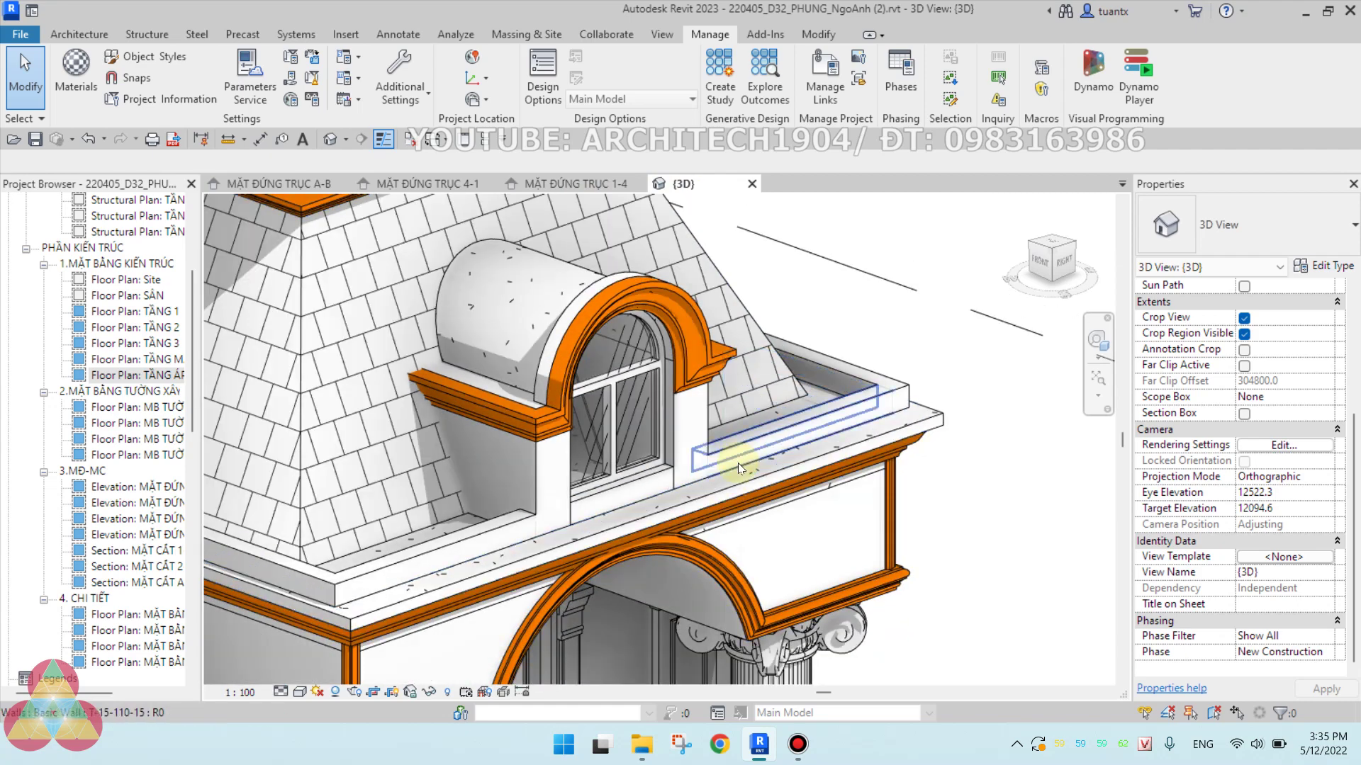
Orbit around the dormer to view its arch molding from another angle.
mouse_move(738, 465)
middle_mouse_down("shift")
mouse_move(721, 507)
mouse_move(499, 421)
mouse_move(462, 376)
middle_mouse_up("shift")
scroll(664, 390, "down", 2)
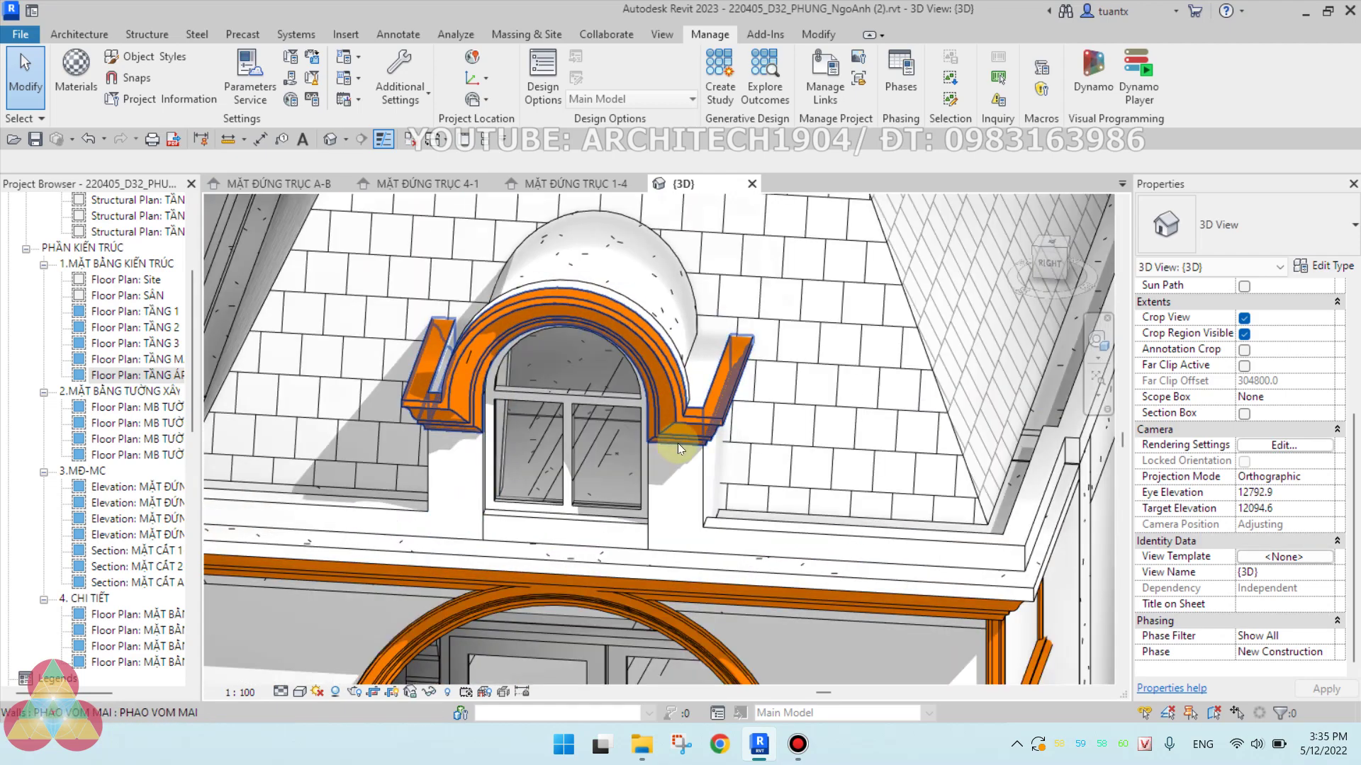
scroll(677, 444, "up", 3)
scroll(819, 440, "up", 4)
middle_click_drag(819, 440, 411, 459)
scroll(780, 484, "down", 3)
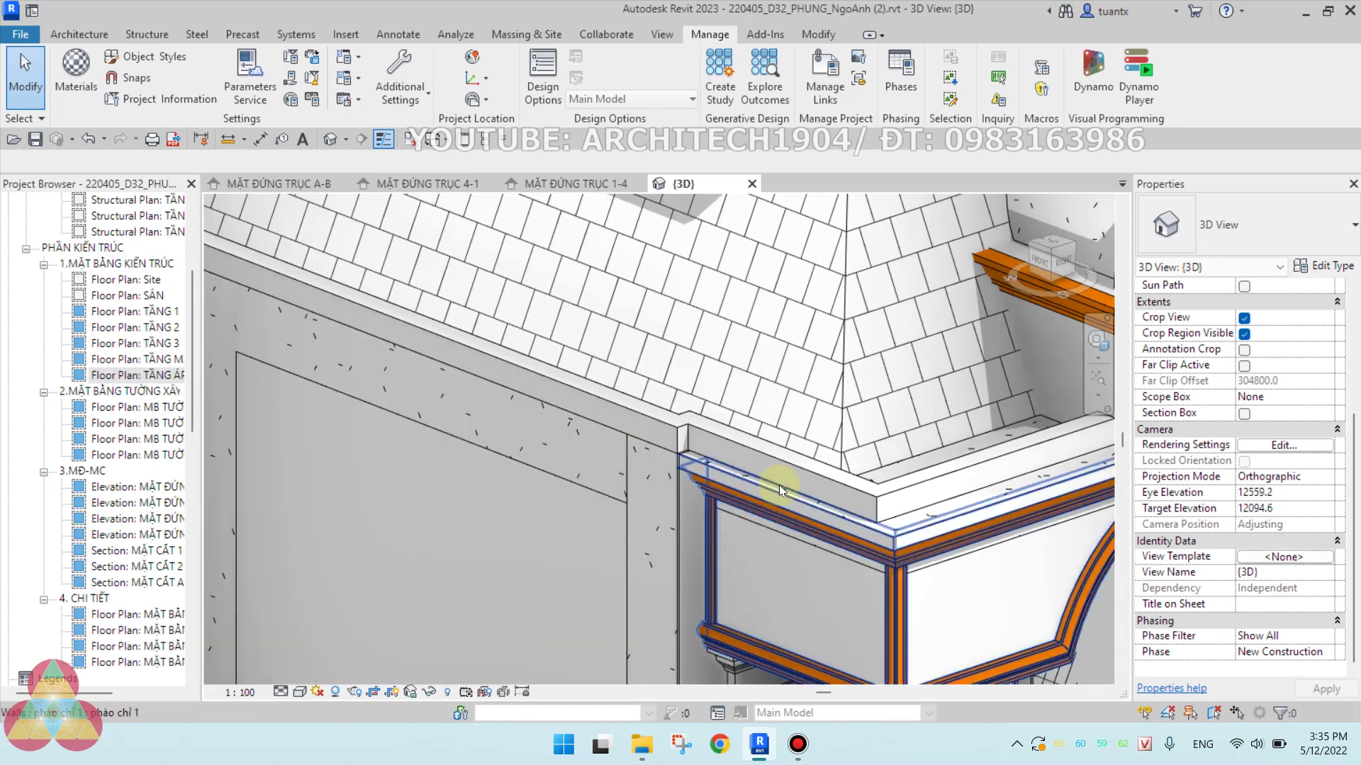
scroll(629, 477, "down", 2)
scroll(573, 484, "up", 2)
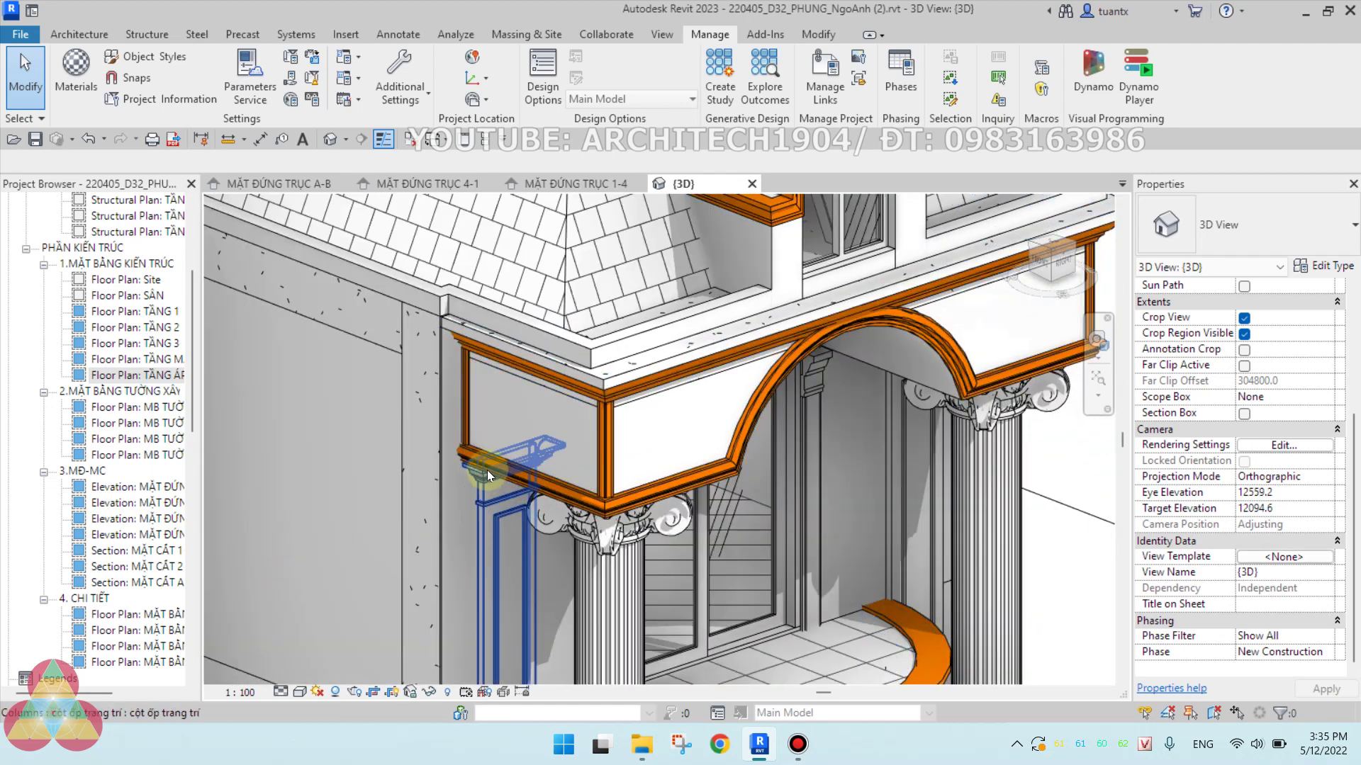
middle_click_drag(718, 463, 712, 467)
scroll(712, 468, "down", 2)
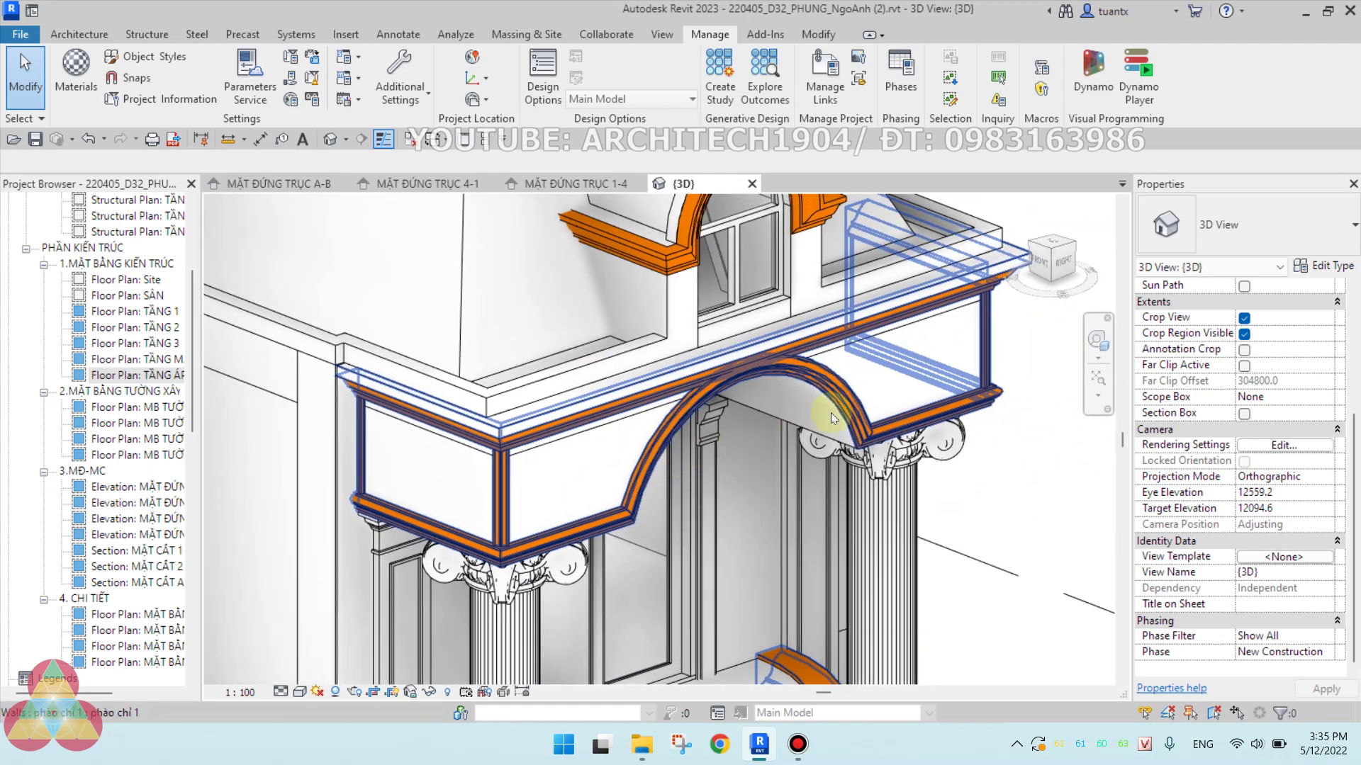
scroll(826, 443, "up", 2)
scroll(589, 521, "down", 2)
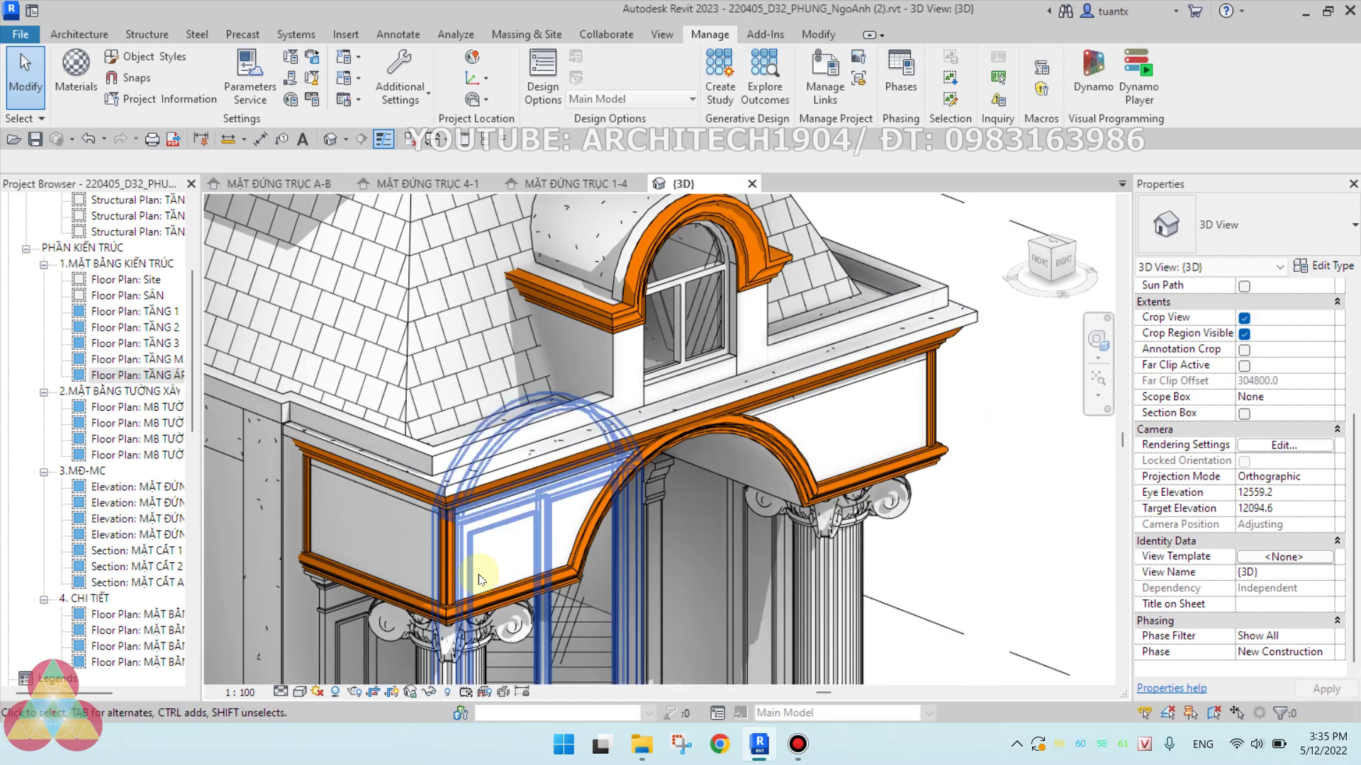
scroll(518, 529, "up", 2)
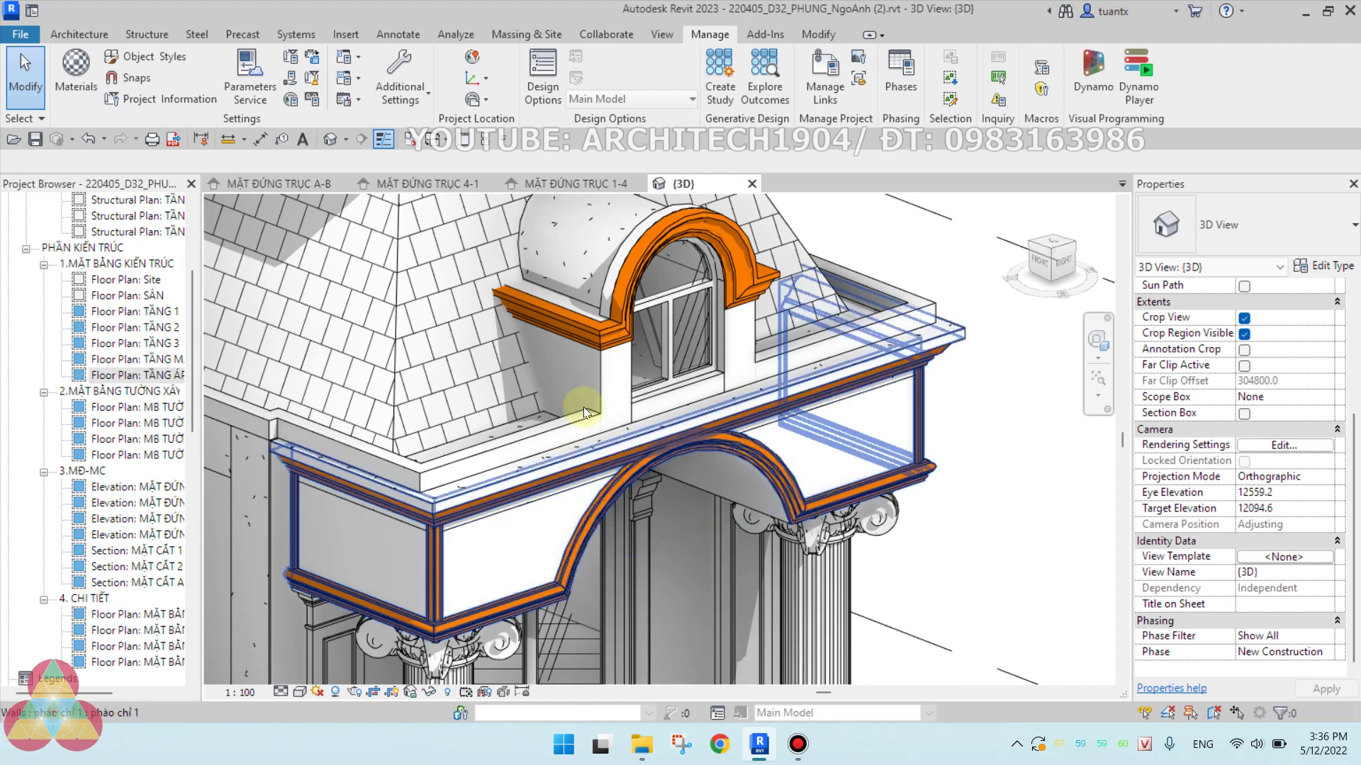
scroll(598, 334, "up", 3)
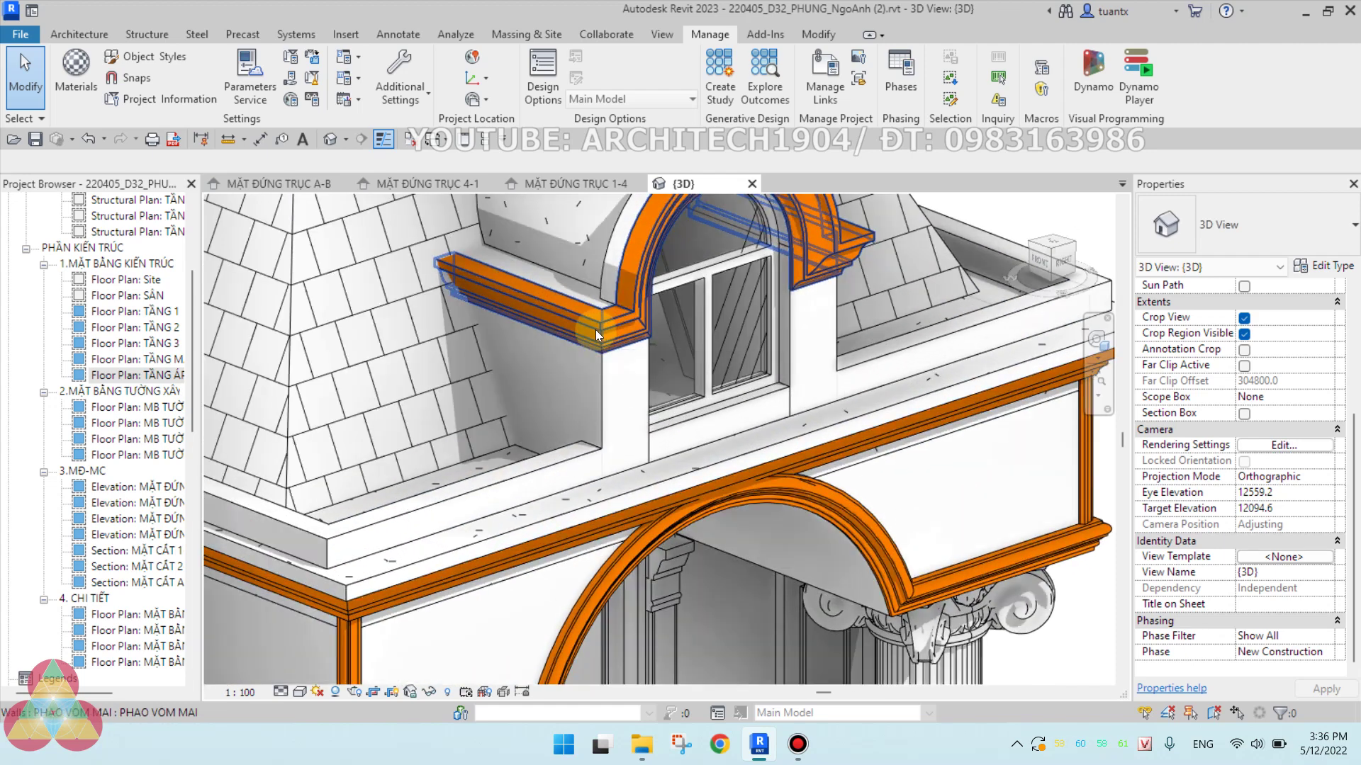
middle_click_drag(595, 330, 533, 414, "shift")
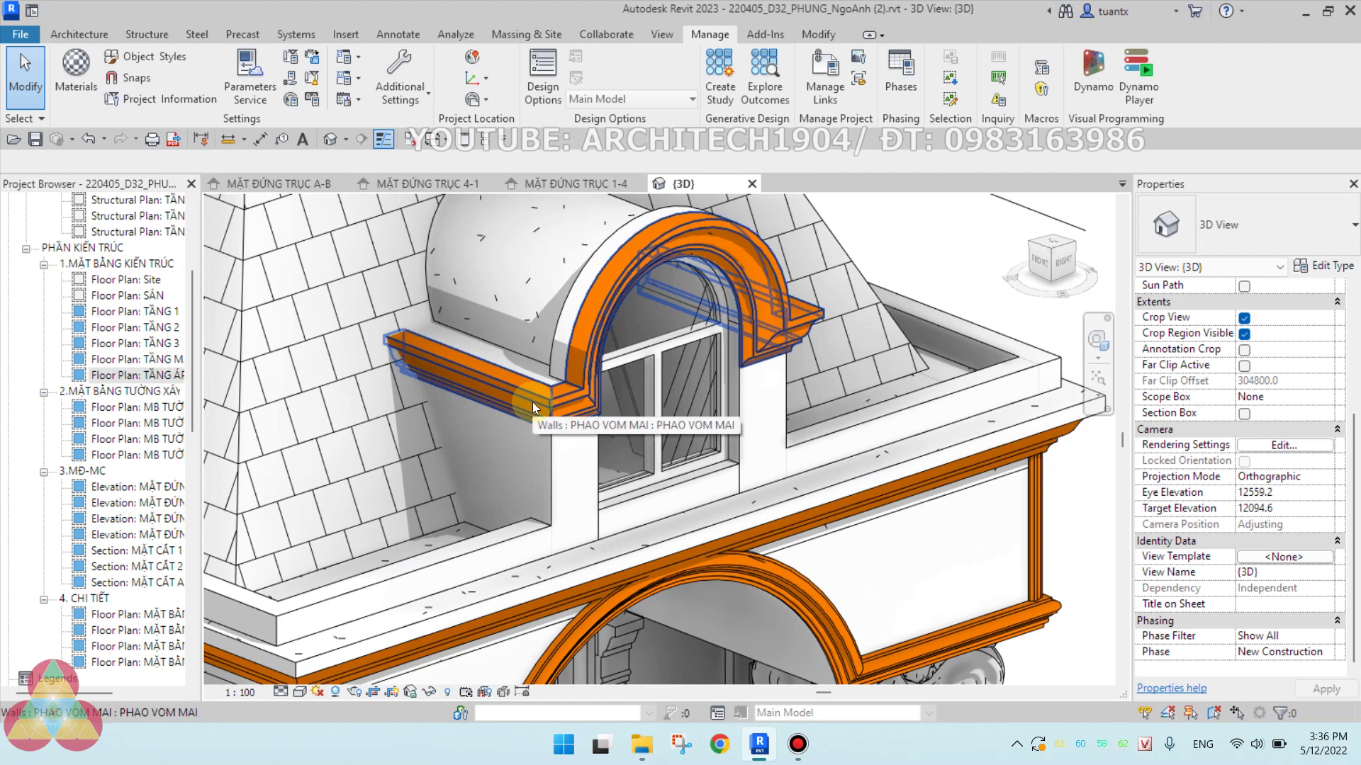
Open the PHAO VOM MAI arch molding in place and select its arch sweep, facing front.
left_click(533, 402)
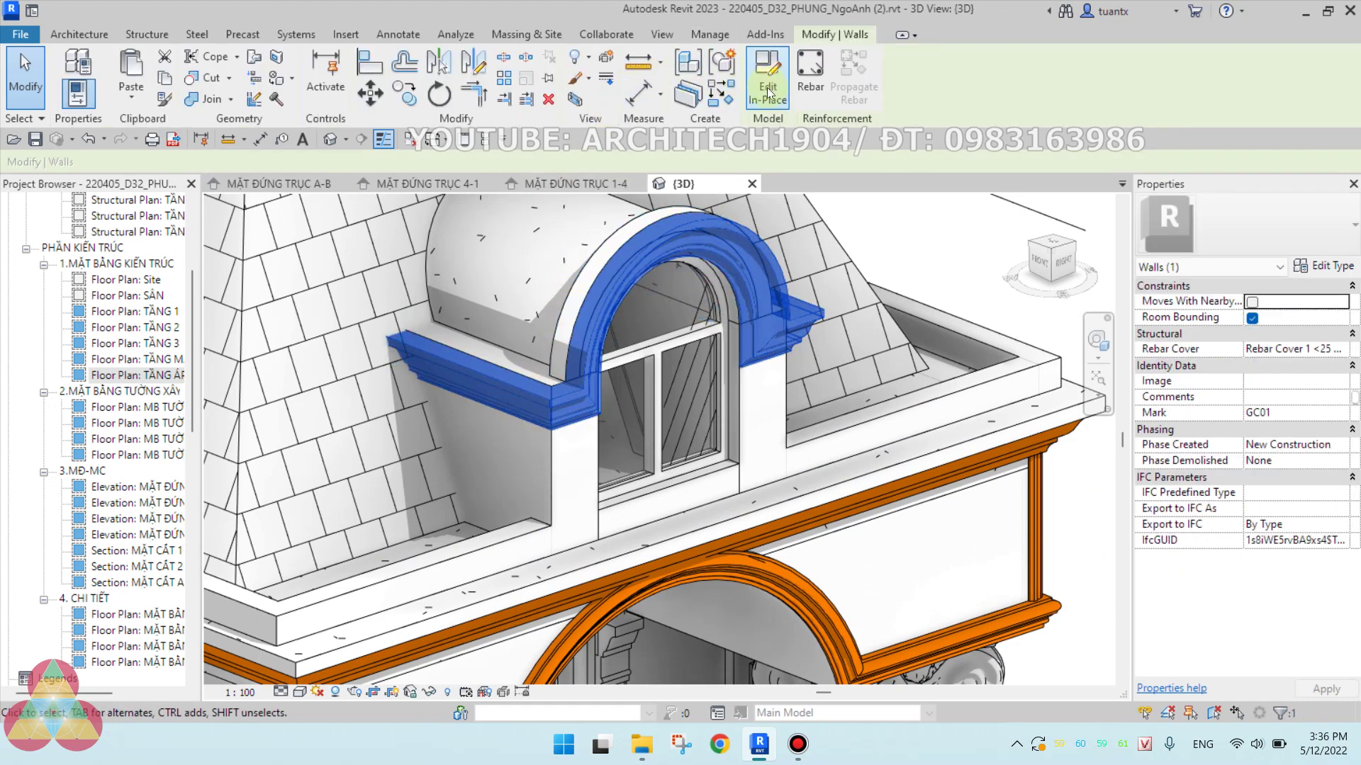
double_click(591, 316)
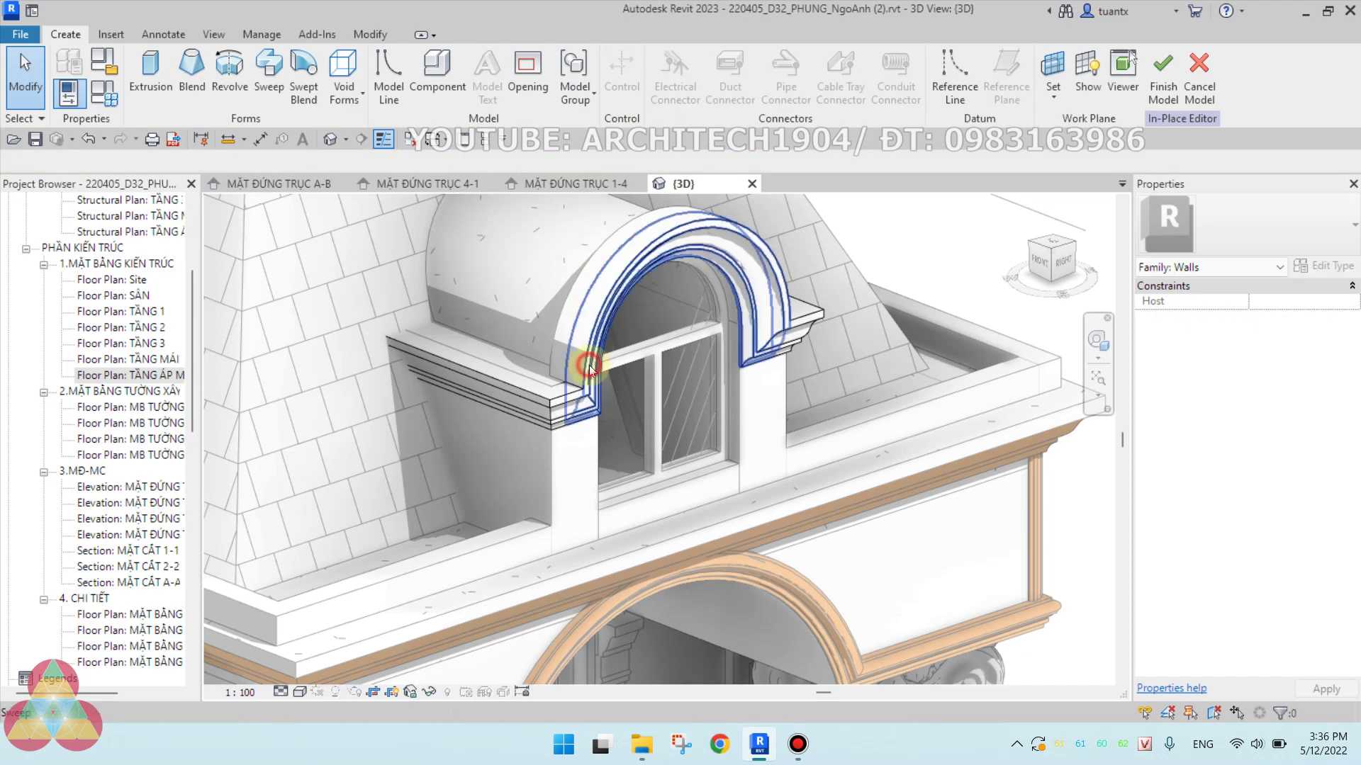
left_click(591, 367)
middle_click_drag(590, 367, 553, 392, "shift")
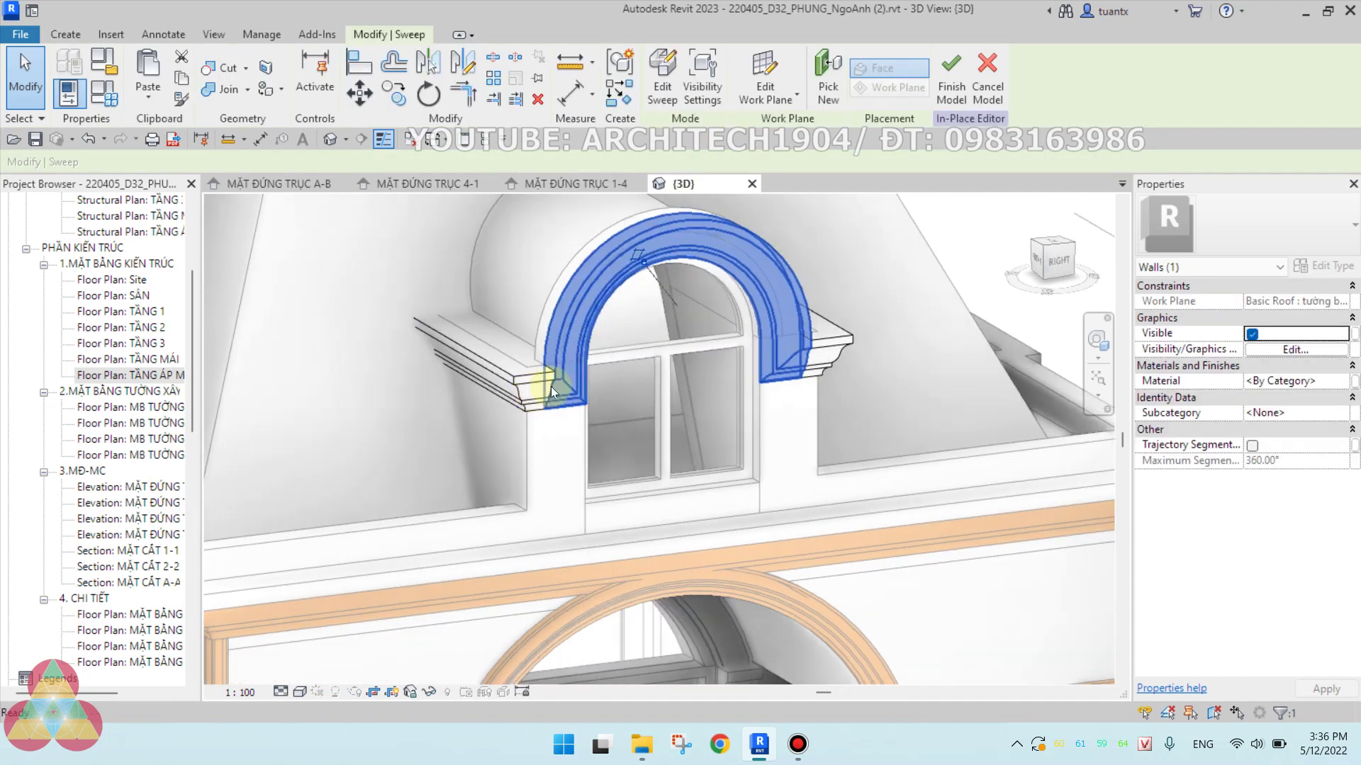
scroll(552, 392, "up", 3)
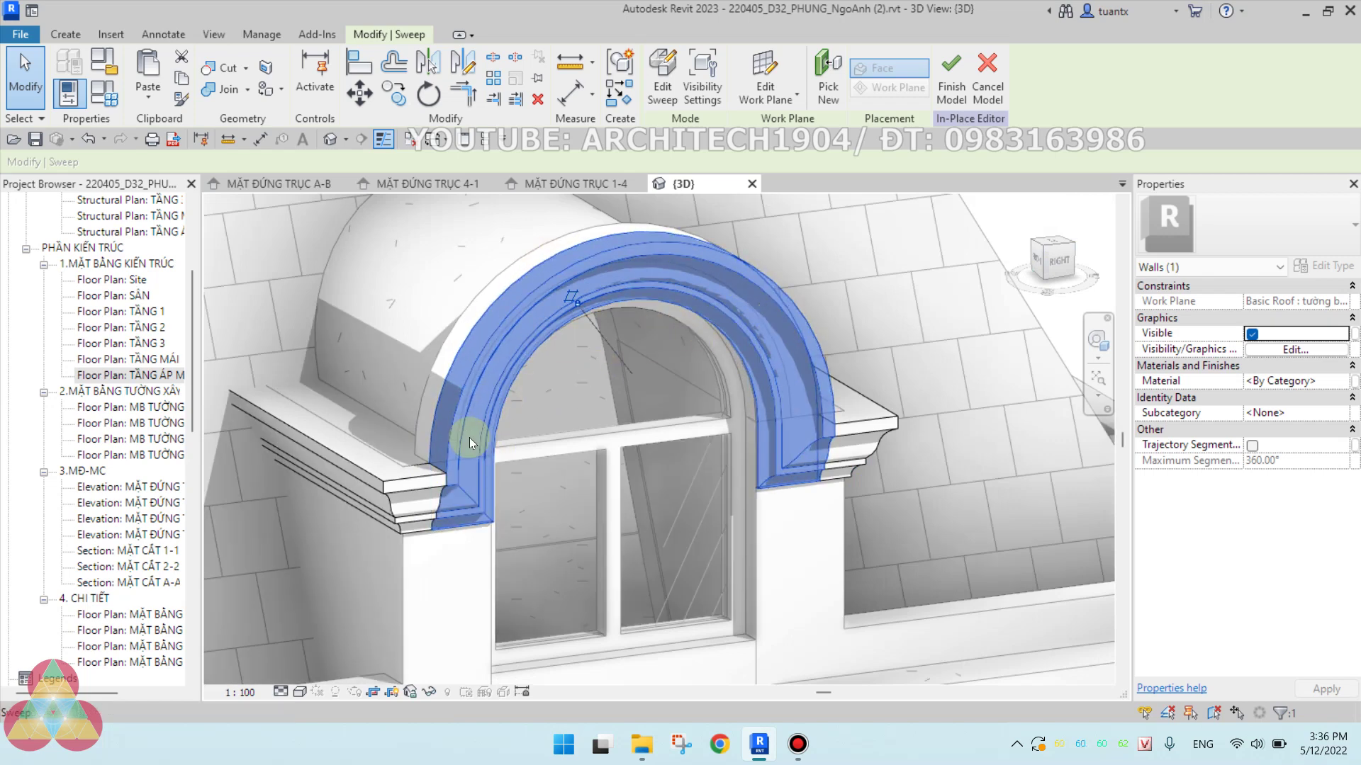
middle_click_drag(469, 437, 744, 365, "shift")
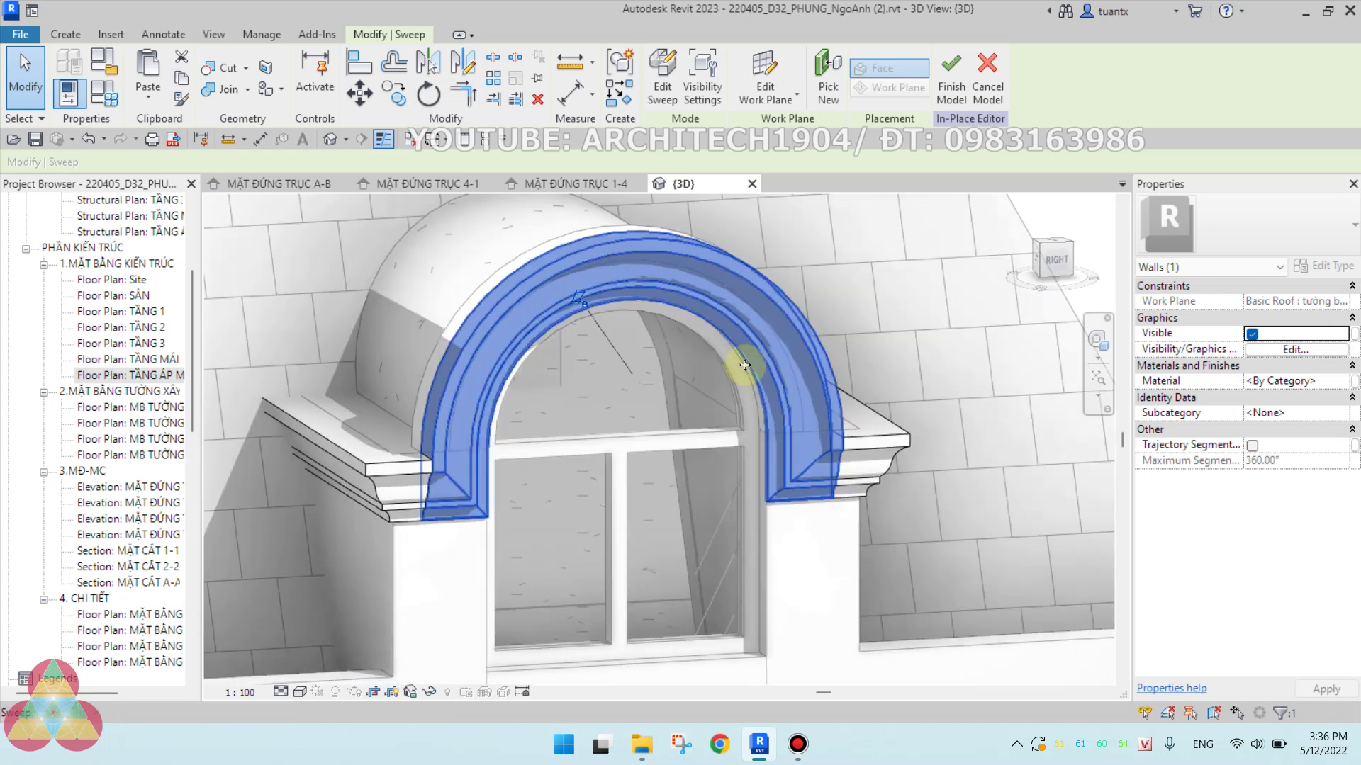
Edit the dormer arch sweep, inspect its path, and accept the sweep.
left_click(662, 78)
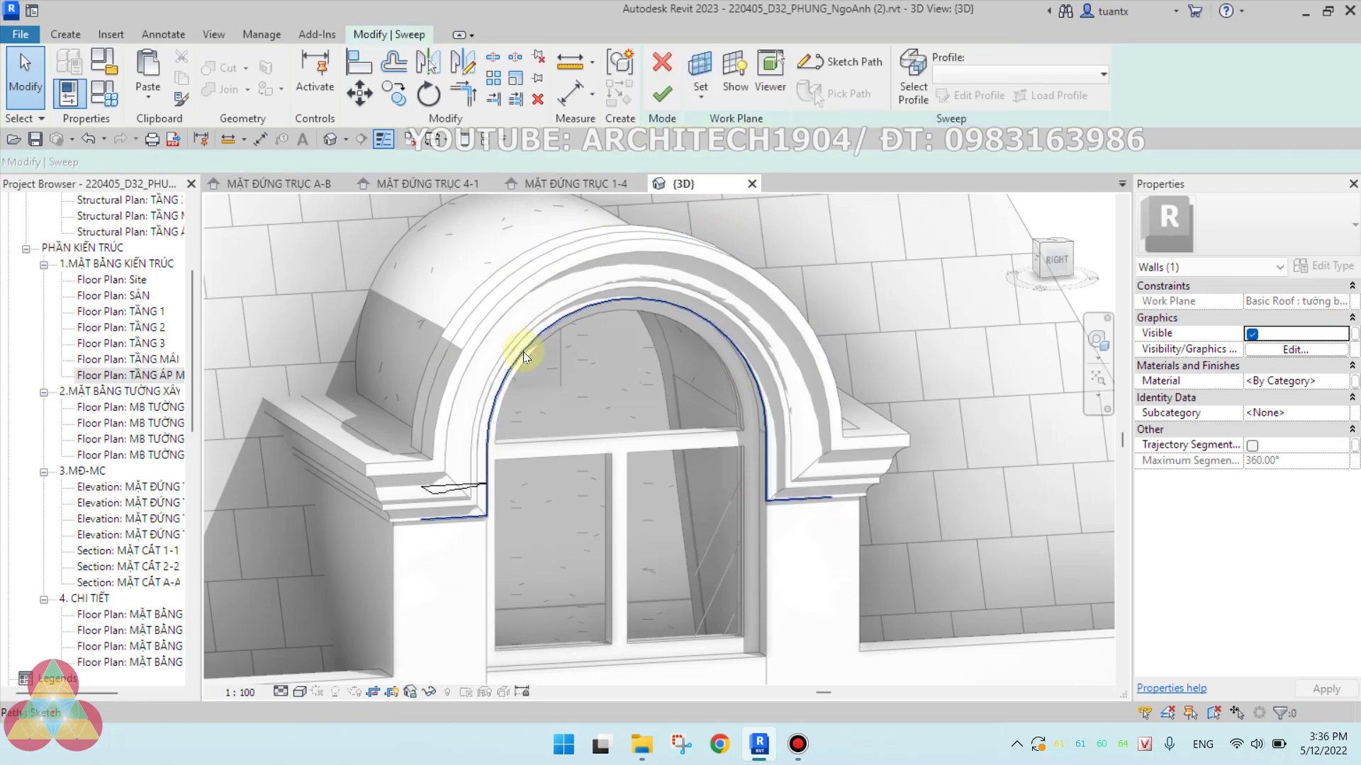
mouse_move(496, 512)
middle_mouse_down("shift")
mouse_move(559, 567)
mouse_move(550, 556)
middle_mouse_up("shift")
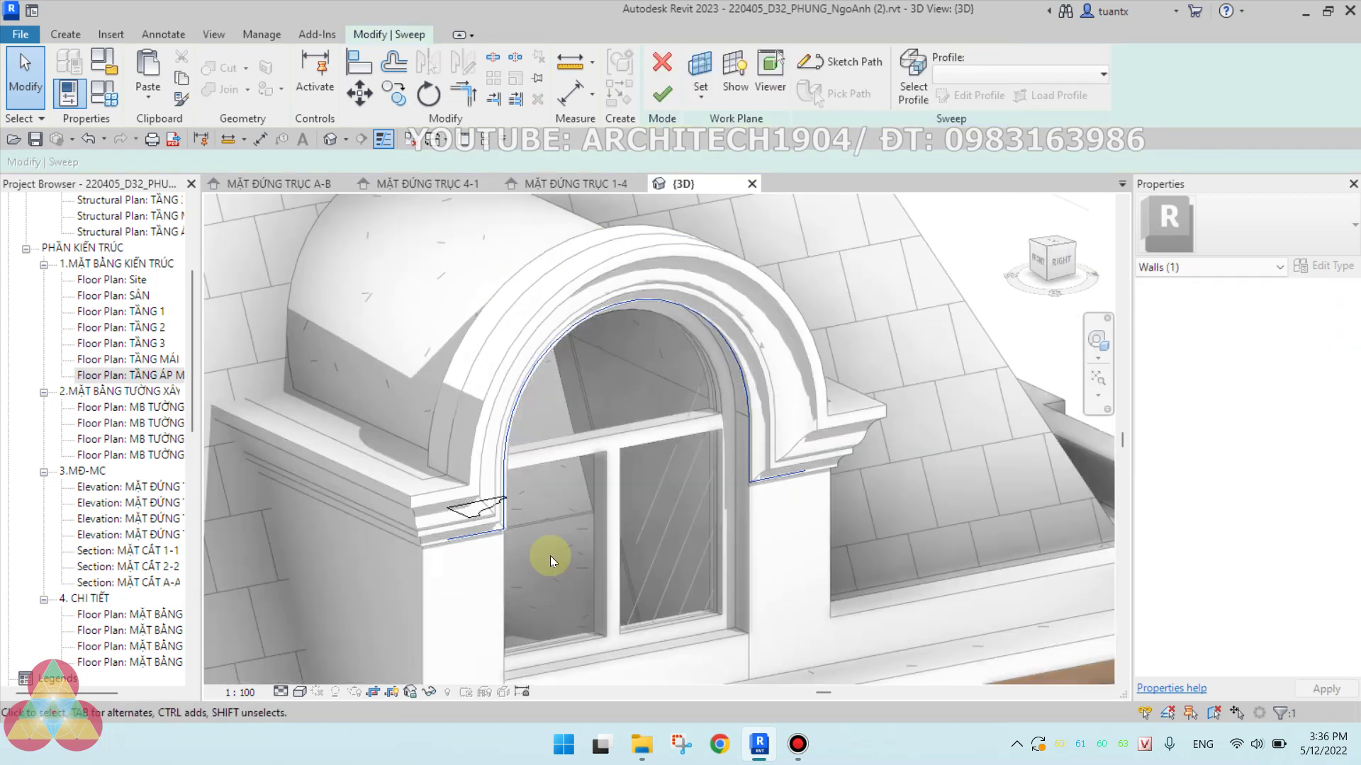
scroll(516, 438, "up", 2)
mouse_move(516, 438)
middle_mouse_down("shift")
mouse_move(440, 560)
mouse_move(531, 374)
middle_mouse_up("shift")
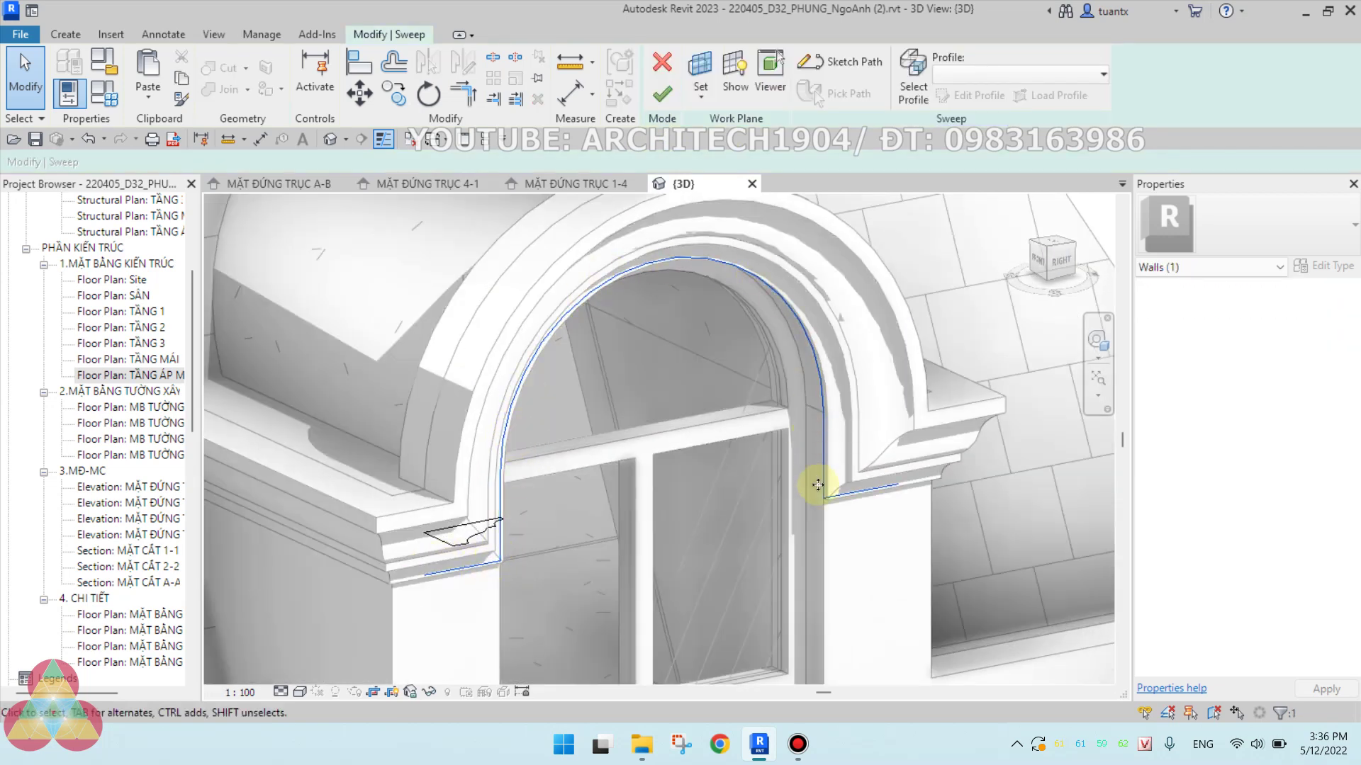
middle_click_drag(850, 505, 814, 471, "shift")
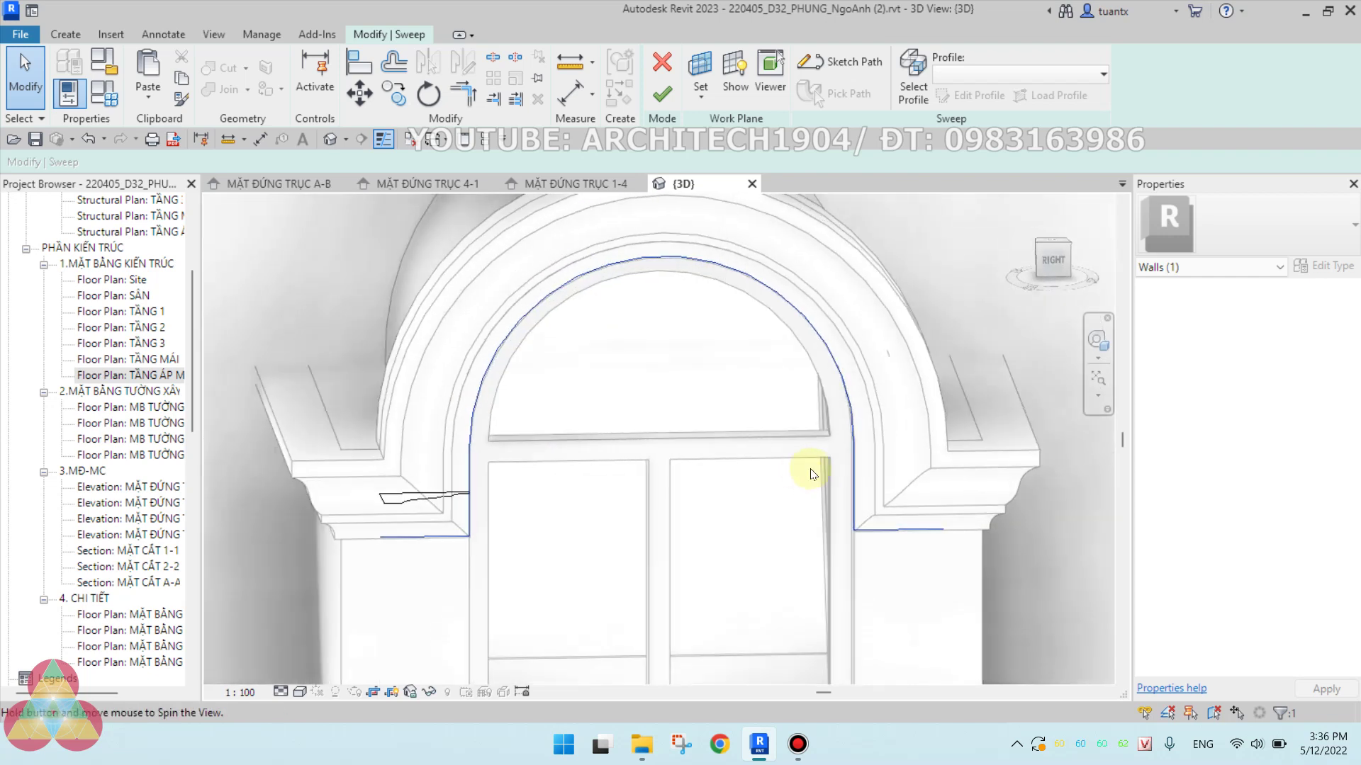
scroll(682, 354, "up", 2)
scroll(759, 359, "up", 2)
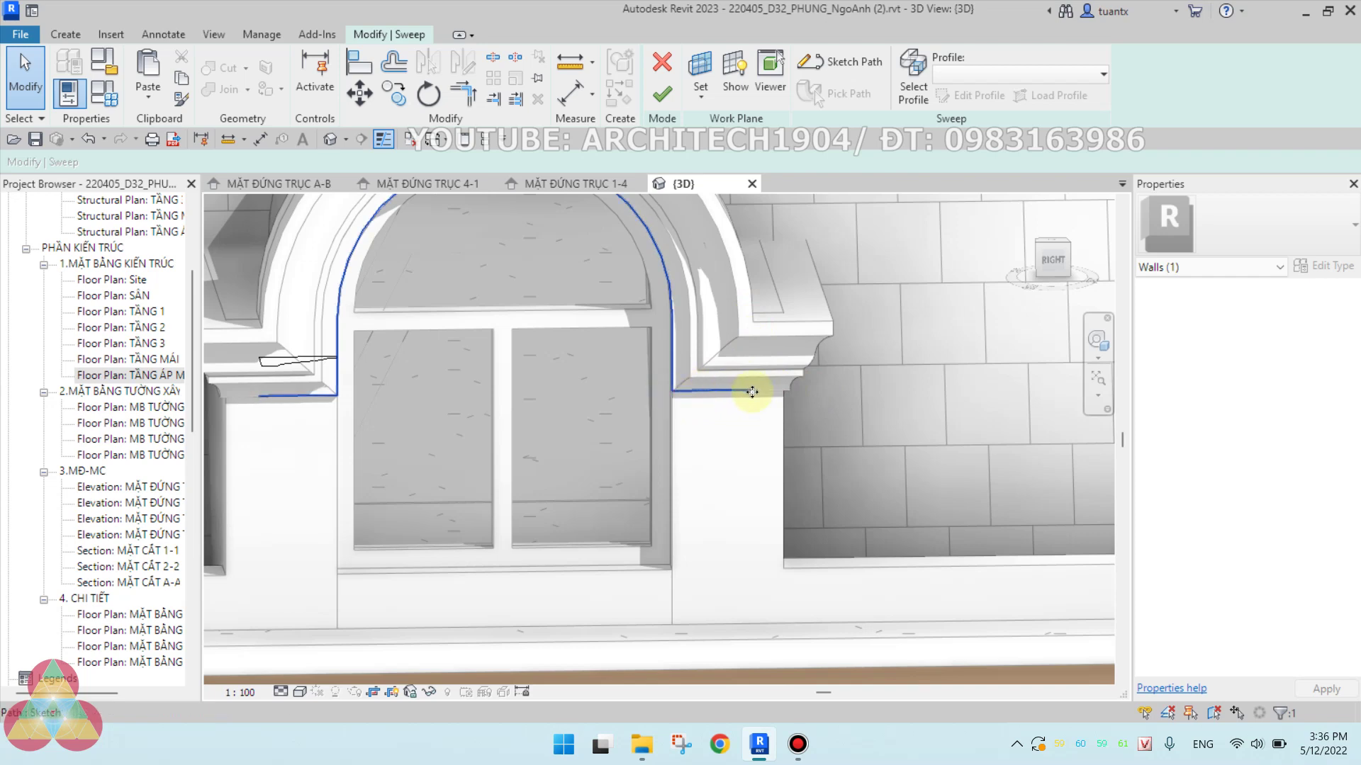
left_click(662, 94)
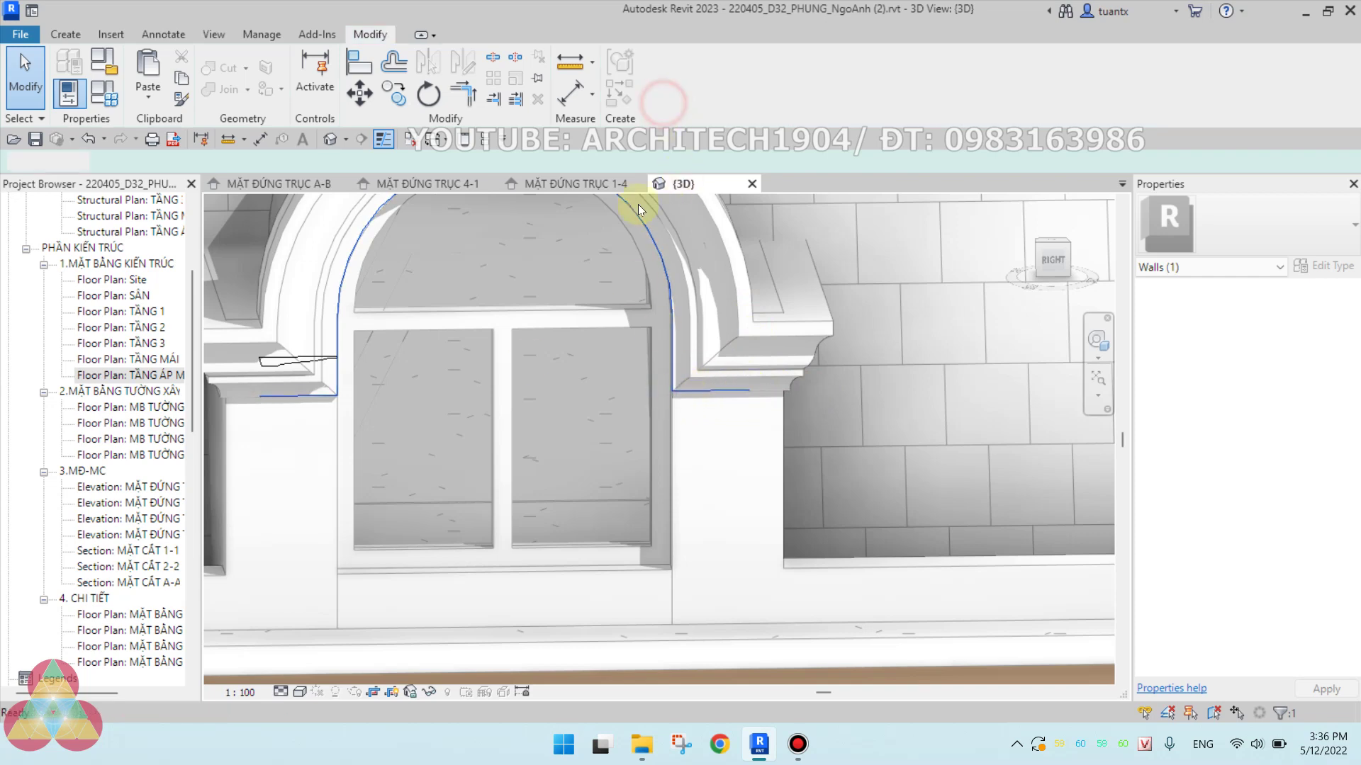
Reopen the sweep, accept the edits, and finish the in-place moulding model.
middle_click_drag(505, 388, 623, 434, "shift")
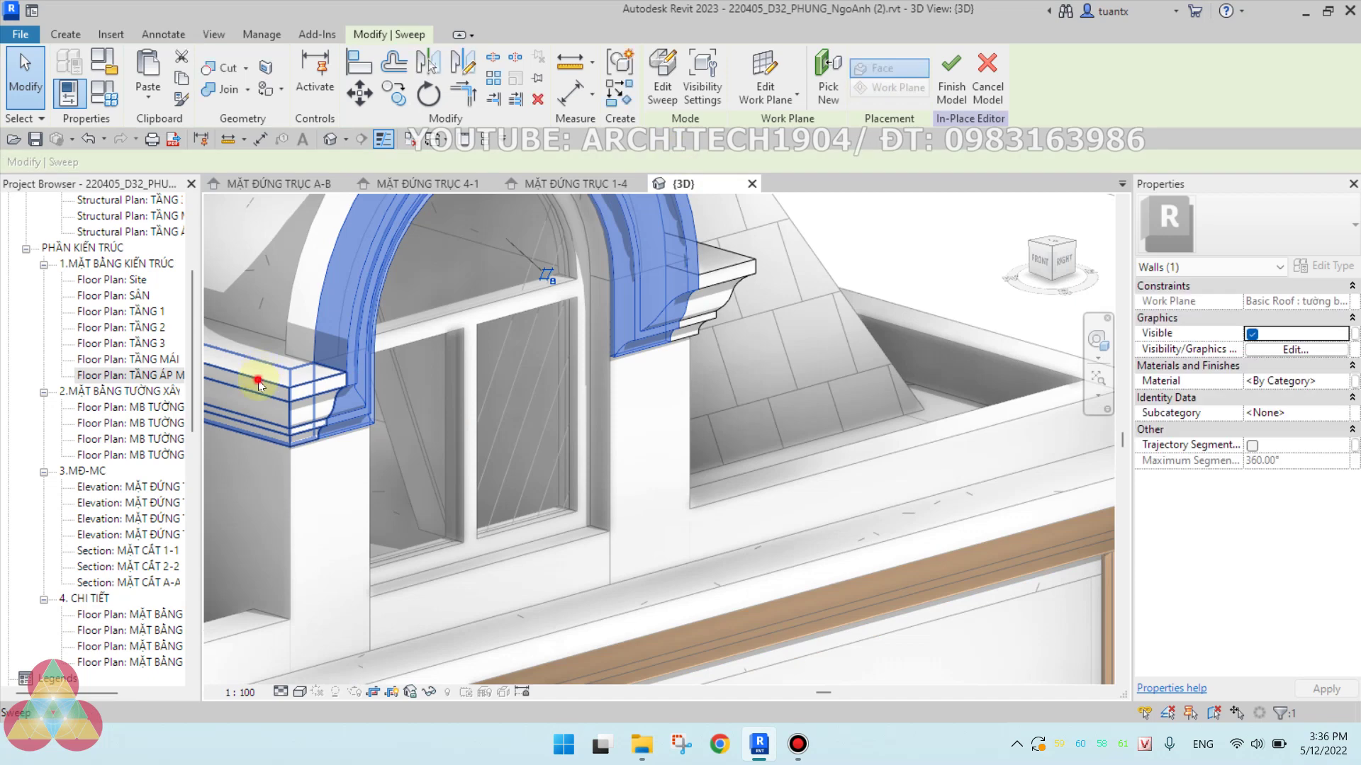
left_click(662, 74)
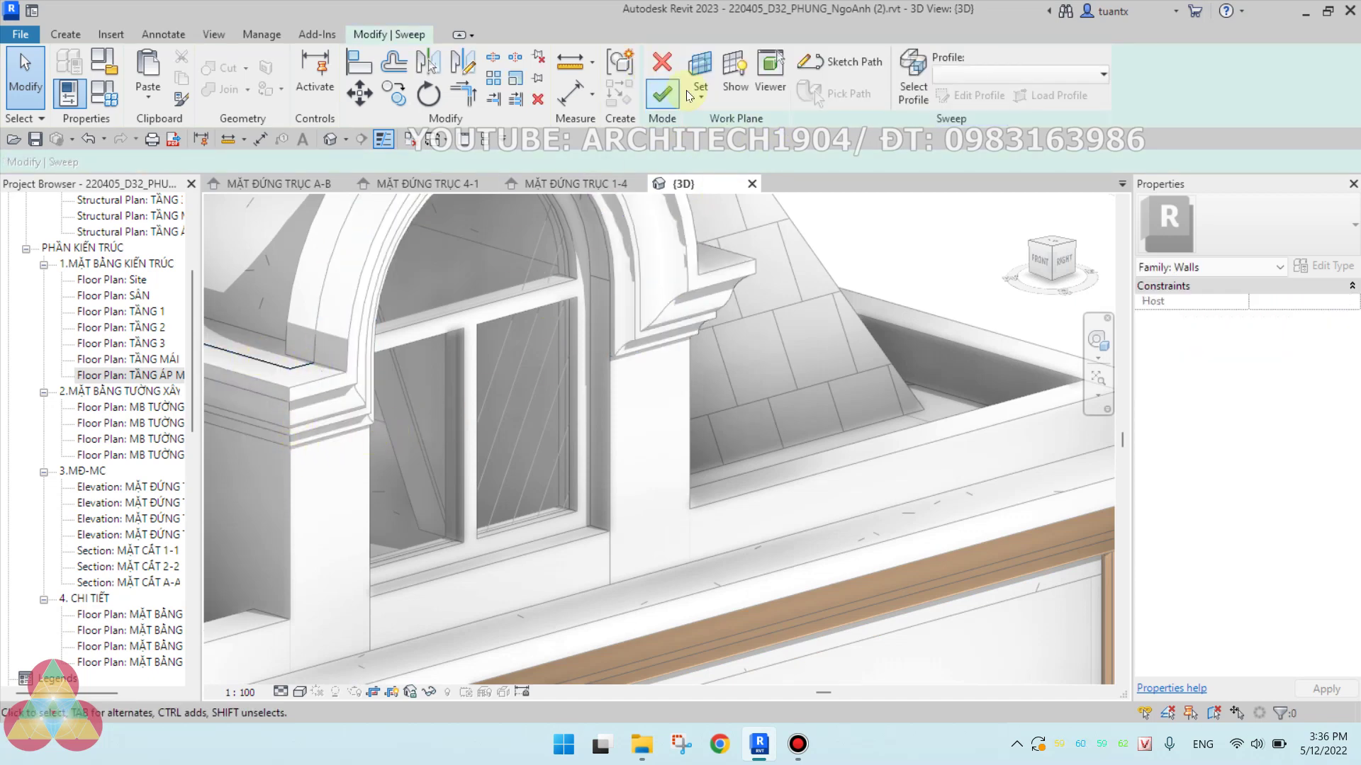
left_click(662, 96)
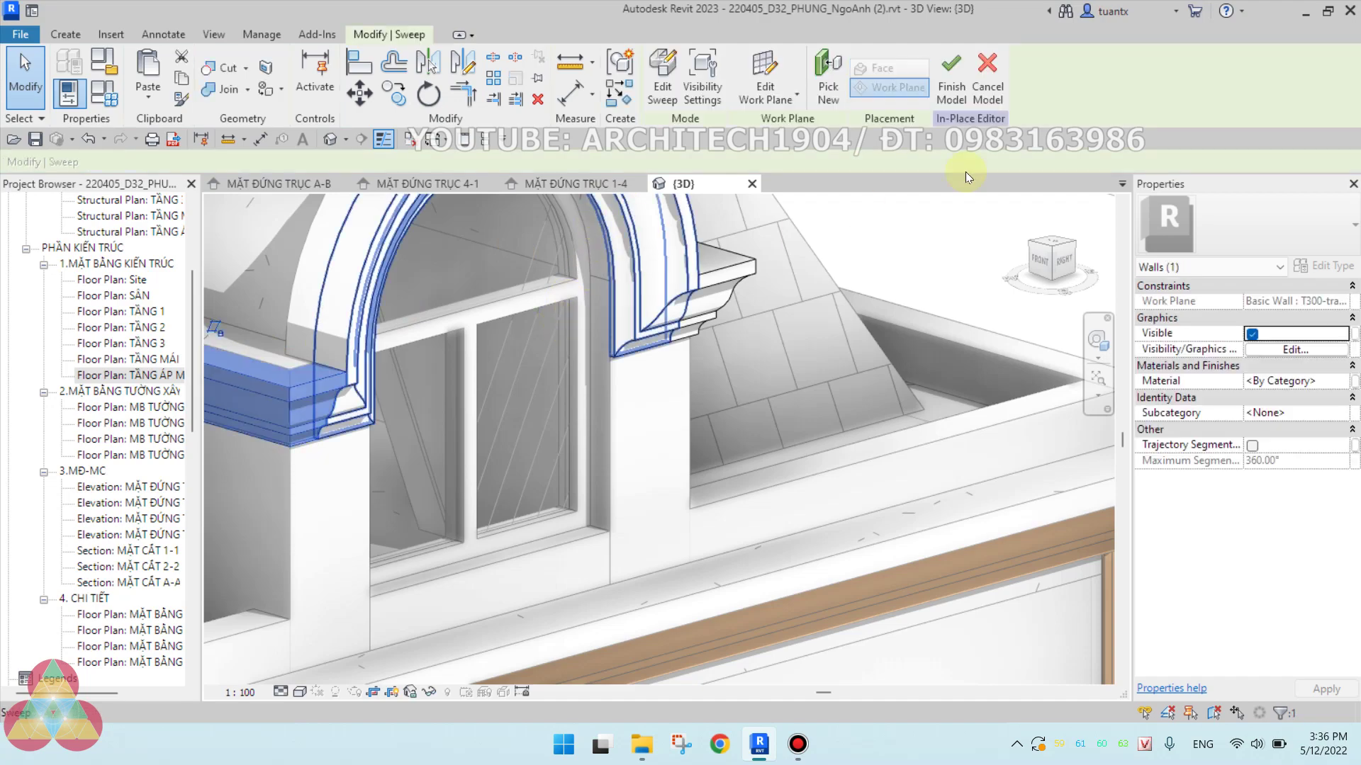
left_click(953, 75)
scroll(579, 393, "down", 3)
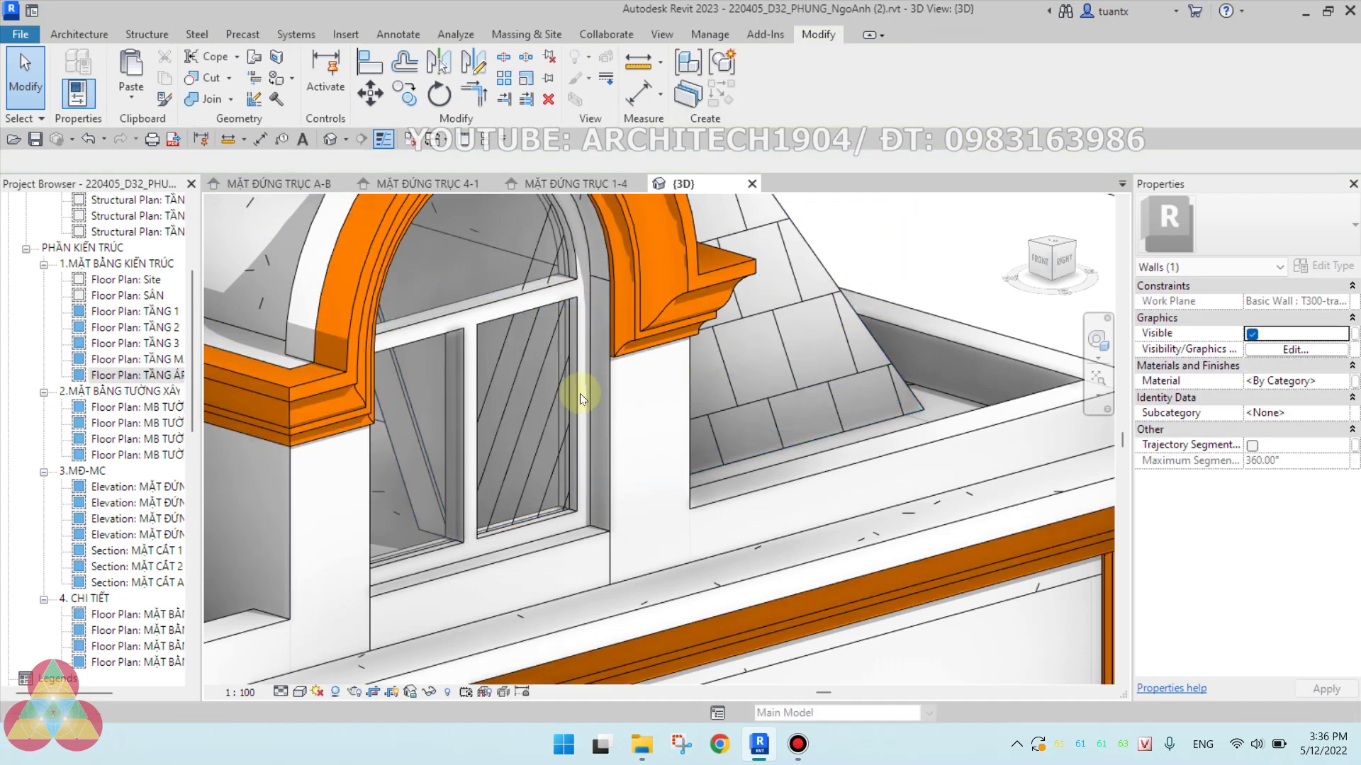
scroll(501, 293, "up", 4)
mouse_move(502, 326)
middle_mouse_down()
mouse_move(661, 341)
mouse_move(700, 308)
middle_mouse_up()
scroll(703, 364, "down", 2)
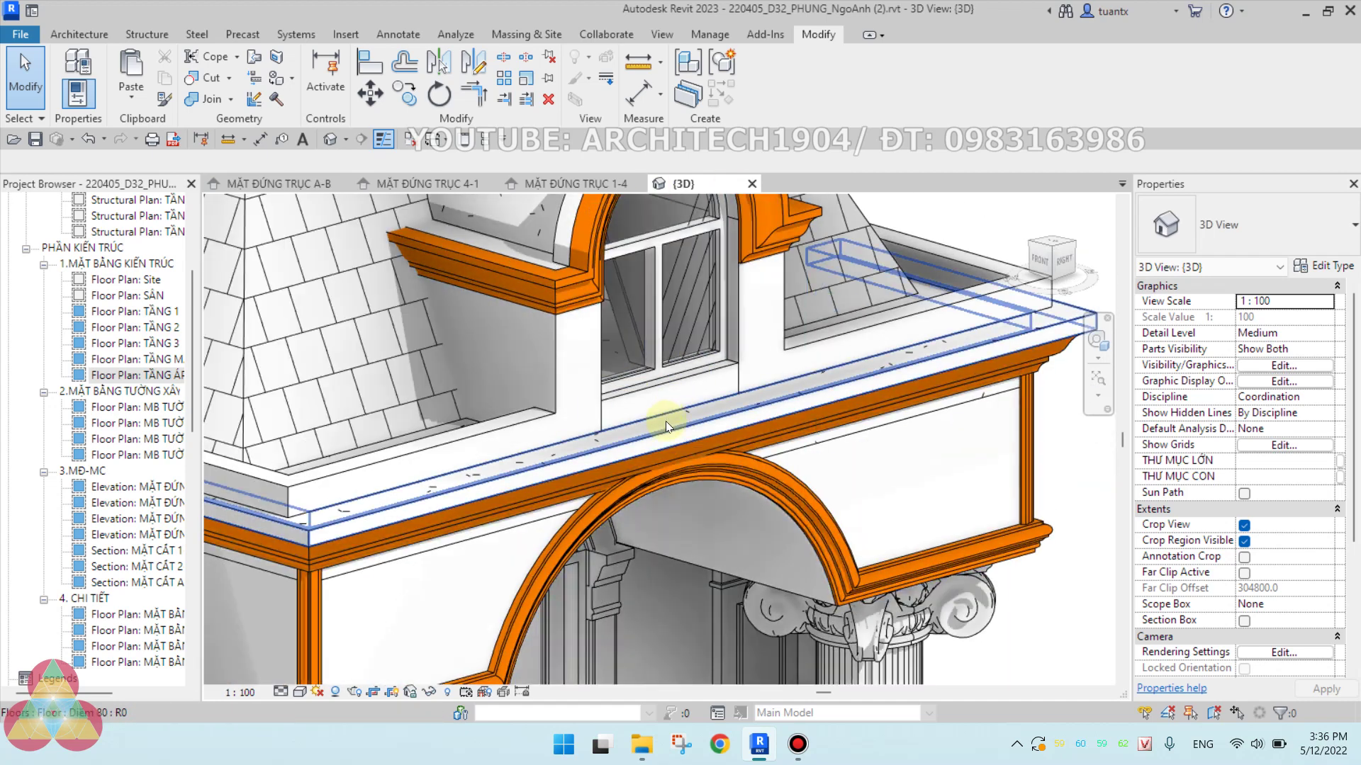
scroll(666, 421, "up", 3)
scroll(677, 368, "down", 2)
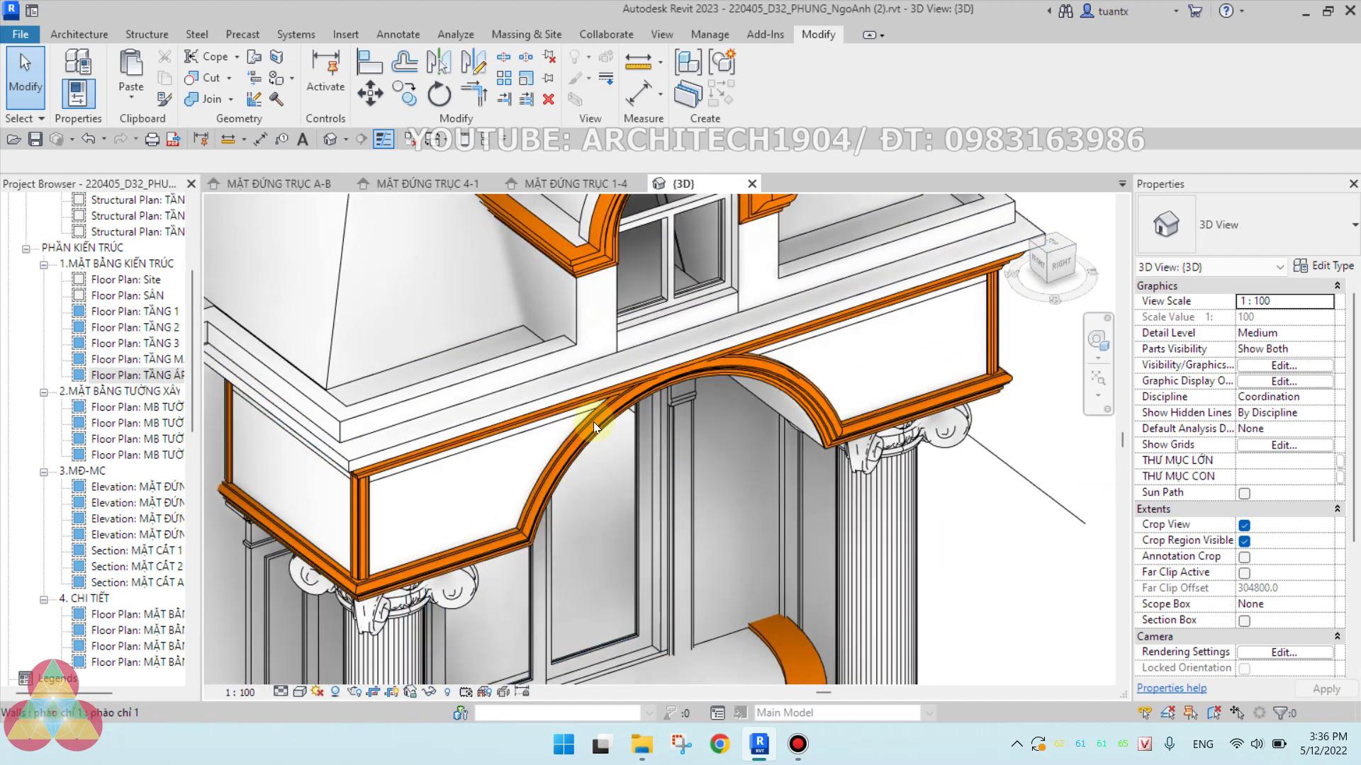
mouse_move(593, 422)
middle_mouse_down()
mouse_move(603, 432)
mouse_move(614, 369)
middle_mouse_up()
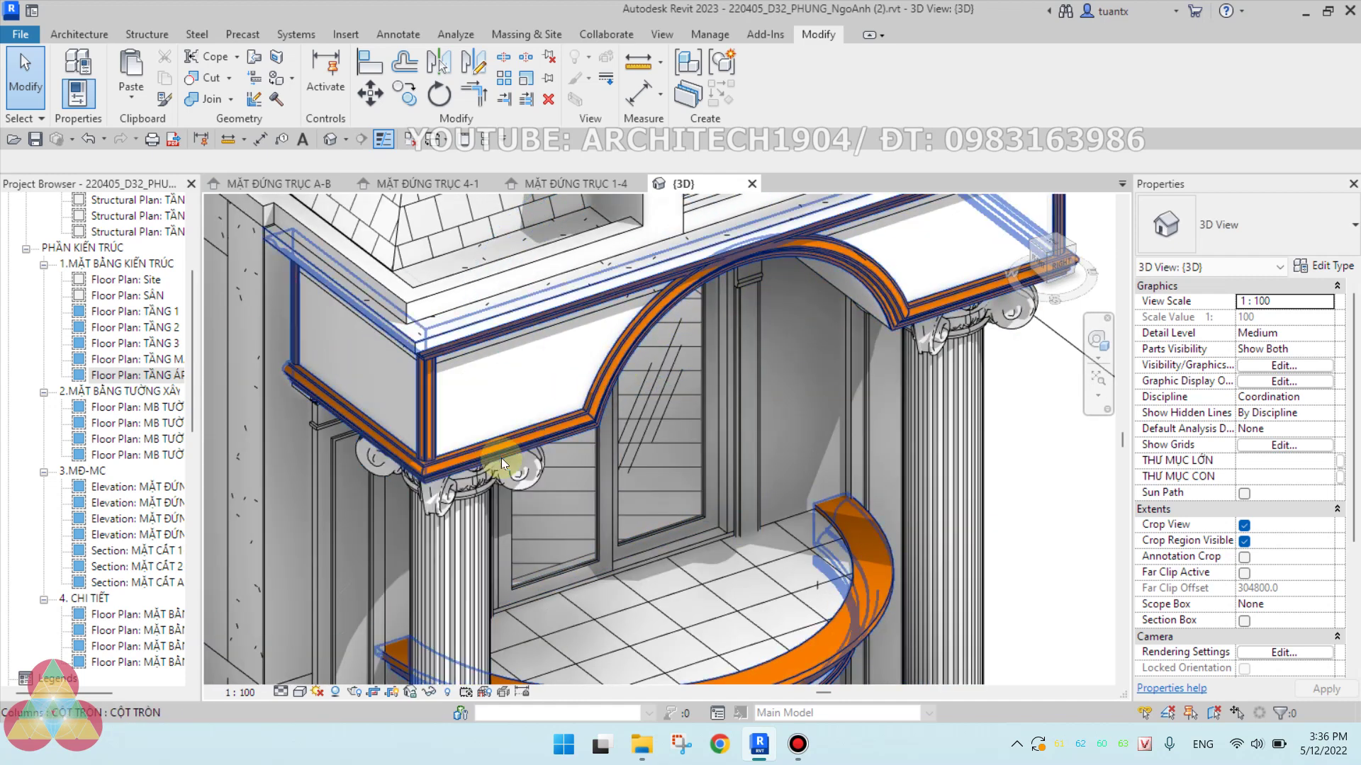
scroll(500, 458, "up", 2)
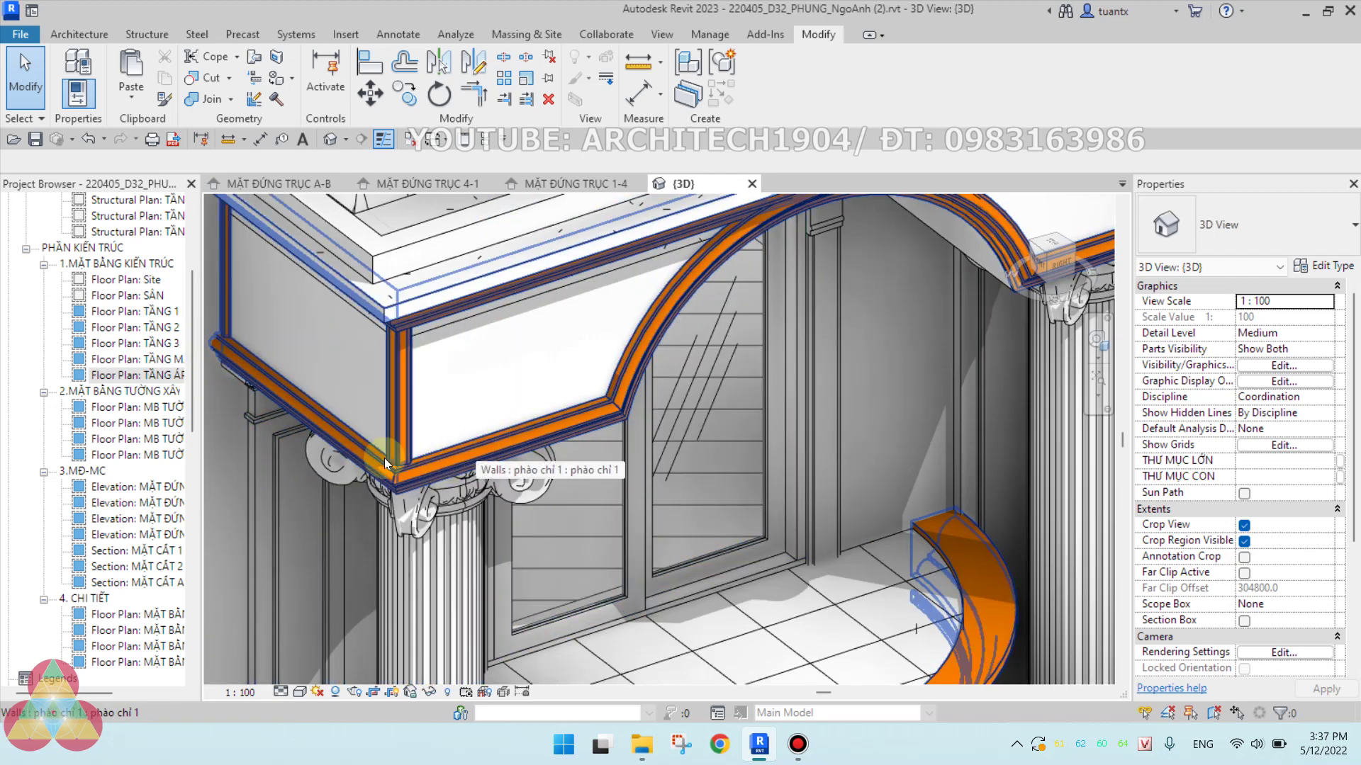
scroll(525, 436, "down", 2)
scroll(593, 414, "down", 2)
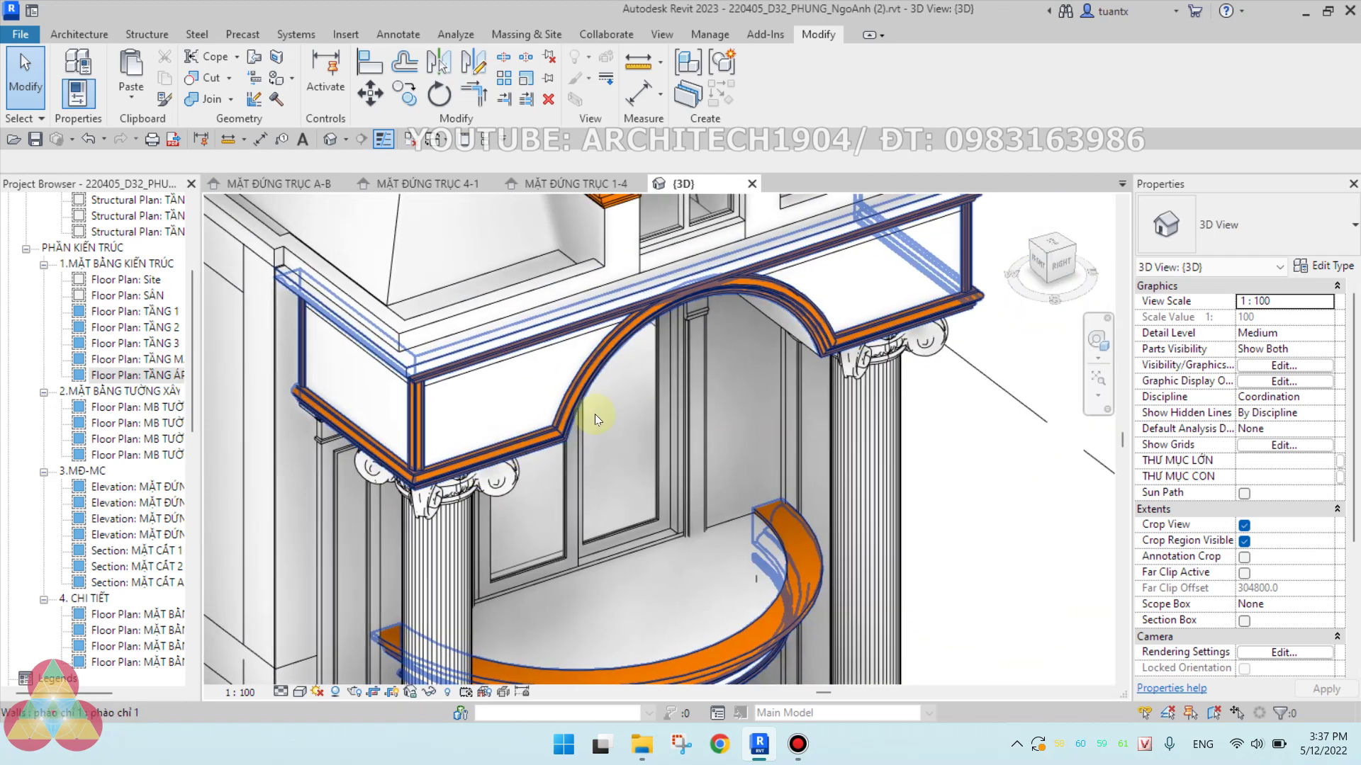
scroll(584, 476, "down", 1)
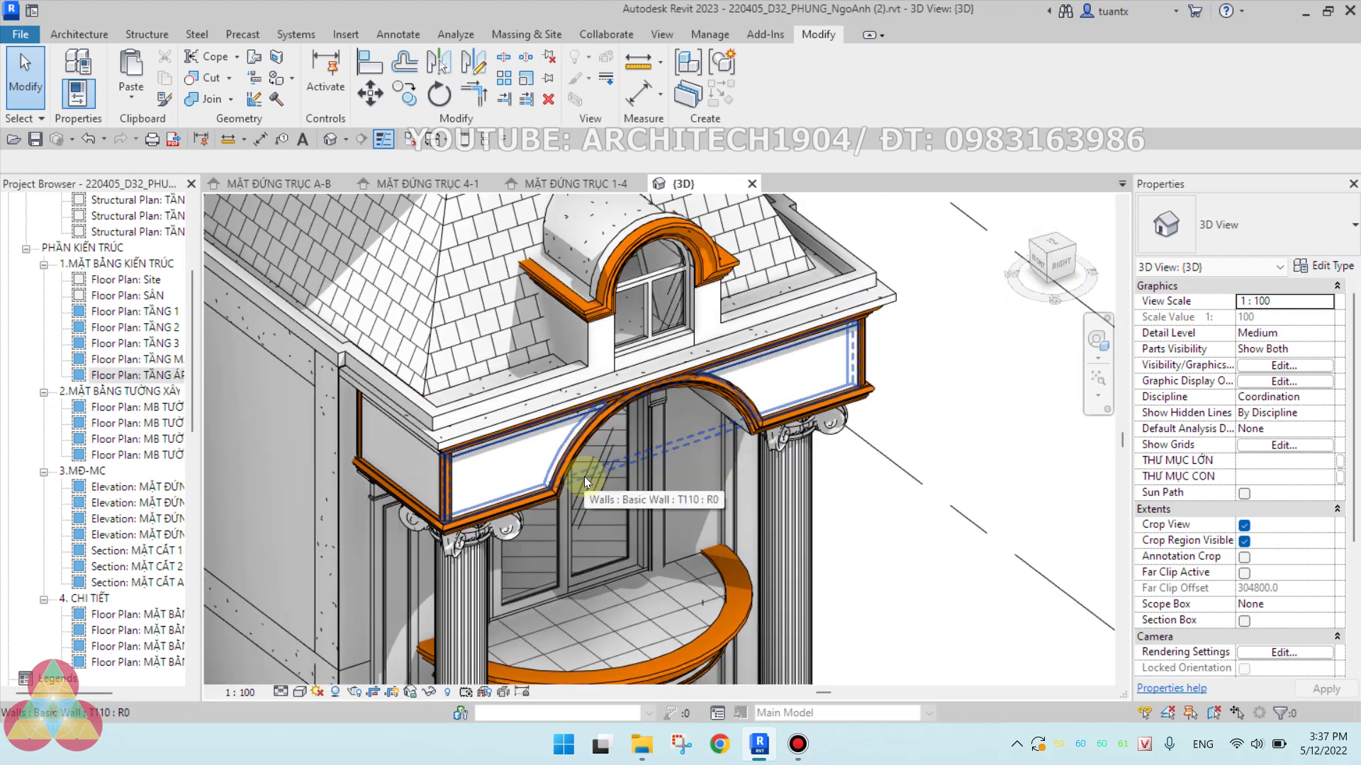
scroll(525, 282, "up", 2)
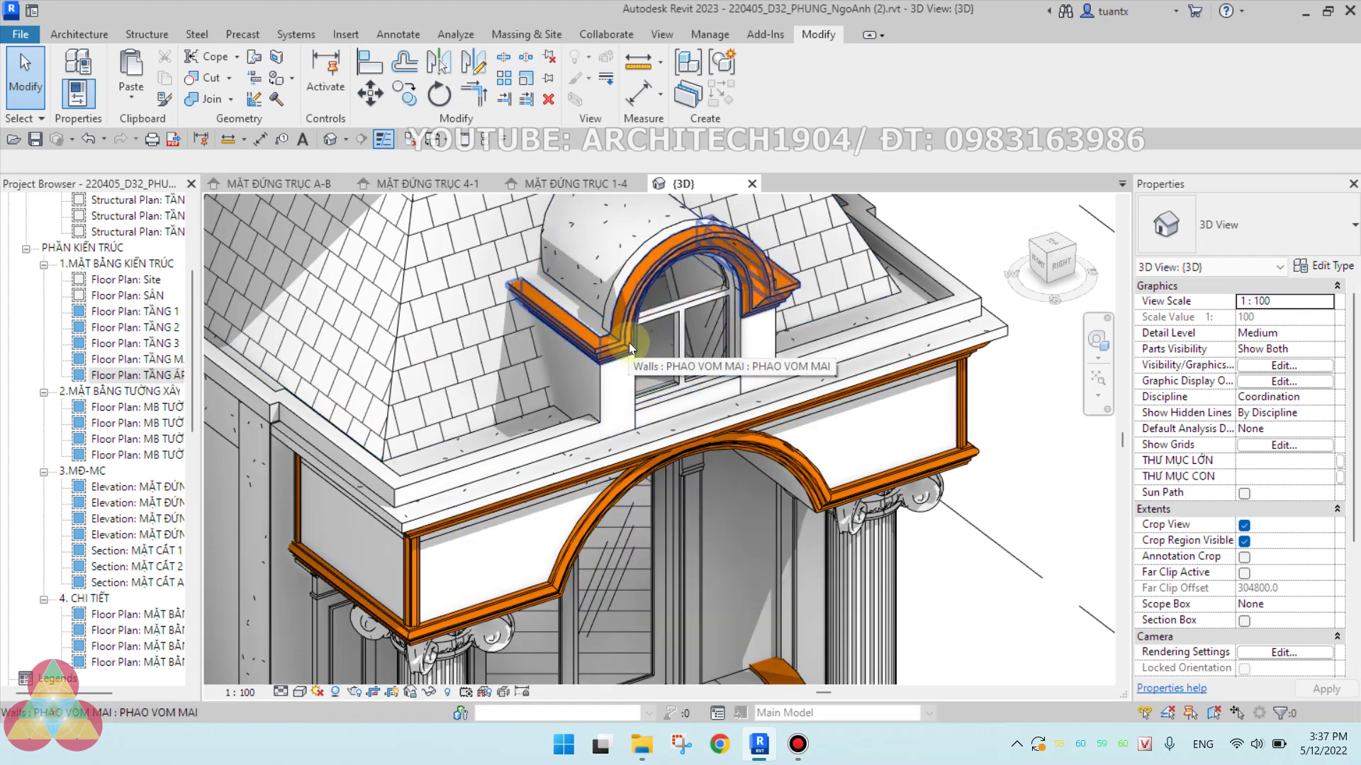
middle_click_drag(626, 351, 600, 325, "shift")
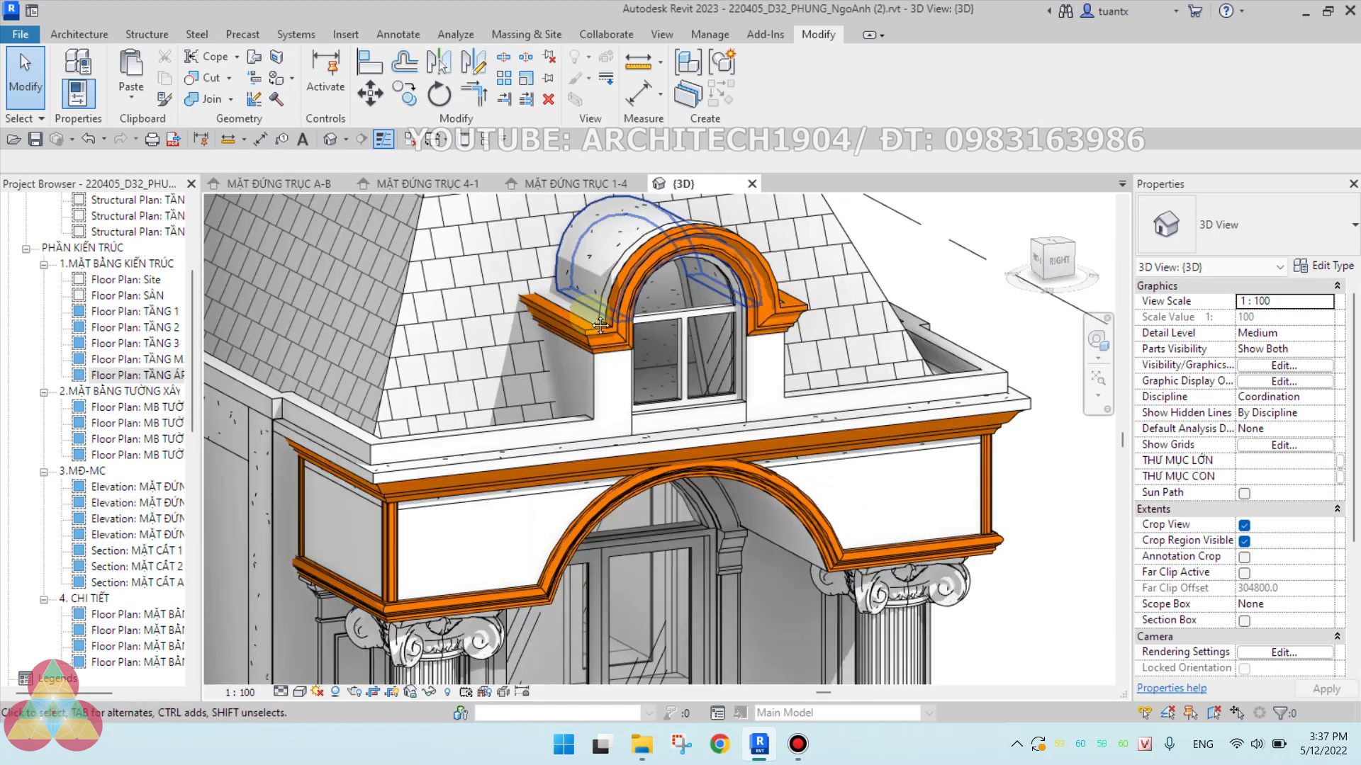
scroll(601, 324, "down", 2)
middle_click_drag(537, 397, 633, 347, "shift")
scroll(633, 347, "up", 2)
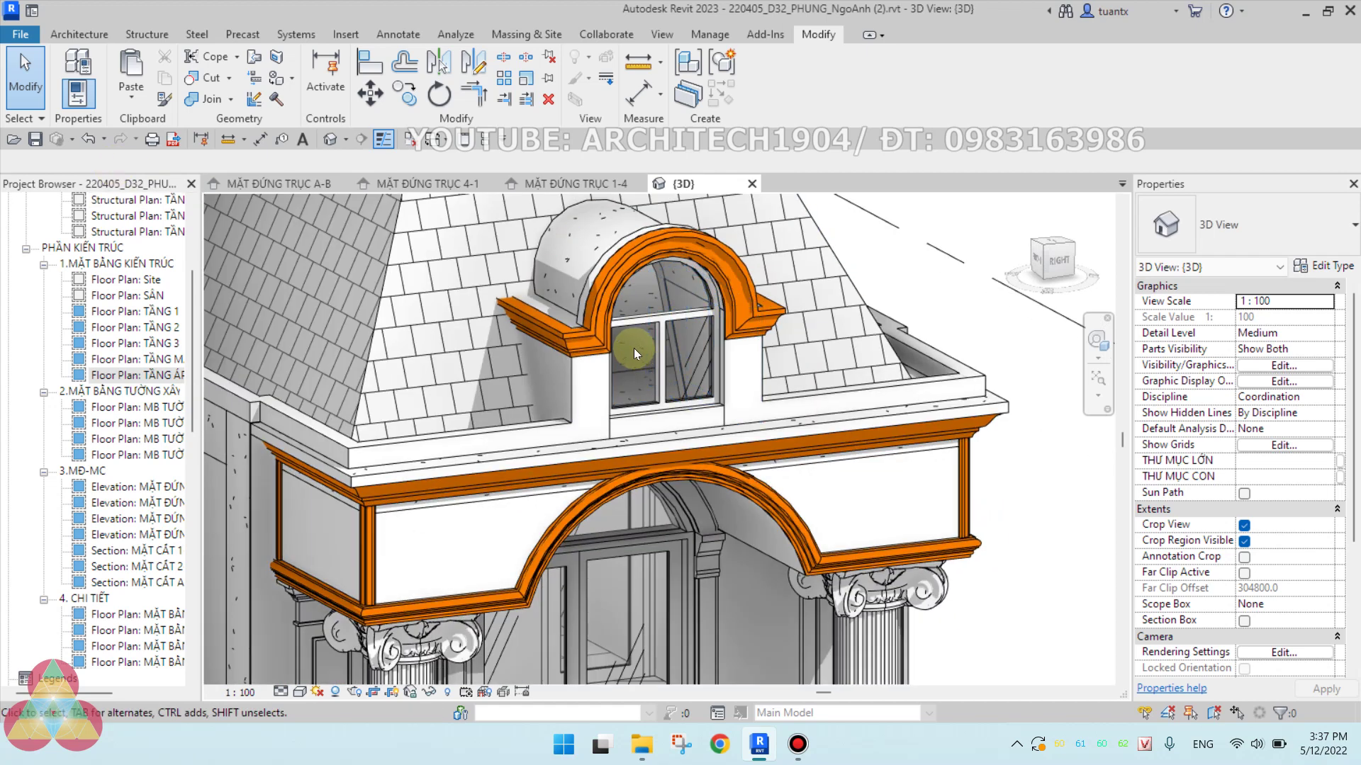
scroll(633, 347, "up", 3)
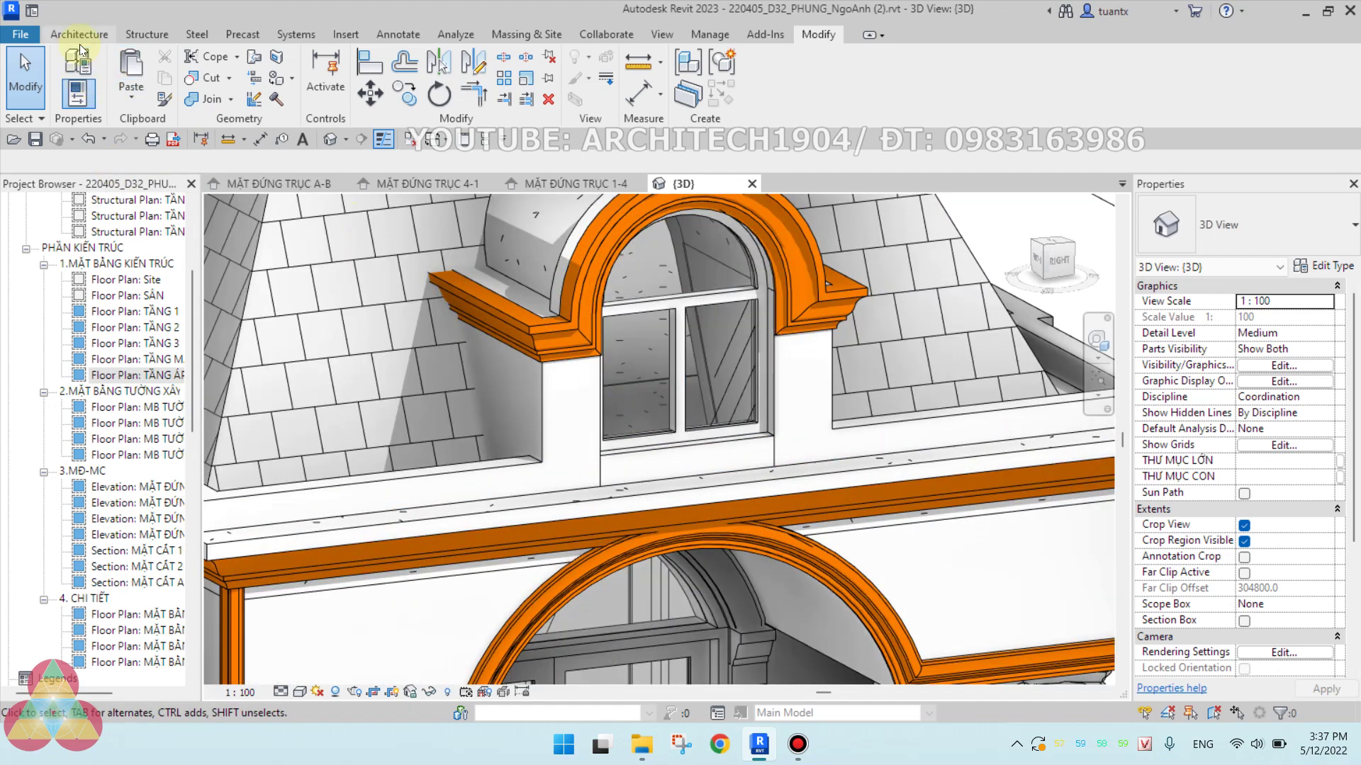
left_click(80, 41)
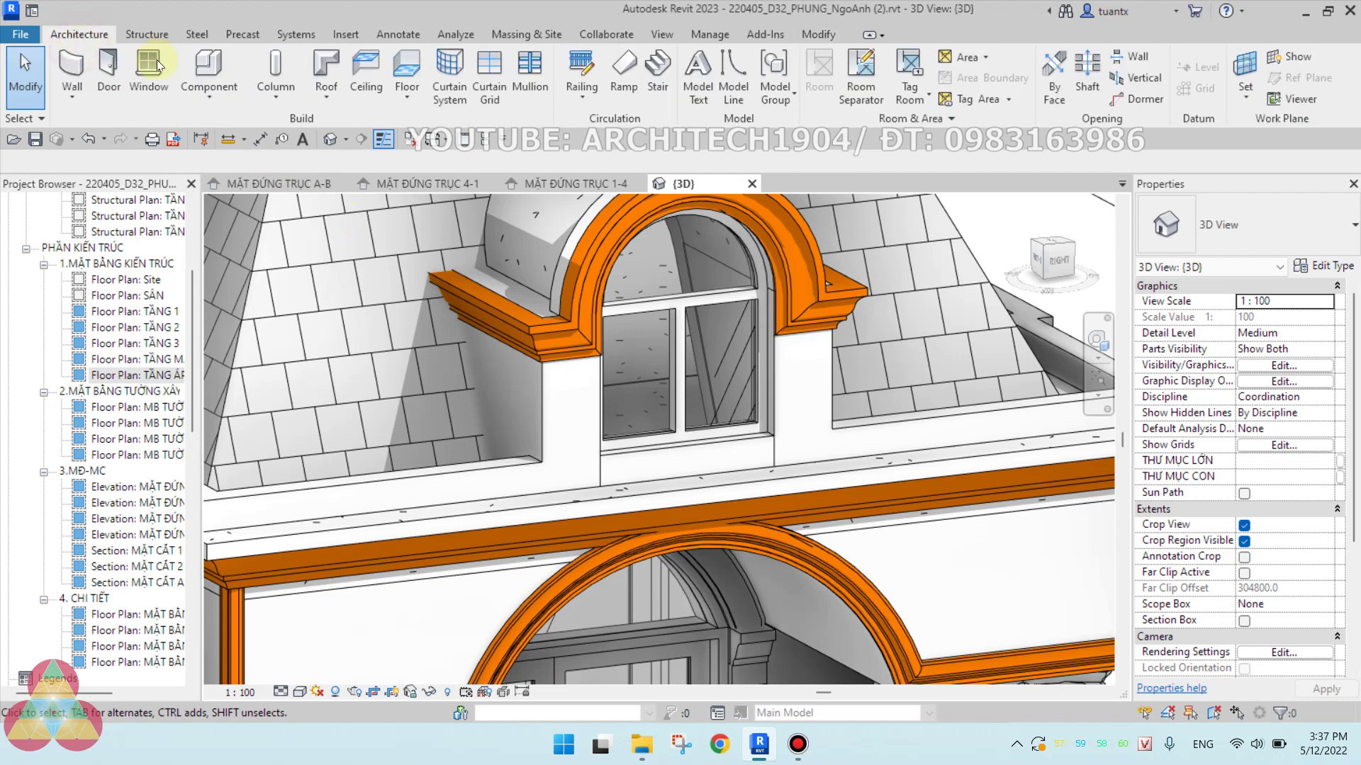
Create a Model In-Place element in the Walls category named gC 03.
left_click(210, 107)
left_click(171, 168)
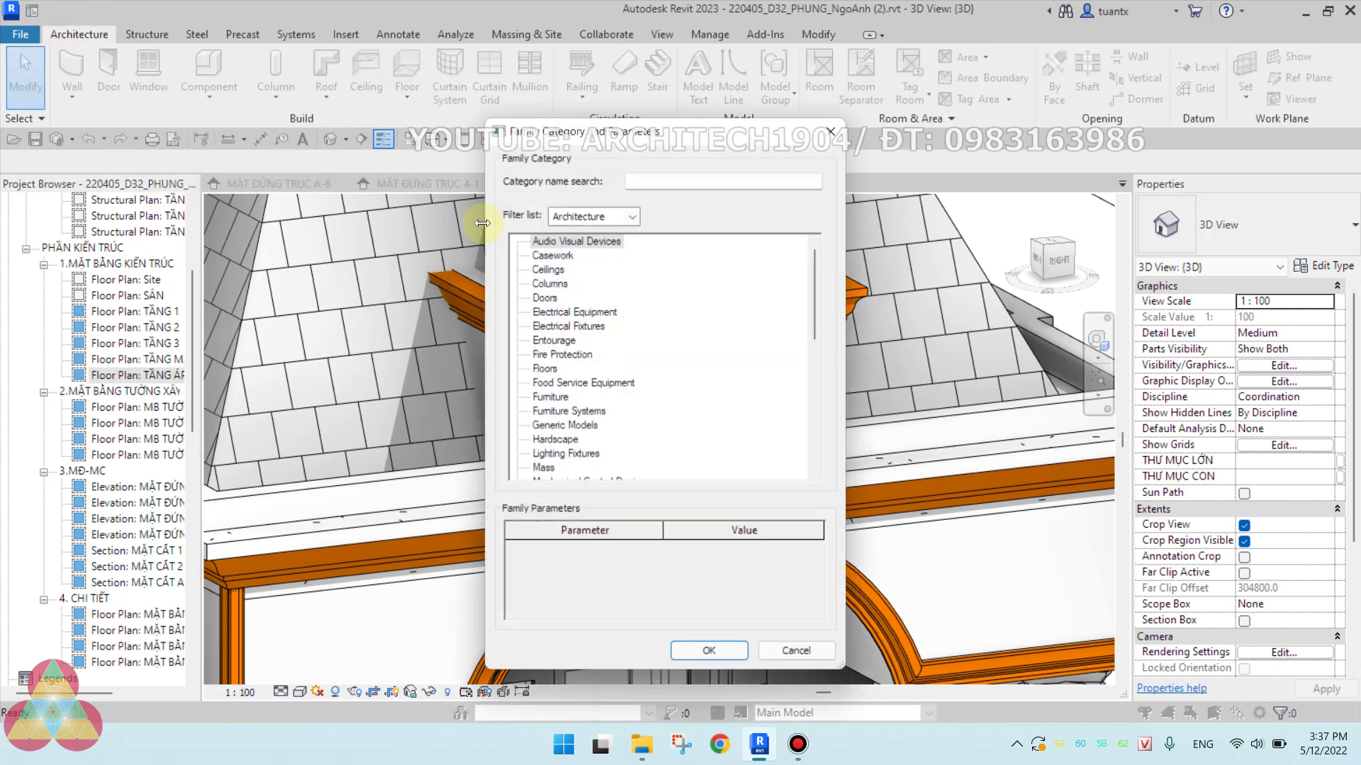
scroll(567, 358, "down", 5)
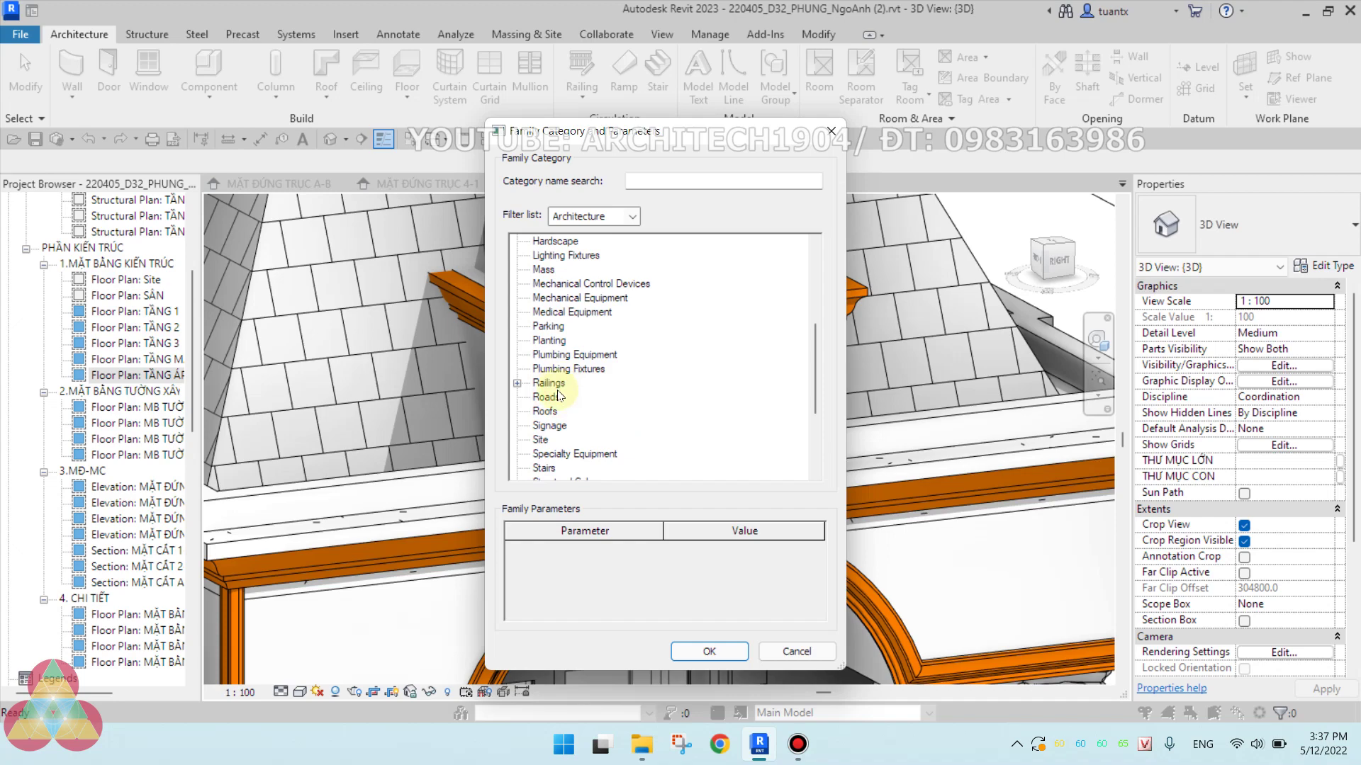
scroll(559, 371, "down", 2)
scroll(552, 425, "down", 2)
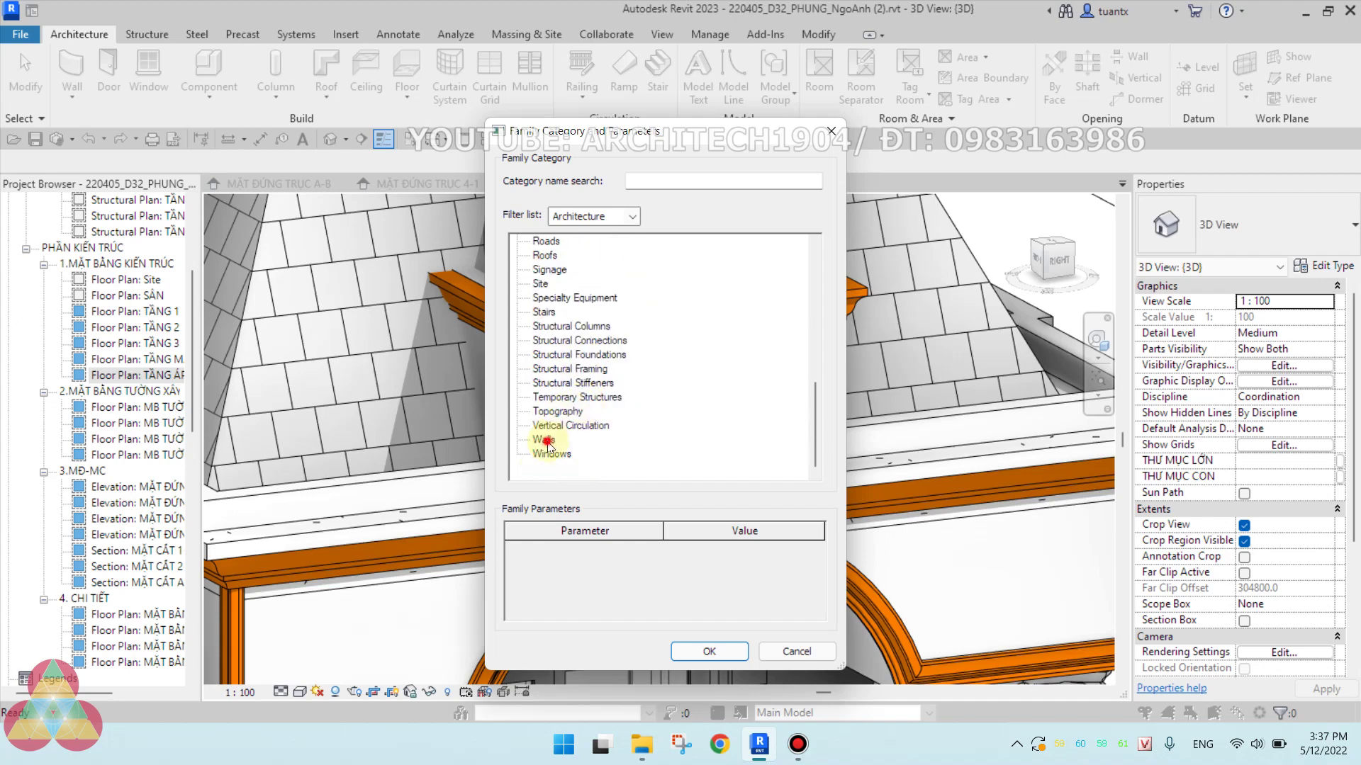
left_click(546, 440)
left_click(696, 652)
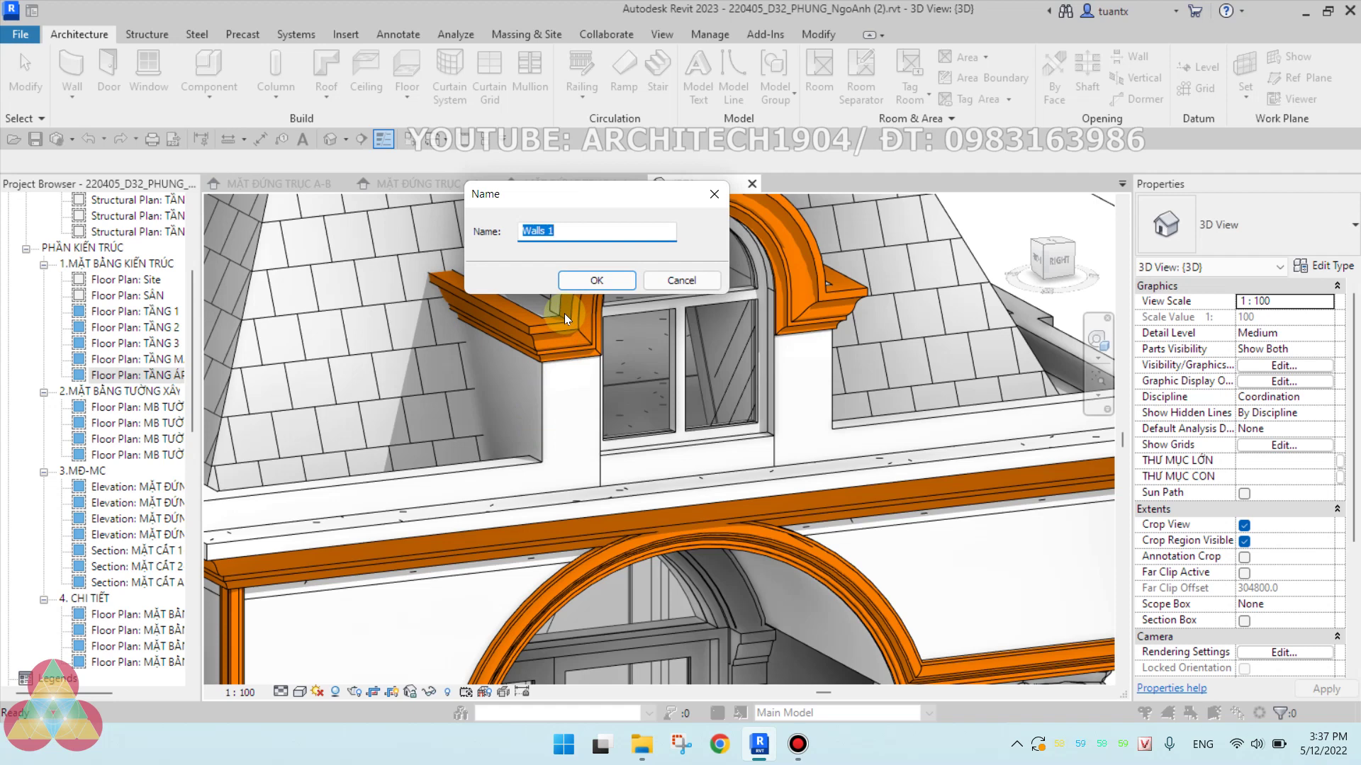
type("g 0")
left_click(593, 280)
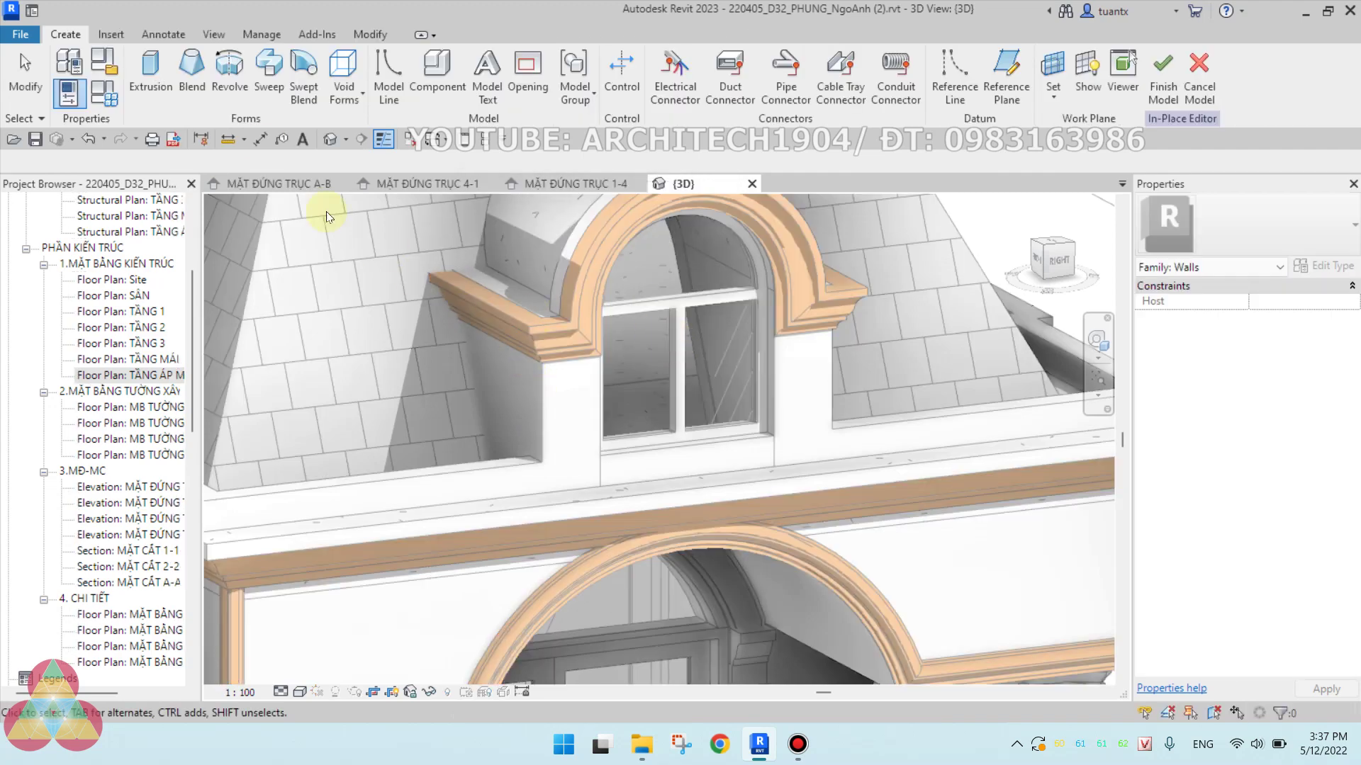
Start a sweep and pick the window-sill edge as its path.
left_click(269, 71)
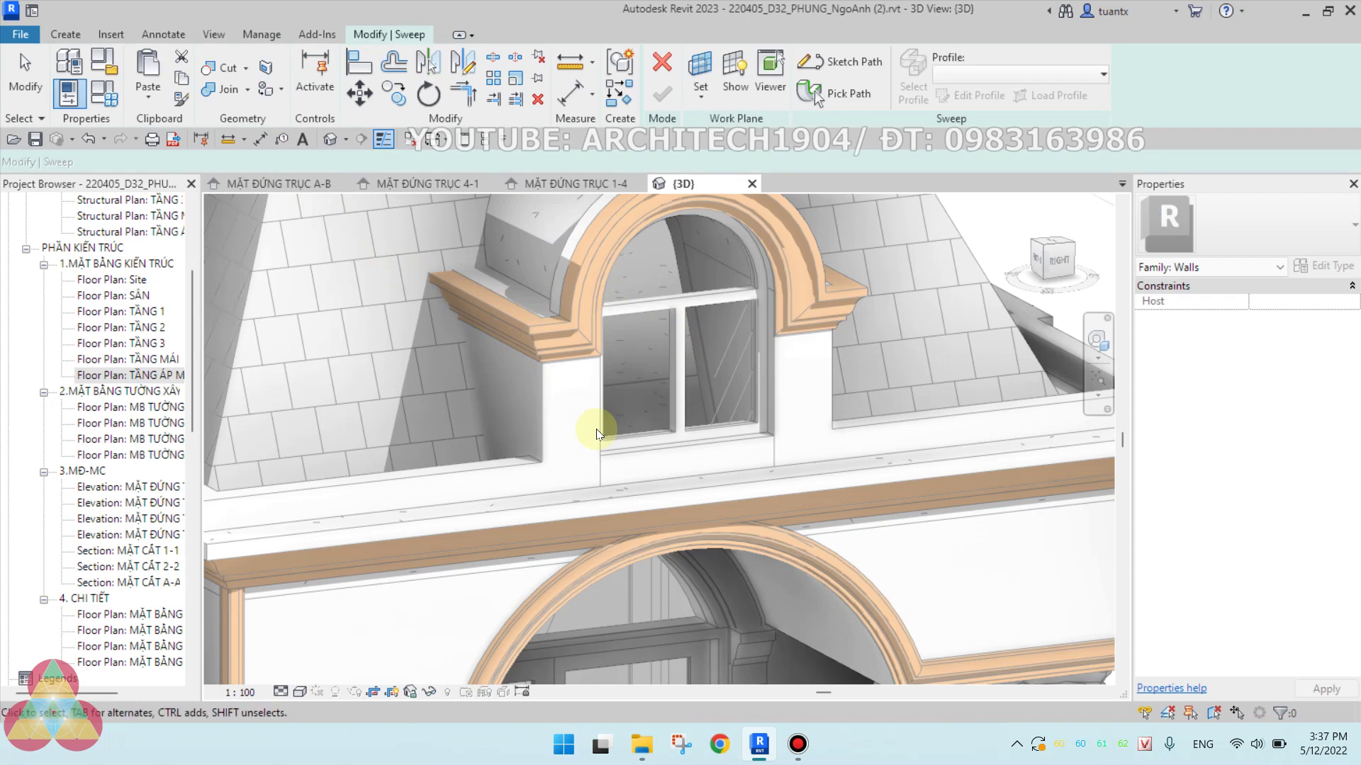
scroll(596, 434, "down", 3)
middle_click_drag(587, 434, 577, 359)
scroll(694, 340, "up", 2)
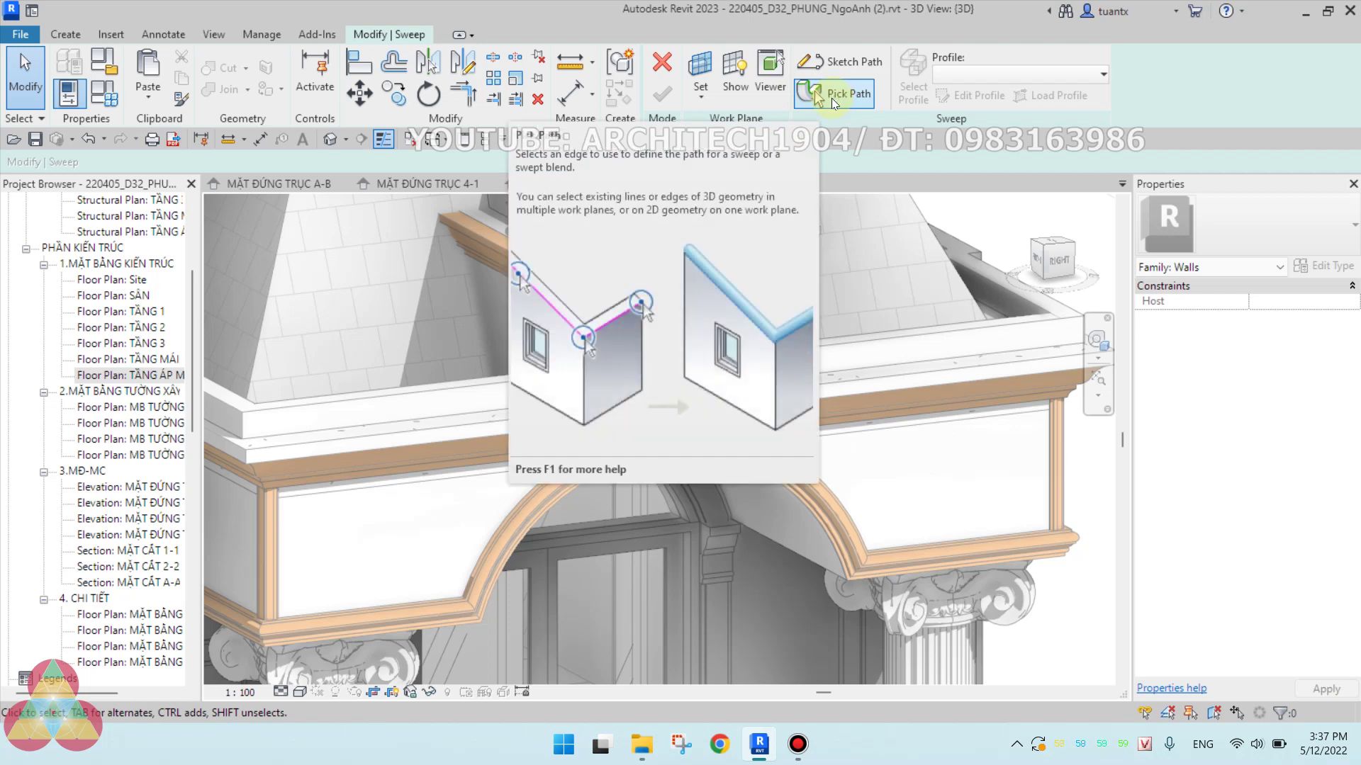
left_click(815, 91)
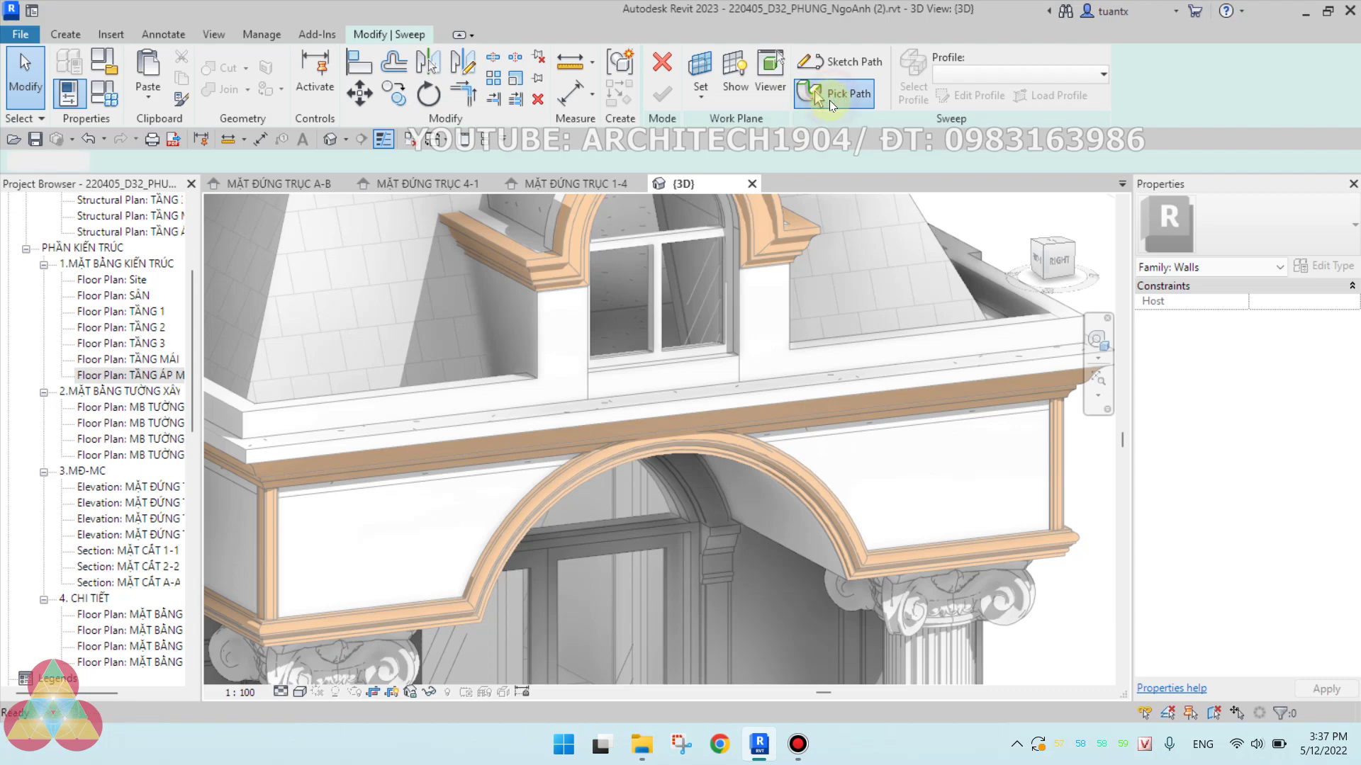
left_click(716, 343)
Cancel the path pick and abandon the unfinished sweep.
middle_click_drag(716, 343, 571, 474, "shift")
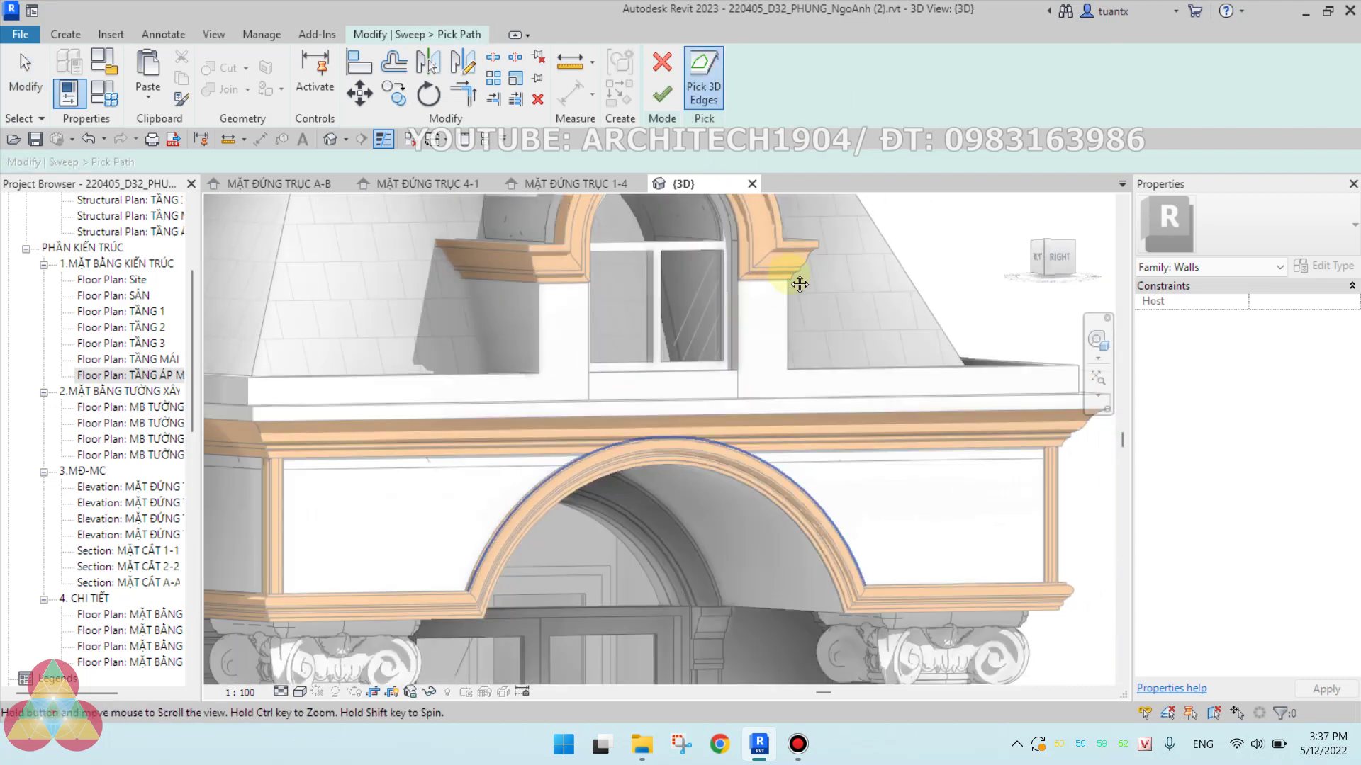
scroll(522, 457, "up", 3)
scroll(571, 397, "up", 2)
mouse_move(571, 398)
middle_mouse_down("shift")
mouse_move(598, 385)
mouse_move(603, 352)
mouse_move(598, 376)
mouse_move(364, 382)
middle_mouse_up("shift")
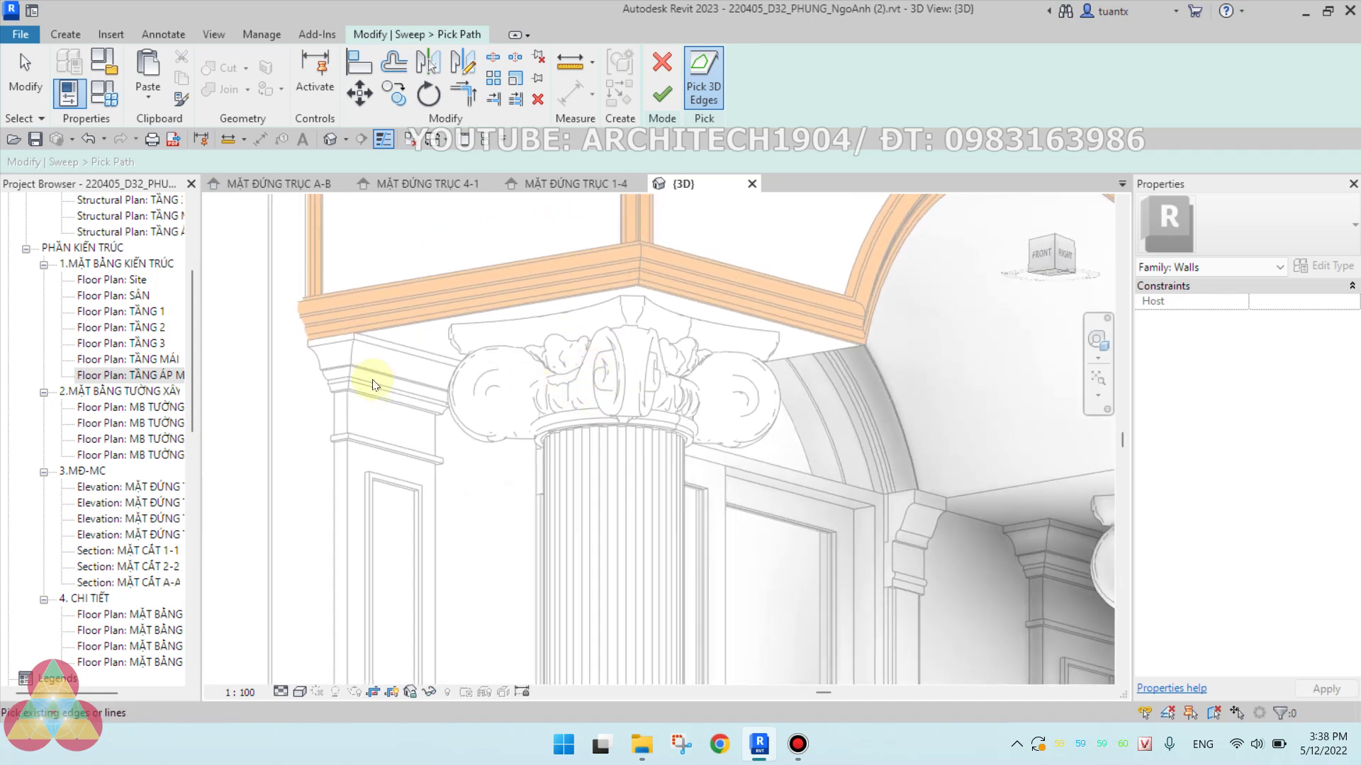
scroll(439, 306, "up", 3)
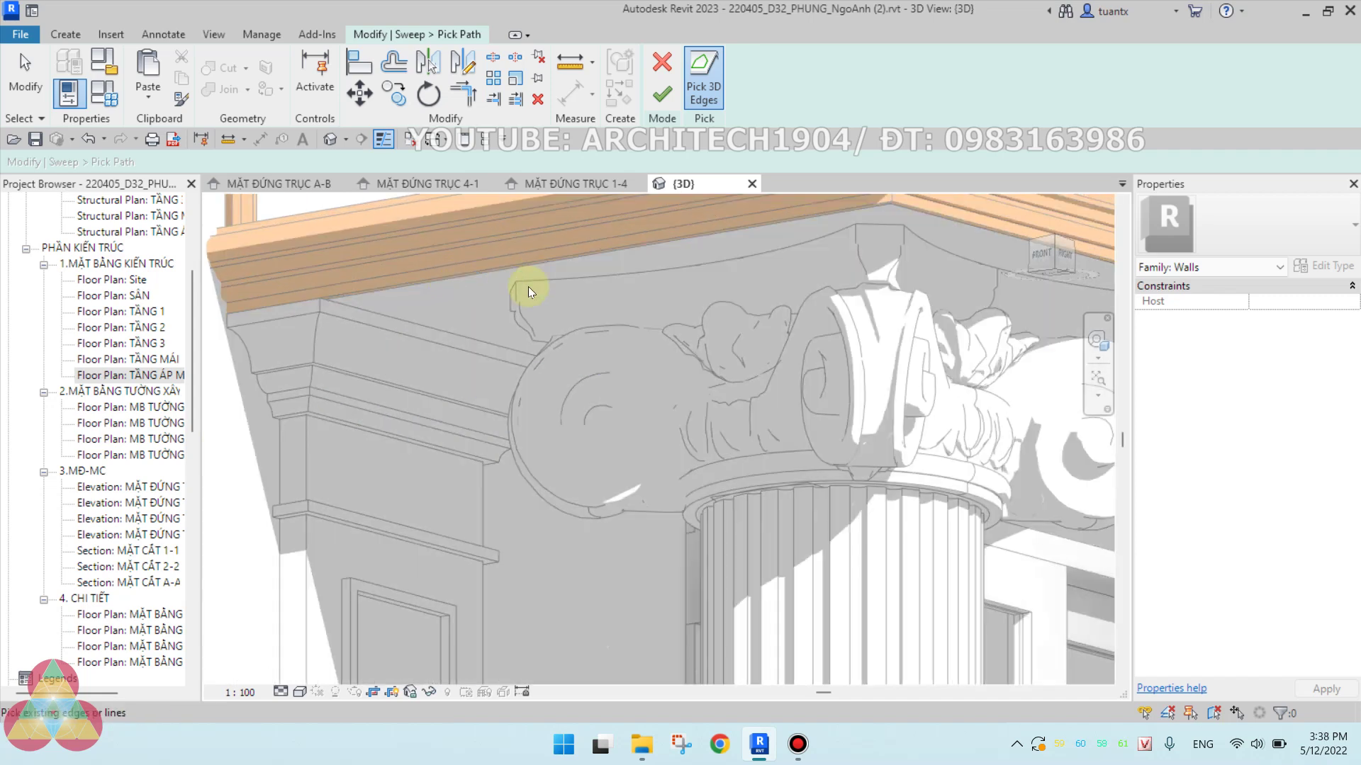
scroll(546, 305, "down", 2)
left_click(660, 71)
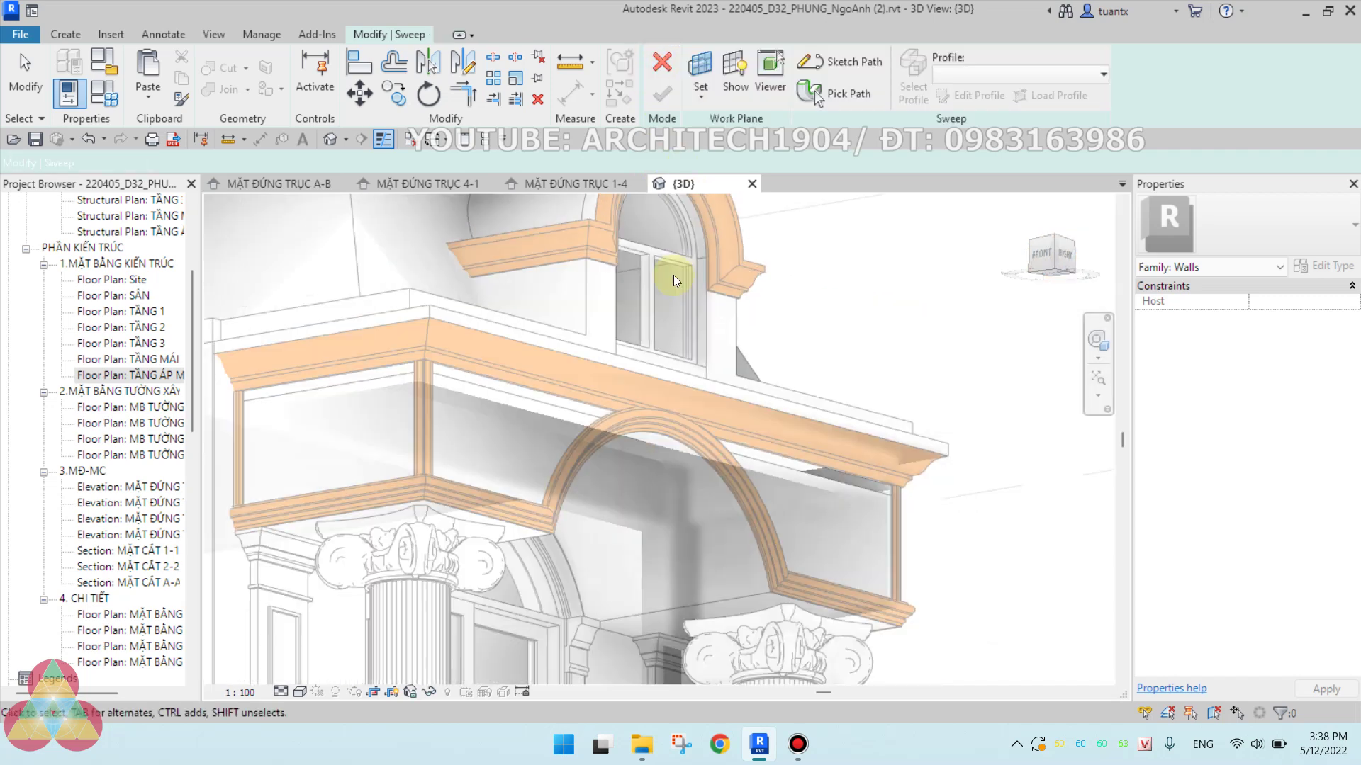
left_click(662, 71)
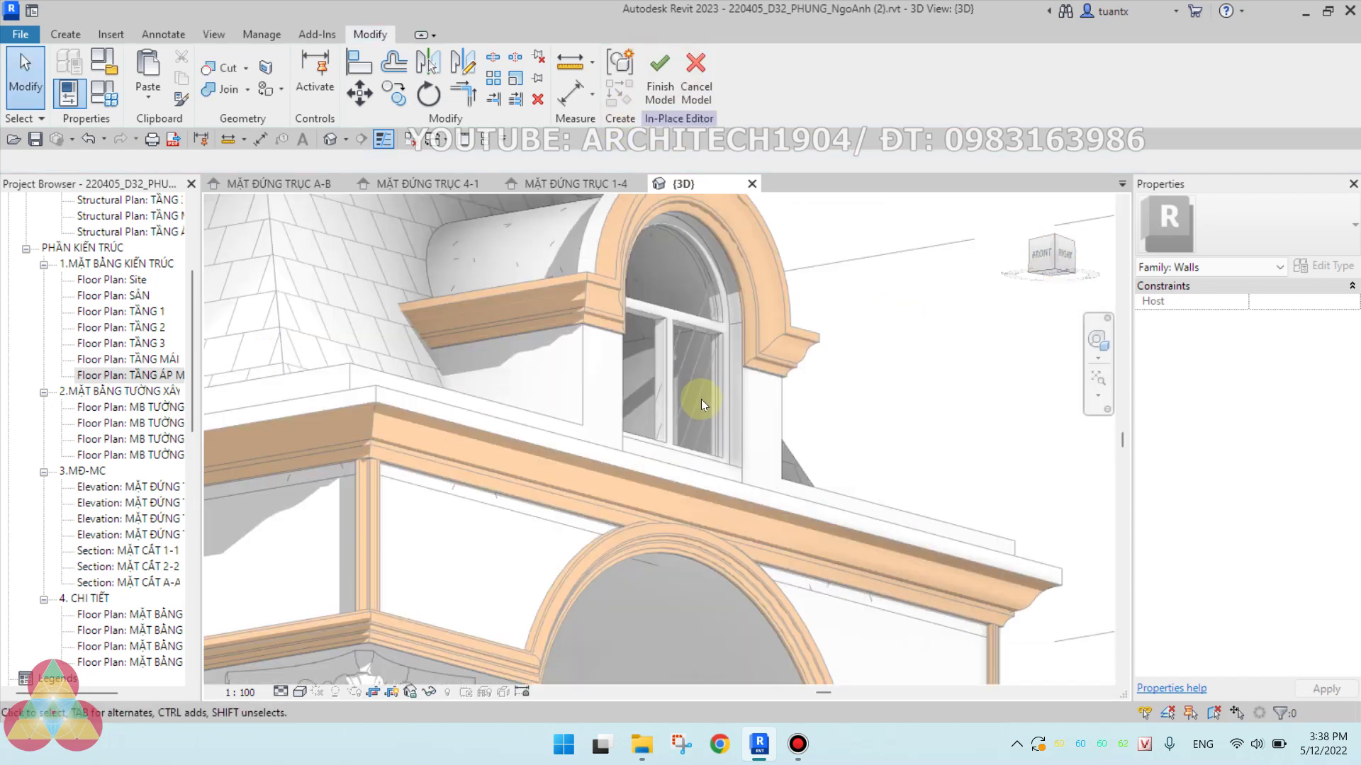
Close the in-place editor and hide the orange arch wall elements in the 3D view.
left_click(696, 74)
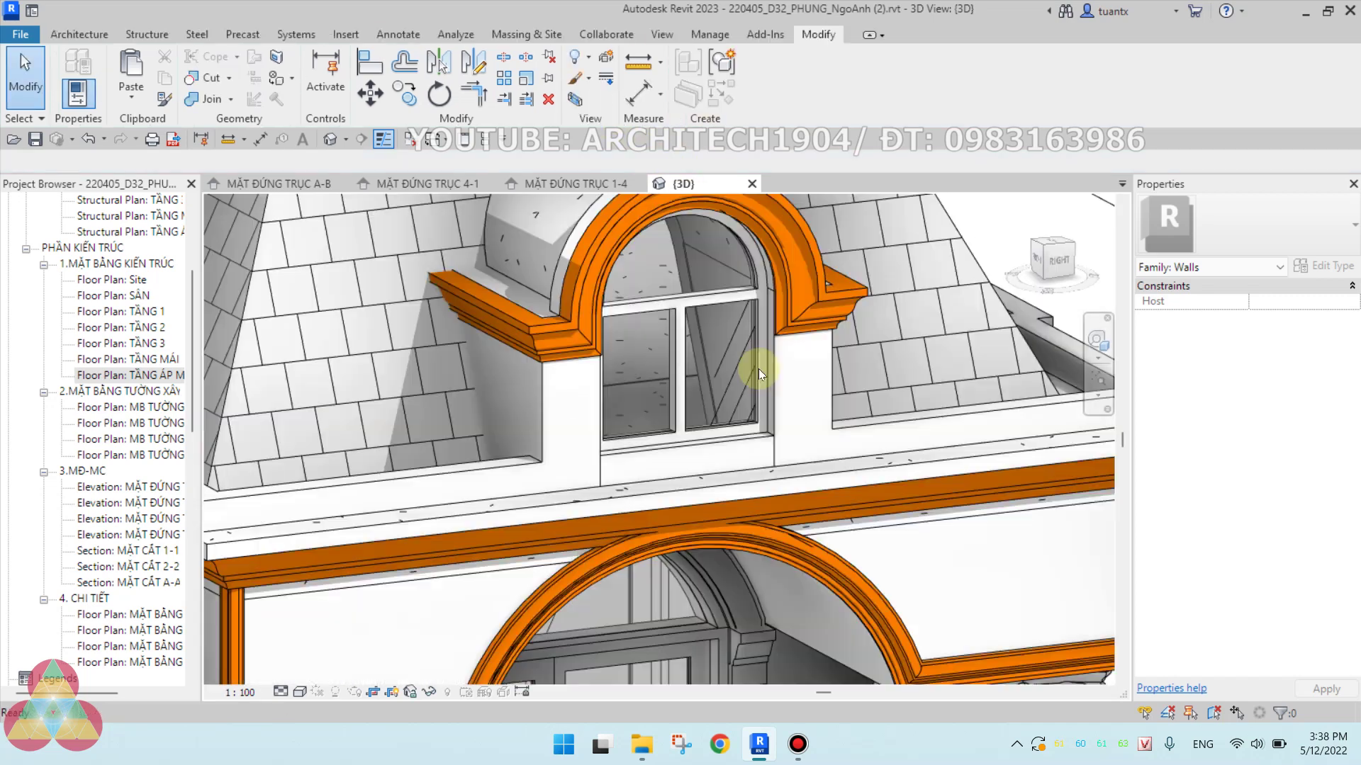
scroll(772, 358, "down", 3)
scroll(787, 390, "up", 3)
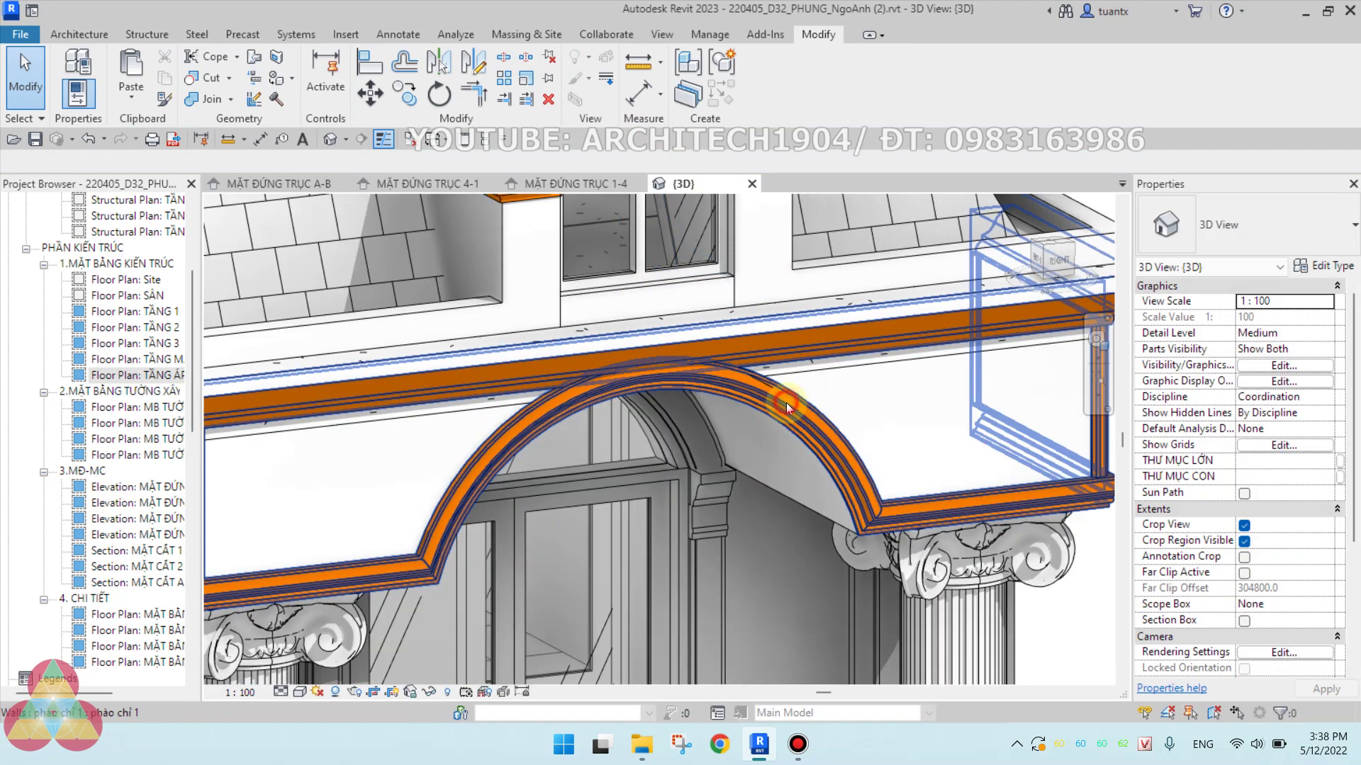
right_click(786, 403)
mouse_move(848, 331)
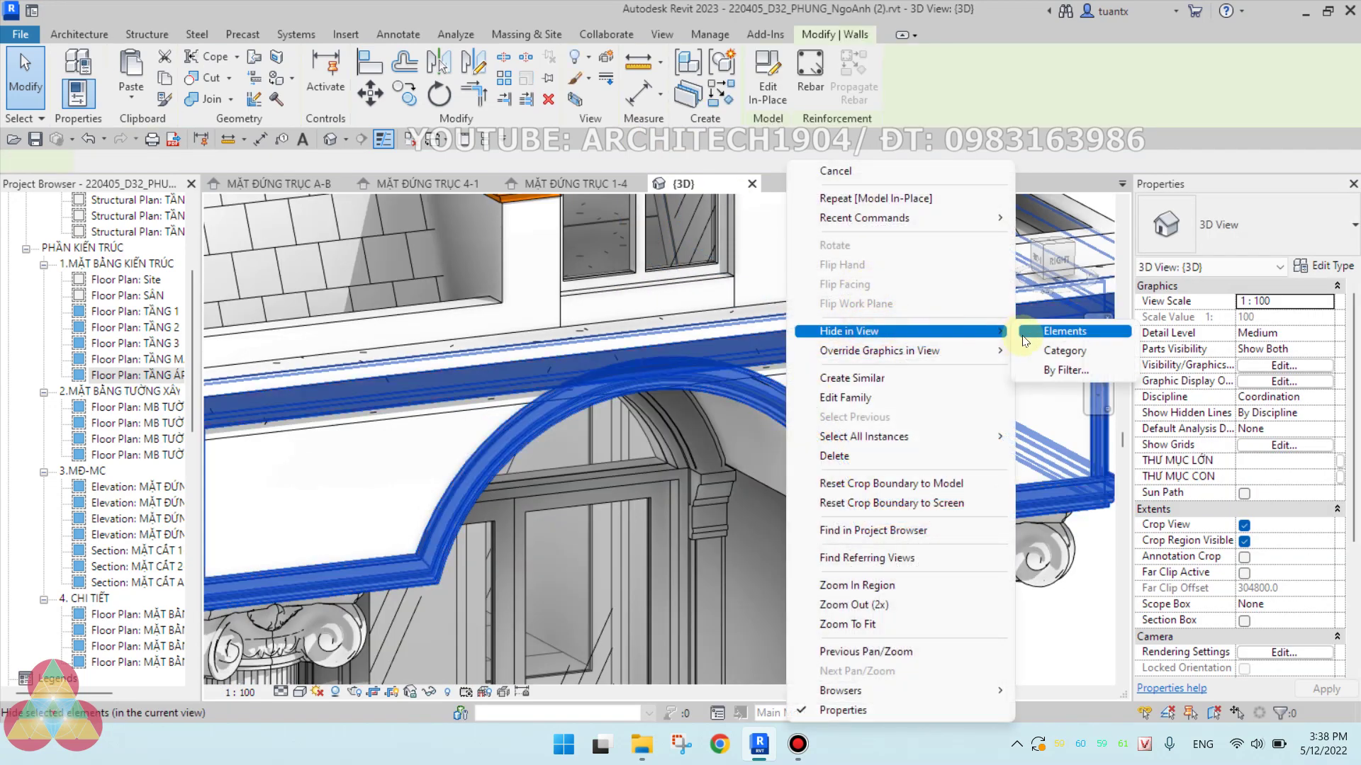
left_click(1062, 330)
scroll(775, 389, "down", 2)
scroll(754, 355, "up", 2)
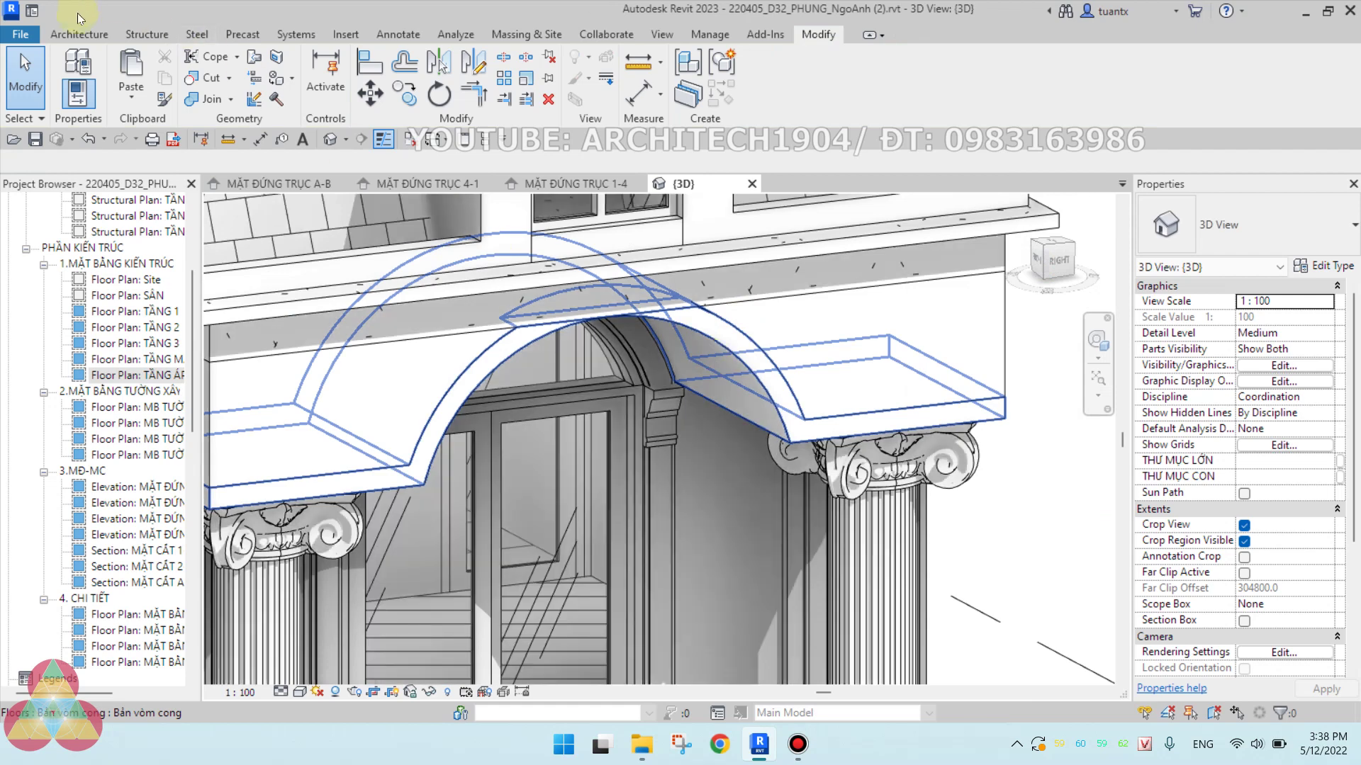
left_click(80, 34)
Create another Walls-category in-place model named GC03.
left_click(202, 96)
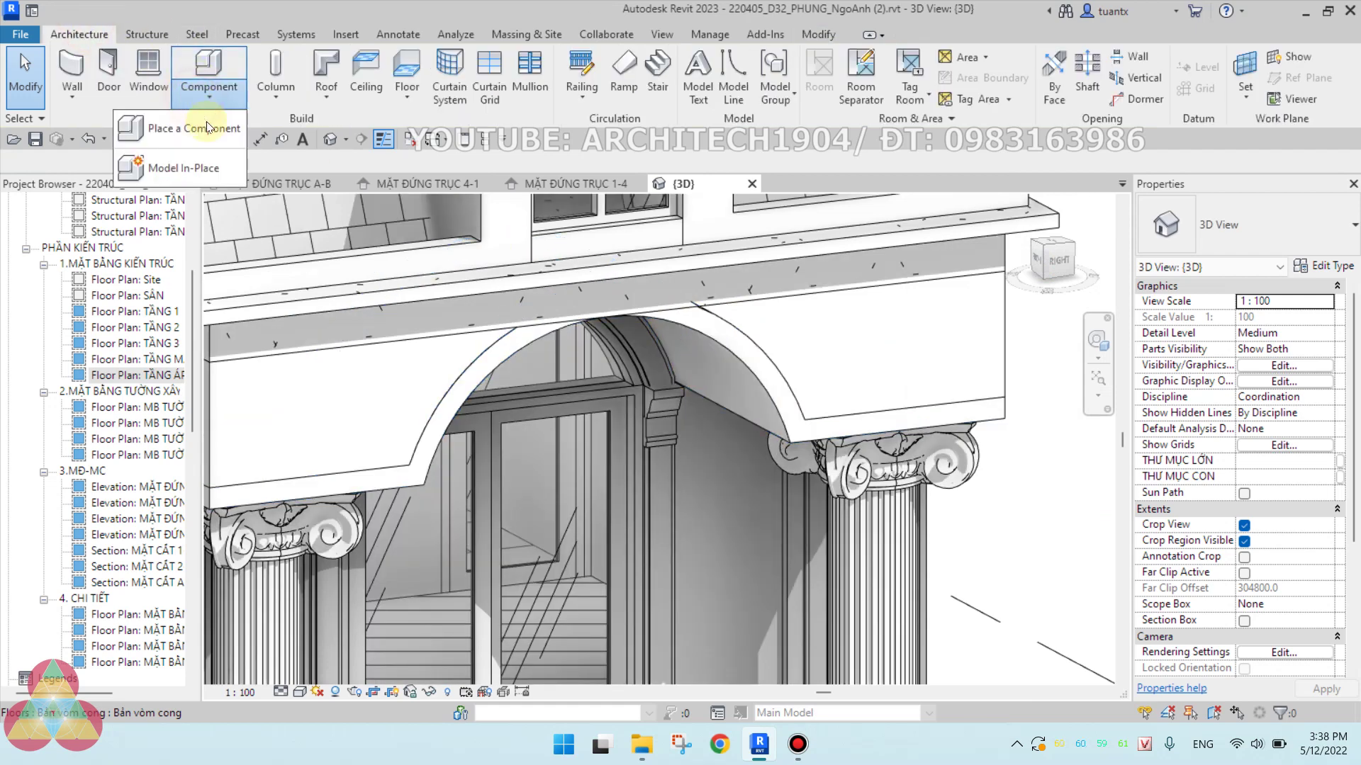
left_click(207, 168)
left_click(571, 312)
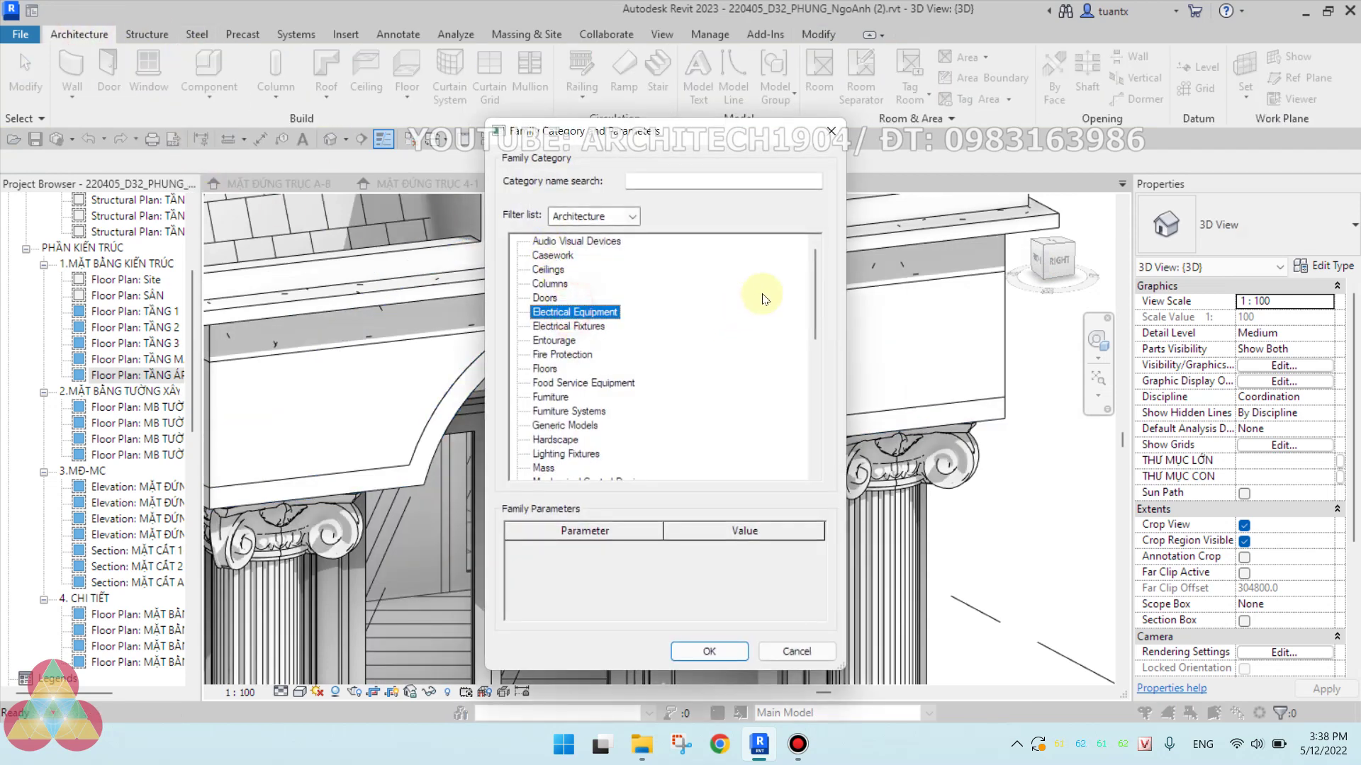
left_click_drag(814, 296, 799, 471)
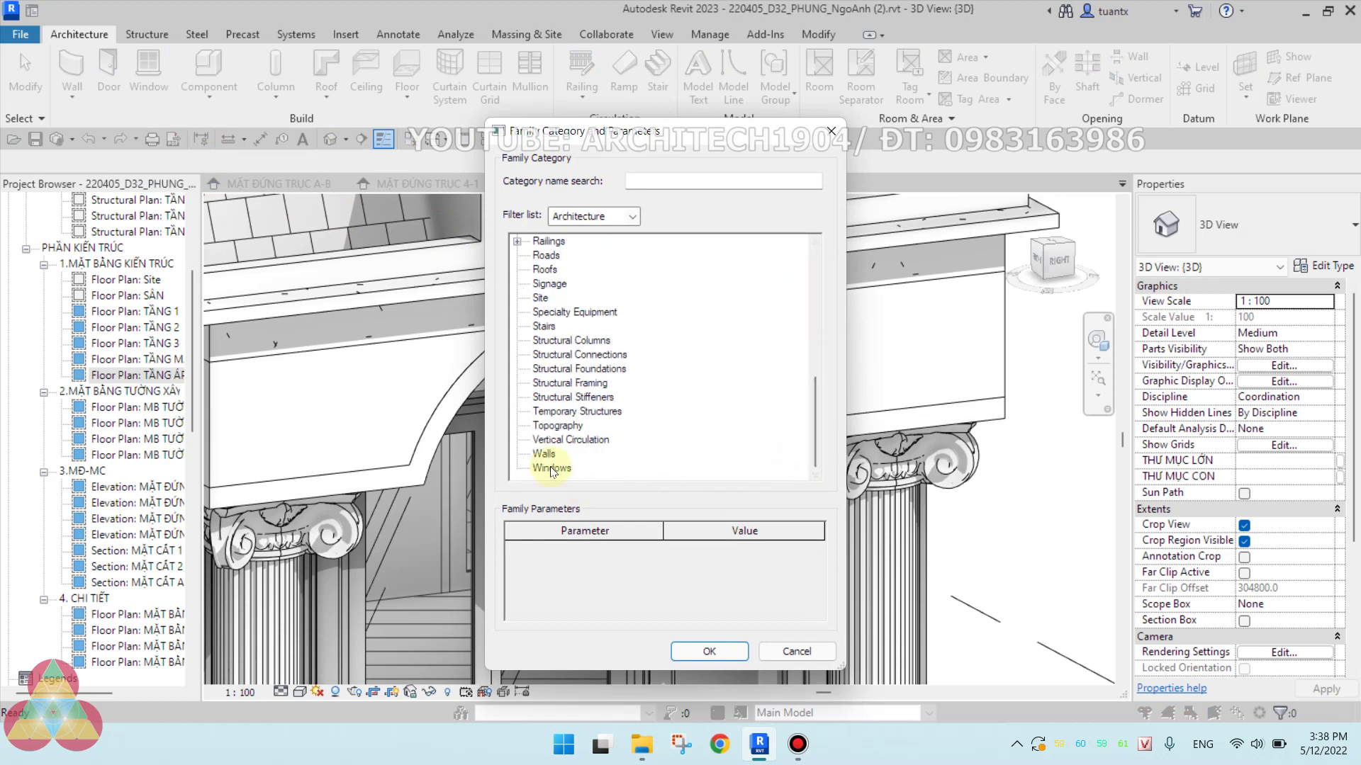
left_click(695, 649)
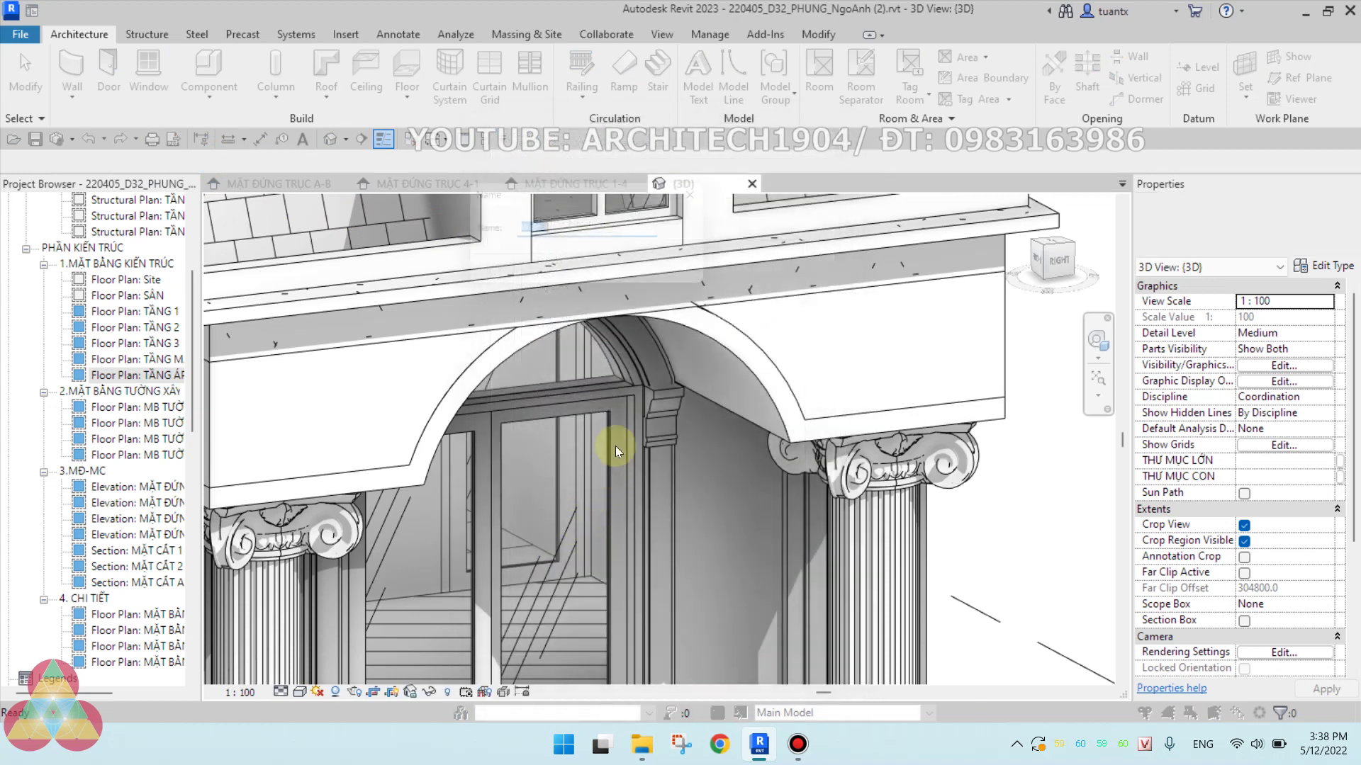
type("g")
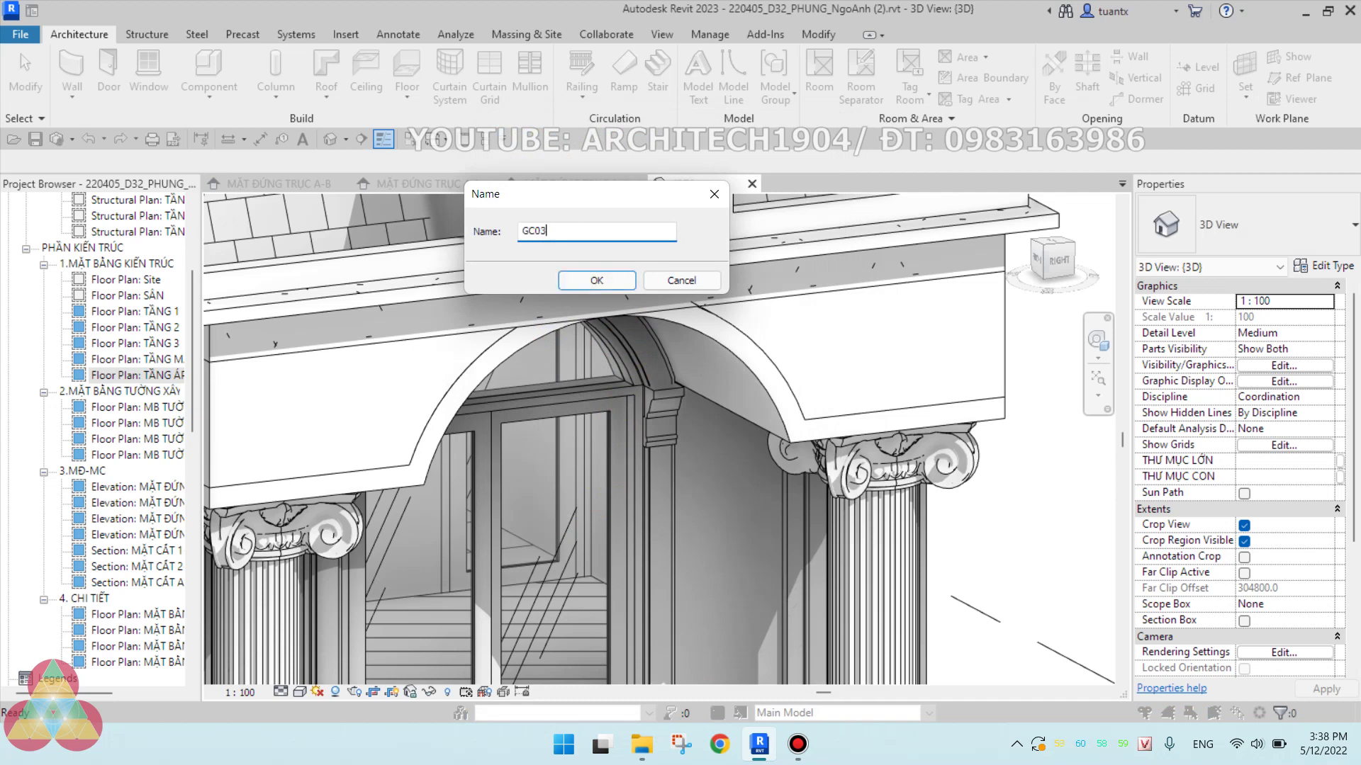
left_click(589, 282)
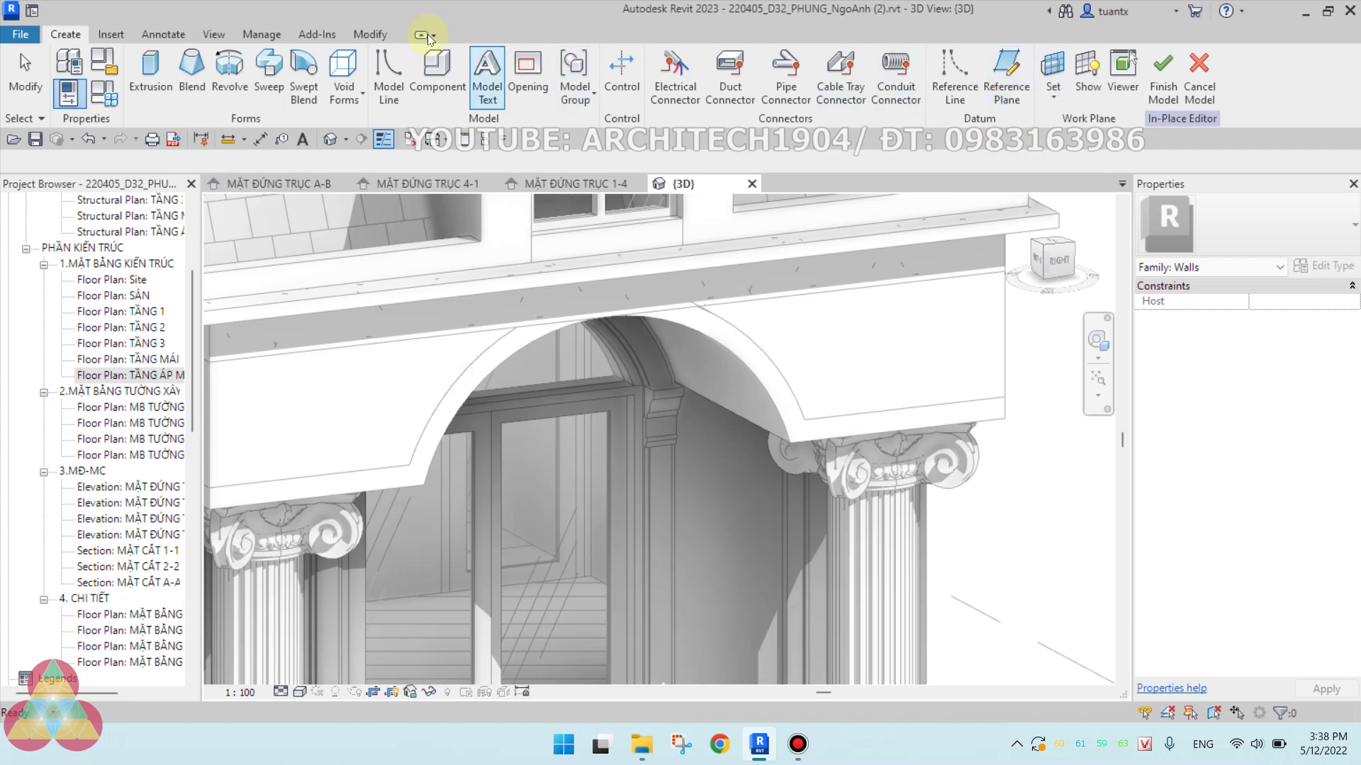
Start a sweep path using 3D edges: the beam's left bottom edge and the arch's left arc.
left_click(269, 78)
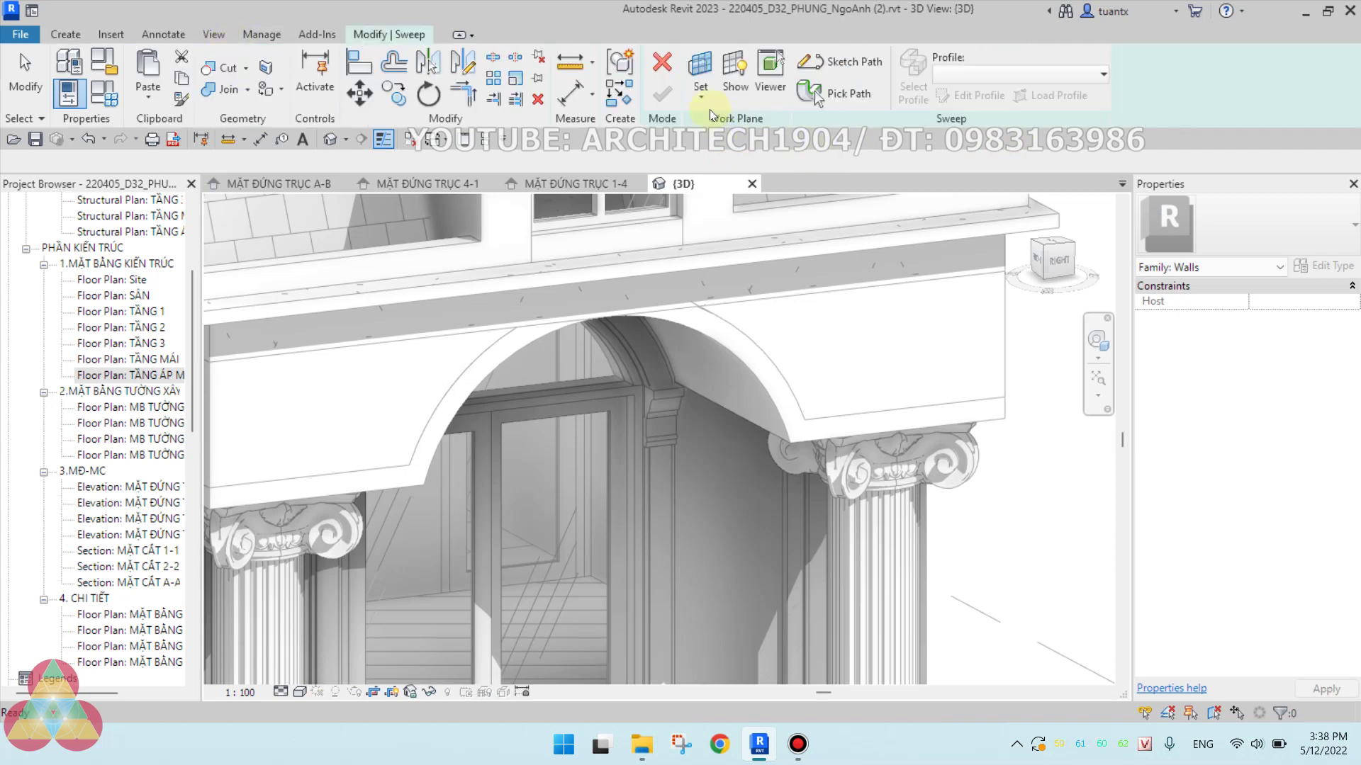
left_click(702, 81)
scroll(666, 337, "down", 2)
scroll(402, 448, "up", 2)
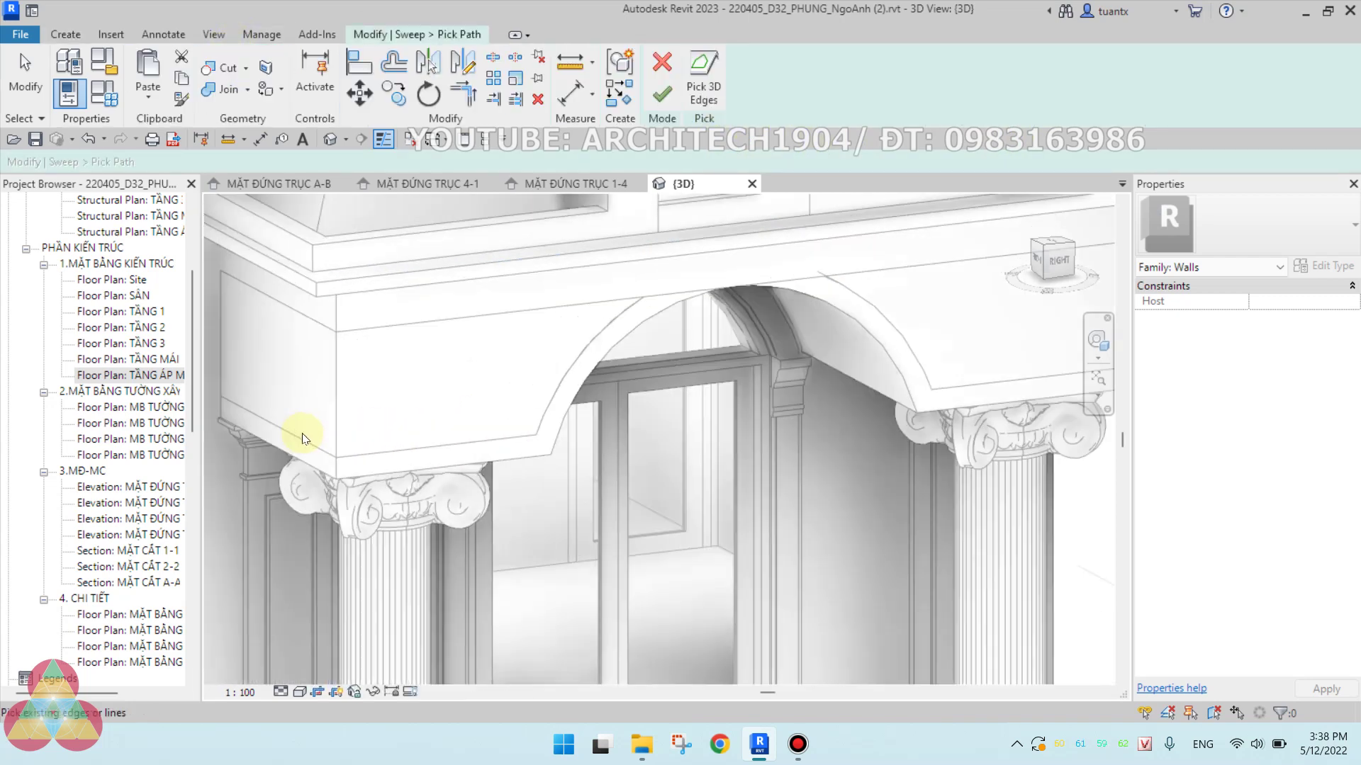
left_click(278, 455)
left_click(405, 466)
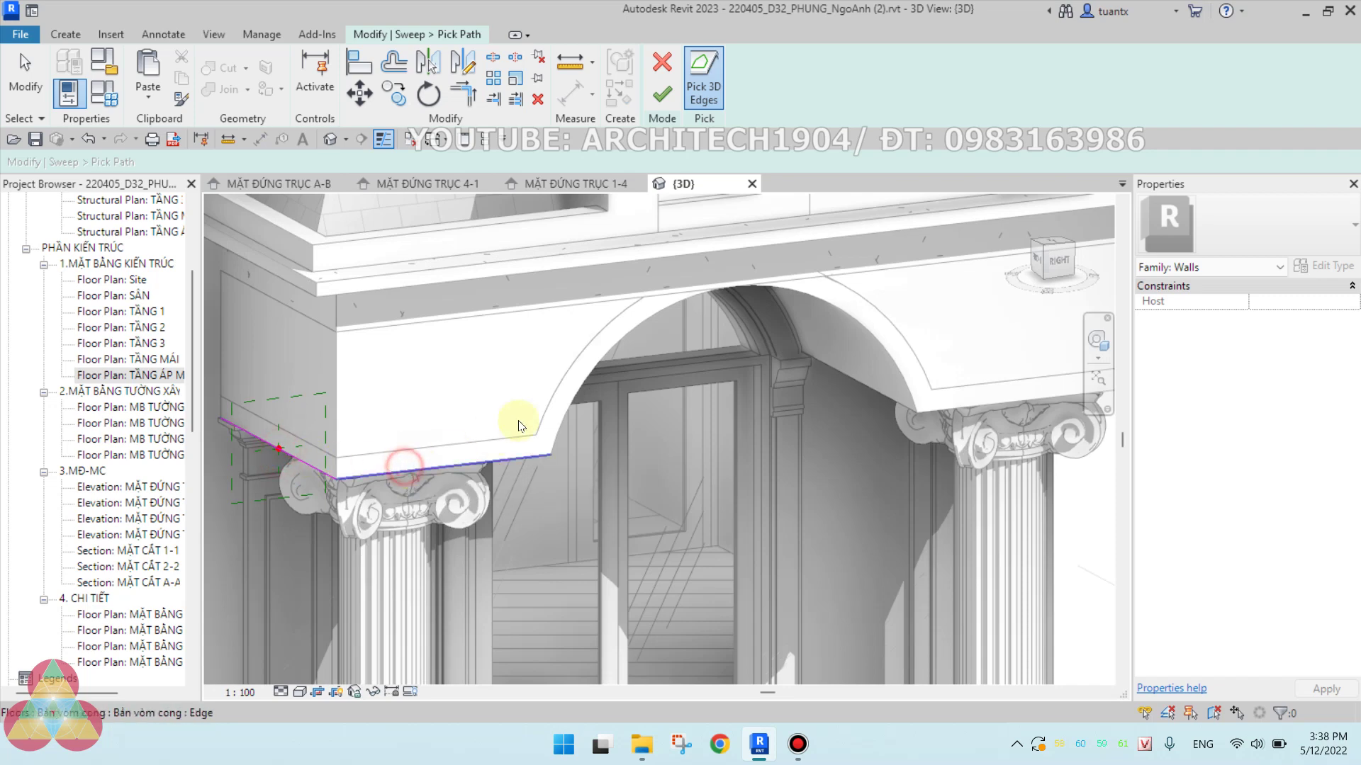
left_click(601, 351)
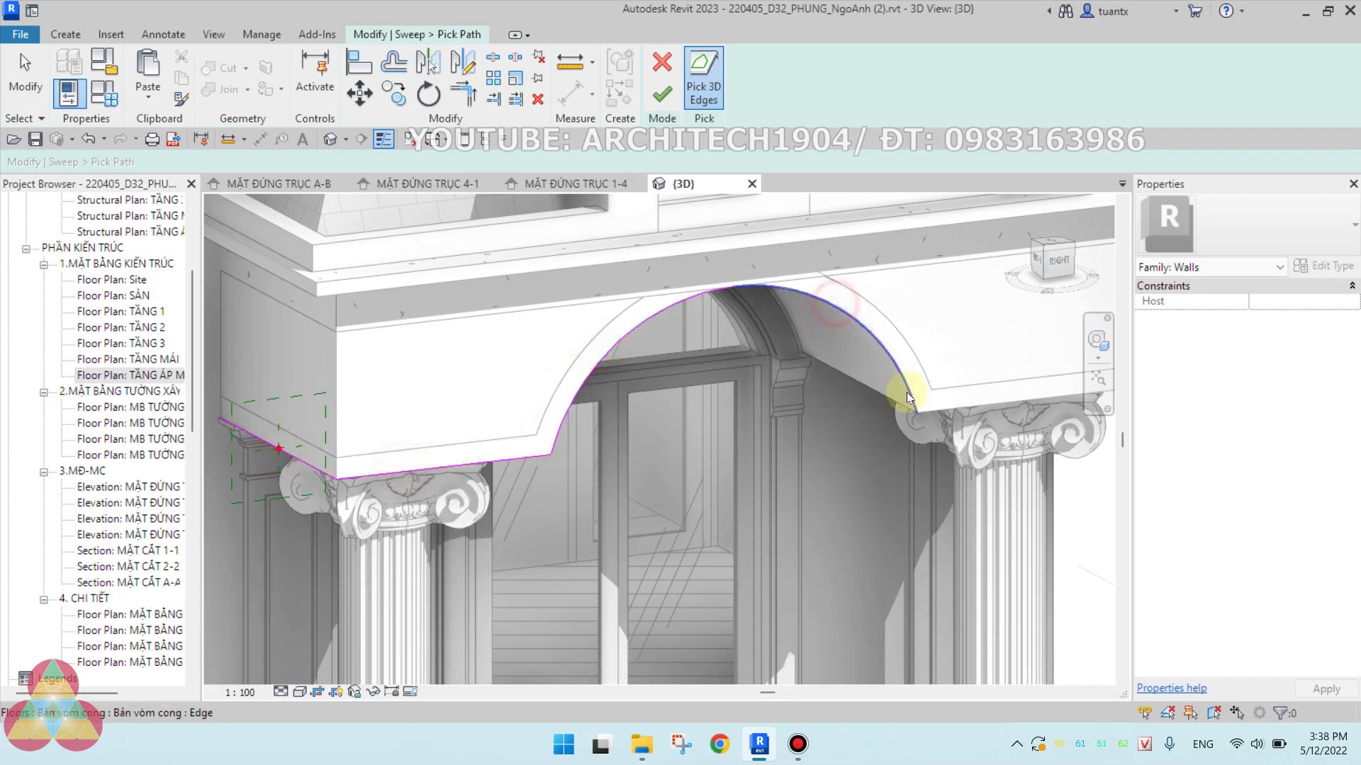
Add the beam's right bottom and side edges, then finish the sweep path.
left_click(935, 413)
middle_click_drag(728, 364, 895, 451, "shift")
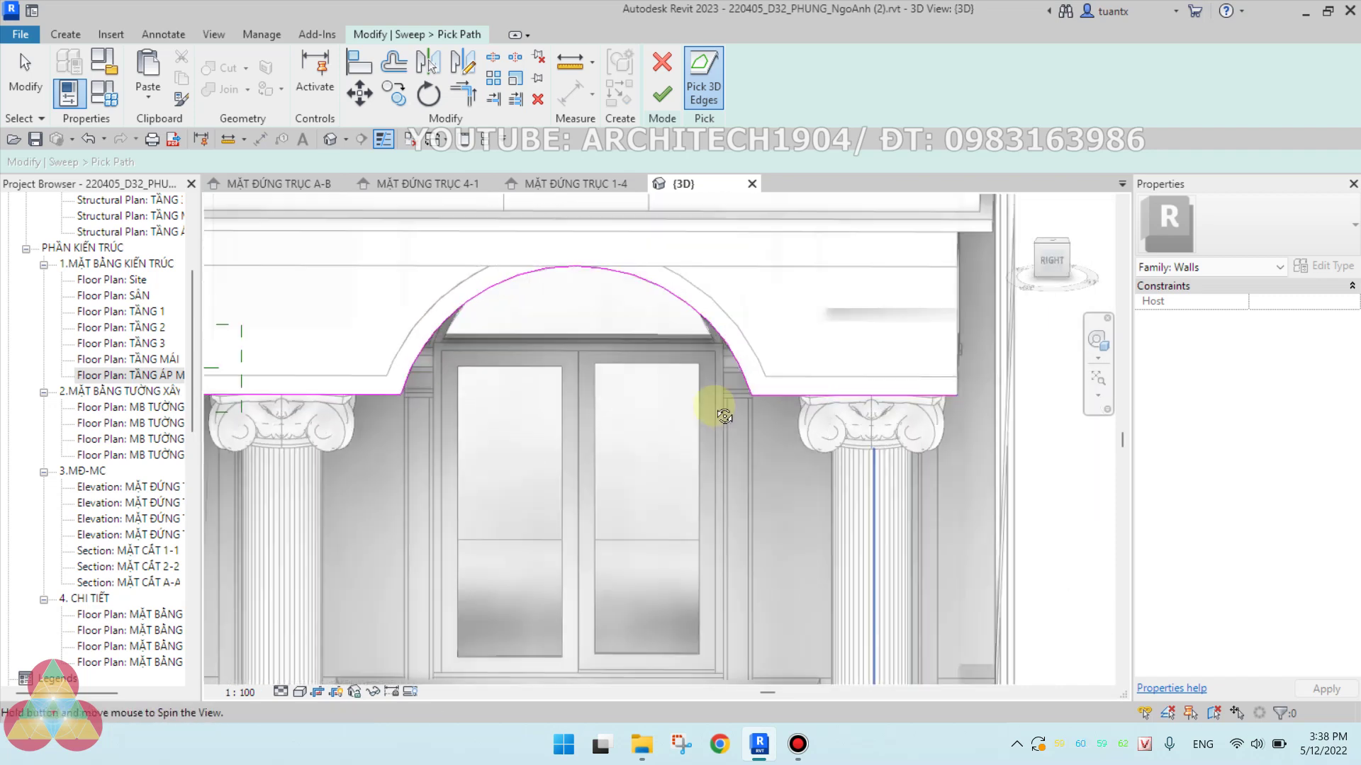
left_click(950, 423)
scroll(779, 425, "down", 3)
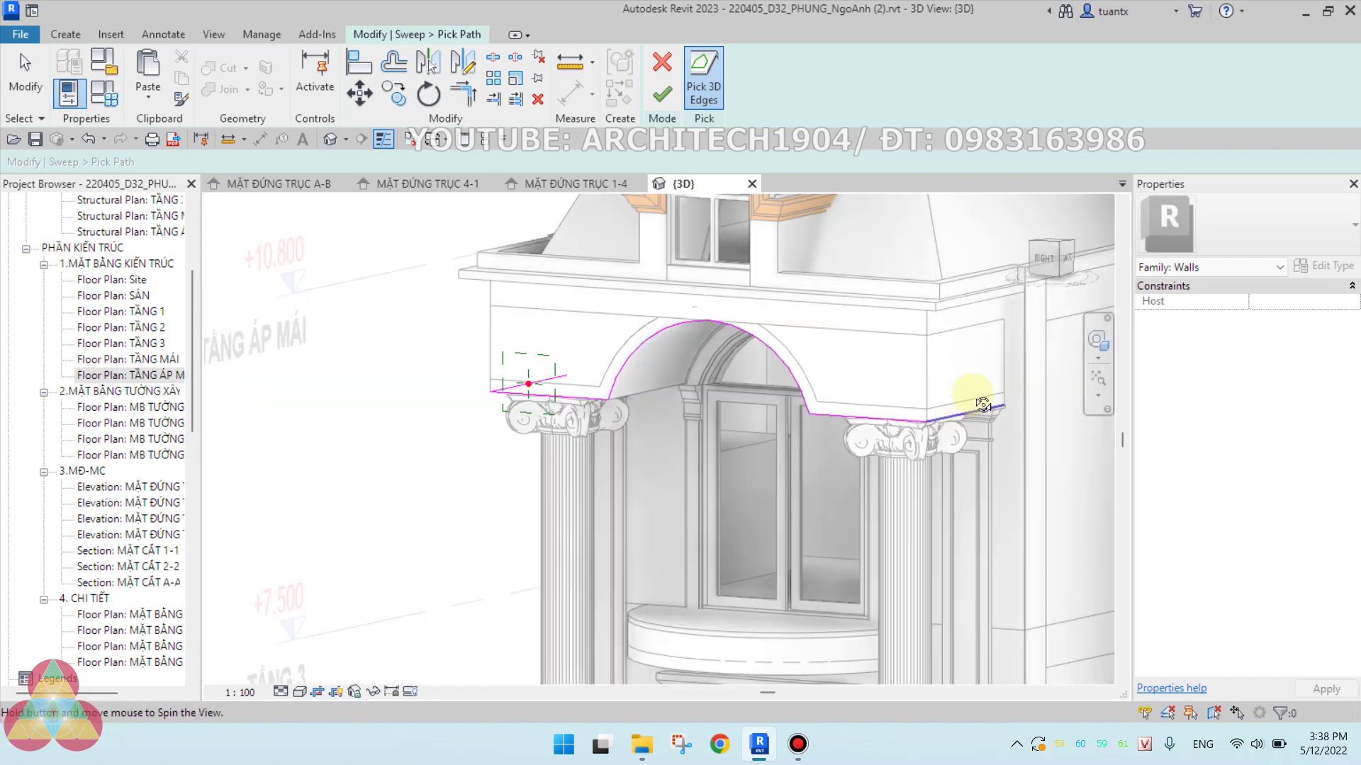
middle_click_drag(638, 397, 501, 431, "shift")
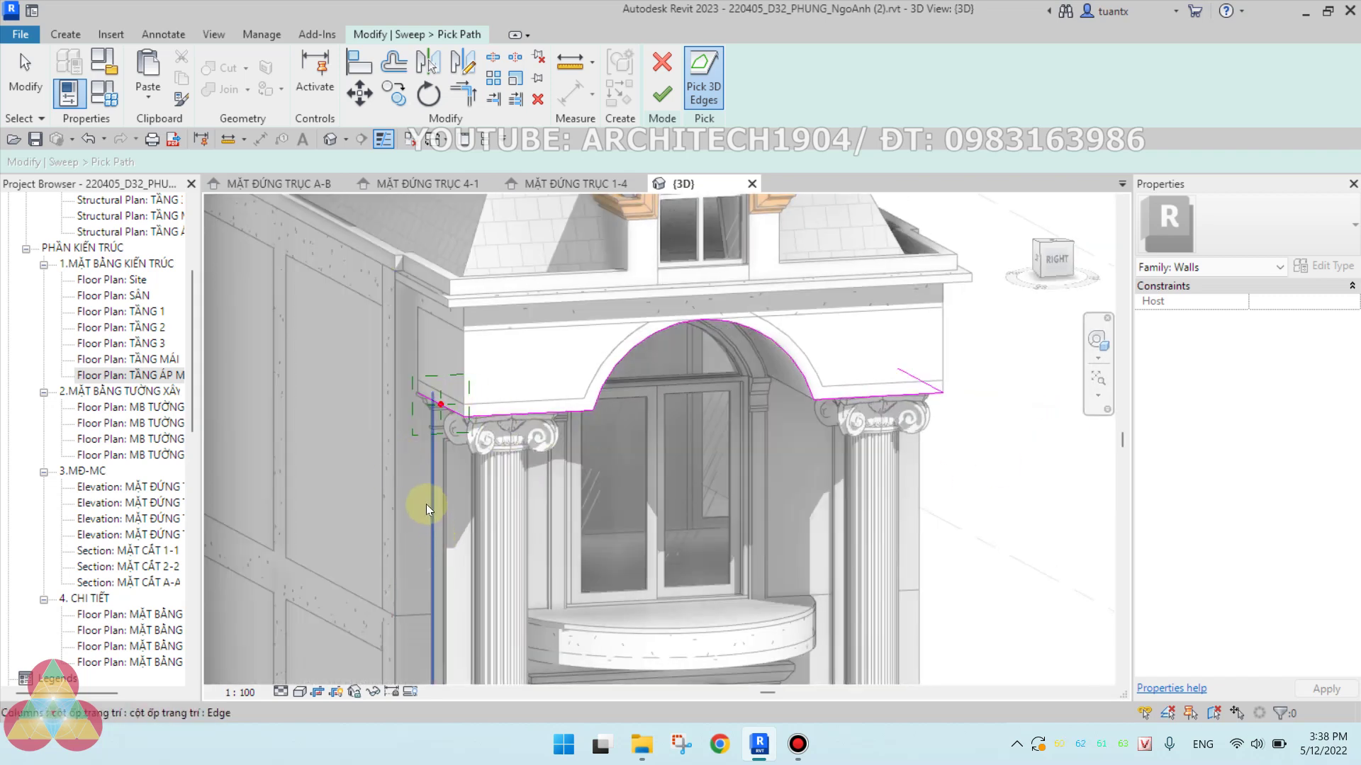
middle_click_drag(426, 504, 585, 509, "shift")
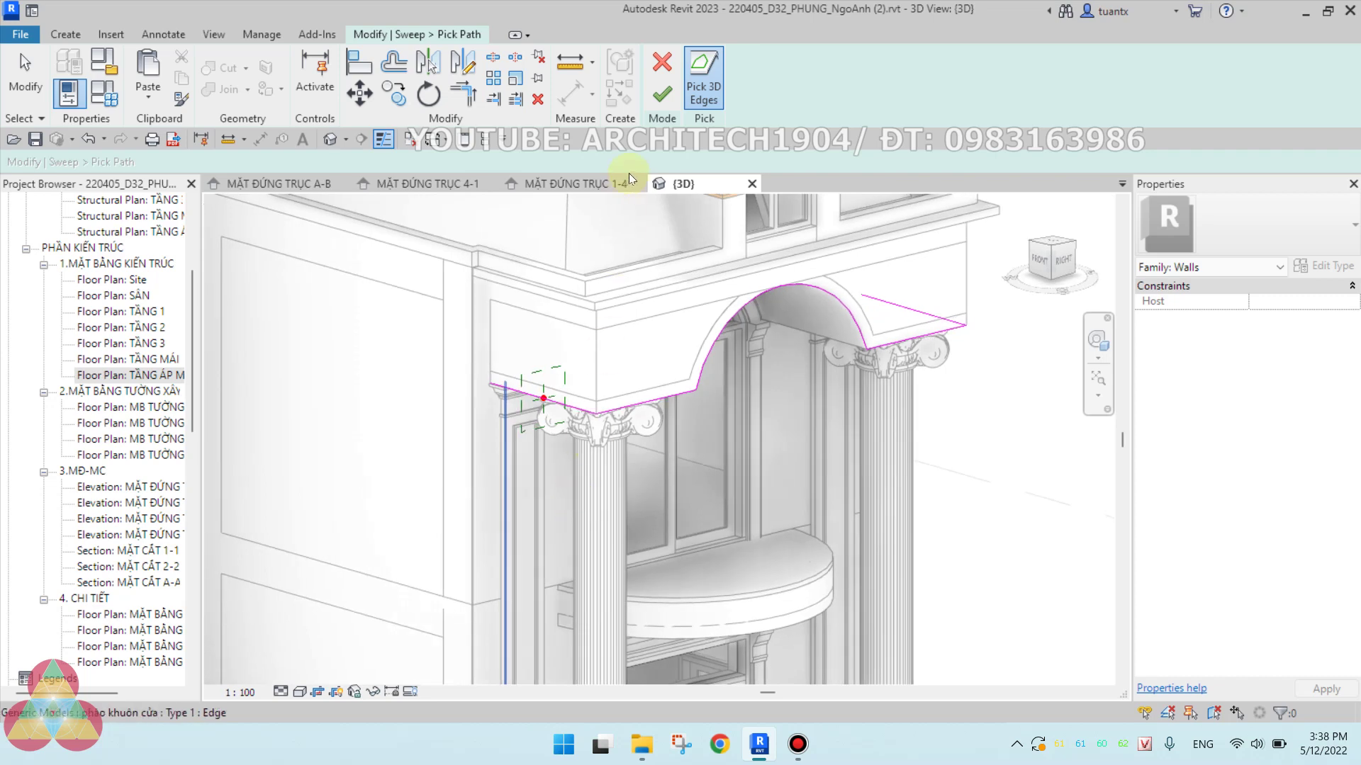
left_click(672, 101)
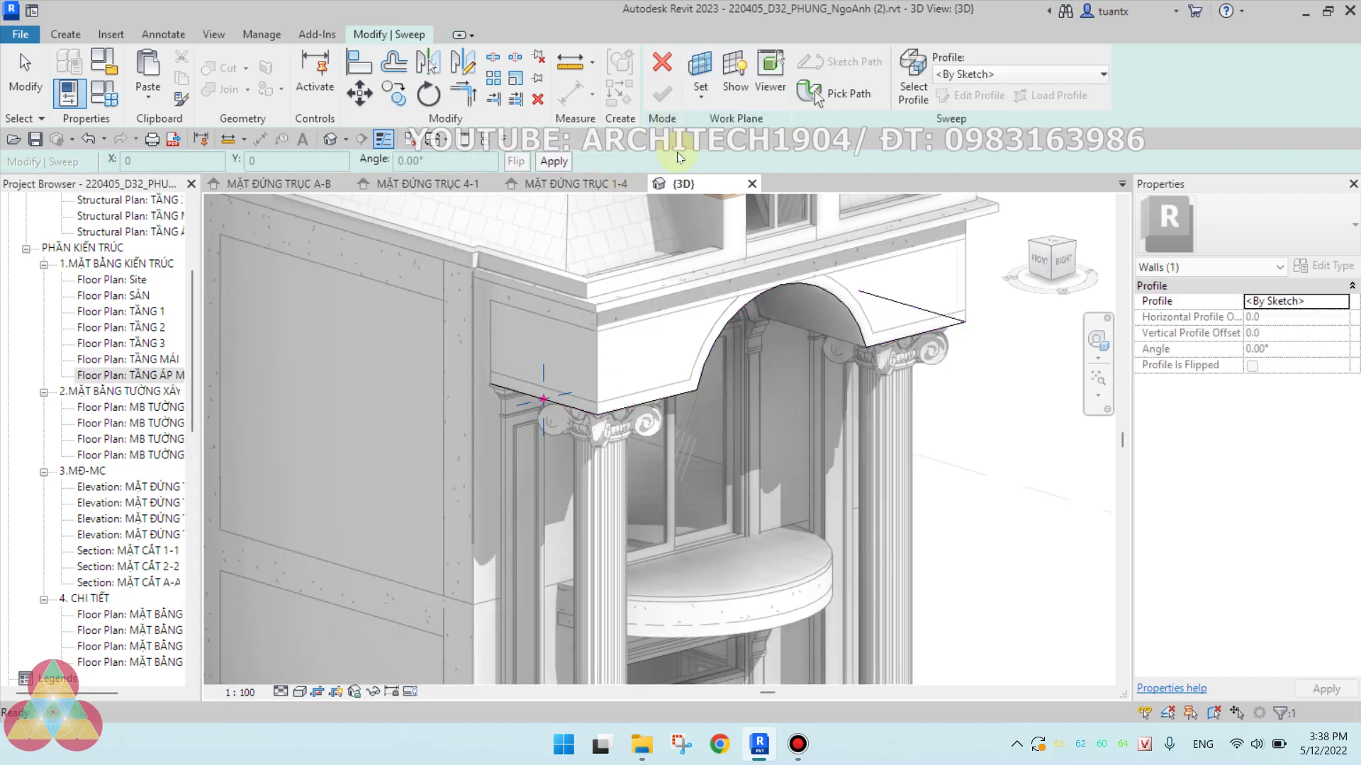
middle_click_drag(703, 321, 615, 337)
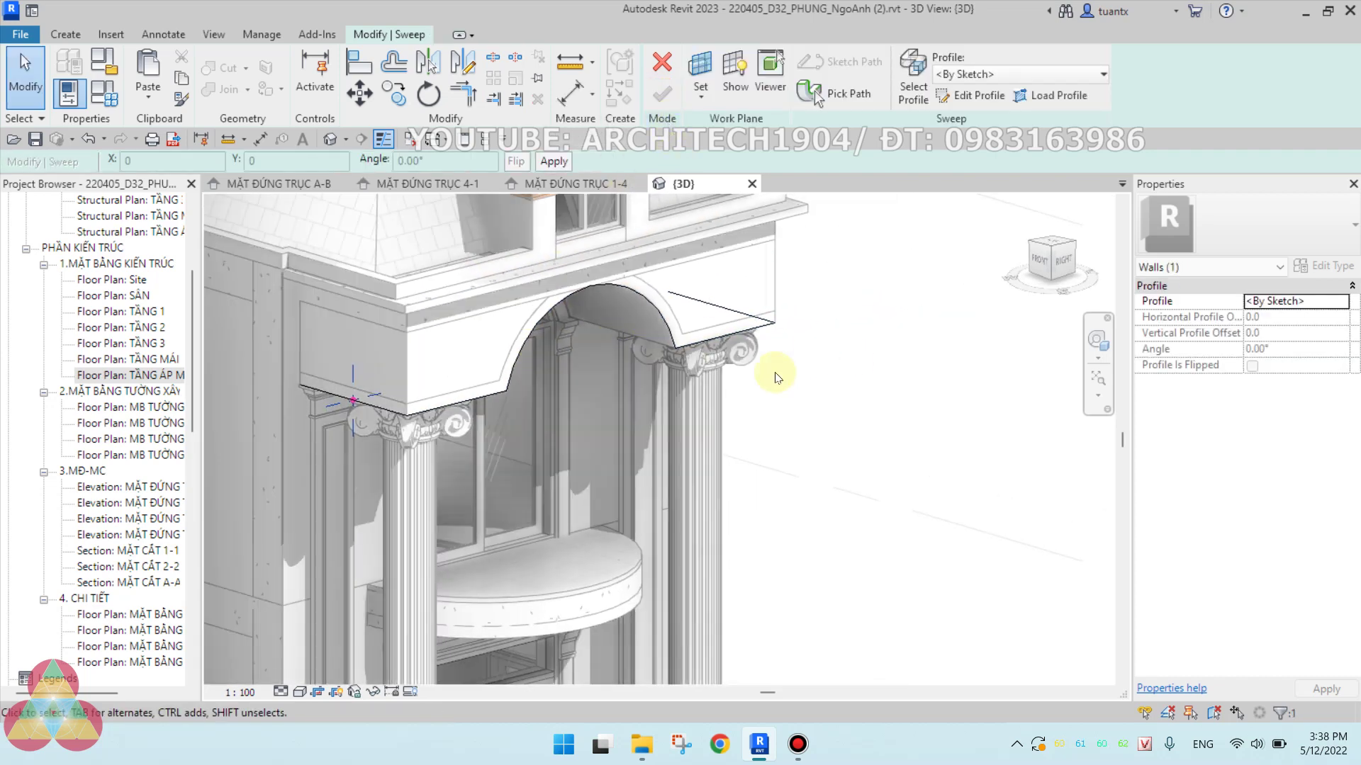
left_click(954, 77)
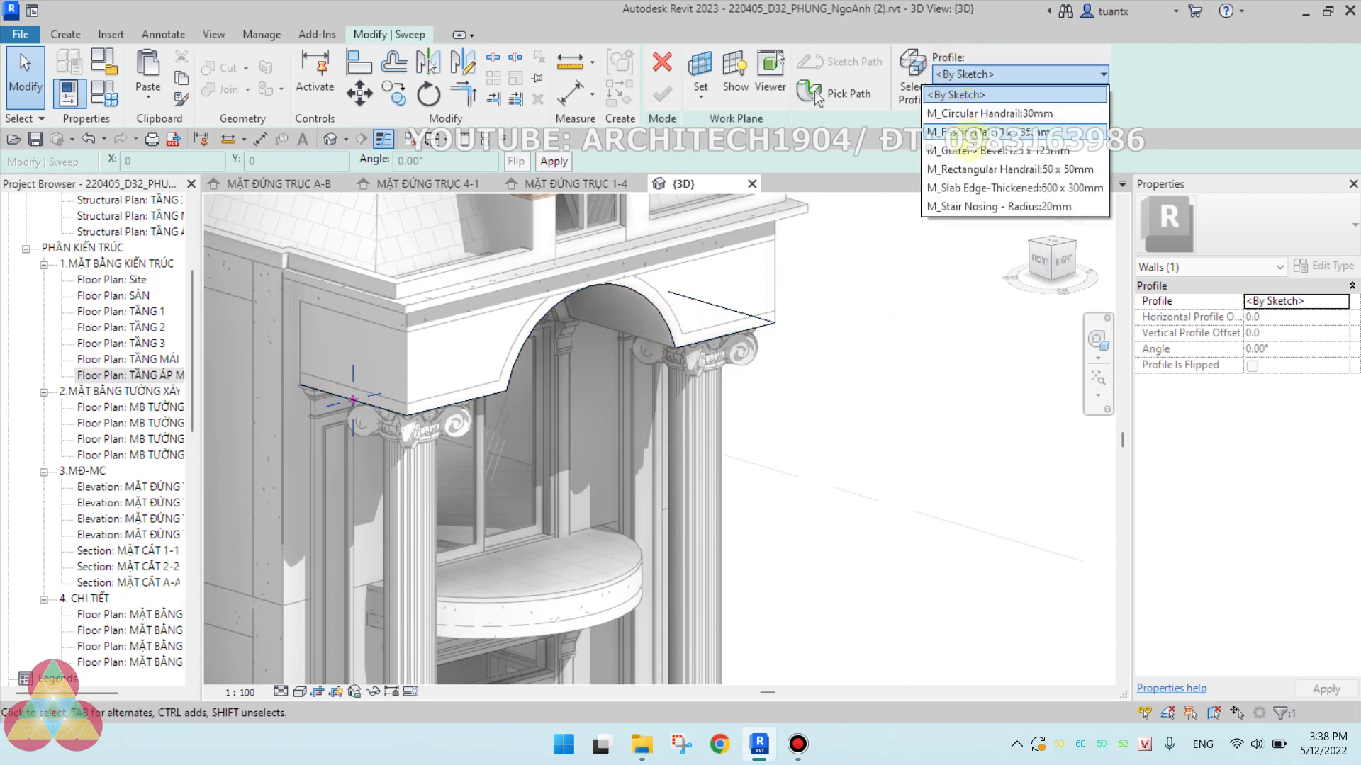
left_click(1132, 59)
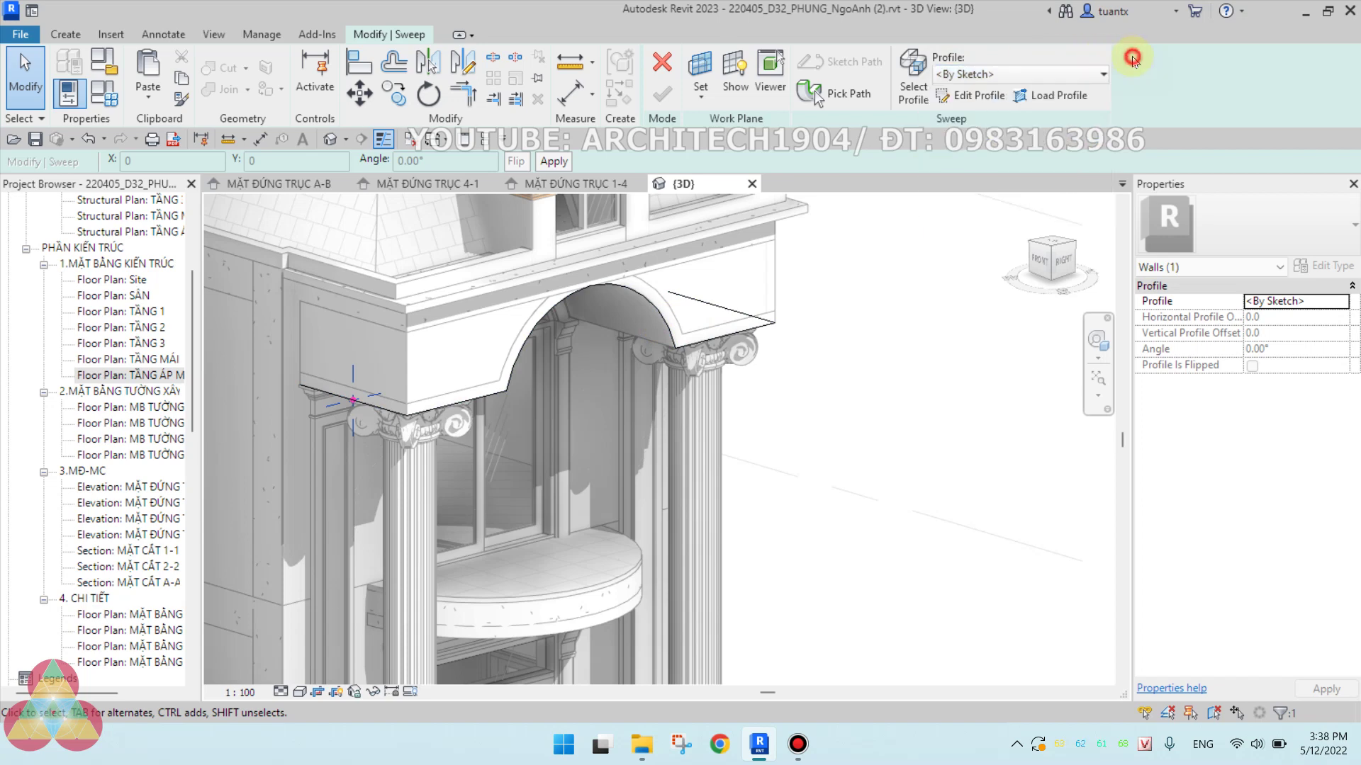
left_click(992, 75)
left_click(1134, 107)
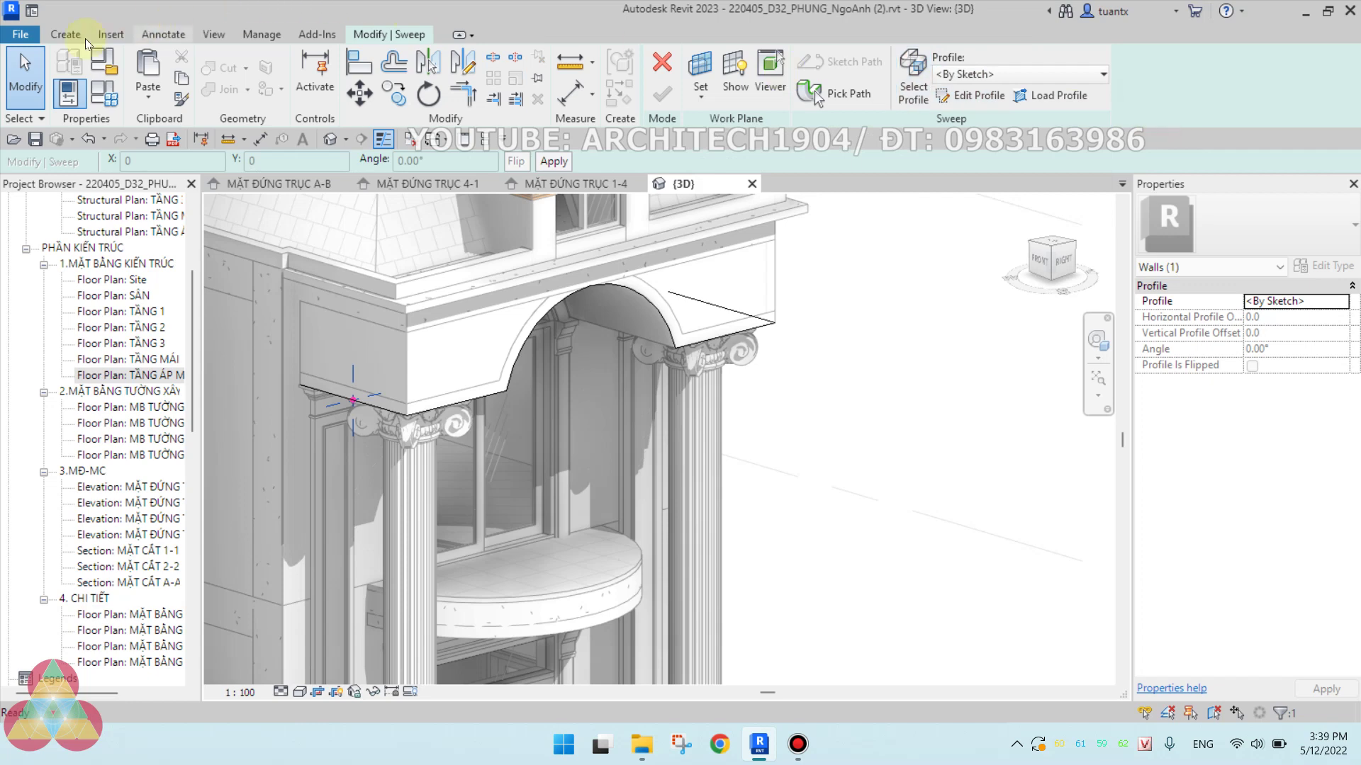
Load the recent 2d PROFILE HIÊN ĐÓN.rfa profile into the project and return to {3D}.
left_click(25, 43)
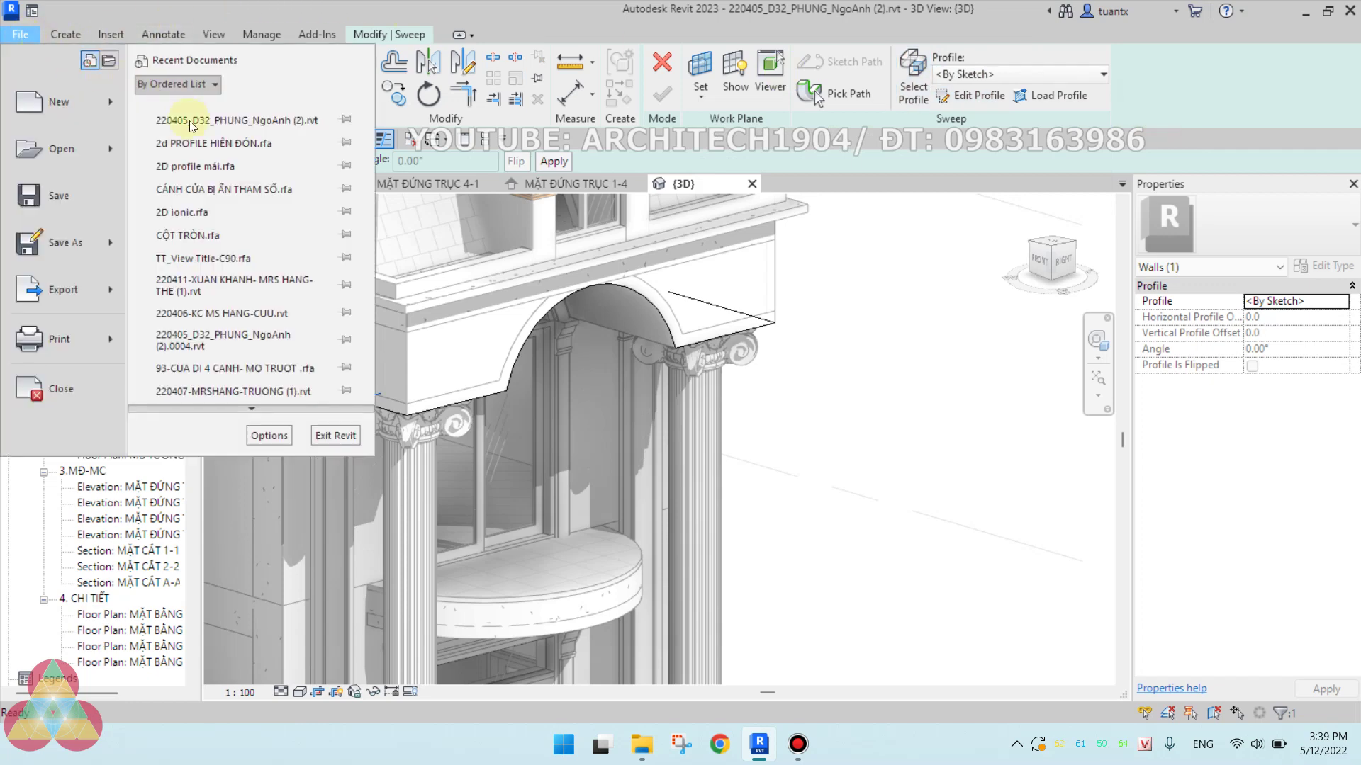
left_click(196, 149)
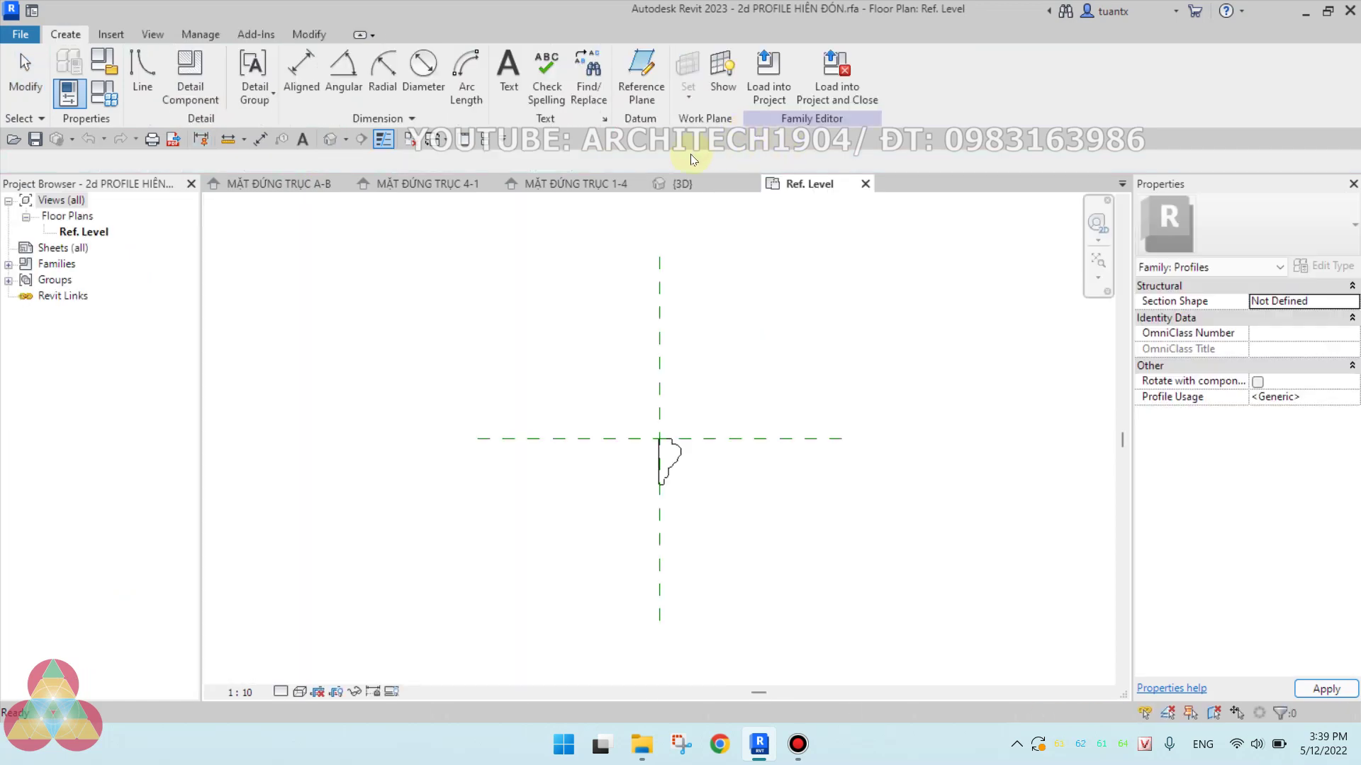
left_click(837, 76)
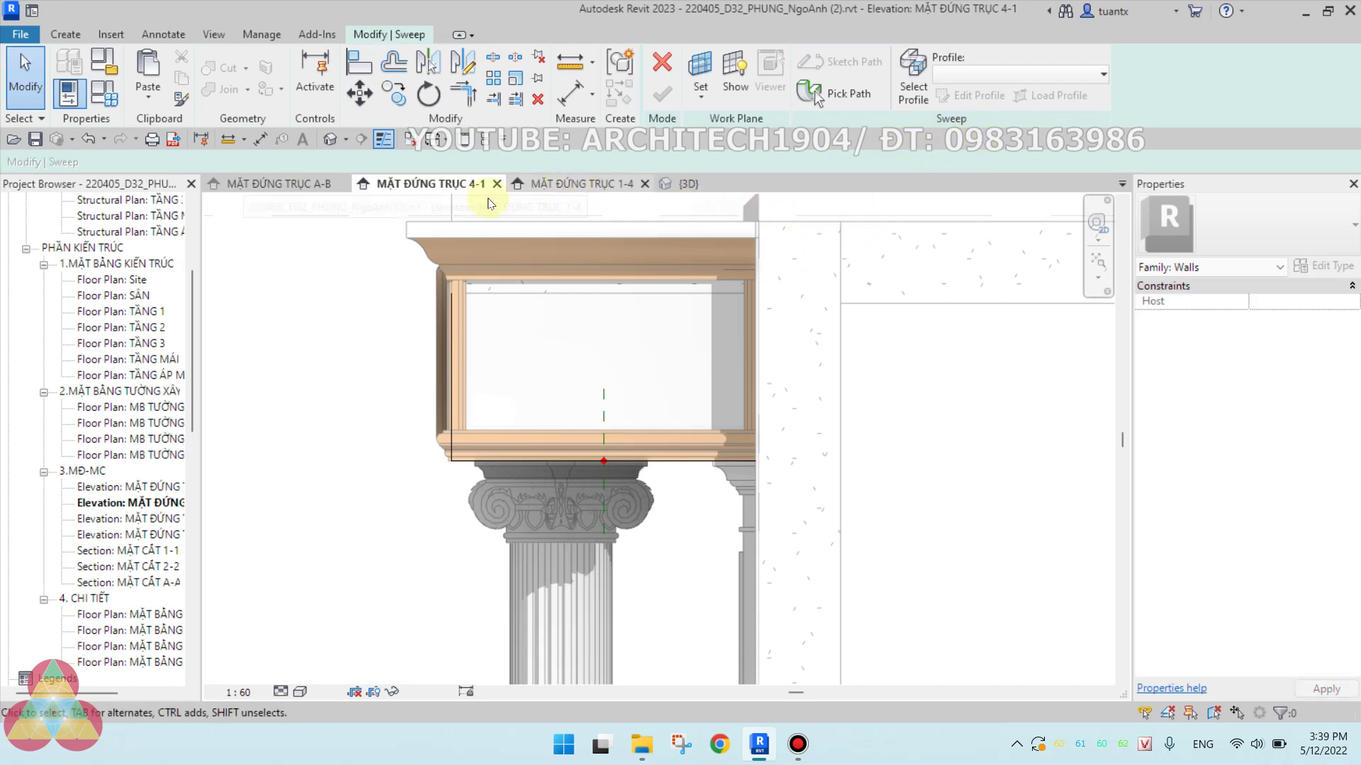
left_click(708, 185)
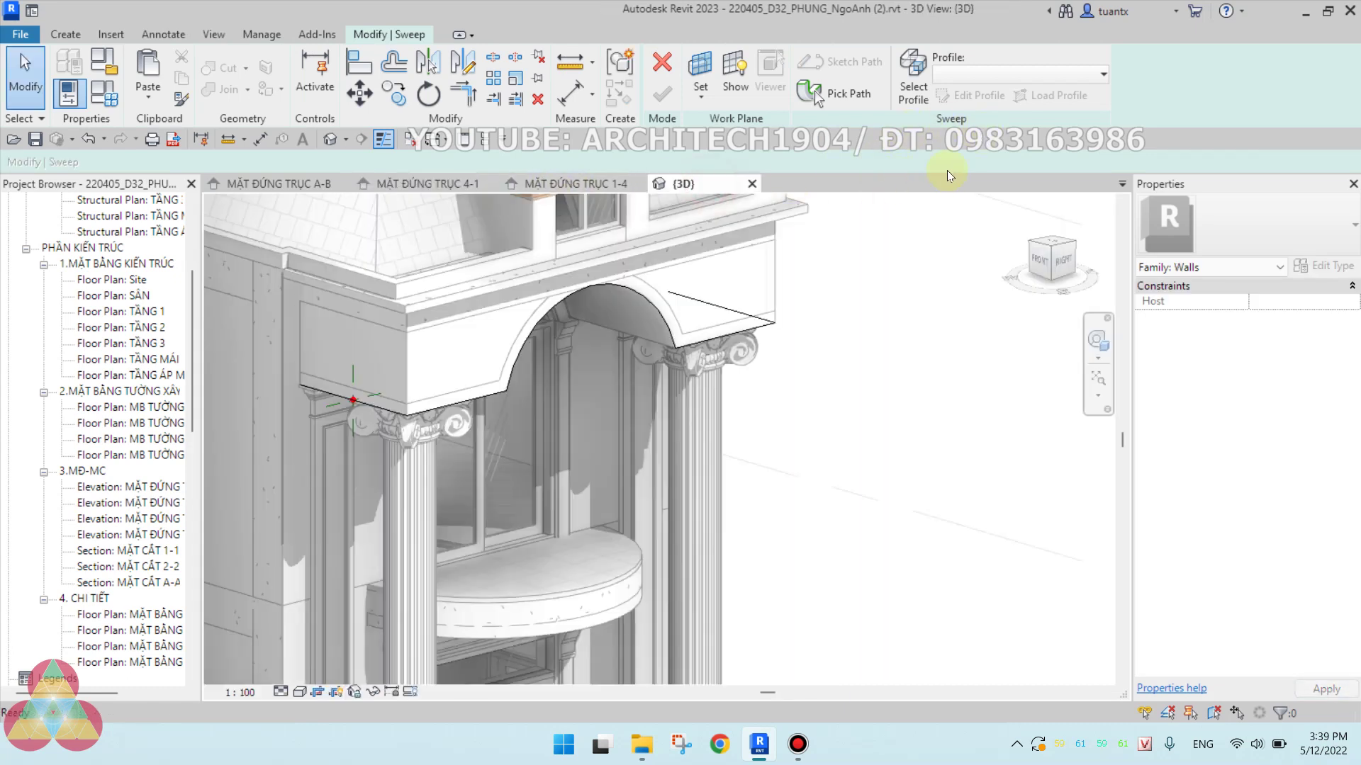
left_click(955, 75)
left_click(975, 75)
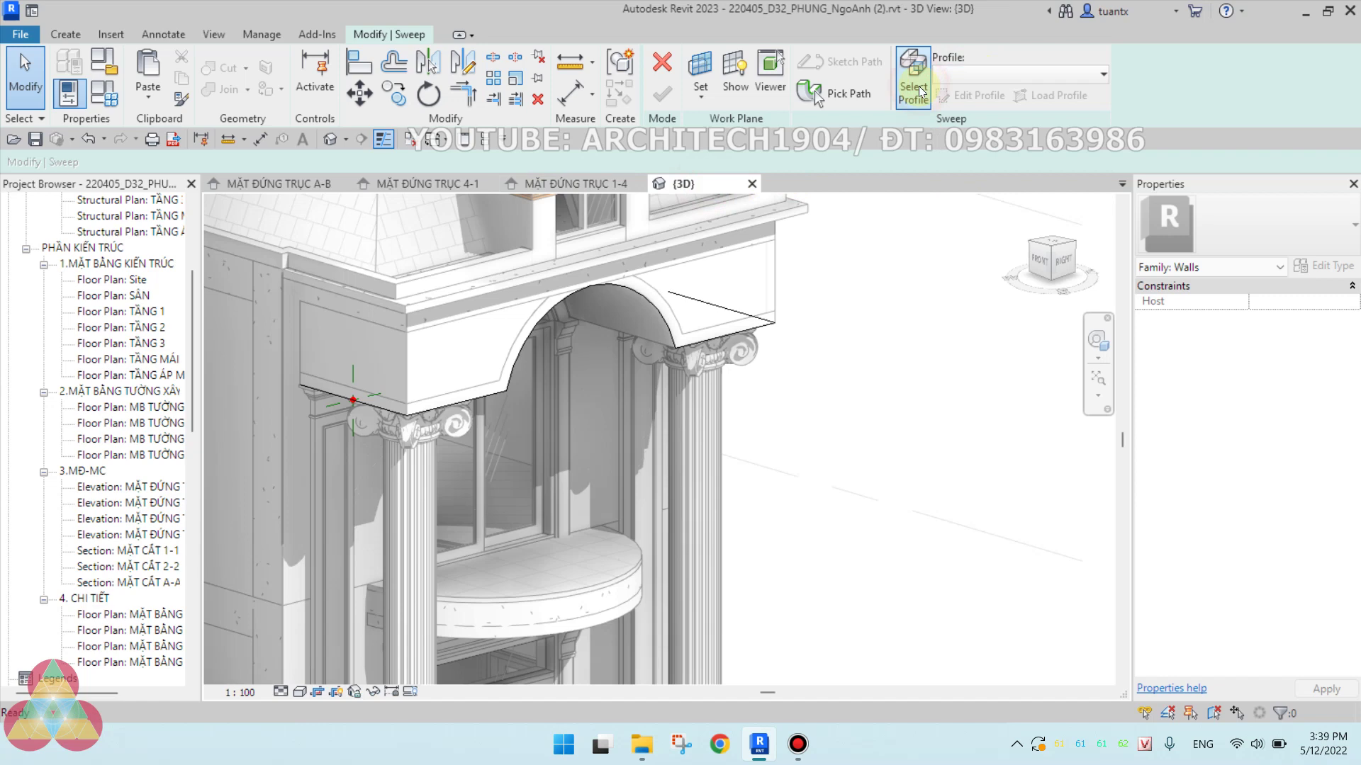
Assign 2d PROFILE HIÊN ĐÓN as the sweep profile and try flipping it.
left_click(975, 75)
left_click(967, 90)
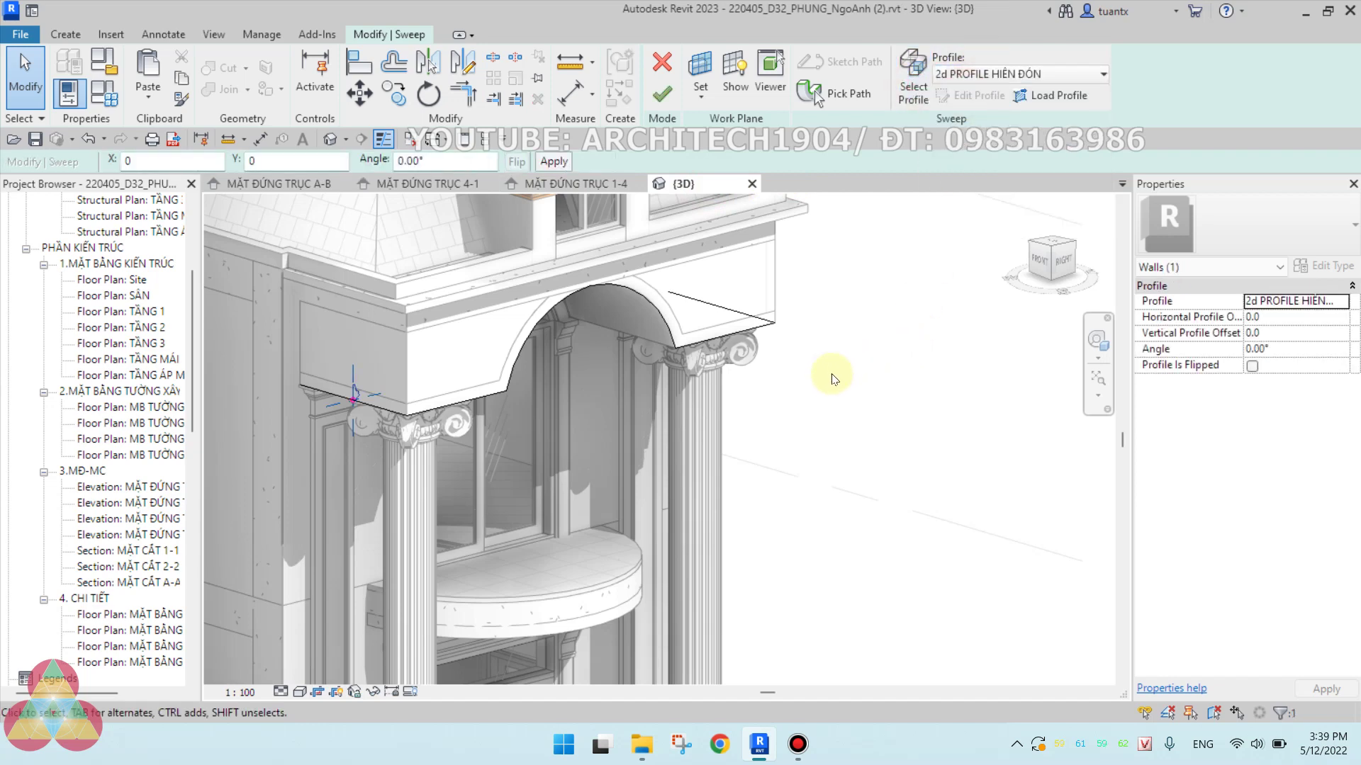
scroll(365, 416, "up", 2)
scroll(441, 380, "up", 2)
scroll(459, 344, "up", 1)
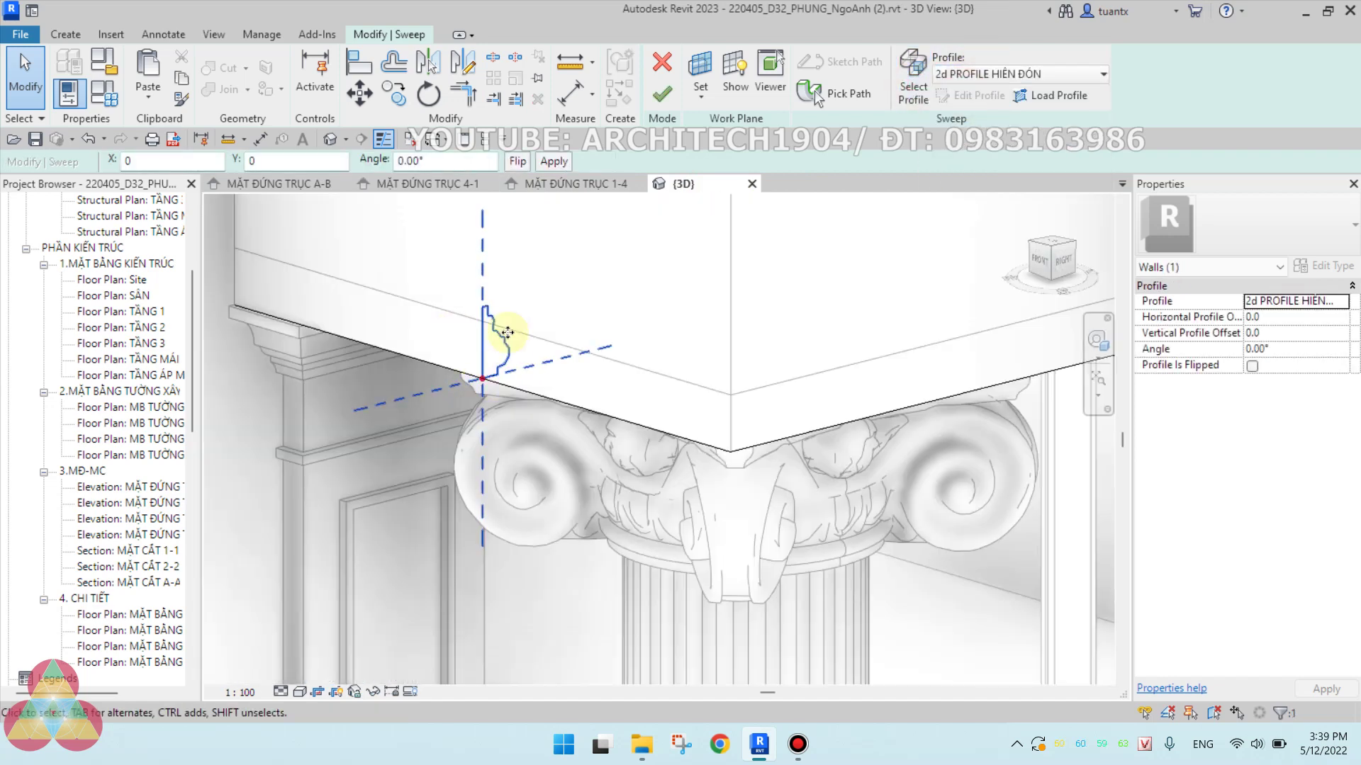
left_click(1252, 367)
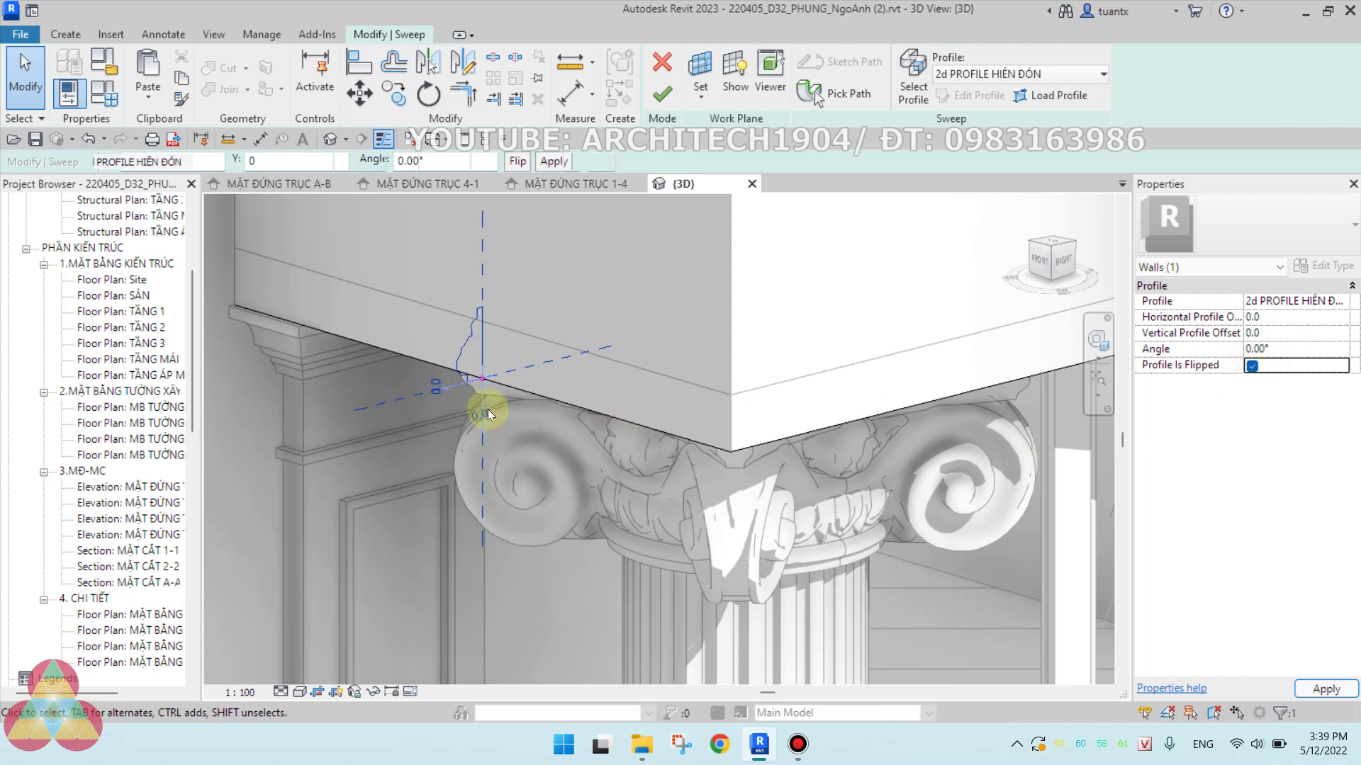
Unflip the profile, set angle 180° and Vertical Profile Offset -150, then finish the sweep.
left_click(1280, 348)
type("180")
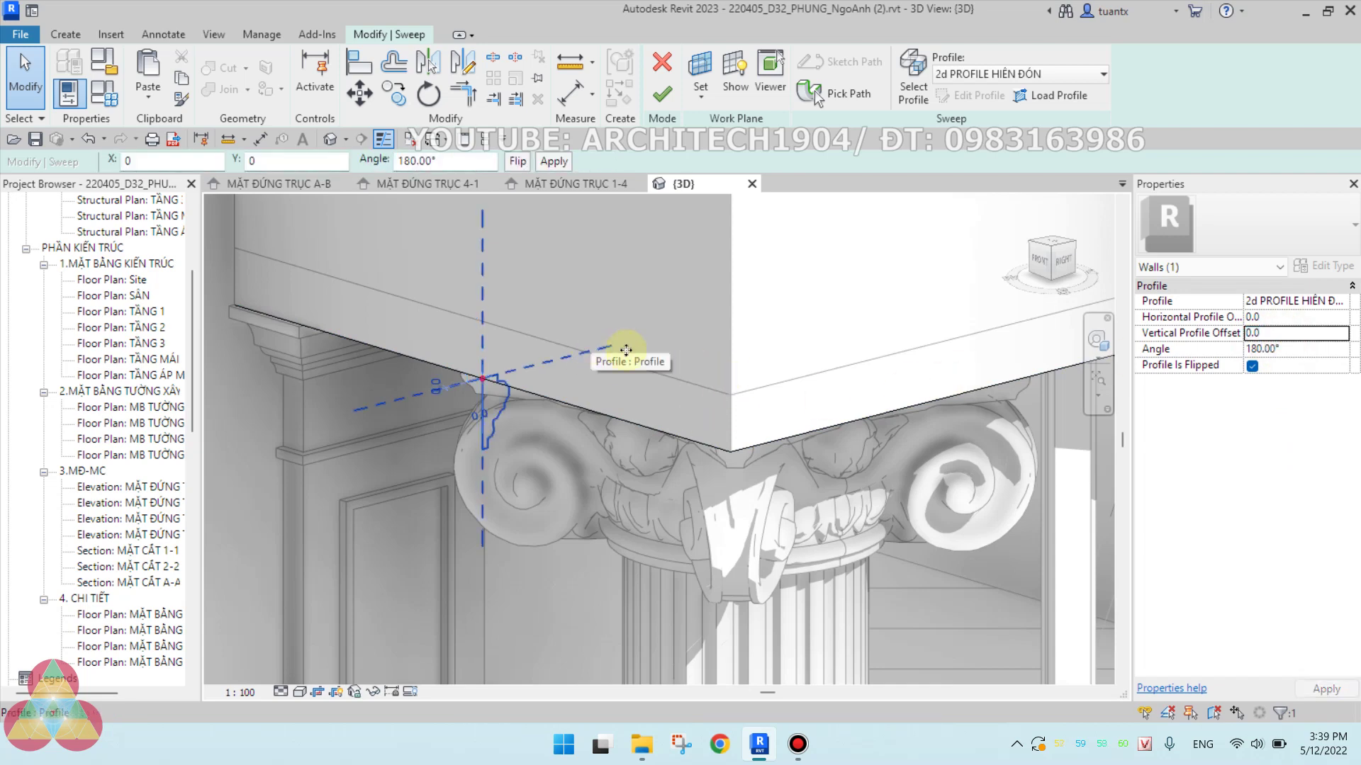
left_click(1252, 367)
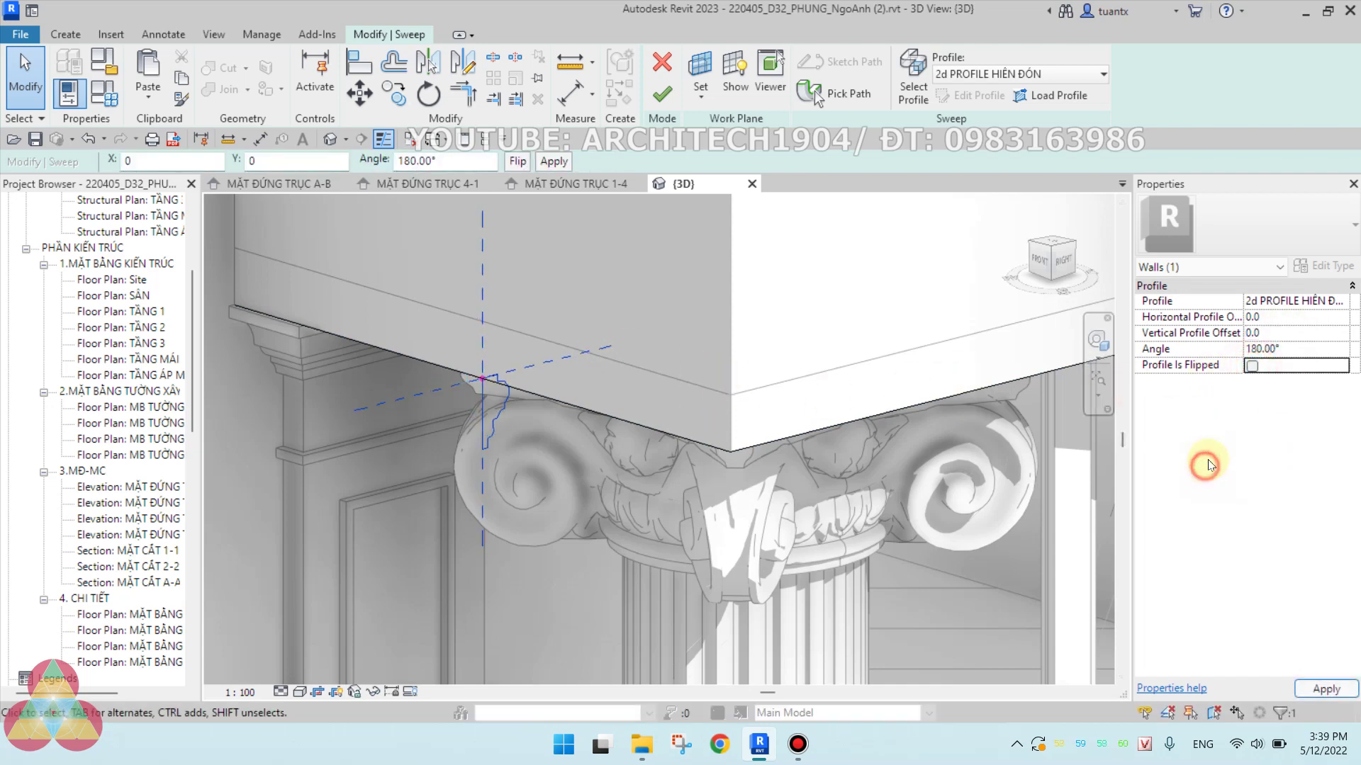
left_click(1293, 335)
type("150")
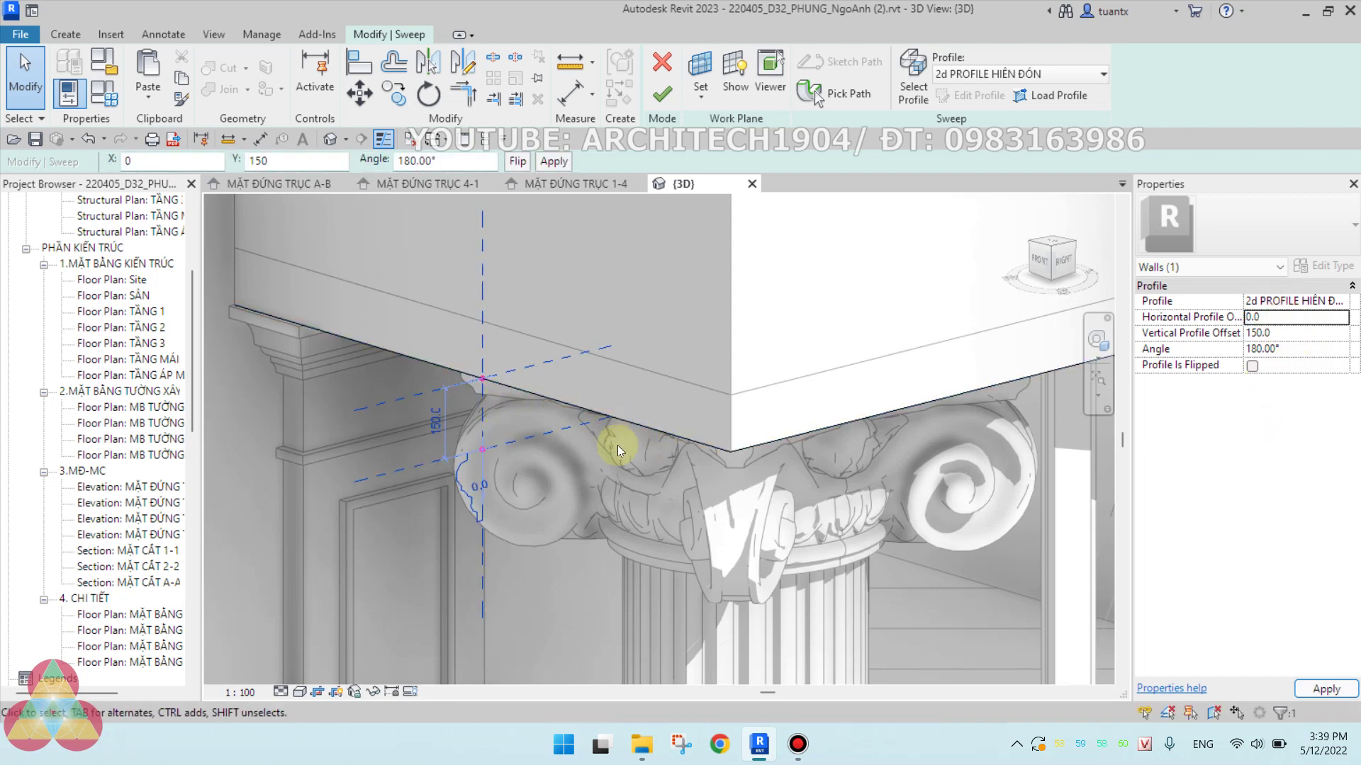
left_click(1247, 333)
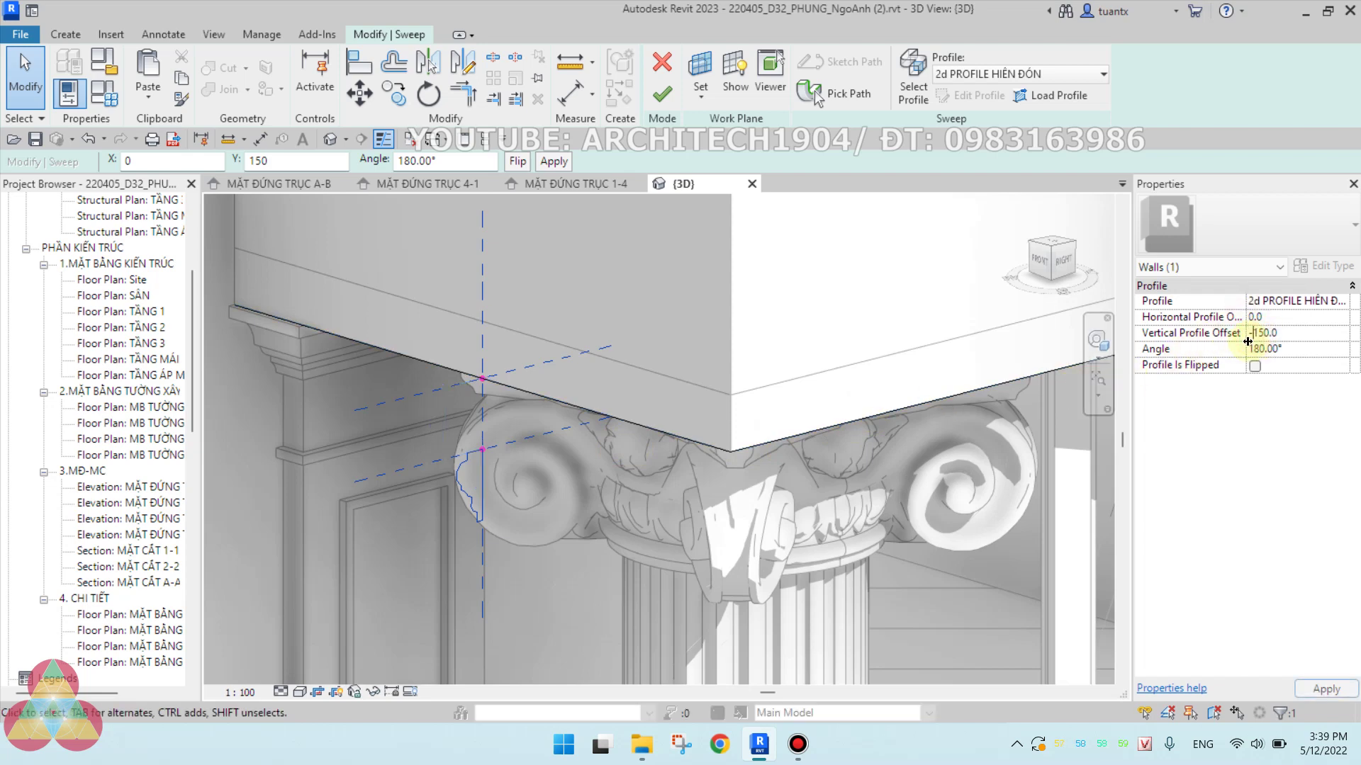
left_click(1325, 689)
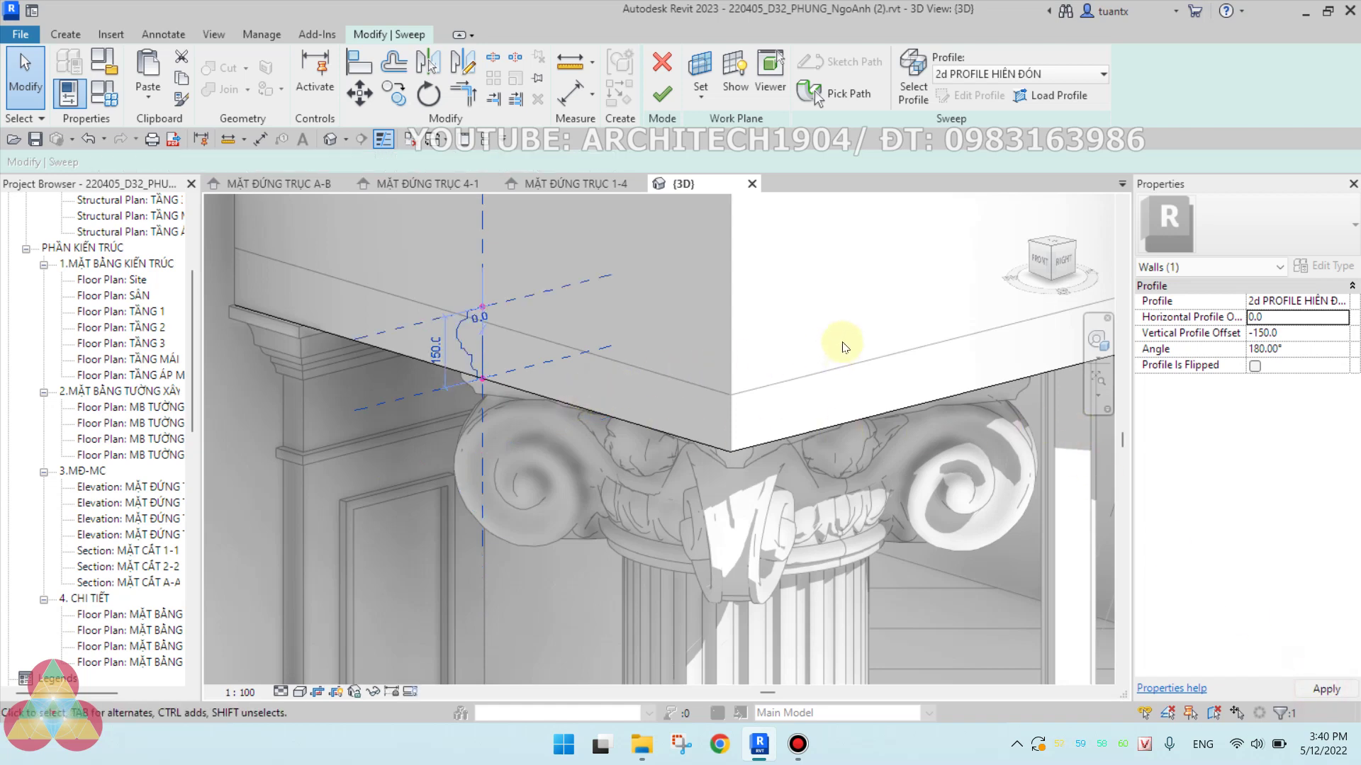
left_click(662, 99)
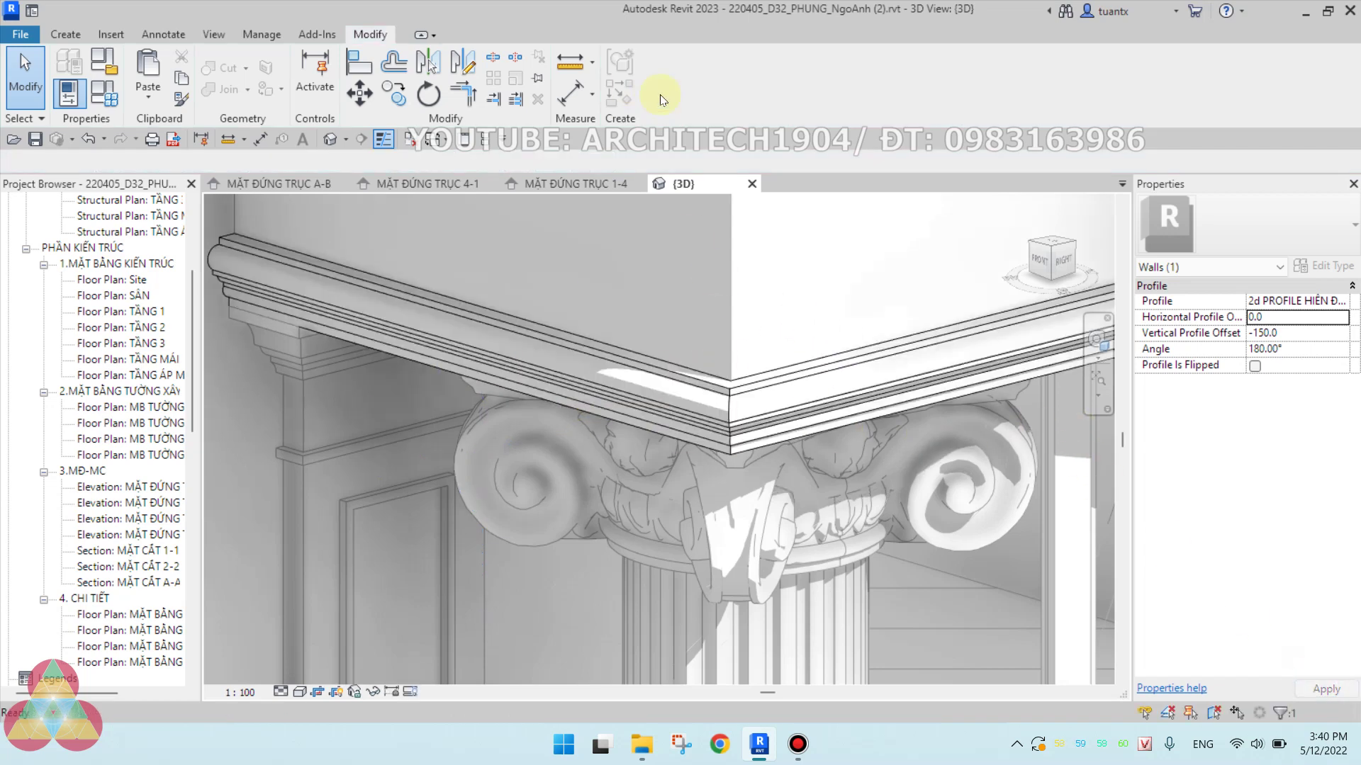
Review the new arch cornice from several angles and finish the in-place model.
mouse_move(772, 333)
middle_mouse_down()
mouse_move(622, 366)
mouse_move(699, 411)
middle_mouse_up()
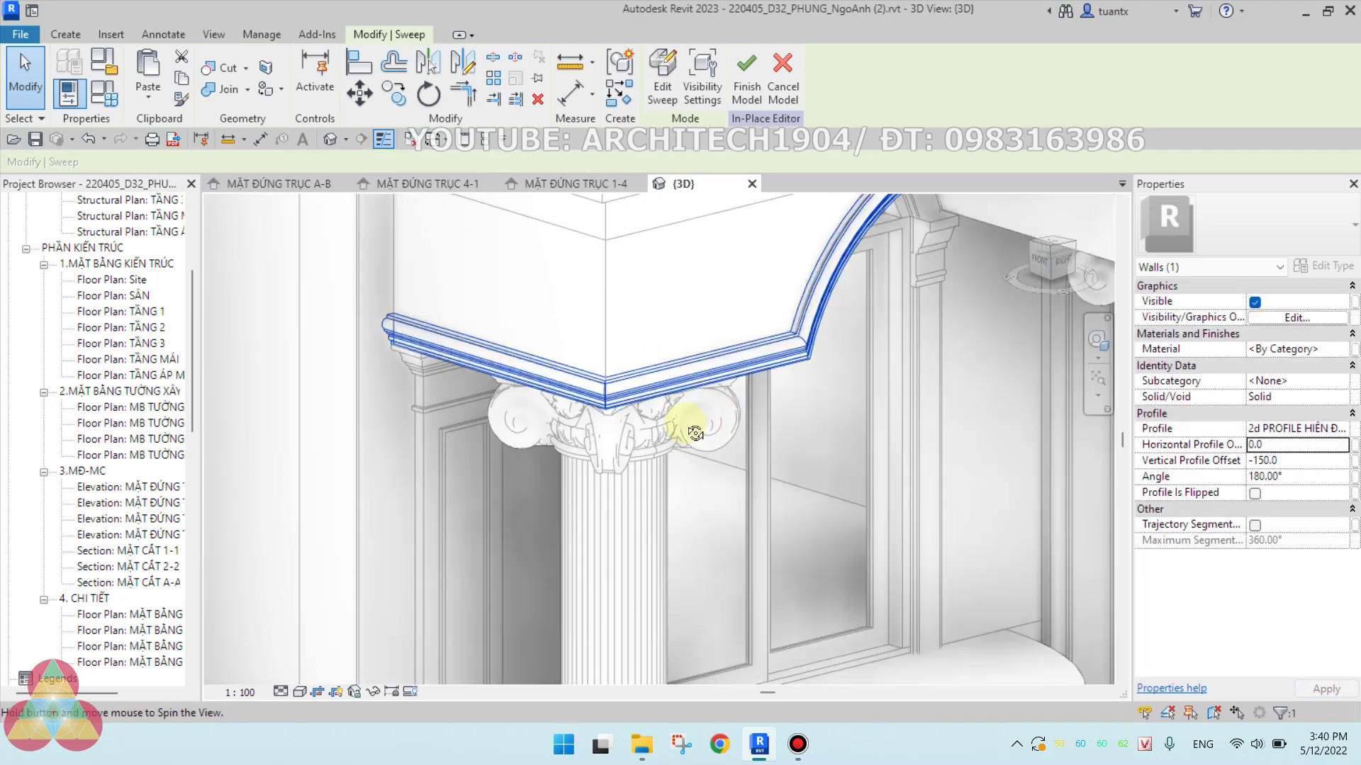
scroll(589, 450, "down", 5)
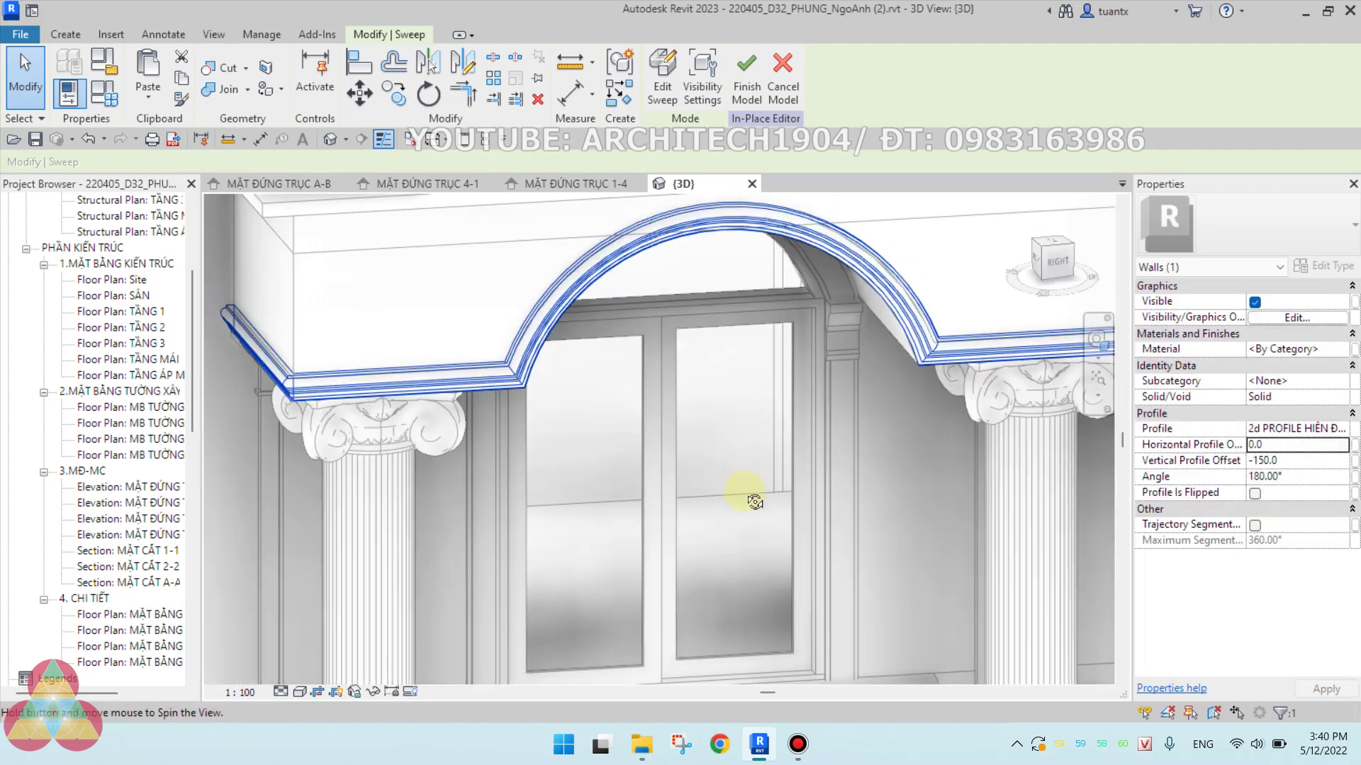
middle_click_drag(659, 373, 784, 501, "shift")
scroll(782, 454, "up", 5)
mouse_move(782, 454)
middle_mouse_down("shift")
mouse_move(548, 417)
mouse_move(822, 186)
middle_mouse_up("shift")
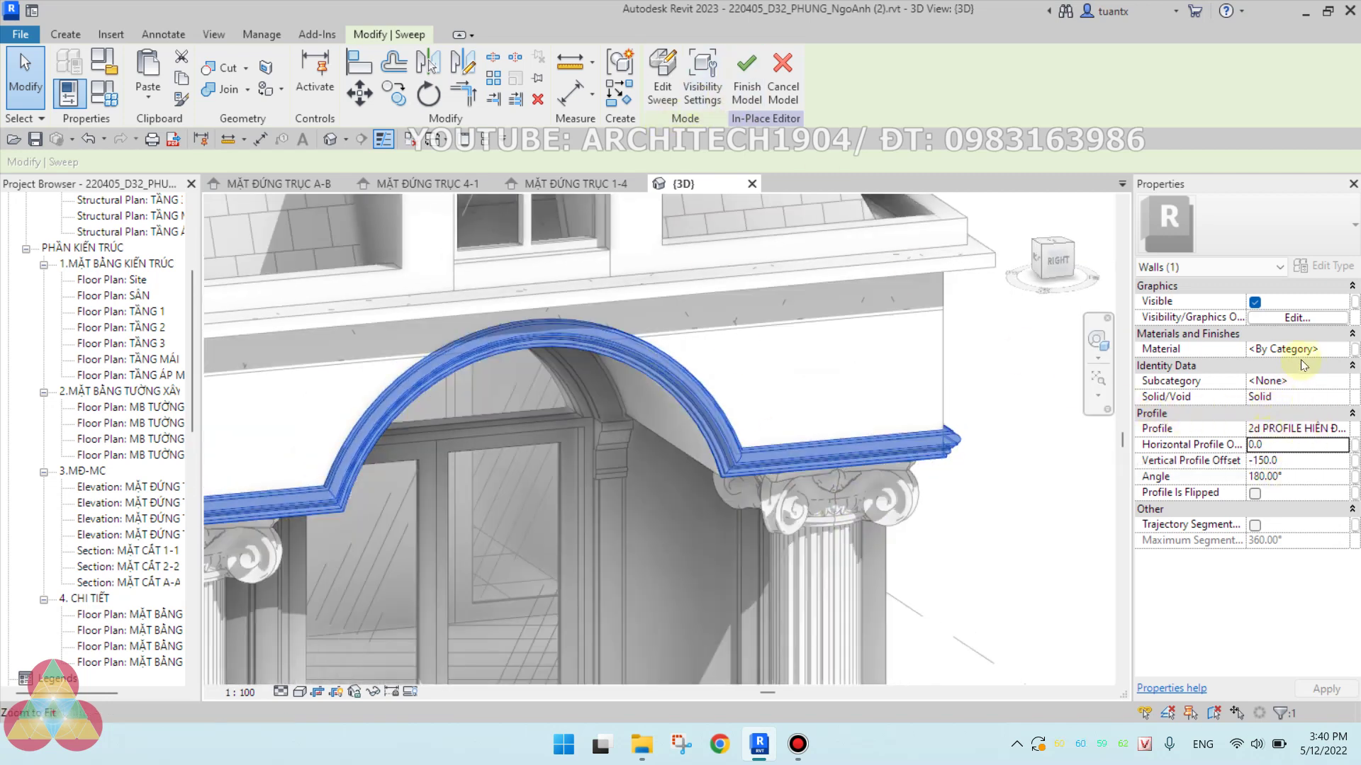
left_click(746, 78)
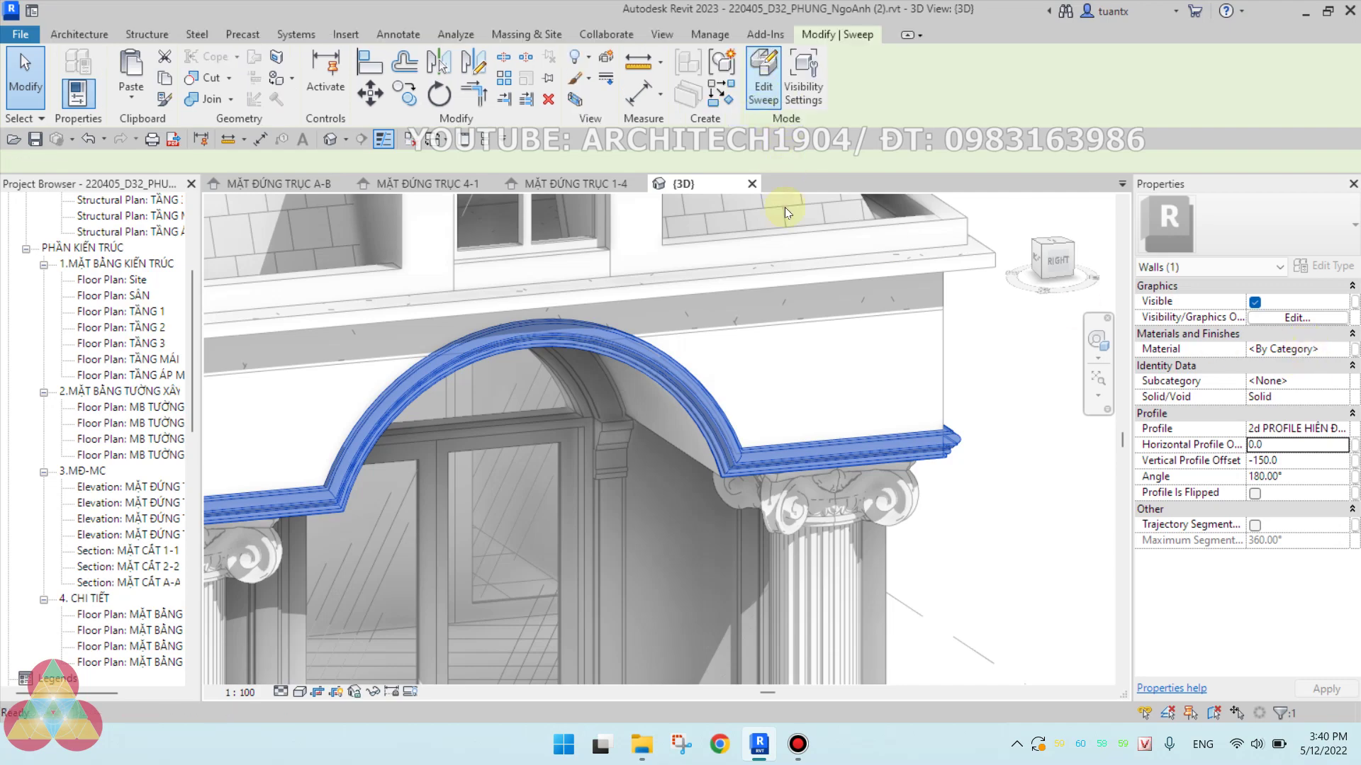
Set the arch wall's Mark to GC03.
left_click(993, 419)
mouse_move(993, 419)
middle_mouse_down("shift")
mouse_move(890, 422)
mouse_move(948, 428)
mouse_move(764, 386)
middle_mouse_up("shift")
left_click(765, 387)
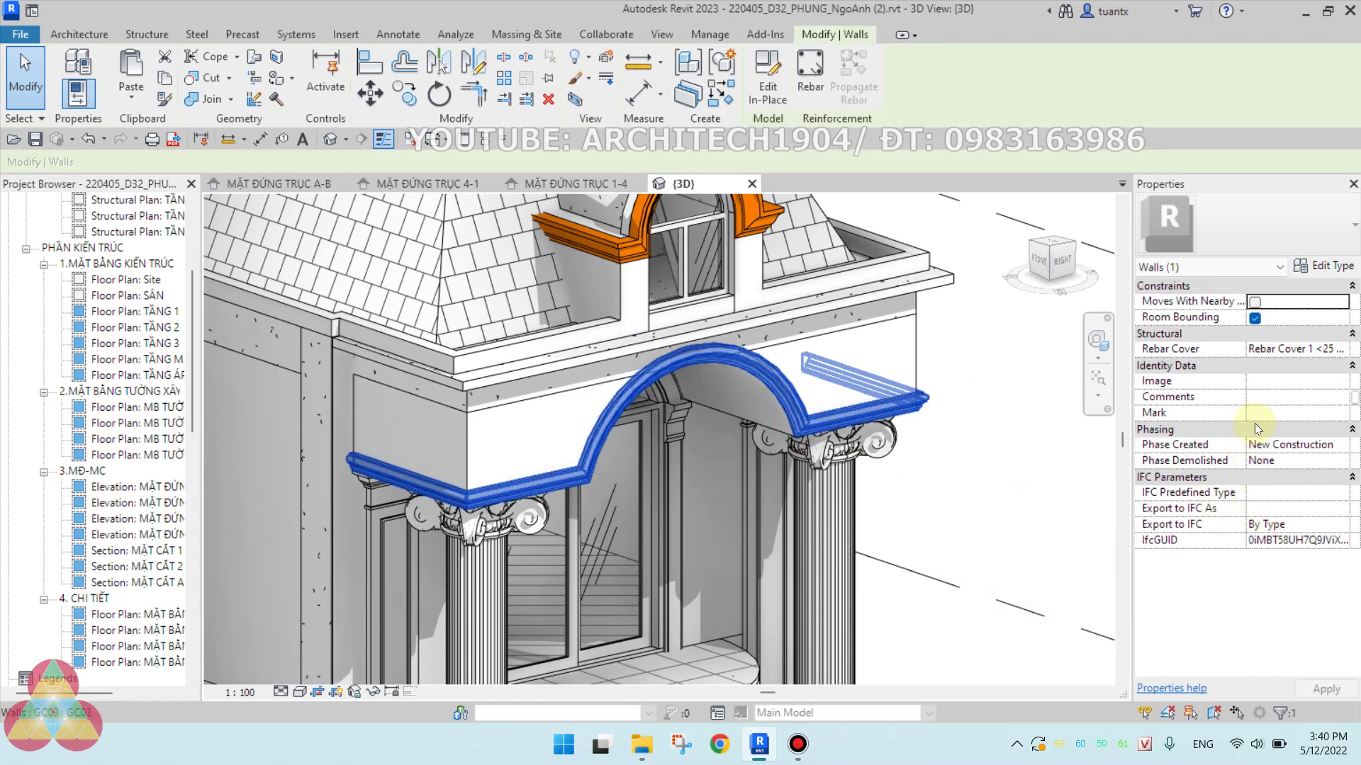
left_click(1260, 413)
type("GC03")
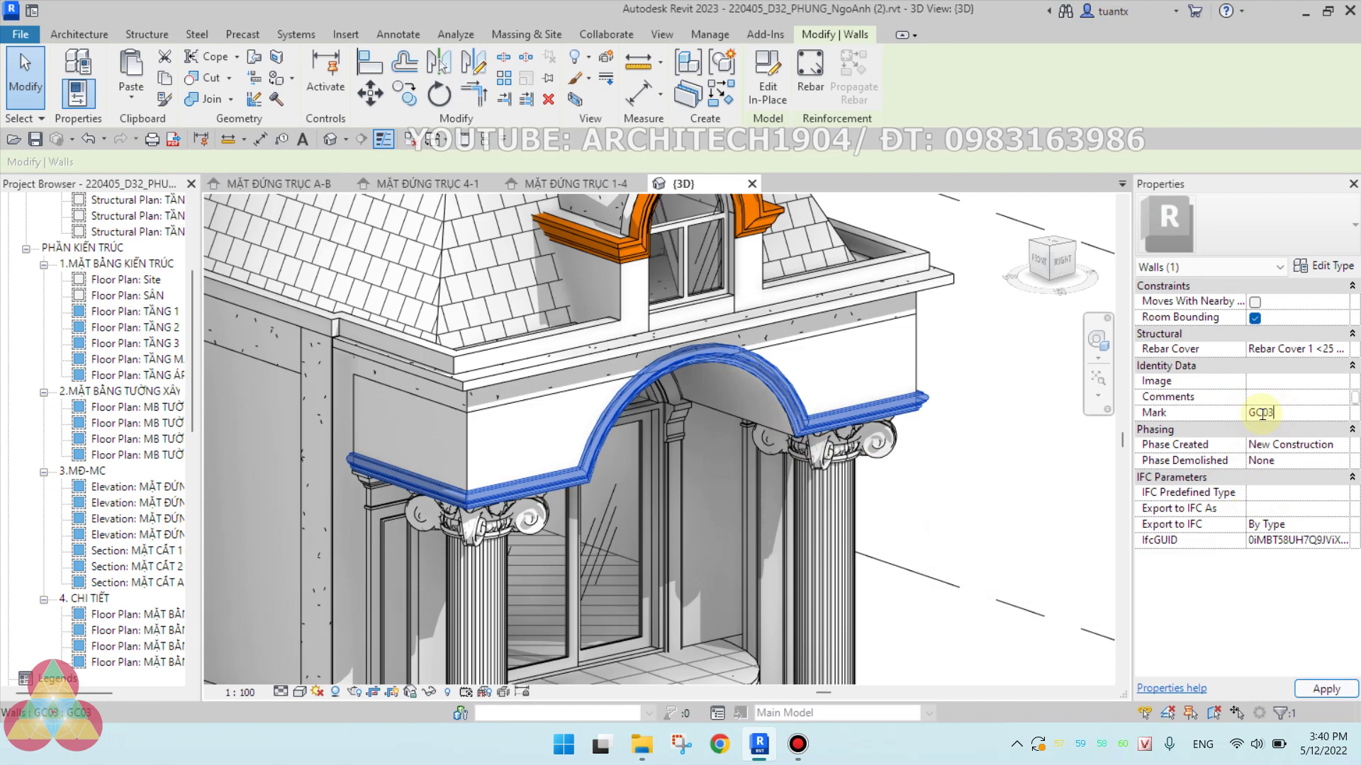
left_click(1027, 517)
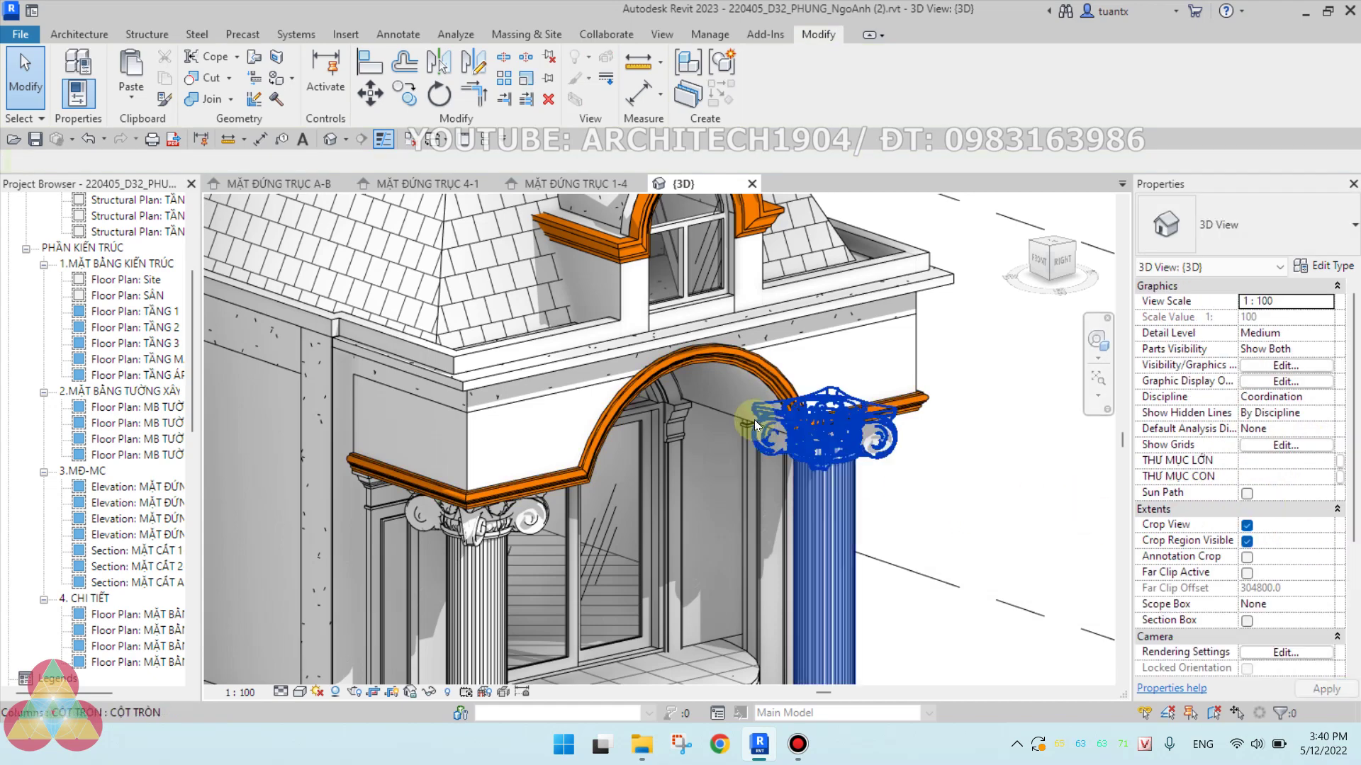
Bring the dormer into view and select the lower arch cornice for in-place editing.
middle_click_drag(754, 419, 756, 460)
scroll(524, 340, "up", 3)
scroll(586, 417, "up", 2)
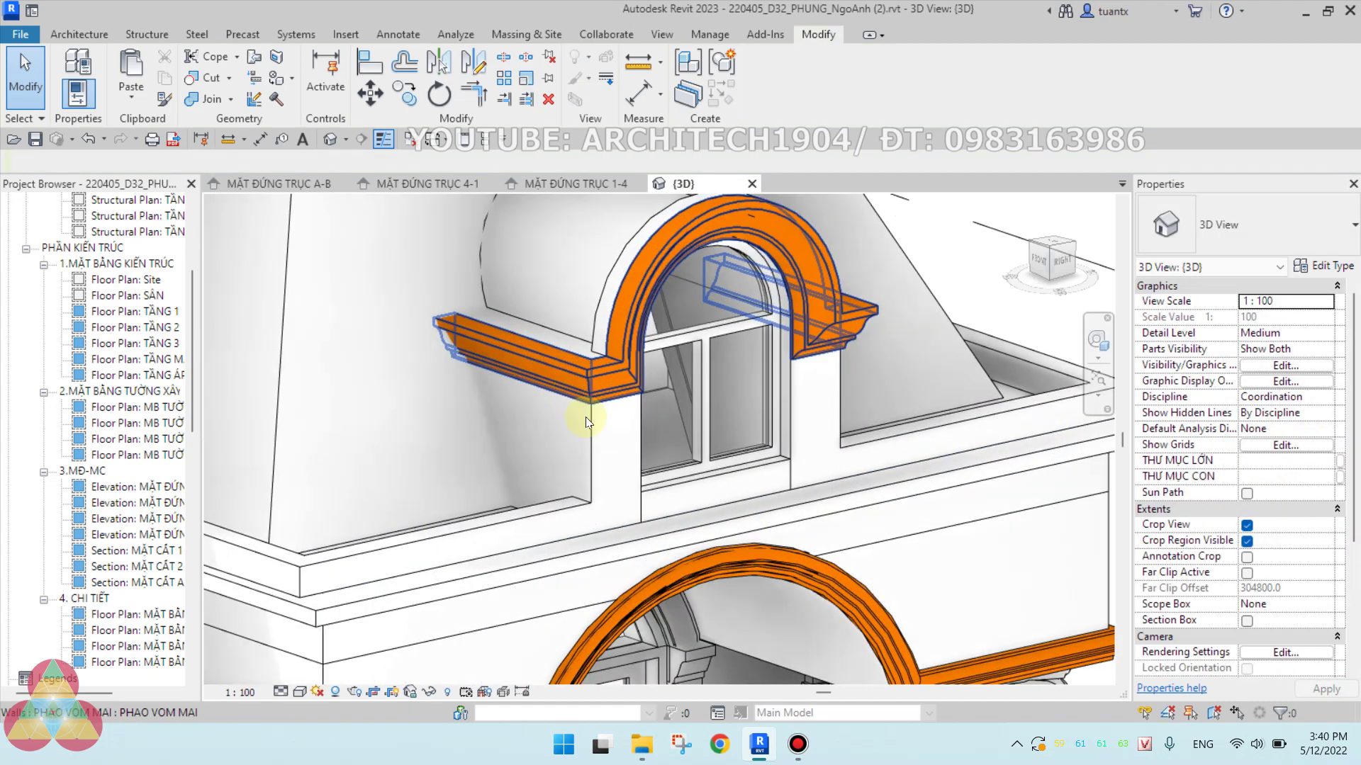
scroll(585, 416, "down", 3)
middle_click_drag(614, 438, 578, 430, "shift")
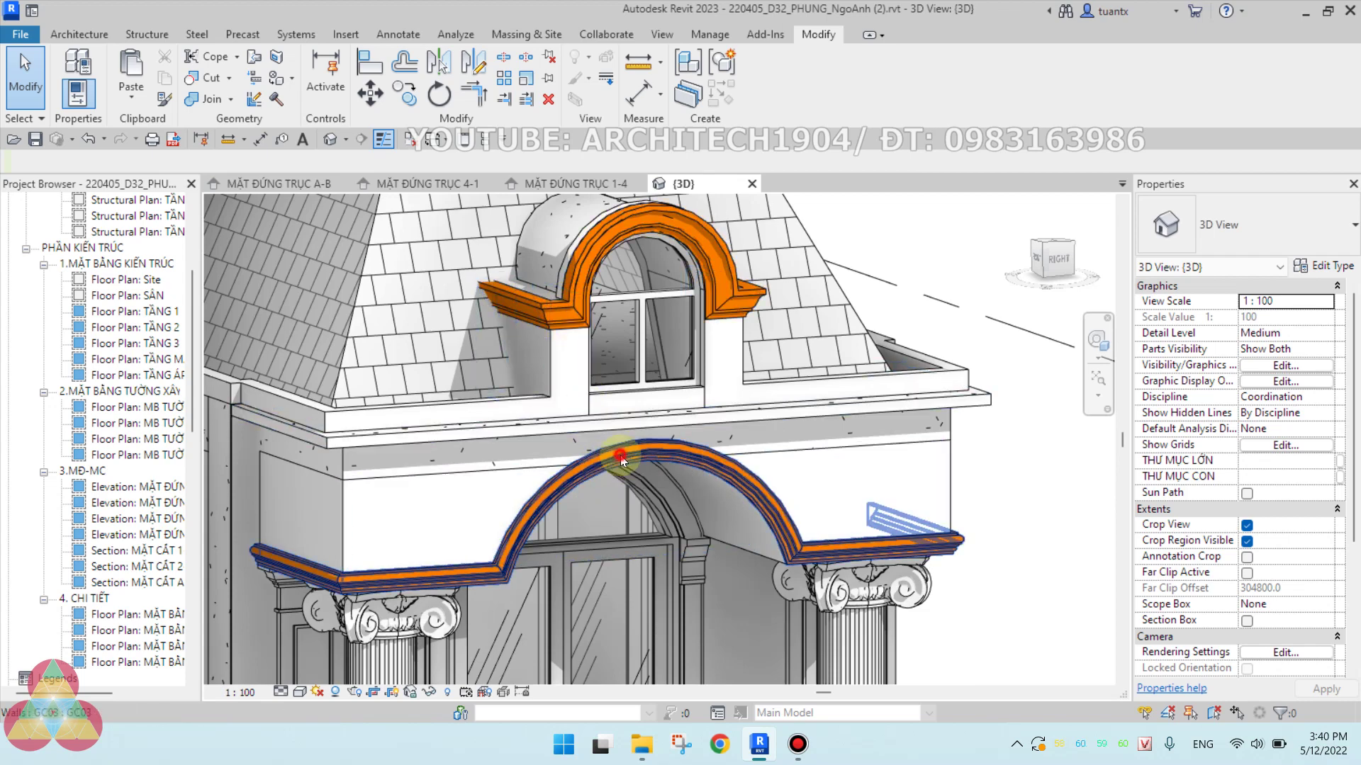
left_click(619, 455)
middle_click_drag(620, 454, 659, 426, "shift")
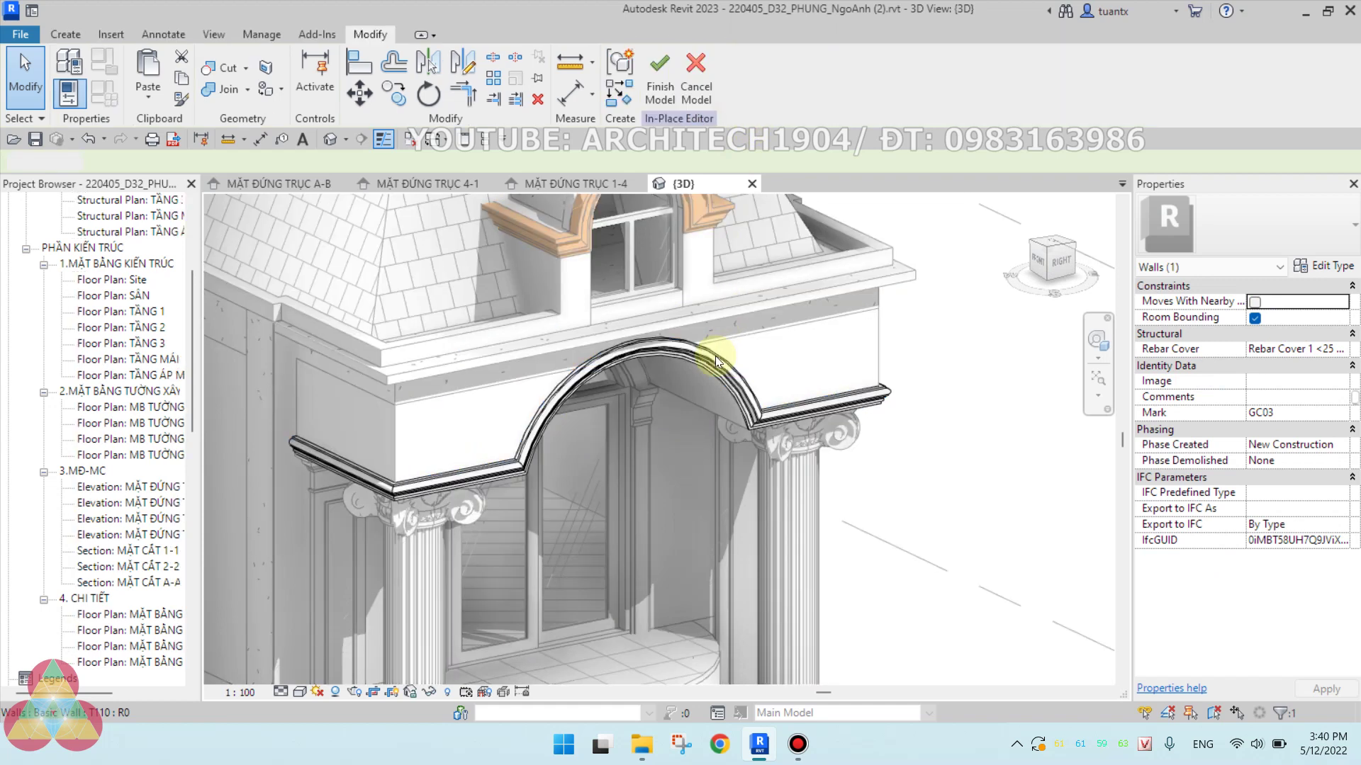
left_click(690, 363)
left_click(661, 77)
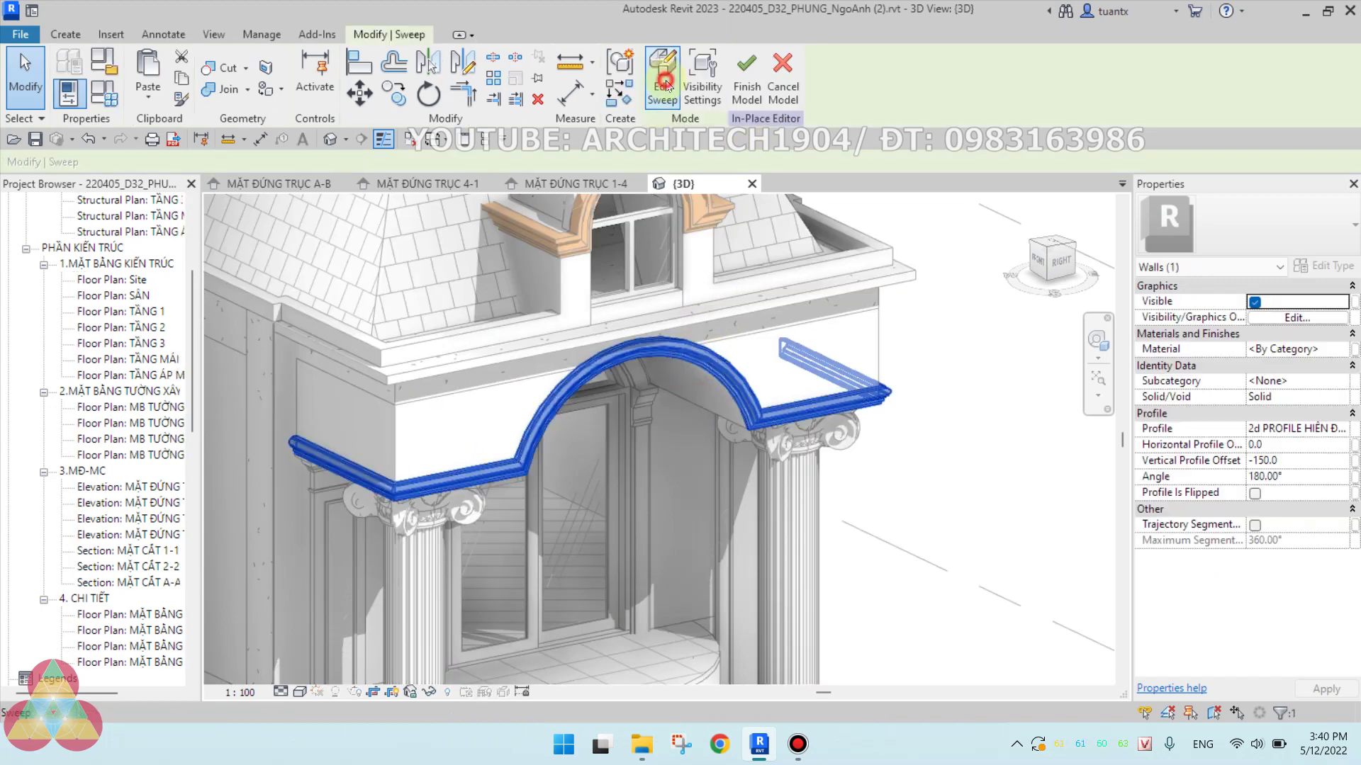
left_click(705, 372)
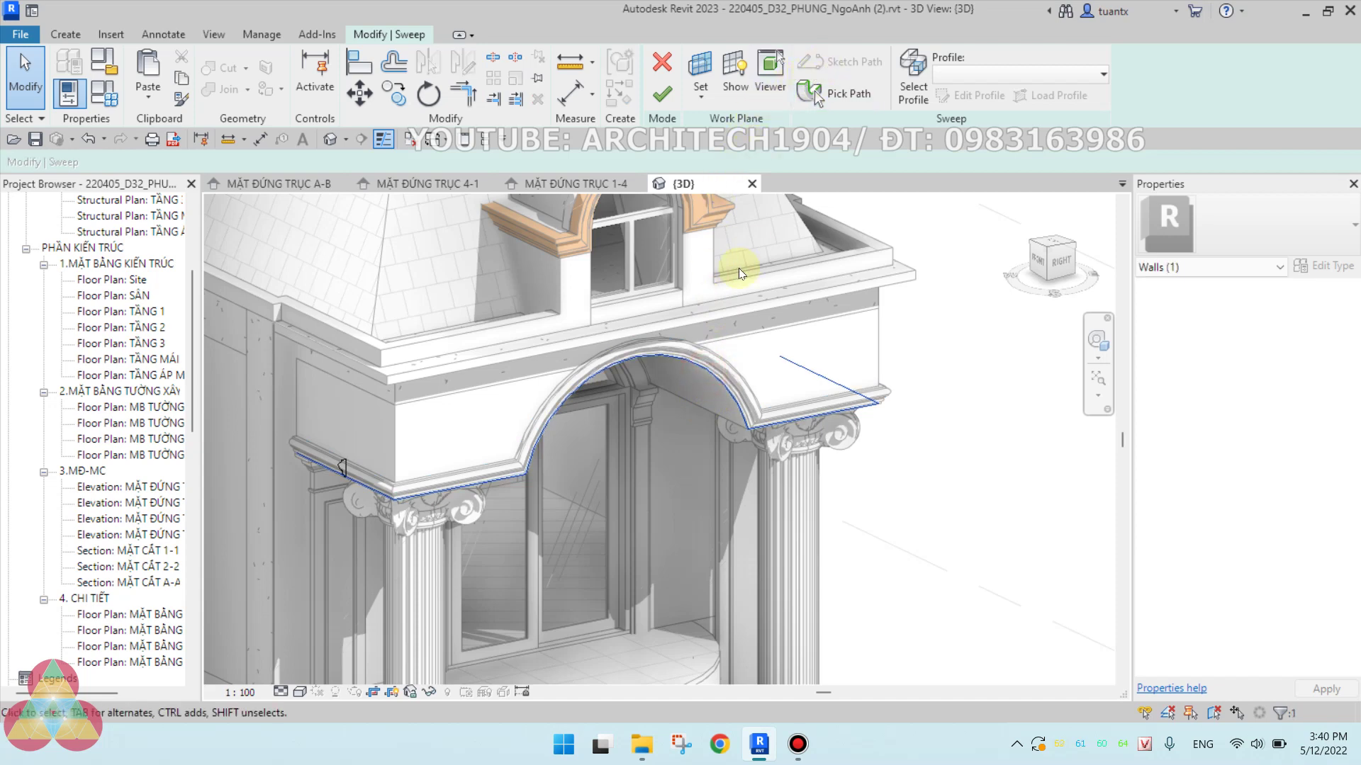
left_click(949, 470)
scroll(762, 425, "up", 3)
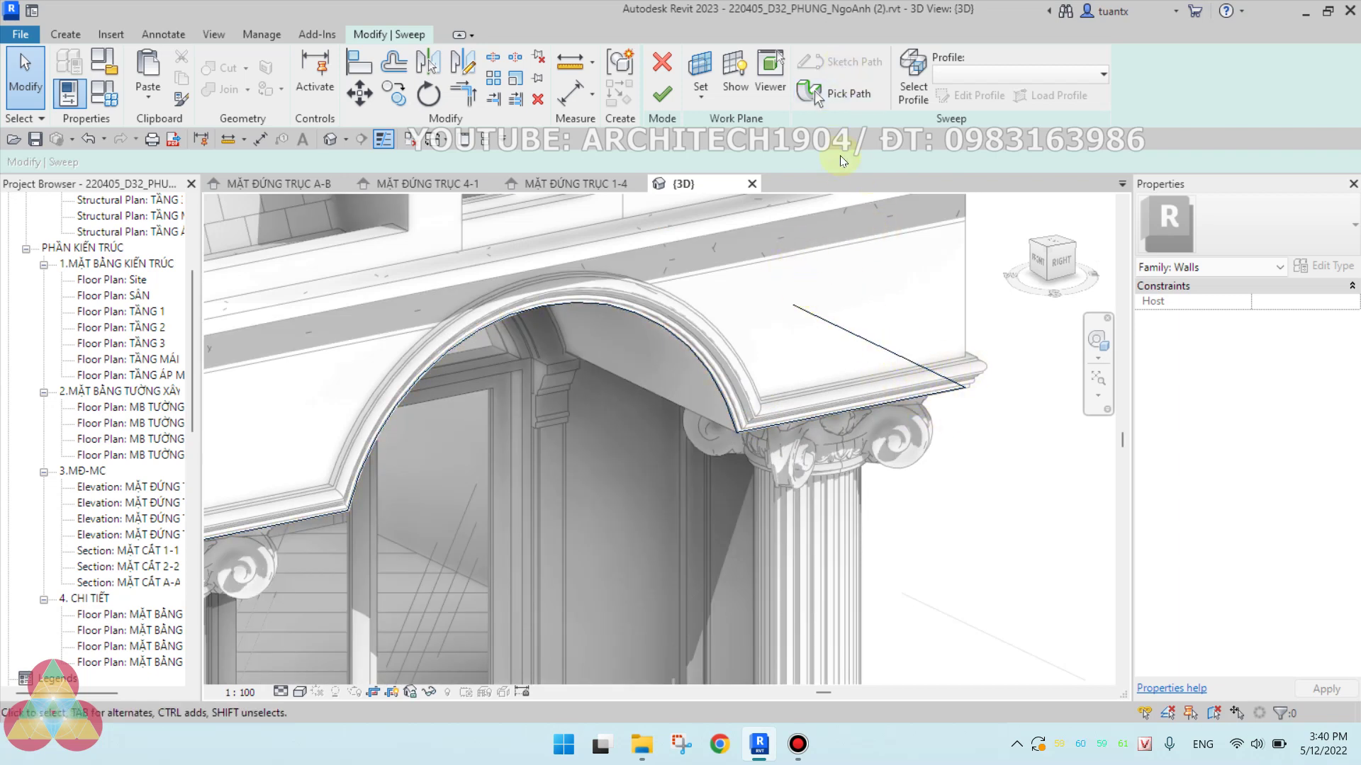
left_click(843, 105)
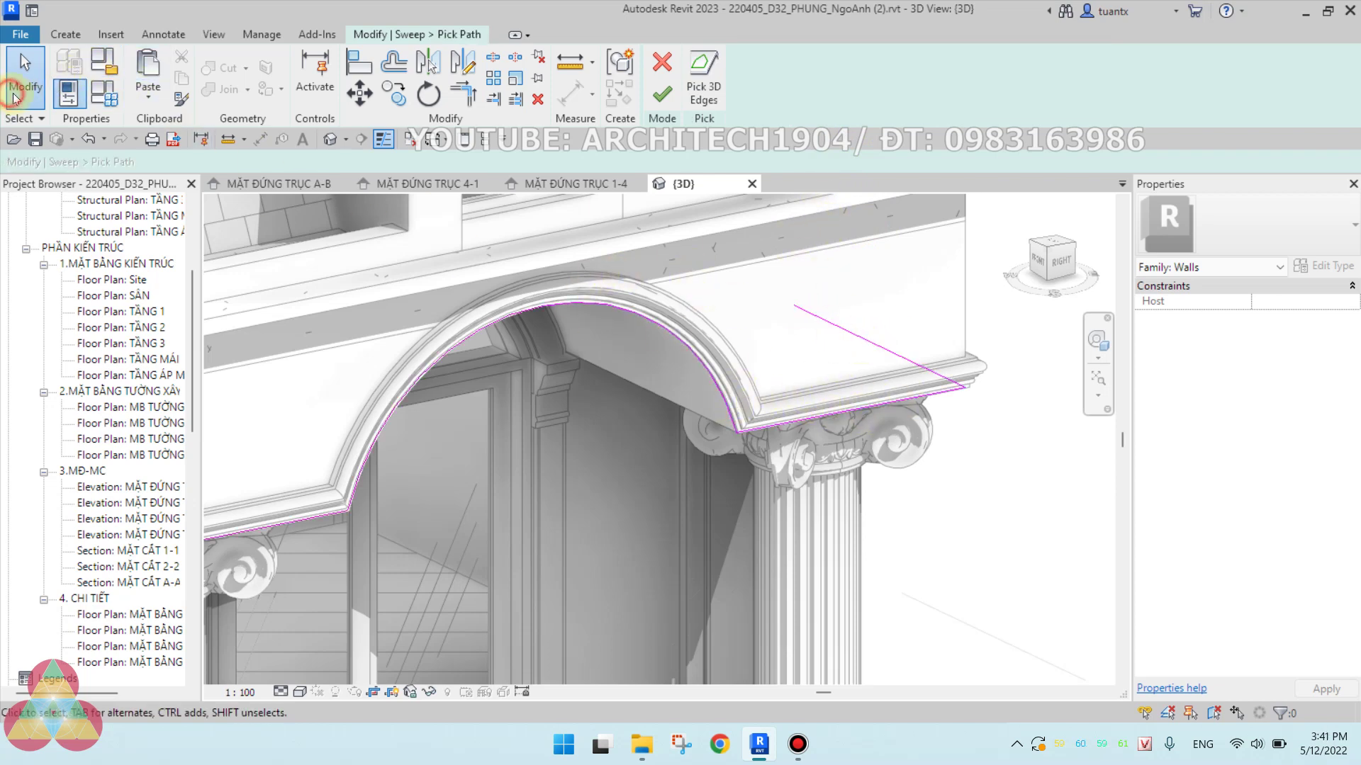
left_click(850, 332)
scroll(956, 380, "up", 2)
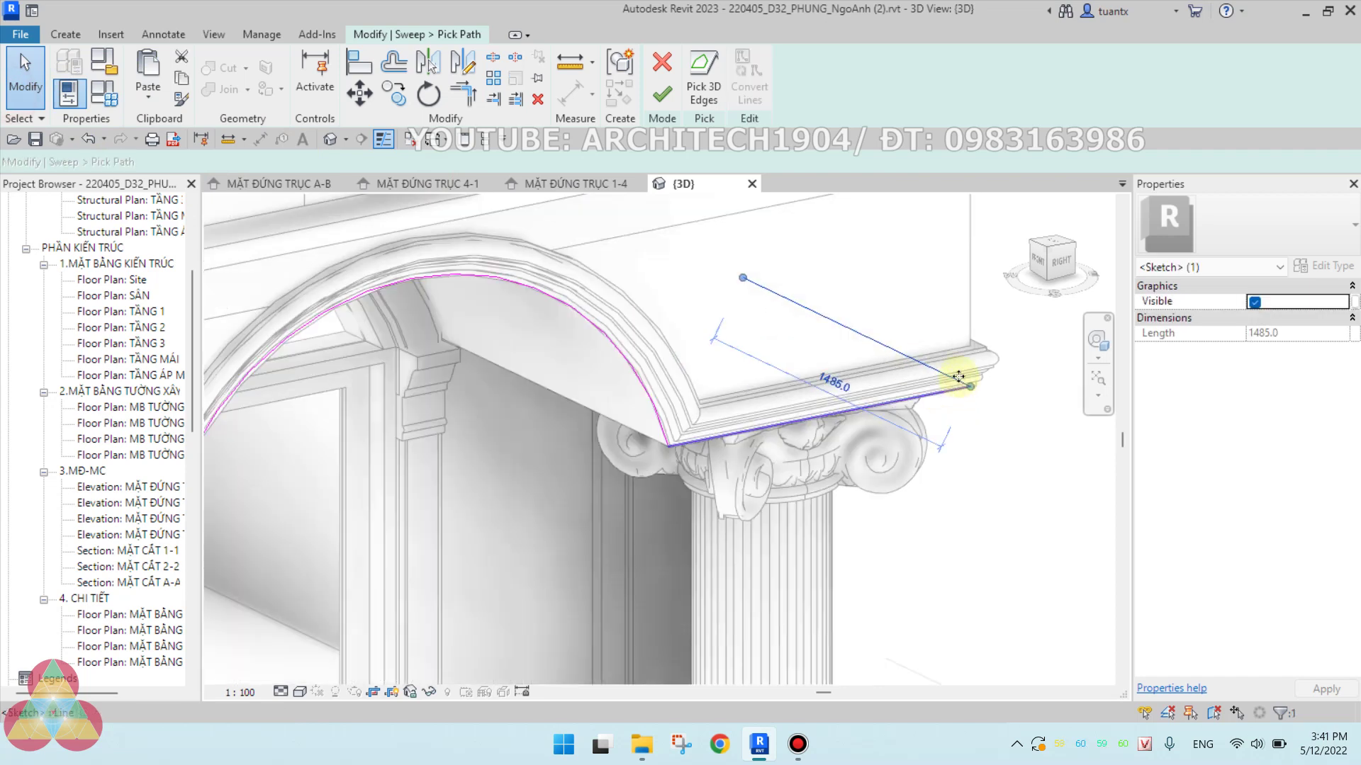
scroll(746, 275, "up", 1)
left_click(969, 388)
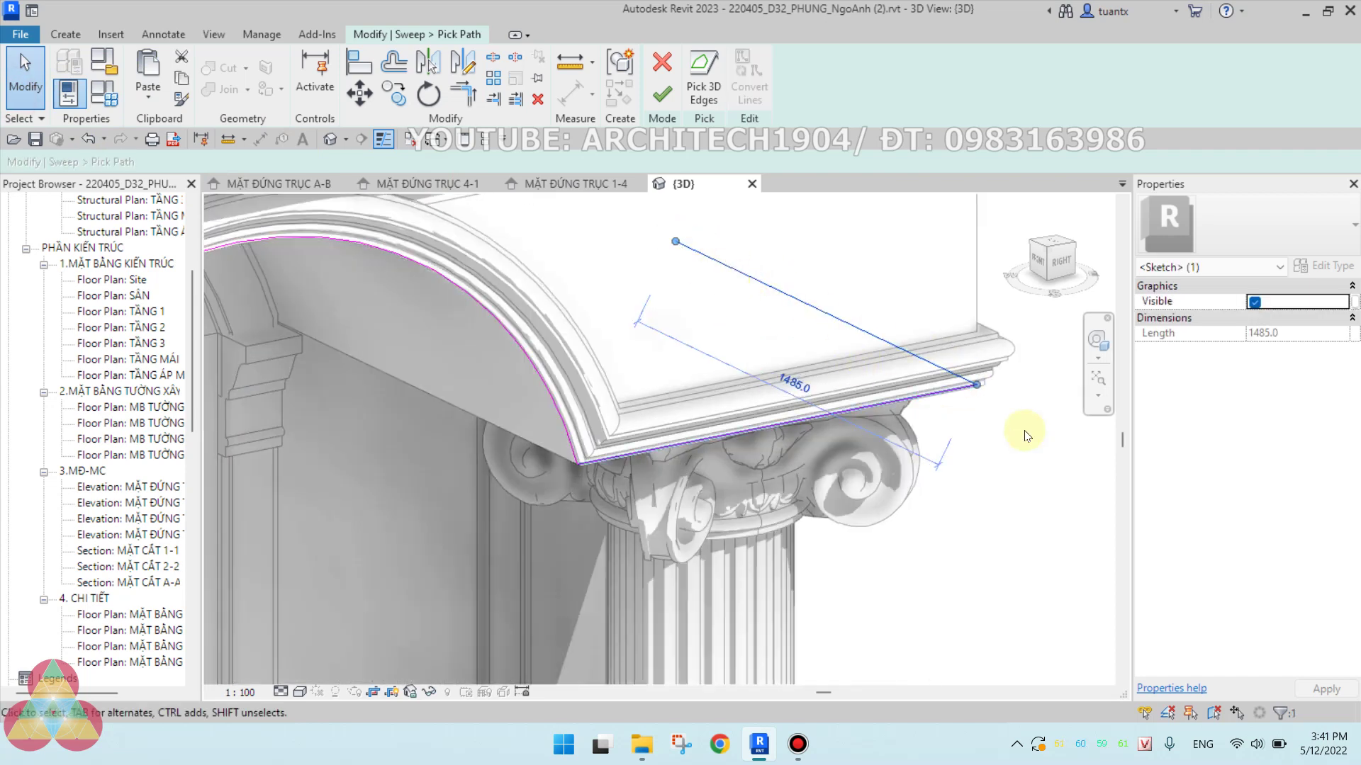
mouse_move(976, 385)
left_mouse_down()
mouse_move(919, 397)
mouse_move(976, 385)
left_mouse_up()
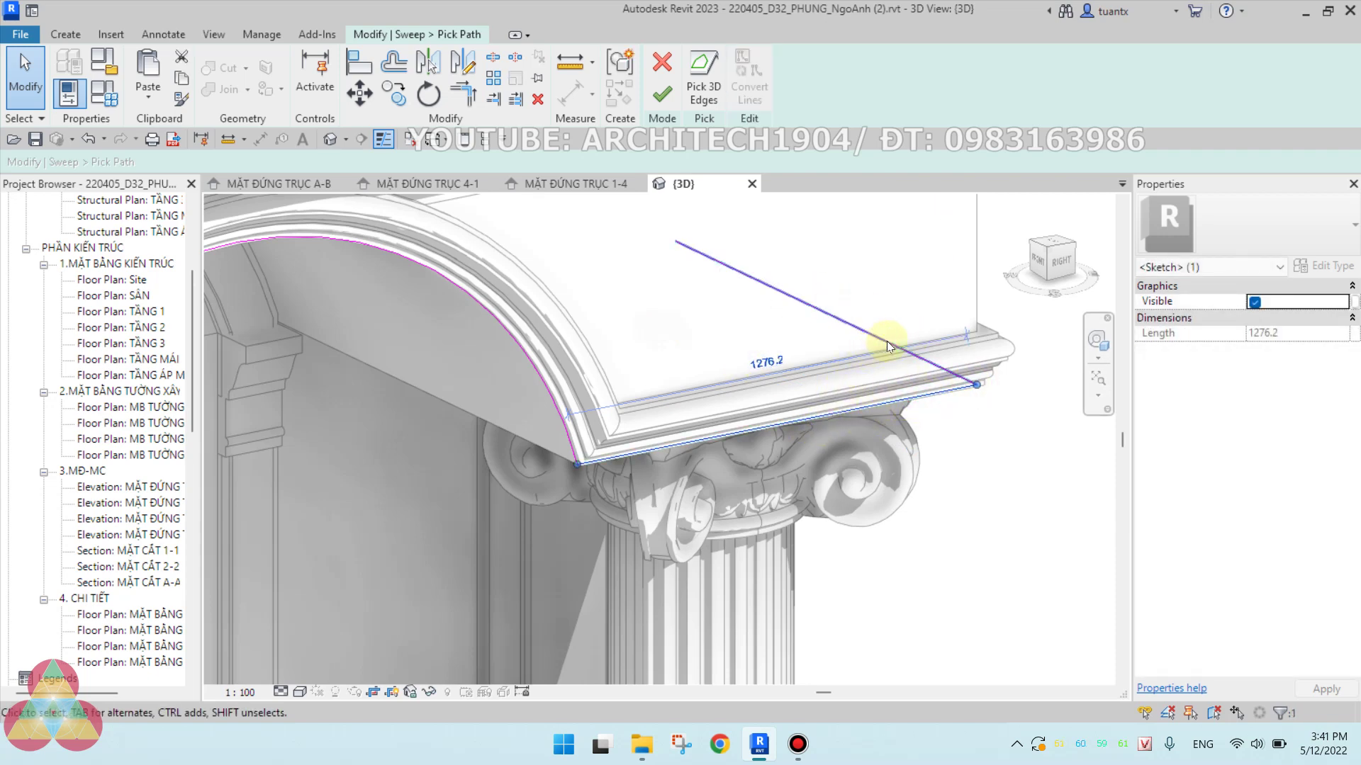
scroll(899, 372, "down", 2)
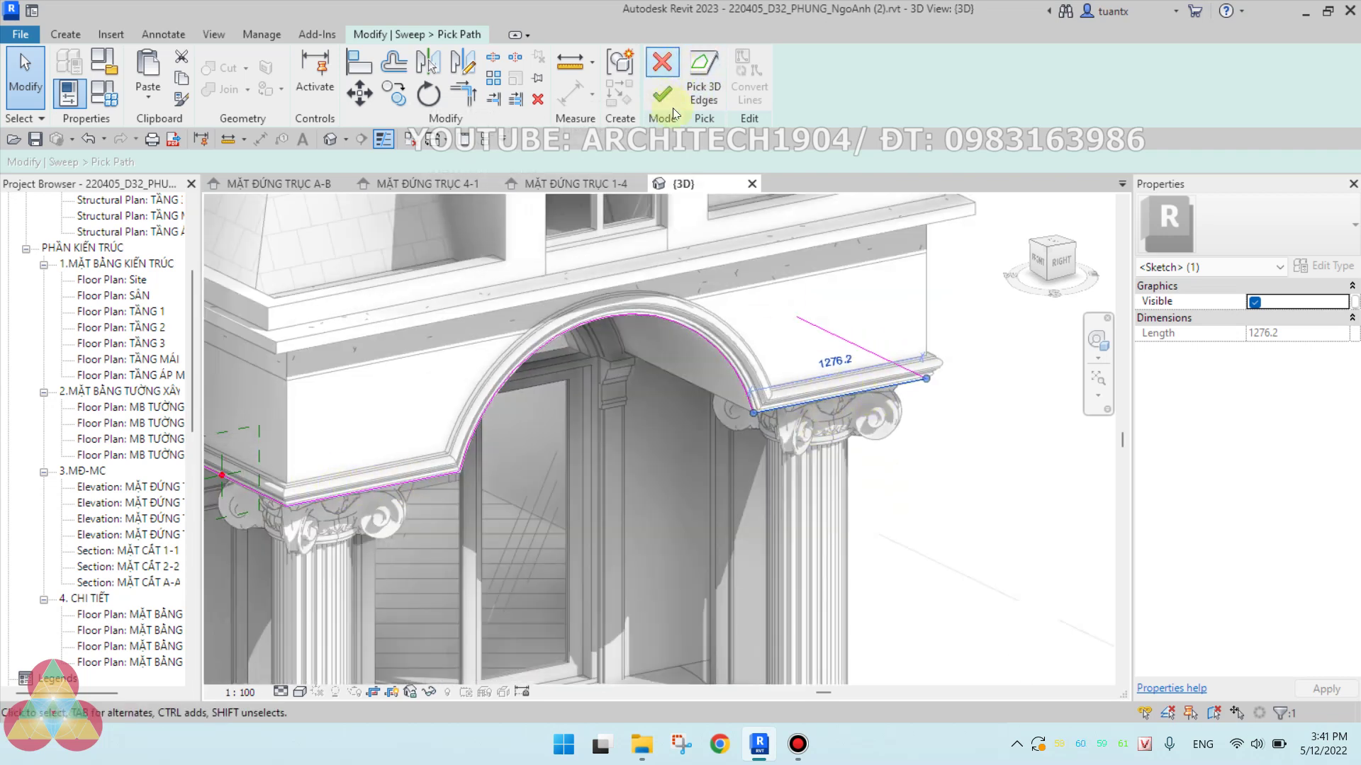
left_click(843, 351)
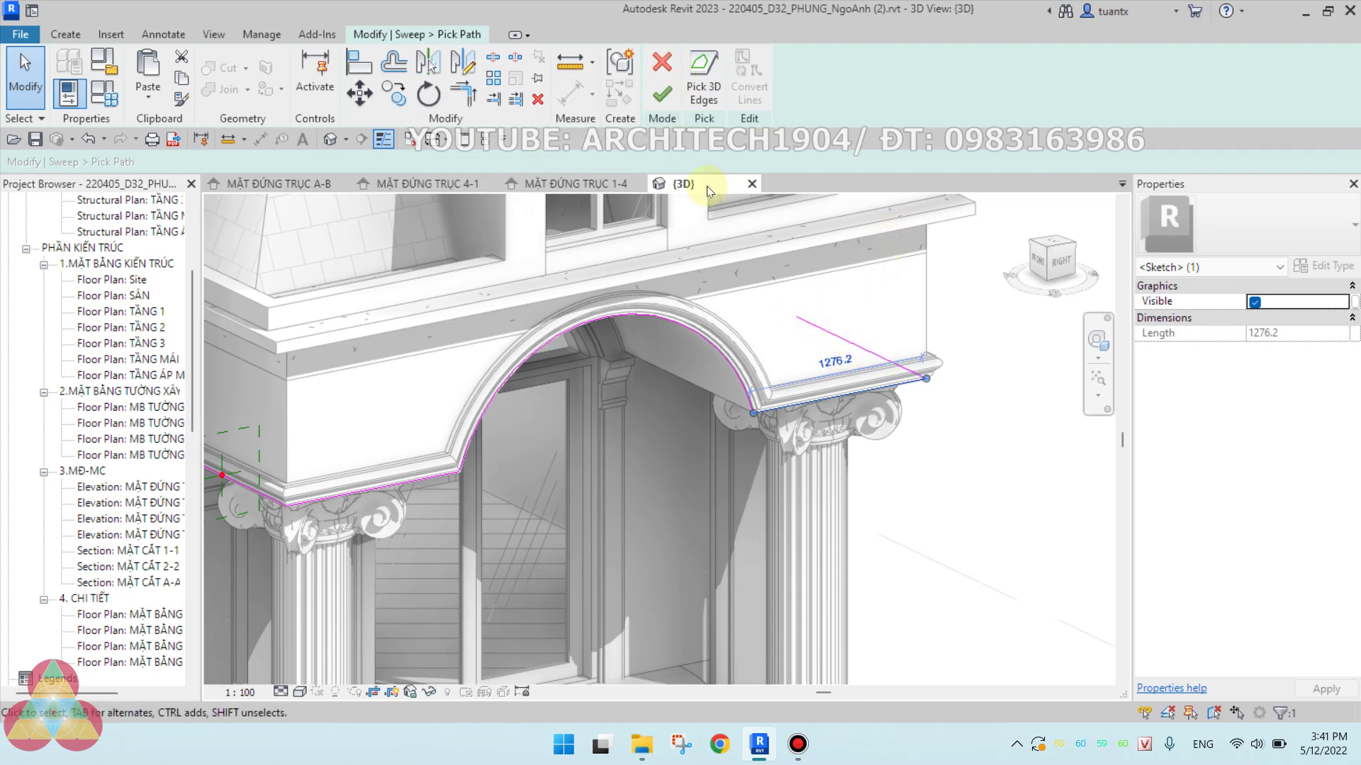
left_click(664, 68)
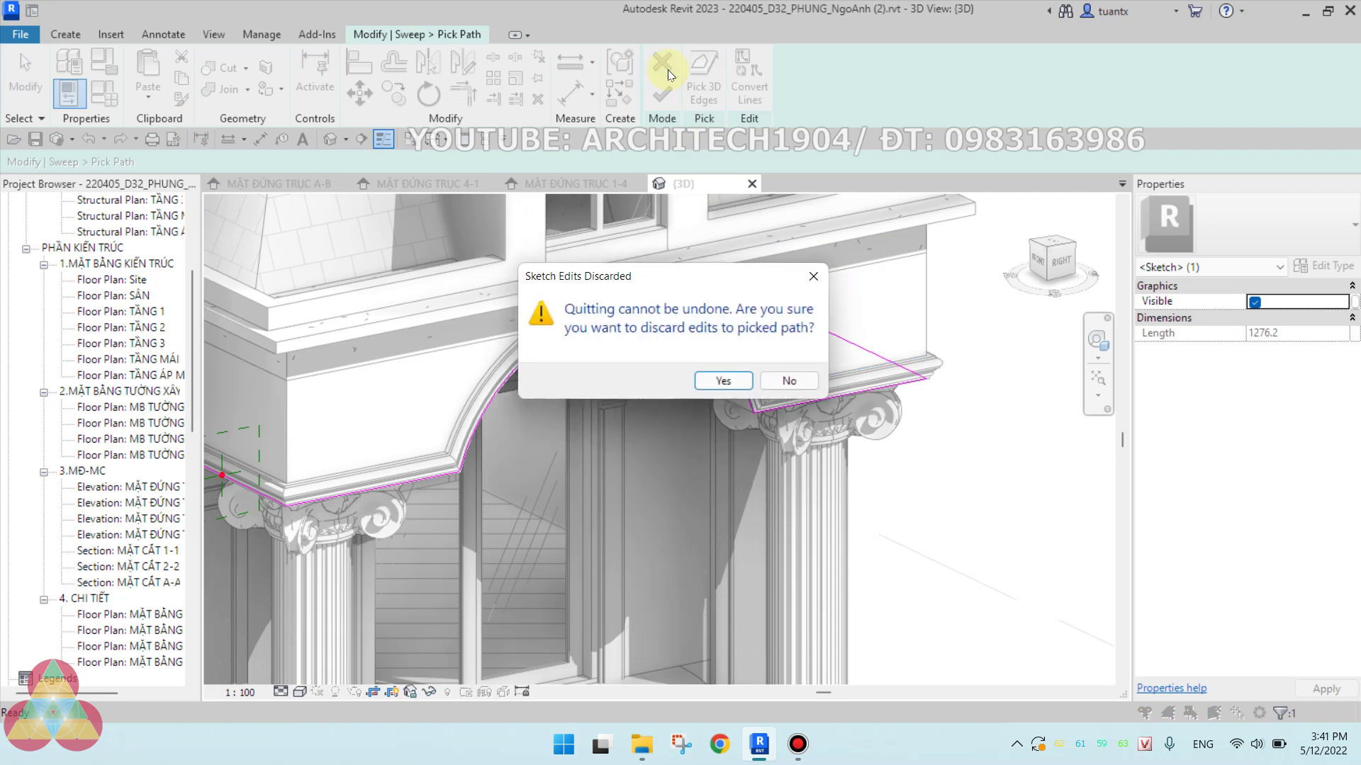
left_click(711, 382)
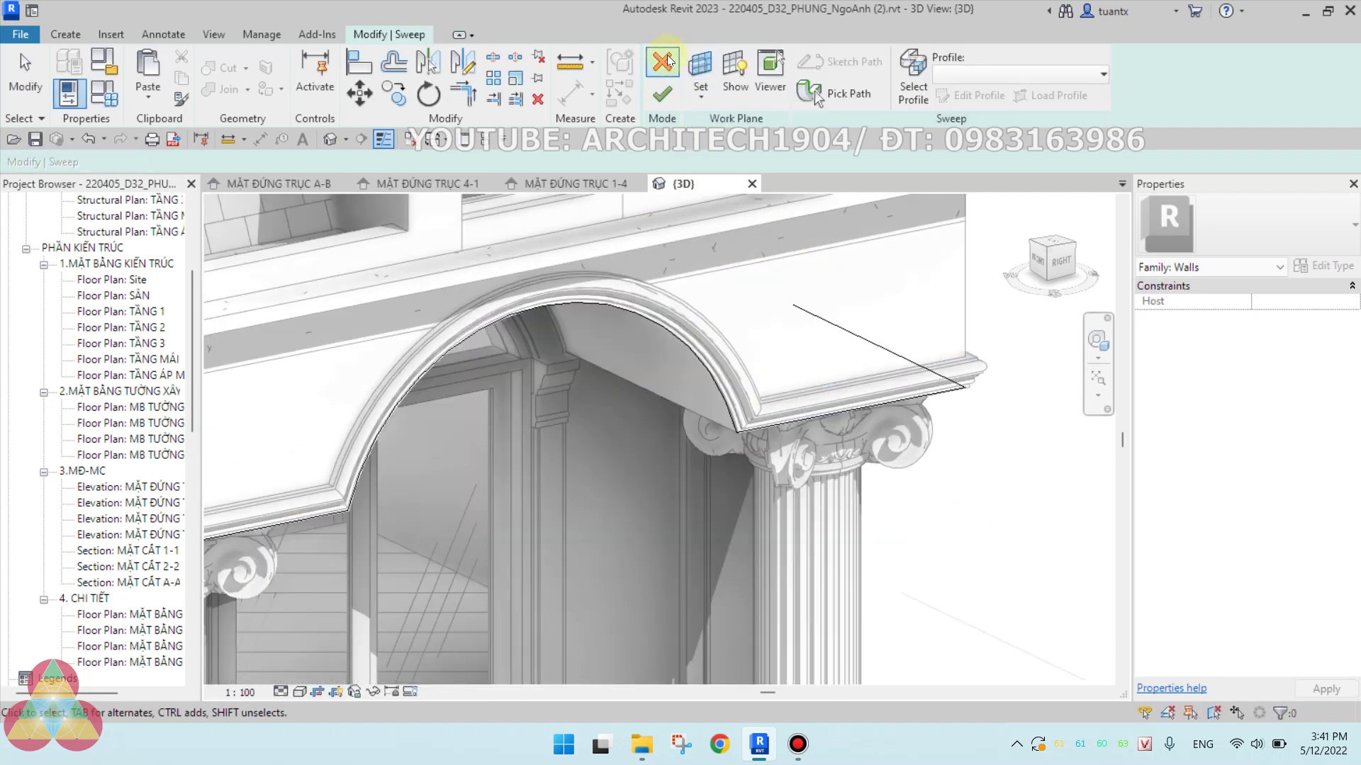
left_click(669, 62)
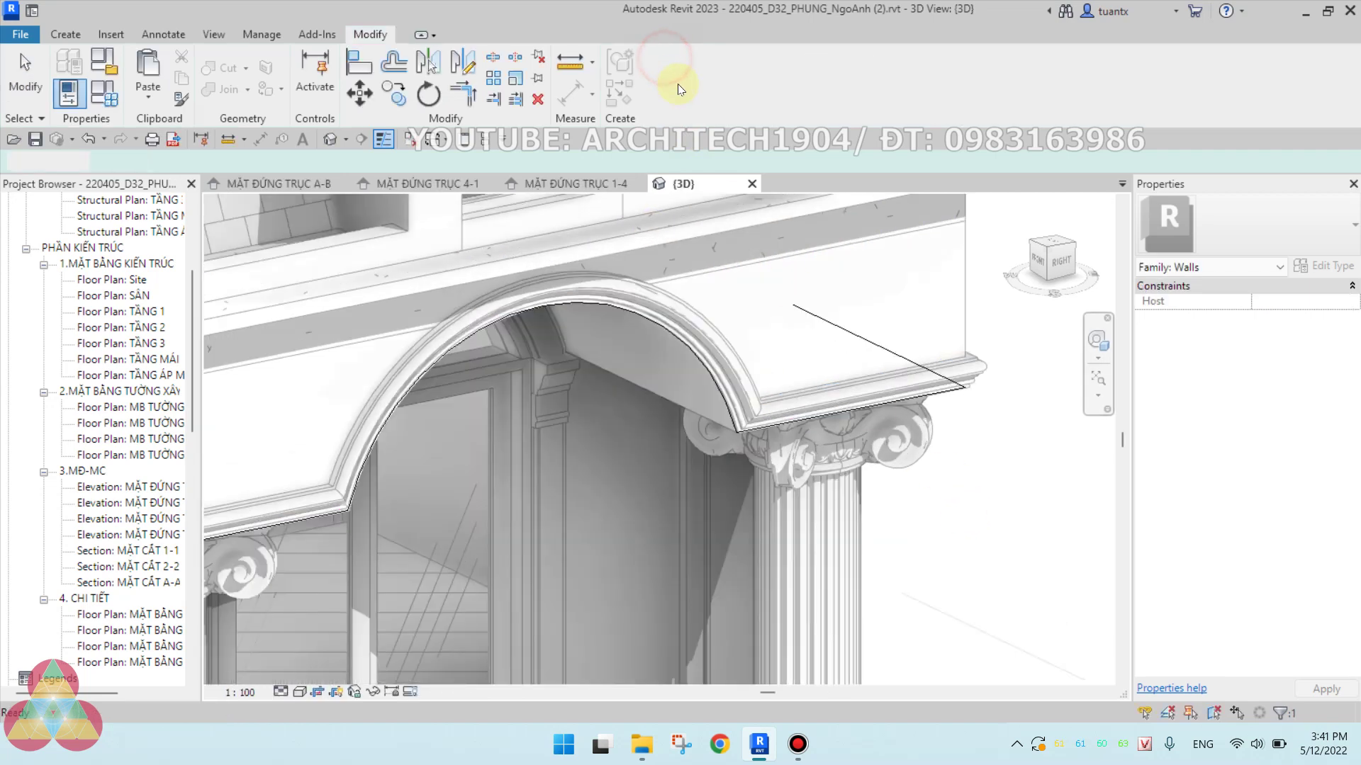
scroll(876, 455, "down", 4)
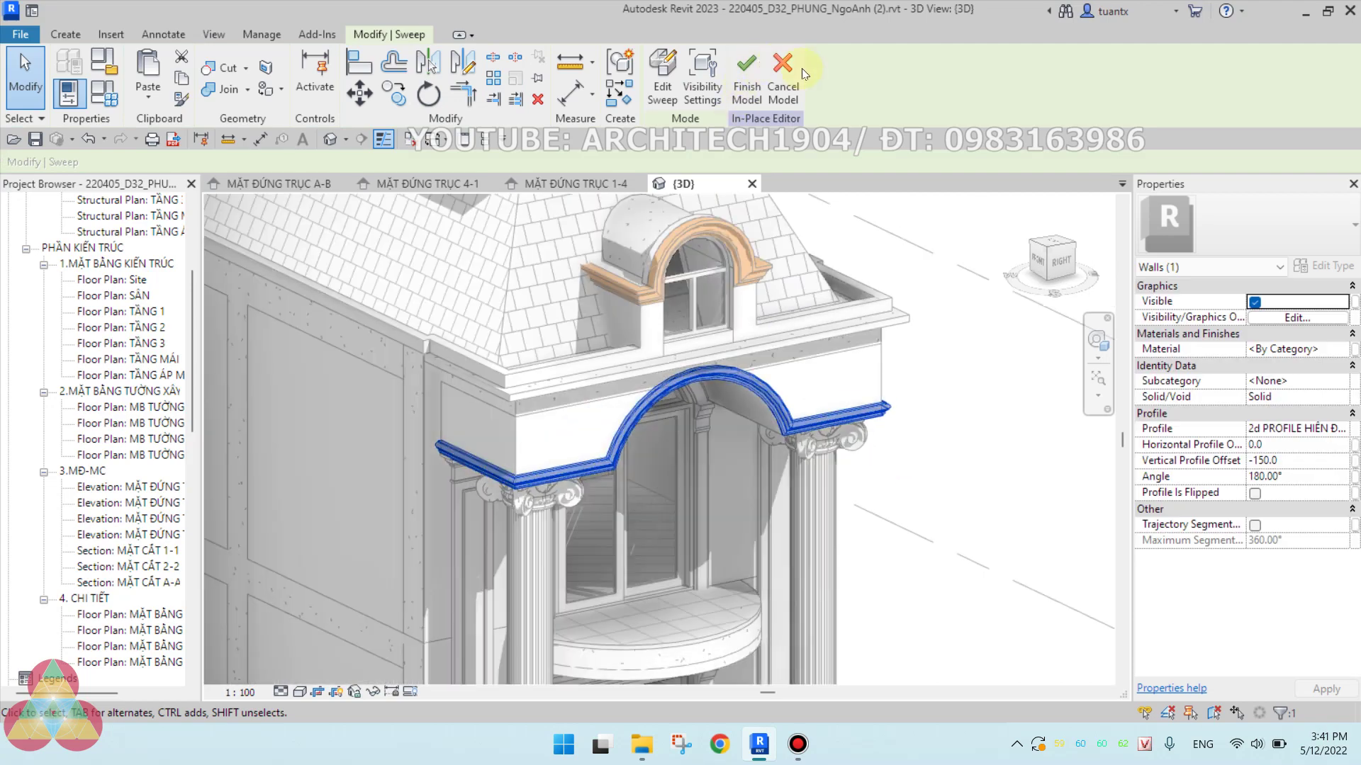
Finish the GC03 in-place cornice model.
left_click(746, 78)
scroll(943, 354, "up", 2)
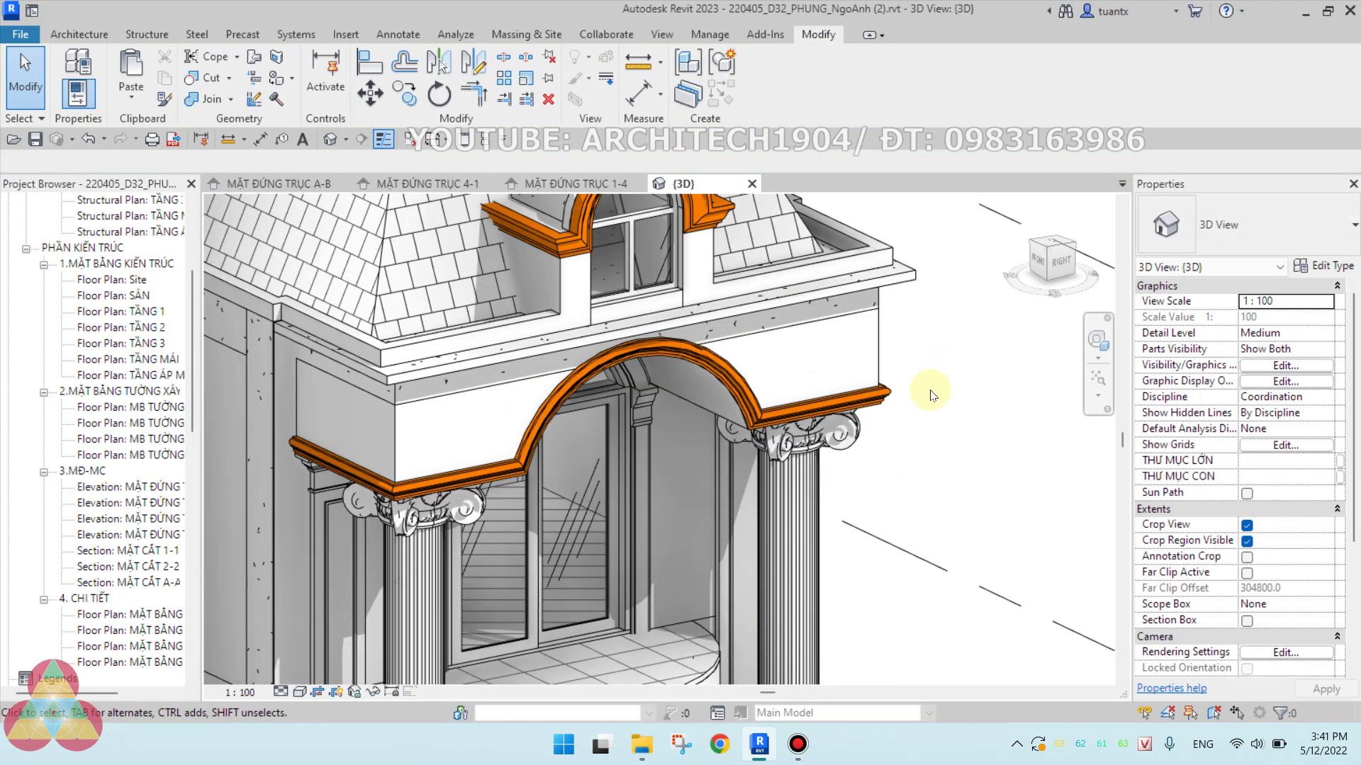
scroll(914, 376, "down", 2)
scroll(721, 294, "up", 3)
scroll(696, 290, "up", 2)
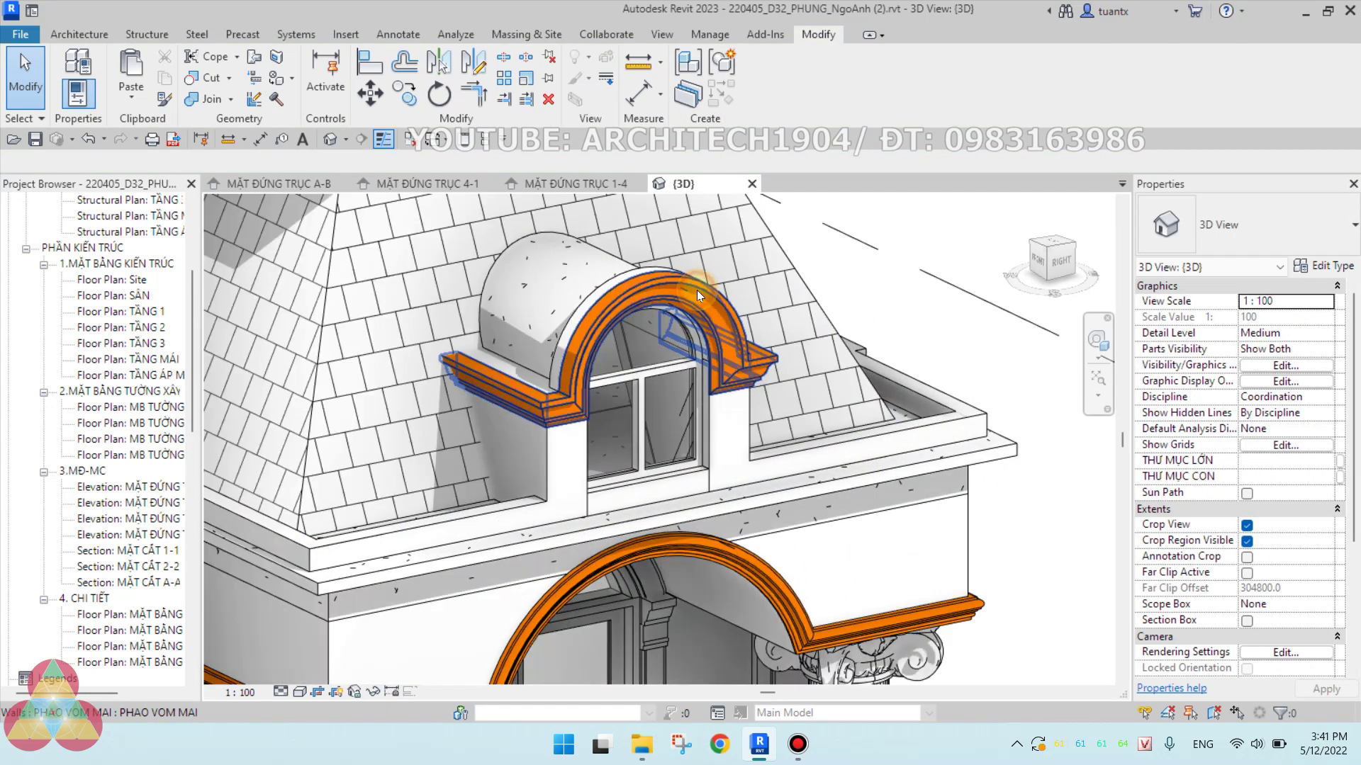
Select the dormer's GC01 arch molding wall.
left_click(696, 291)
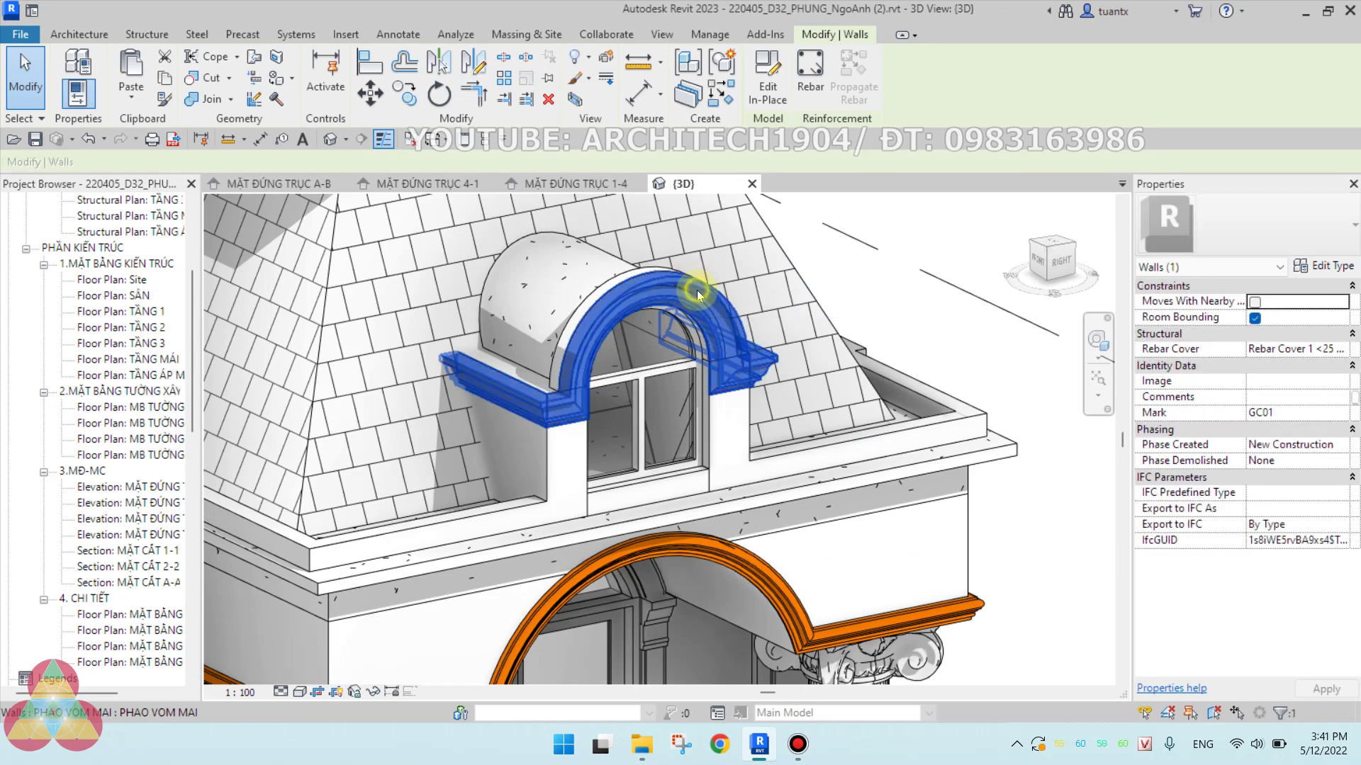
right_click(696, 290)
mouse_move(810, 330)
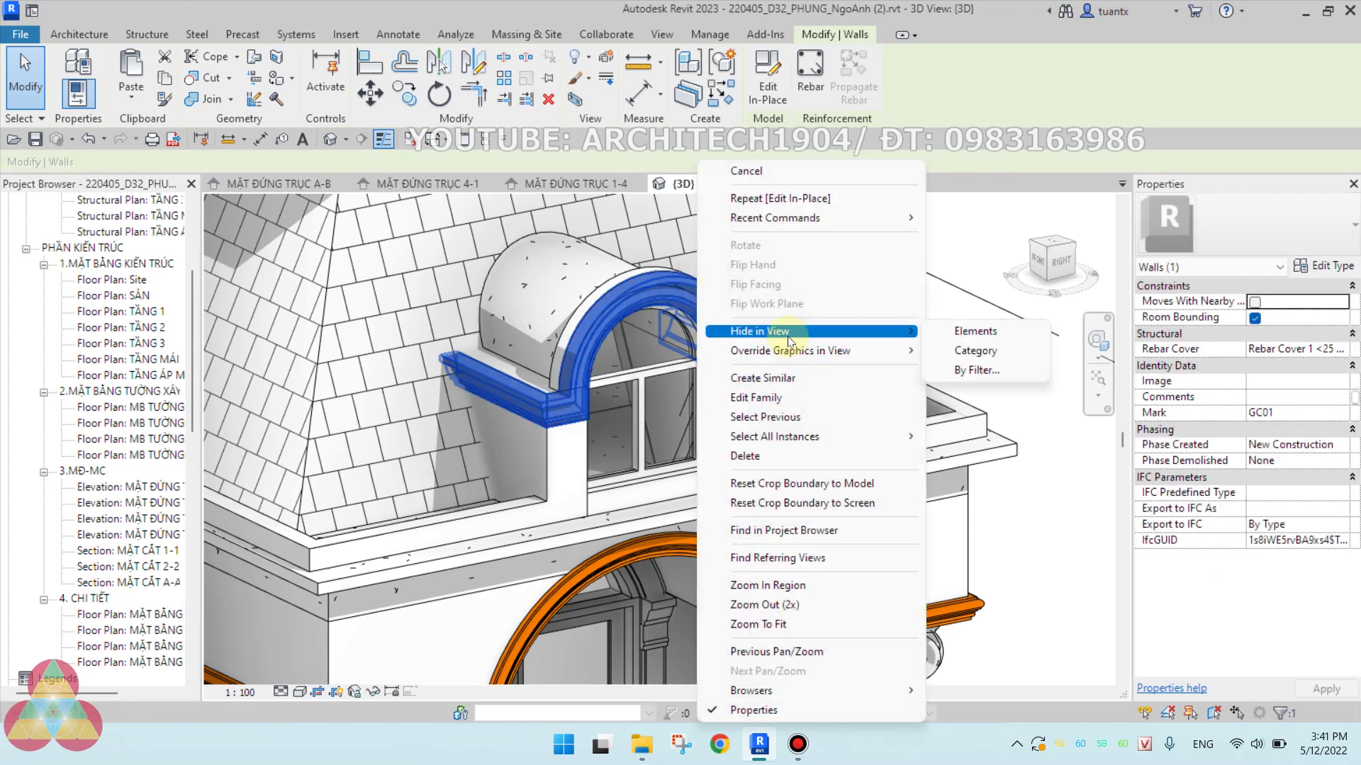
left_click(1025, 437)
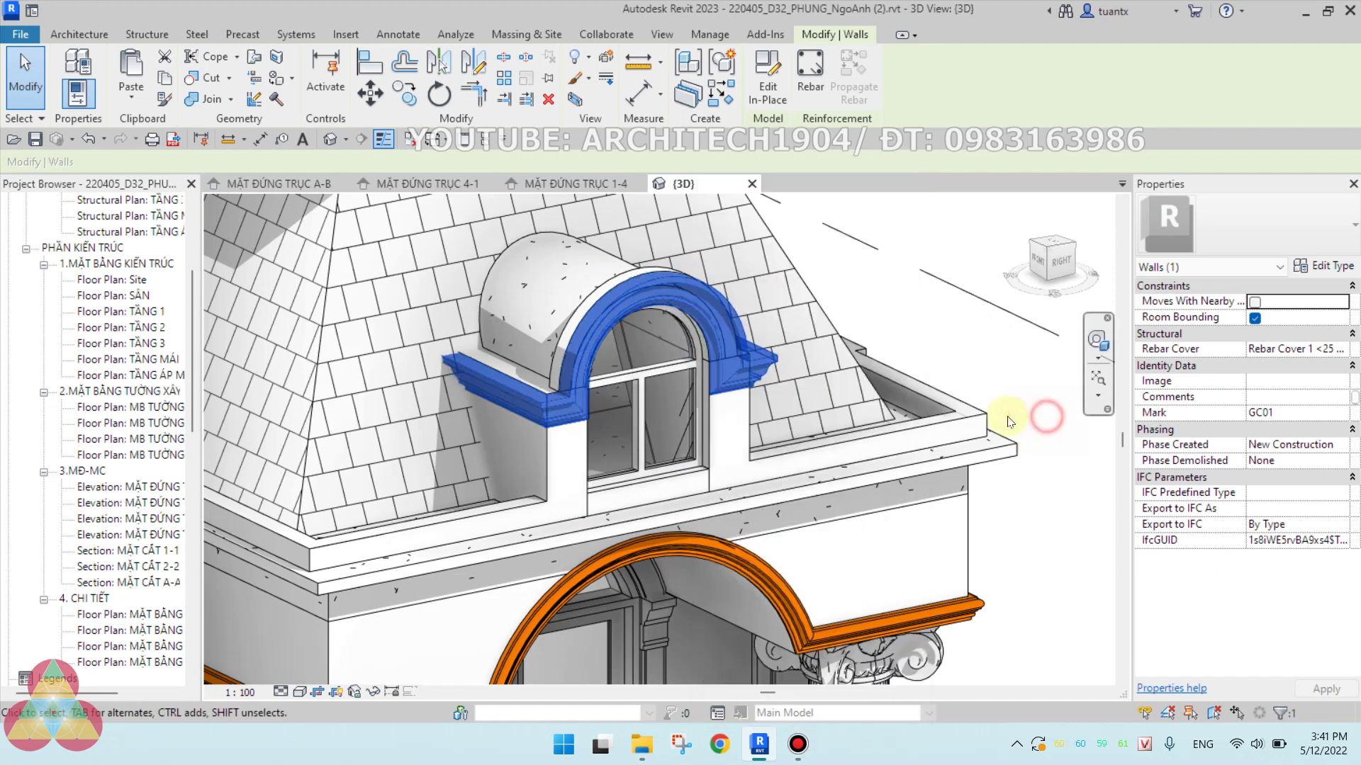
scroll(637, 352, "up", 5)
left_click(89, 34)
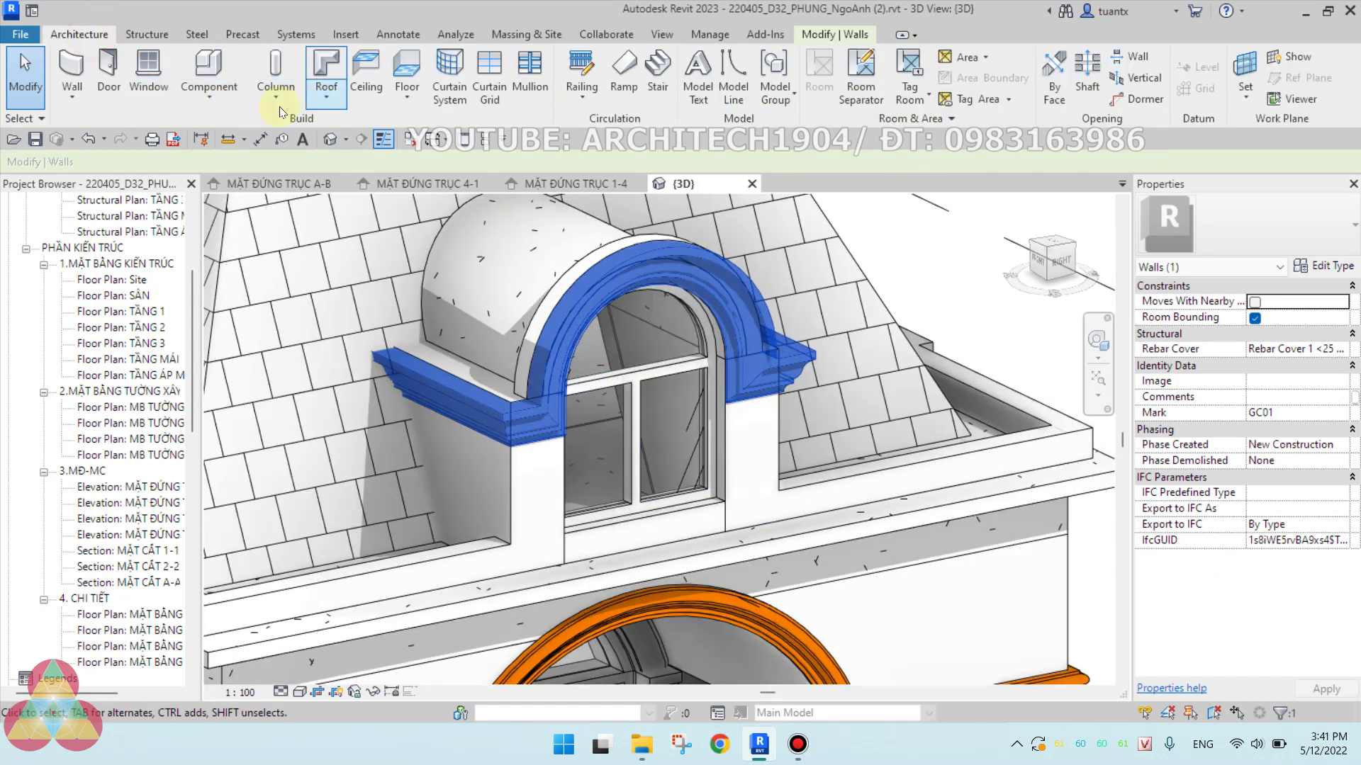
Create a Walls-category in-place model named GC04.
left_click(207, 87)
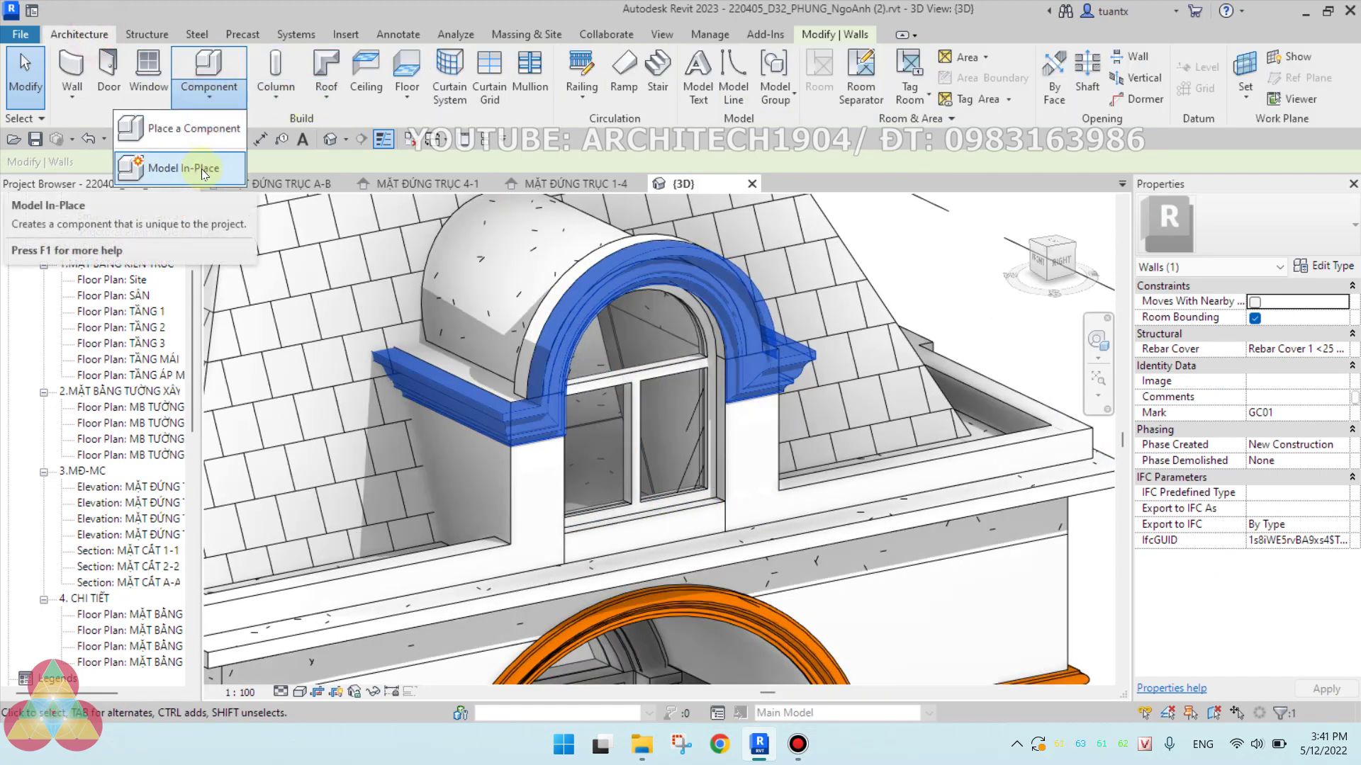
left_click(202, 168)
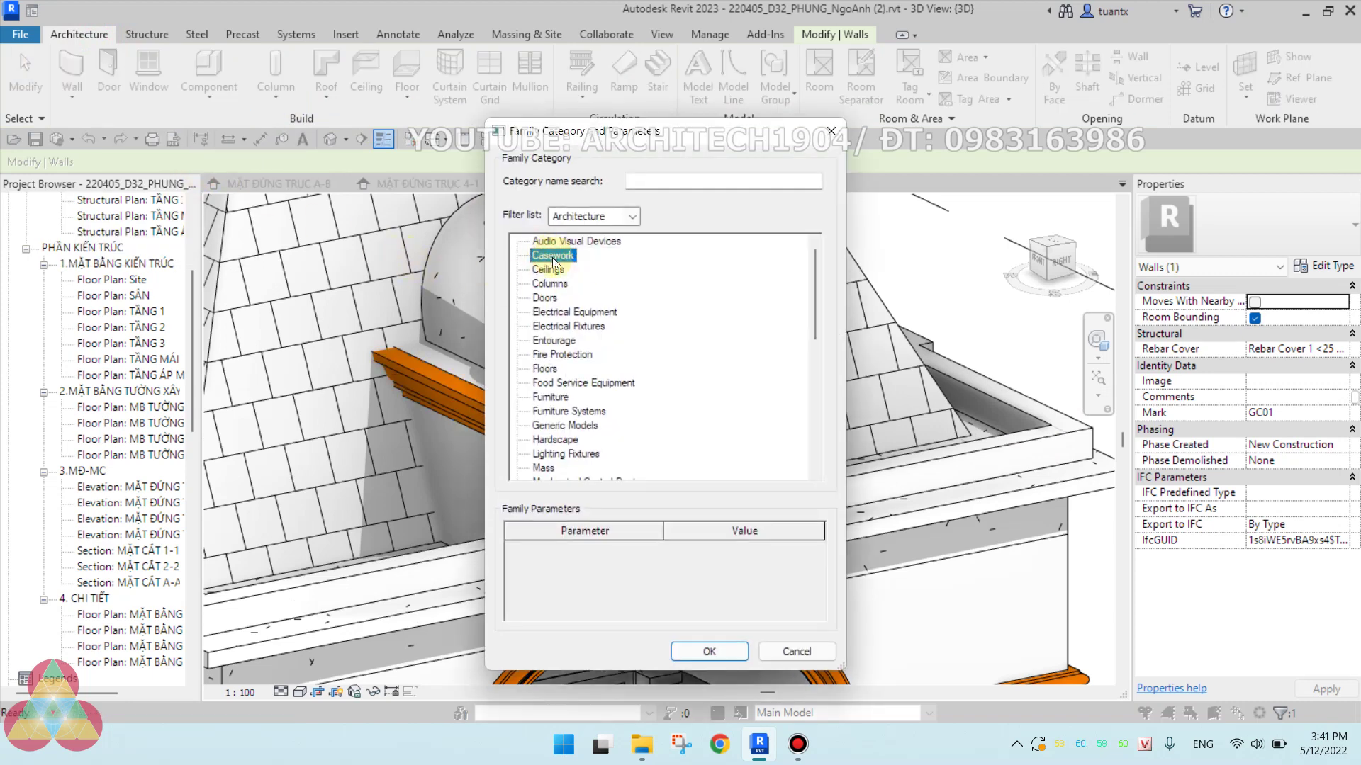
scroll(637, 319, "down", 2)
scroll(783, 287, "down", 2)
scroll(754, 394, "down", 4)
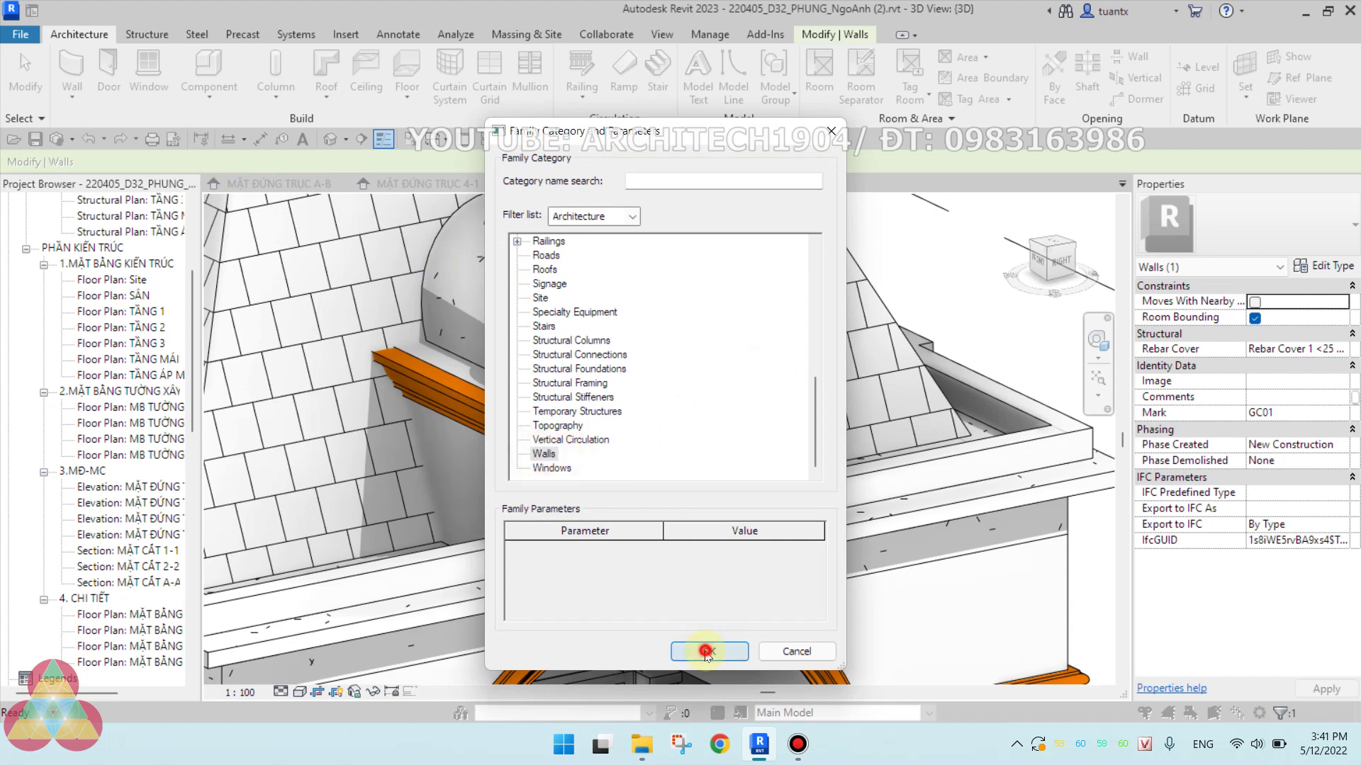
left_click(706, 653)
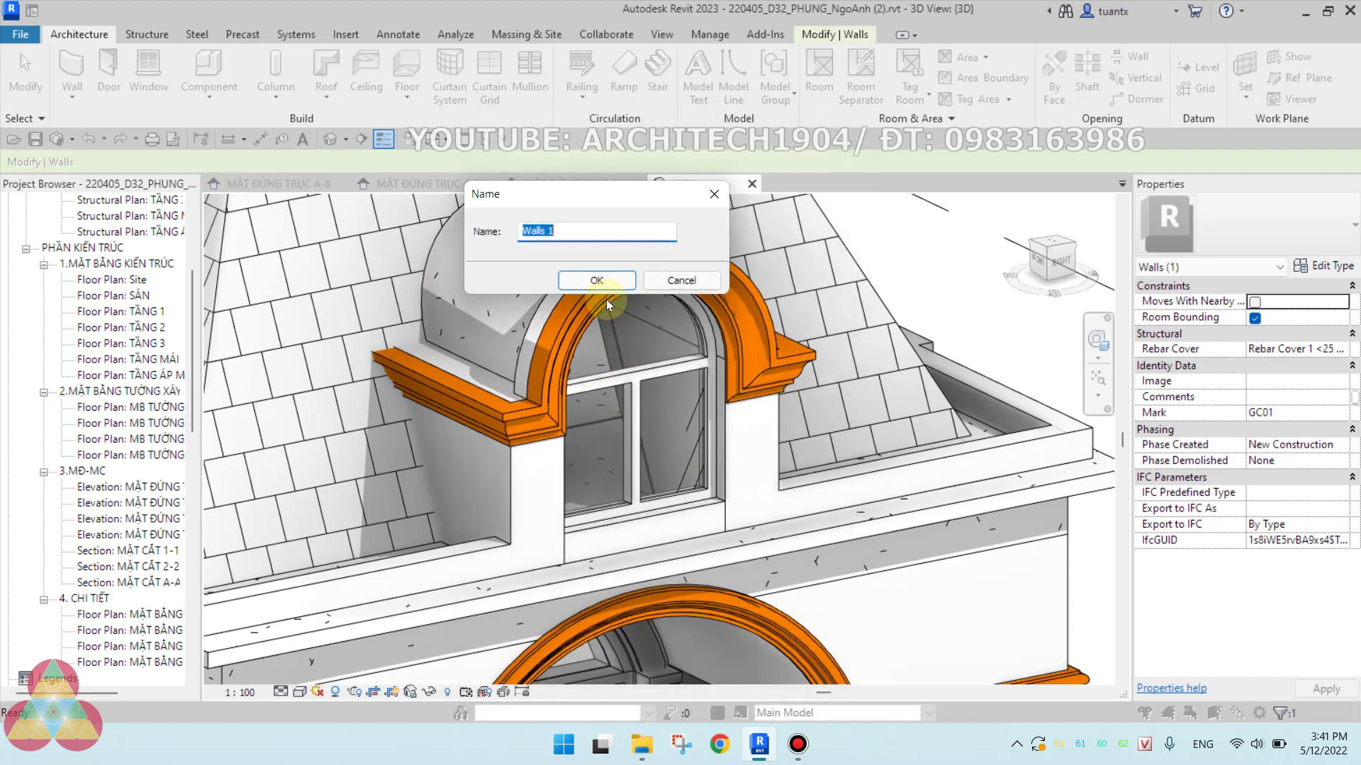
type("GC04")
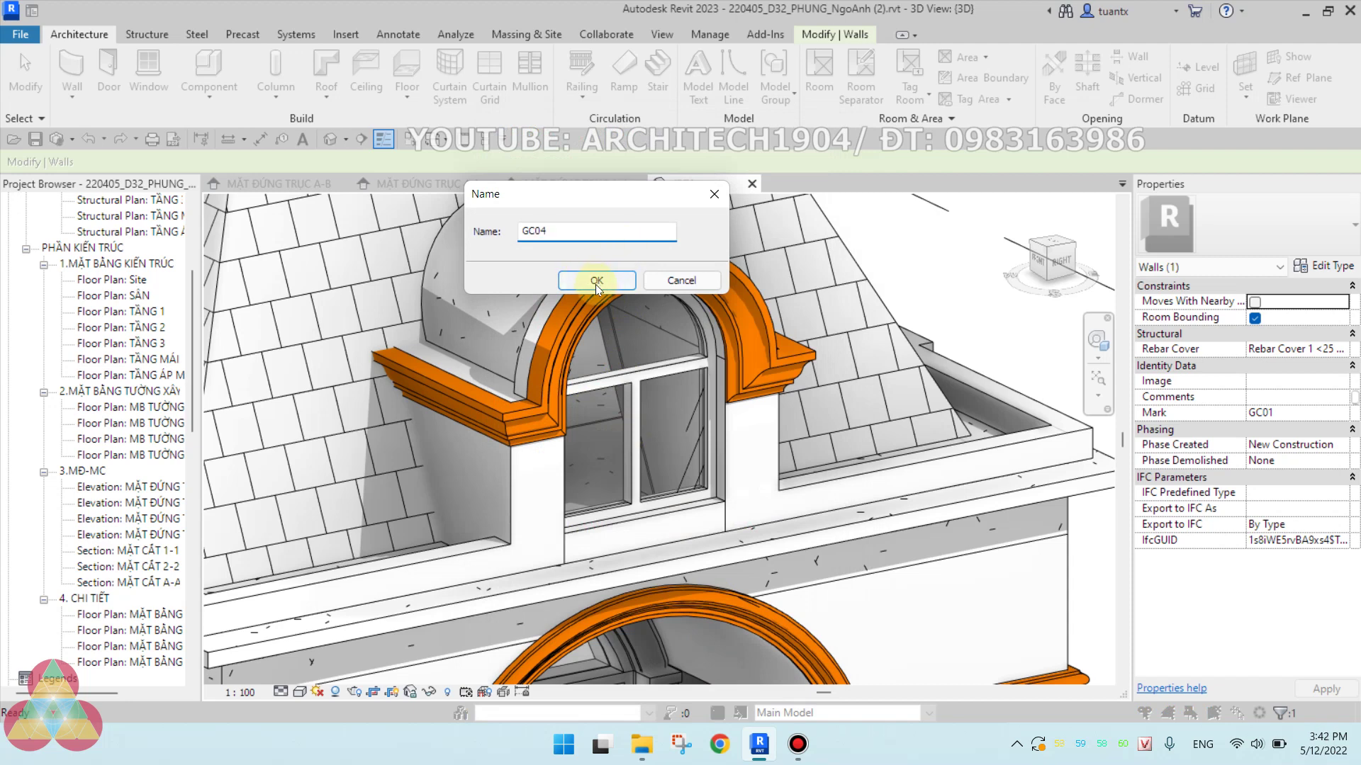
left_click(595, 281)
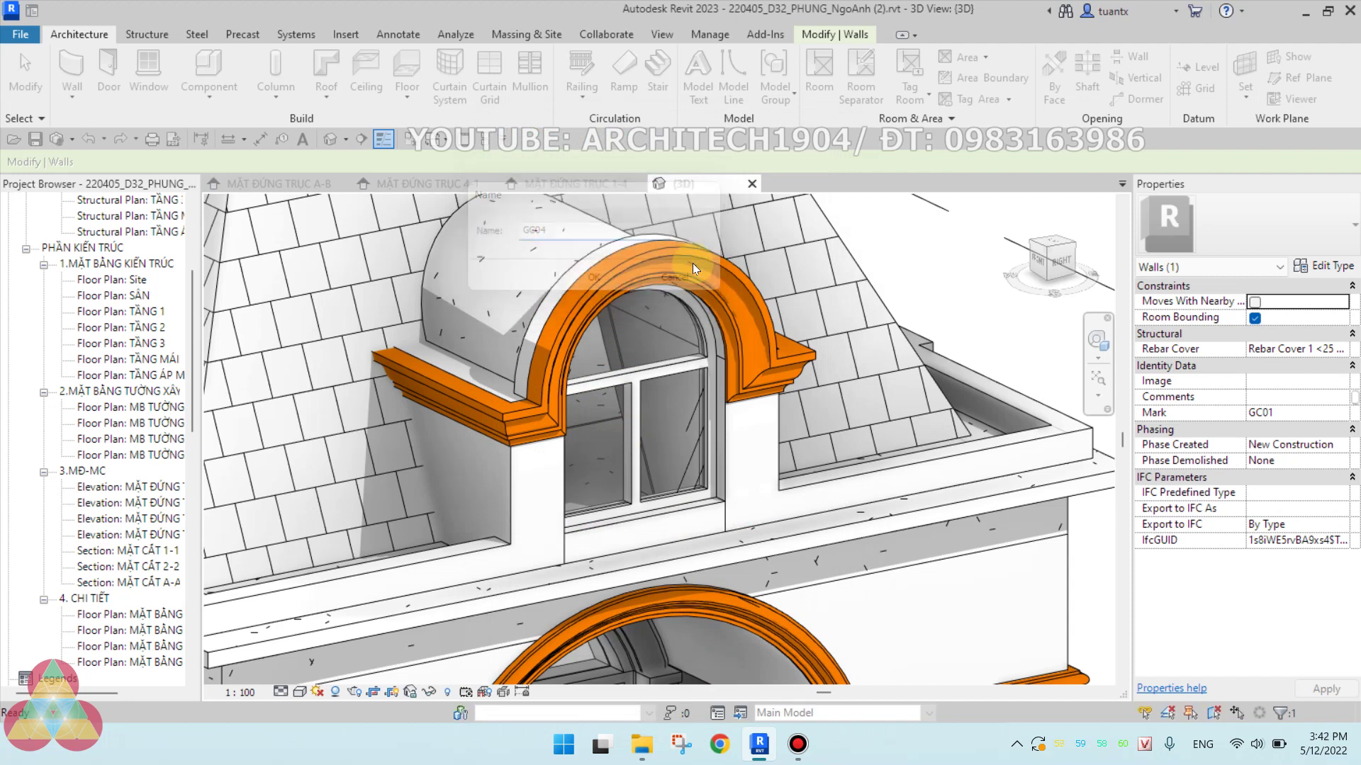
middle_click_drag(517, 333, 484, 315)
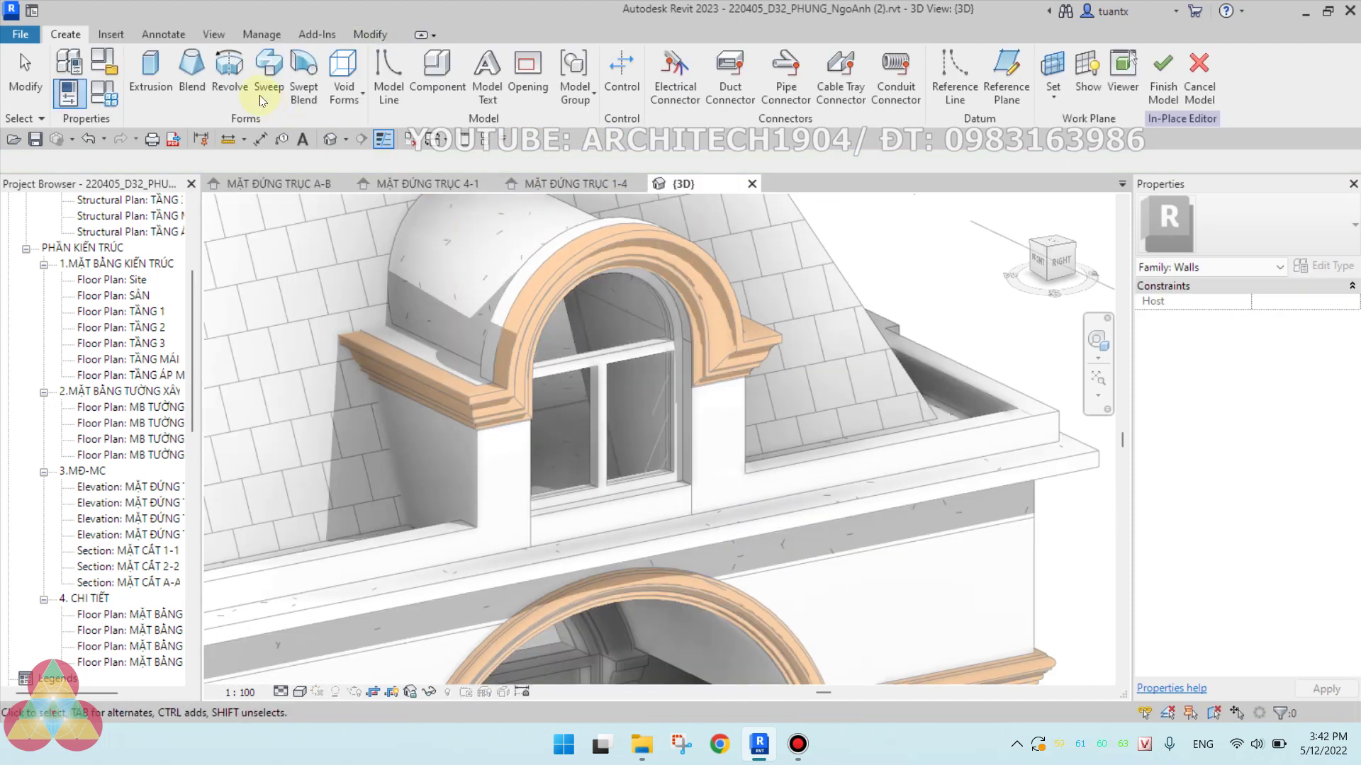
Start a sweep and pick the lower arch's inner edge as its path with Pick 3D Edges.
left_click(269, 71)
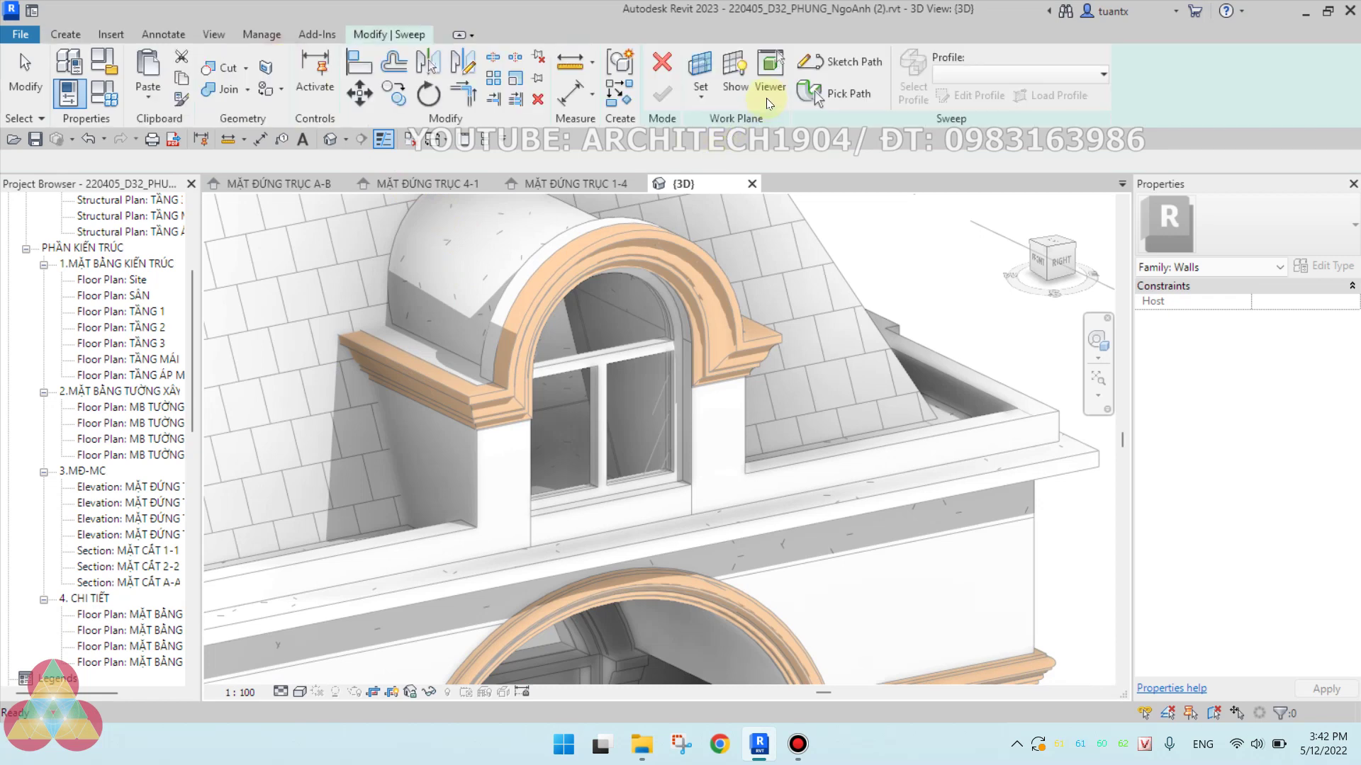
left_click(826, 63)
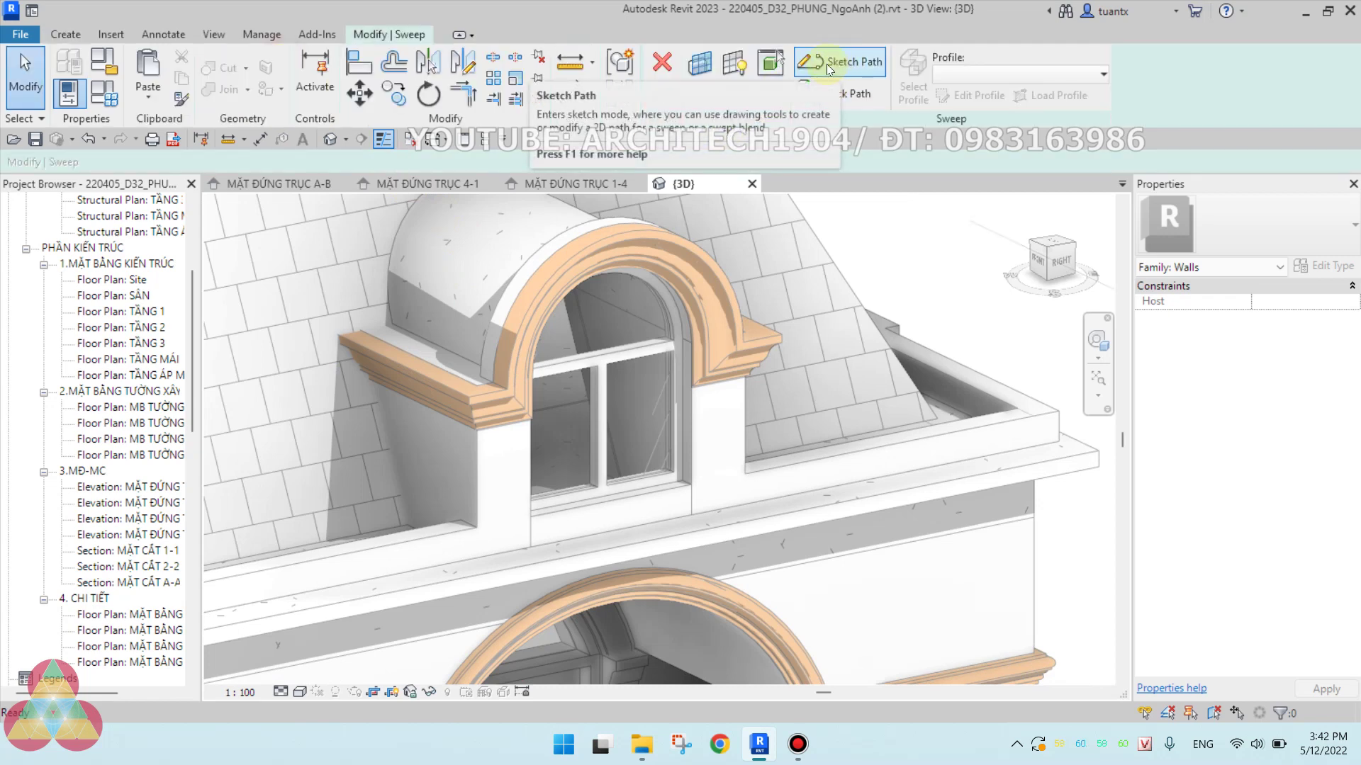
left_click(847, 93)
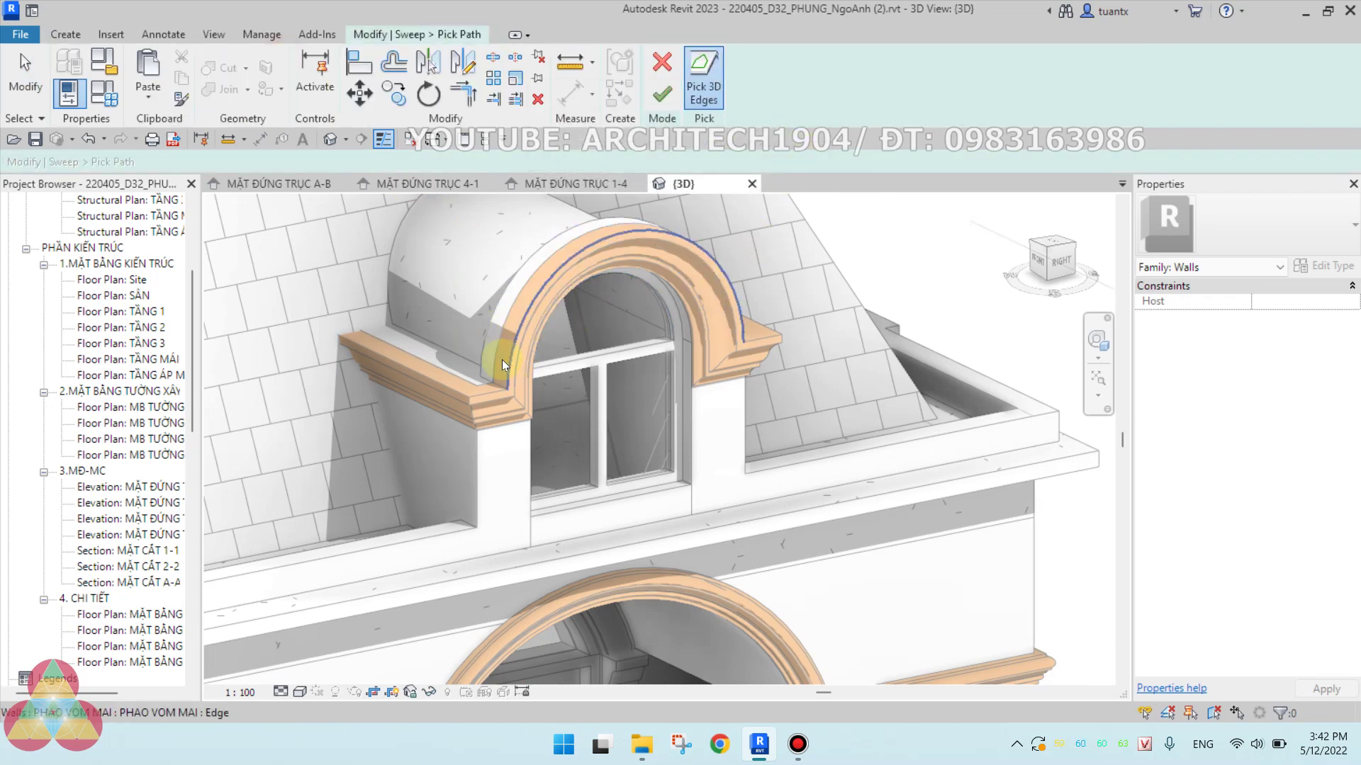
mouse_move(500, 387)
middle_mouse_down("shift")
mouse_move(455, 304)
mouse_move(520, 272)
mouse_move(622, 258)
mouse_move(622, 303)
mouse_move(550, 370)
mouse_move(348, 384)
middle_mouse_up("shift")
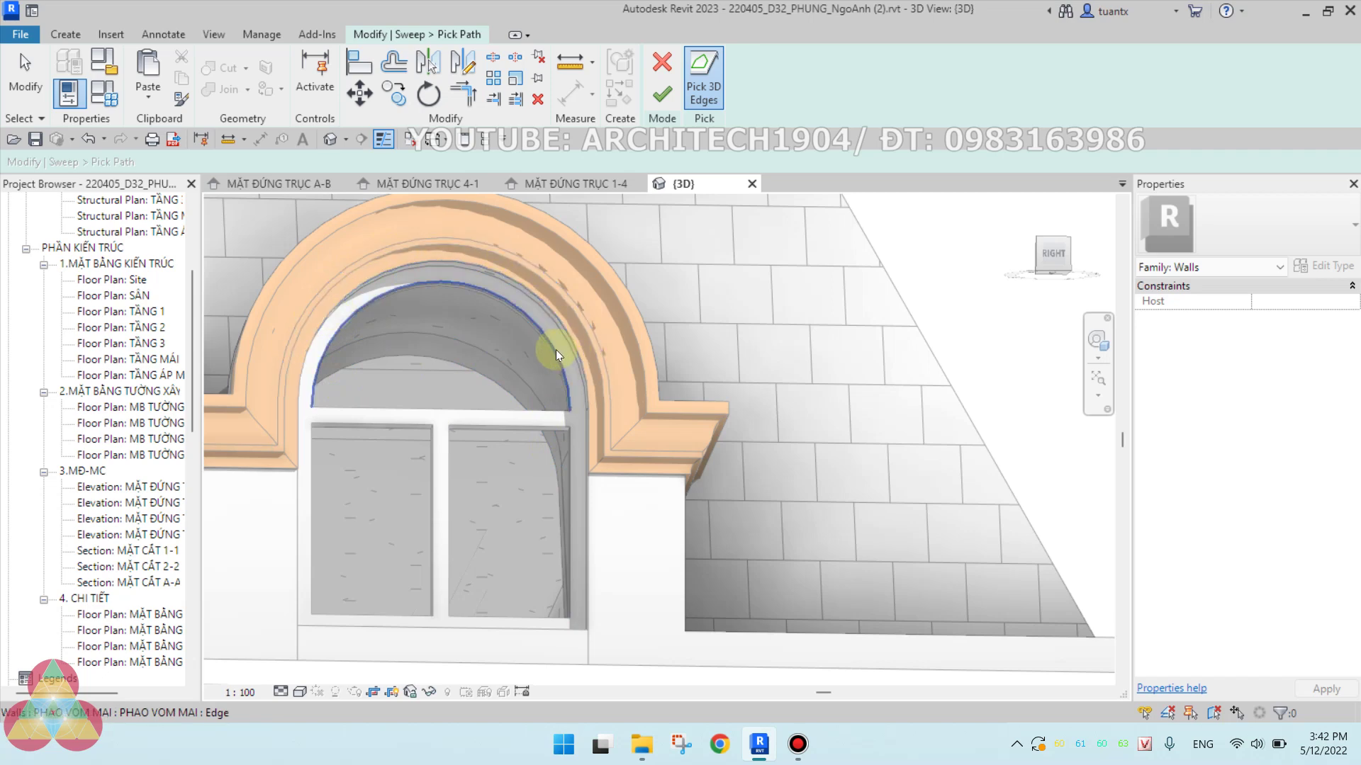
scroll(576, 416, "down", 2)
scroll(577, 446, "down", 1)
scroll(595, 485, "down", 2)
scroll(596, 486, "down", 2)
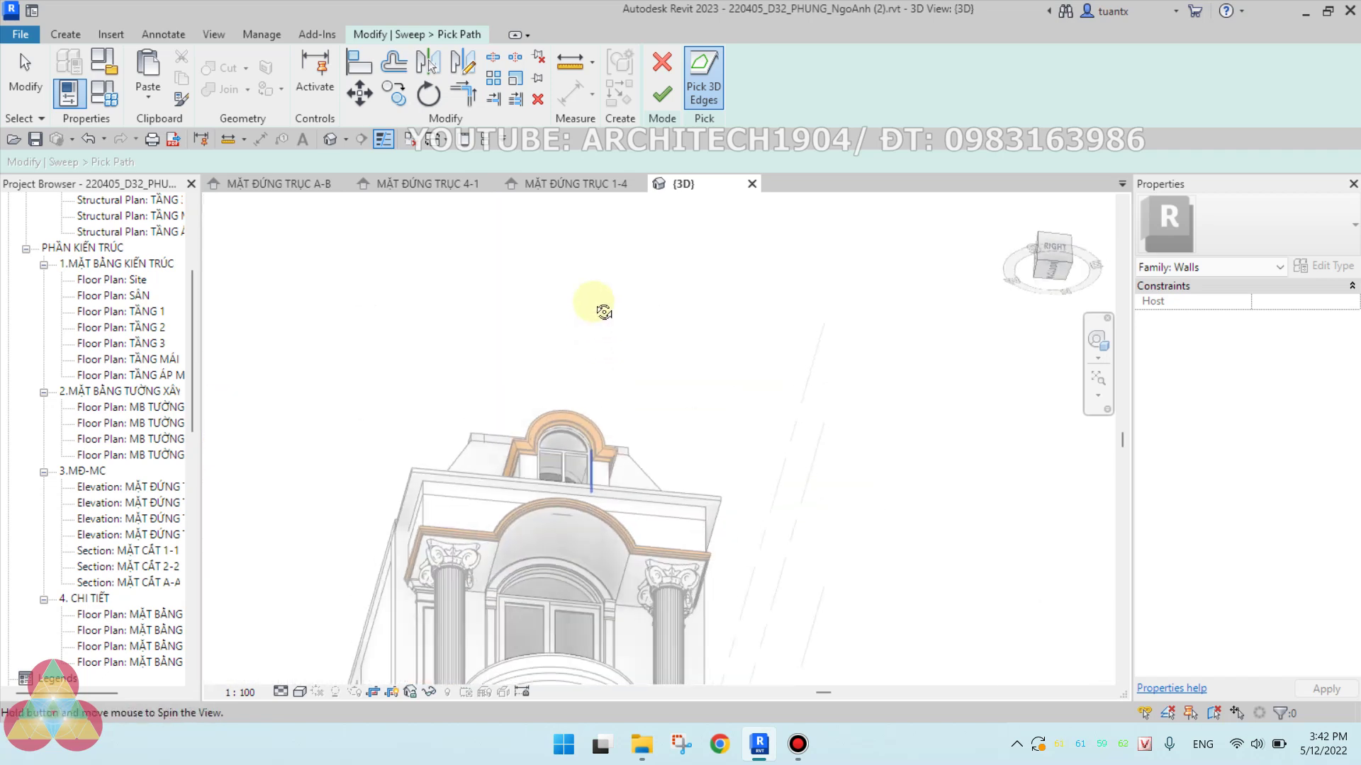
scroll(520, 593, "up", 3)
left_click(755, 550)
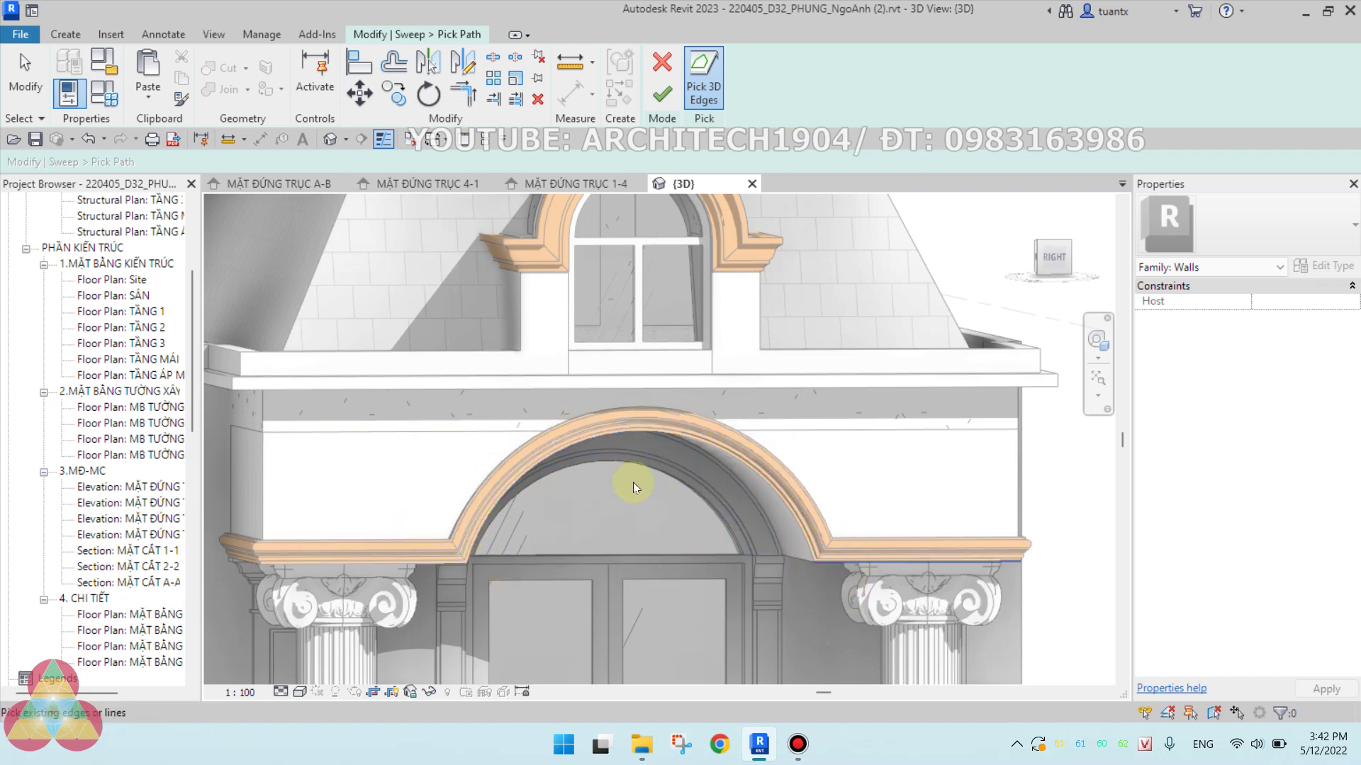
Add the molding's outer arc and lower horizontal edge to the sweep path.
scroll(462, 545, "up", 3)
scroll(465, 542, "up", 3)
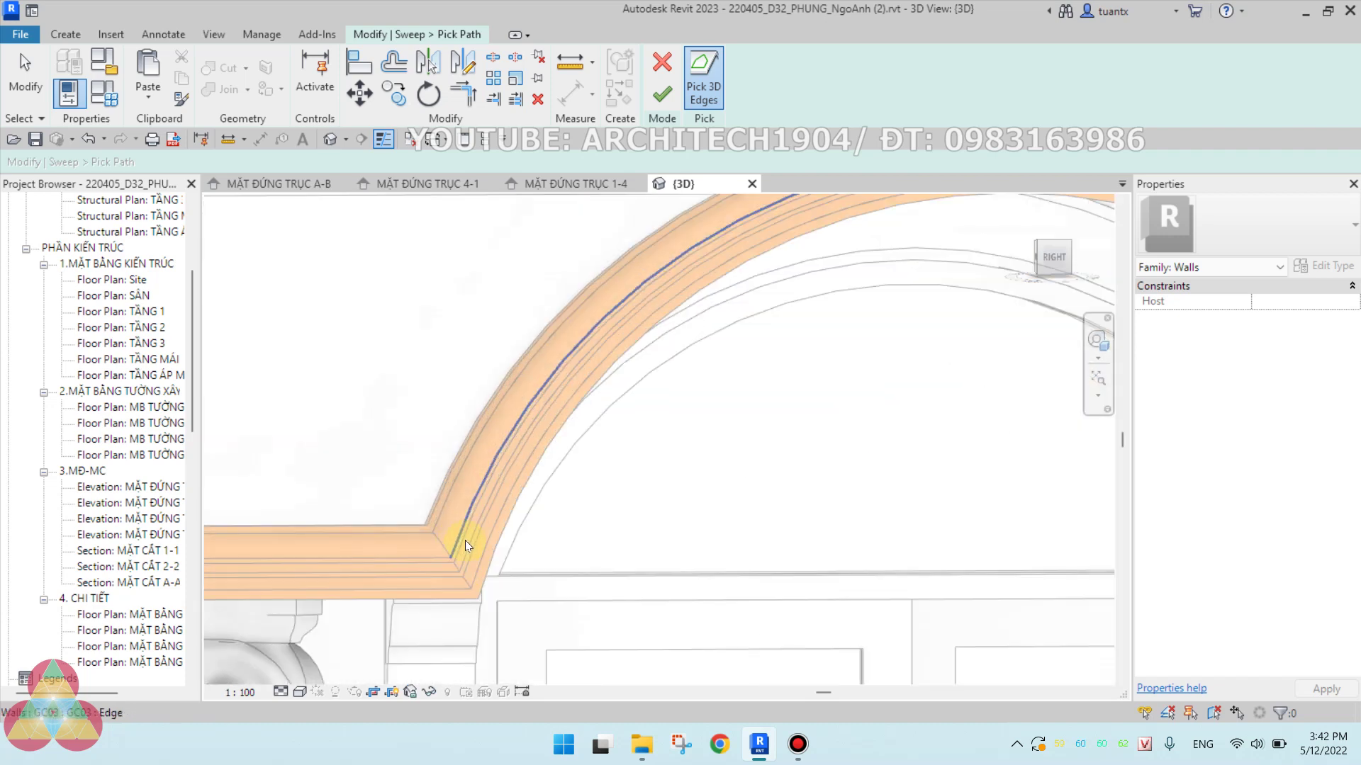
mouse_move(465, 540)
middle_mouse_down("shift")
mouse_move(545, 419)
mouse_move(448, 565)
middle_mouse_up("shift")
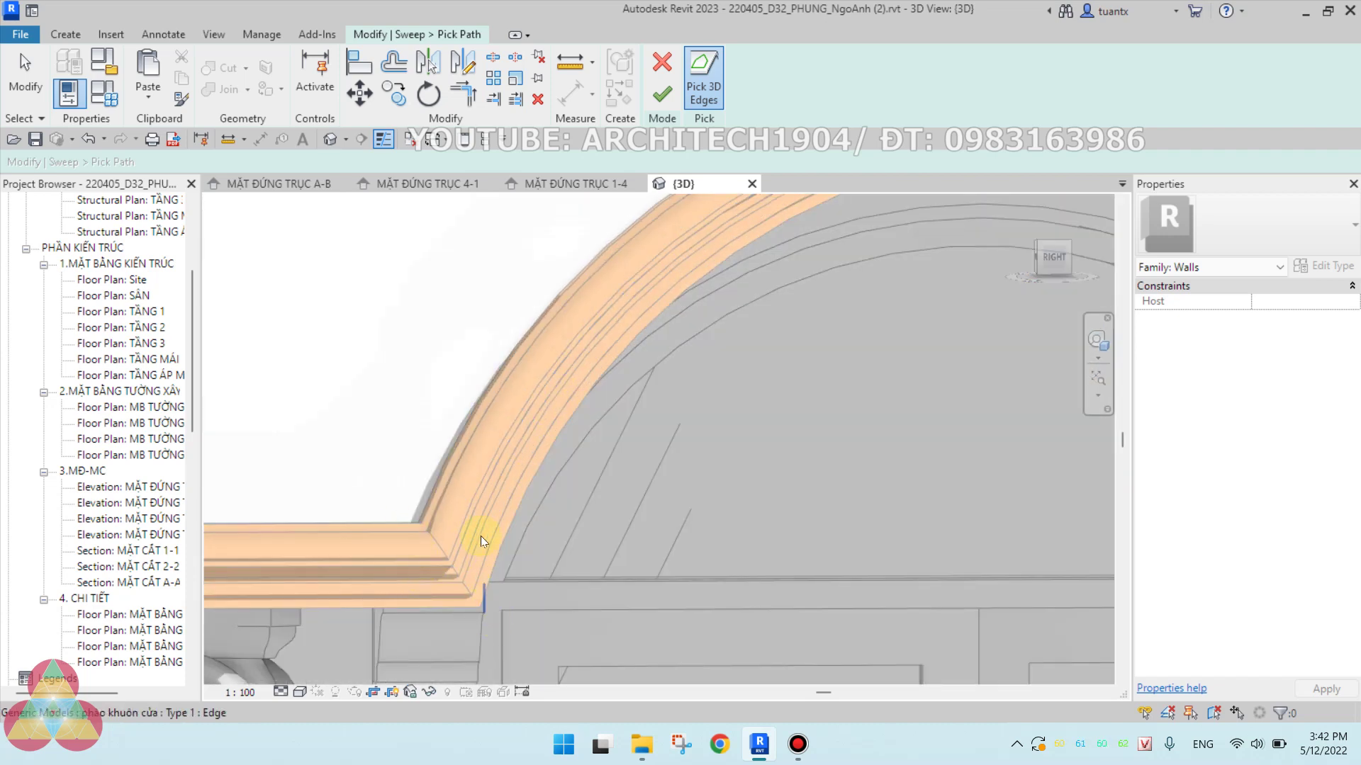
scroll(507, 579, "down", 3)
scroll(540, 522, "down", 4)
scroll(663, 356, "down", 2)
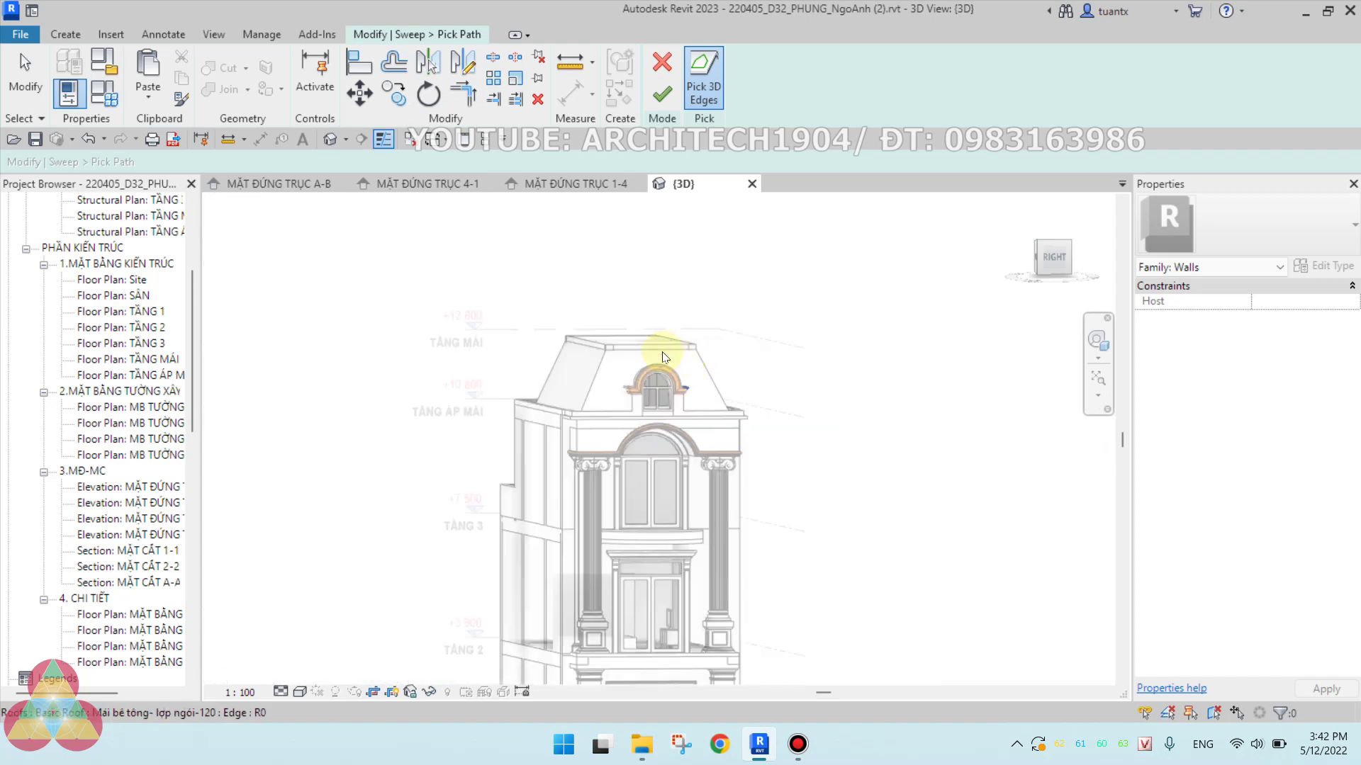
scroll(664, 356, "up", 3)
scroll(662, 372, "up", 3)
mouse_move(661, 372)
middle_mouse_down("shift")
mouse_move(692, 426)
mouse_move(729, 359)
middle_mouse_up("shift")
scroll(708, 376, "up", 2)
scroll(704, 401, "up", 1)
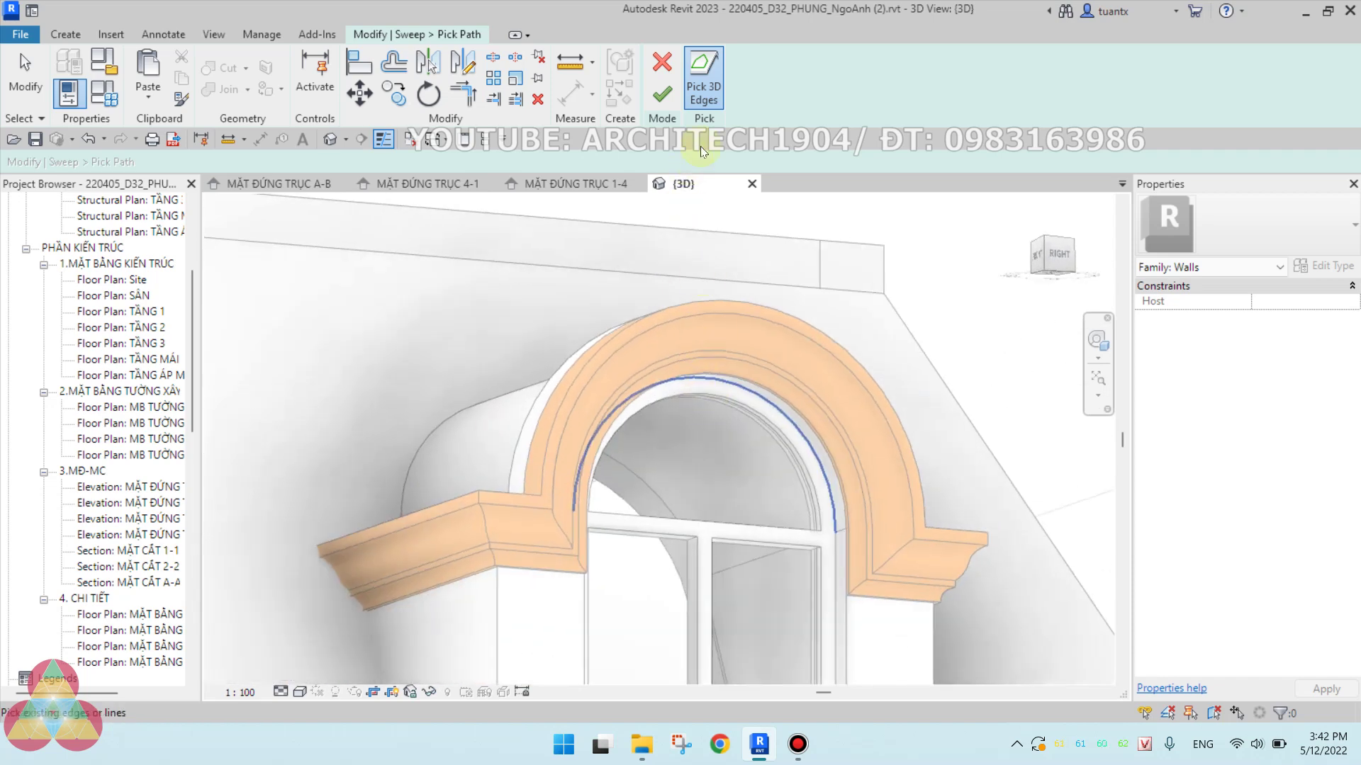
scroll(705, 213, "down", 2)
middle_click_drag(708, 349, 723, 403, "shift")
scroll(694, 524, "up", 2)
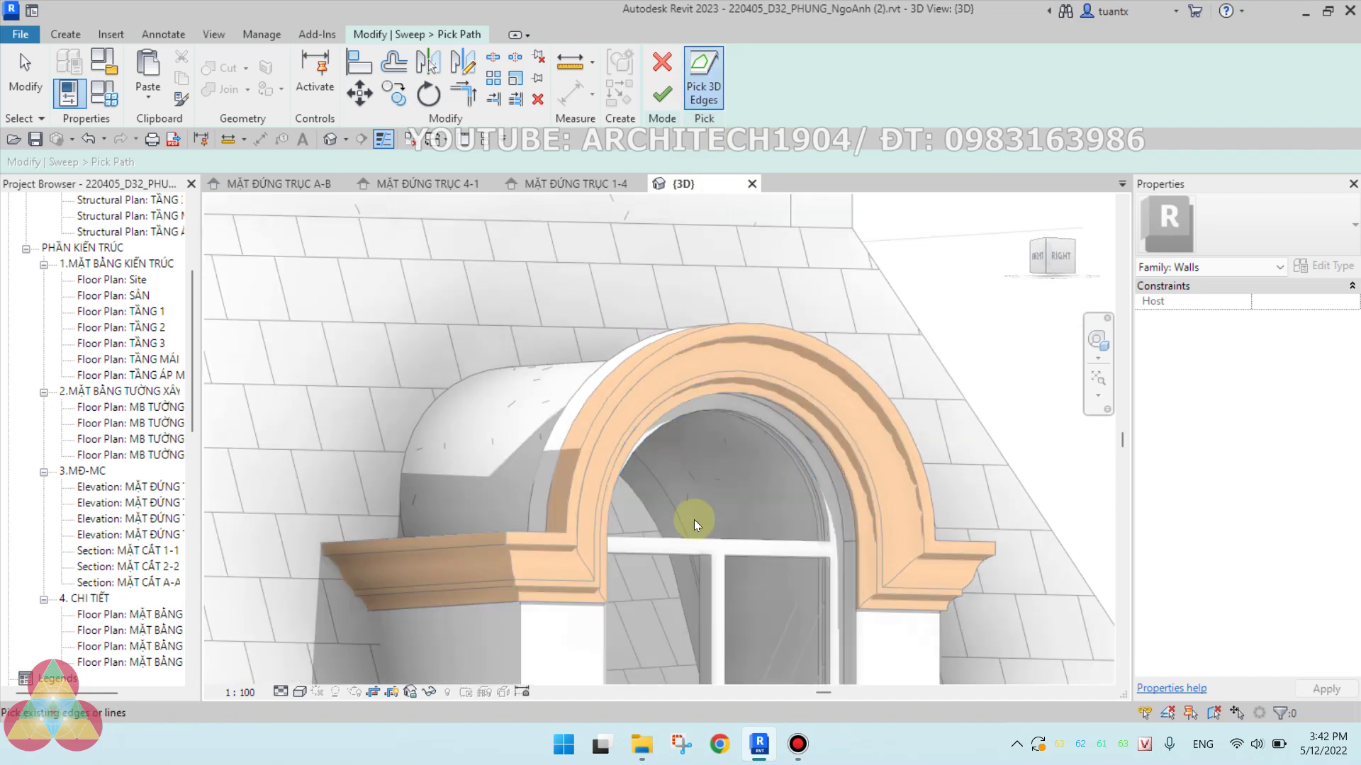
mouse_move(694, 524)
middle_mouse_down("shift")
mouse_move(577, 510)
mouse_move(476, 477)
middle_mouse_up("shift")
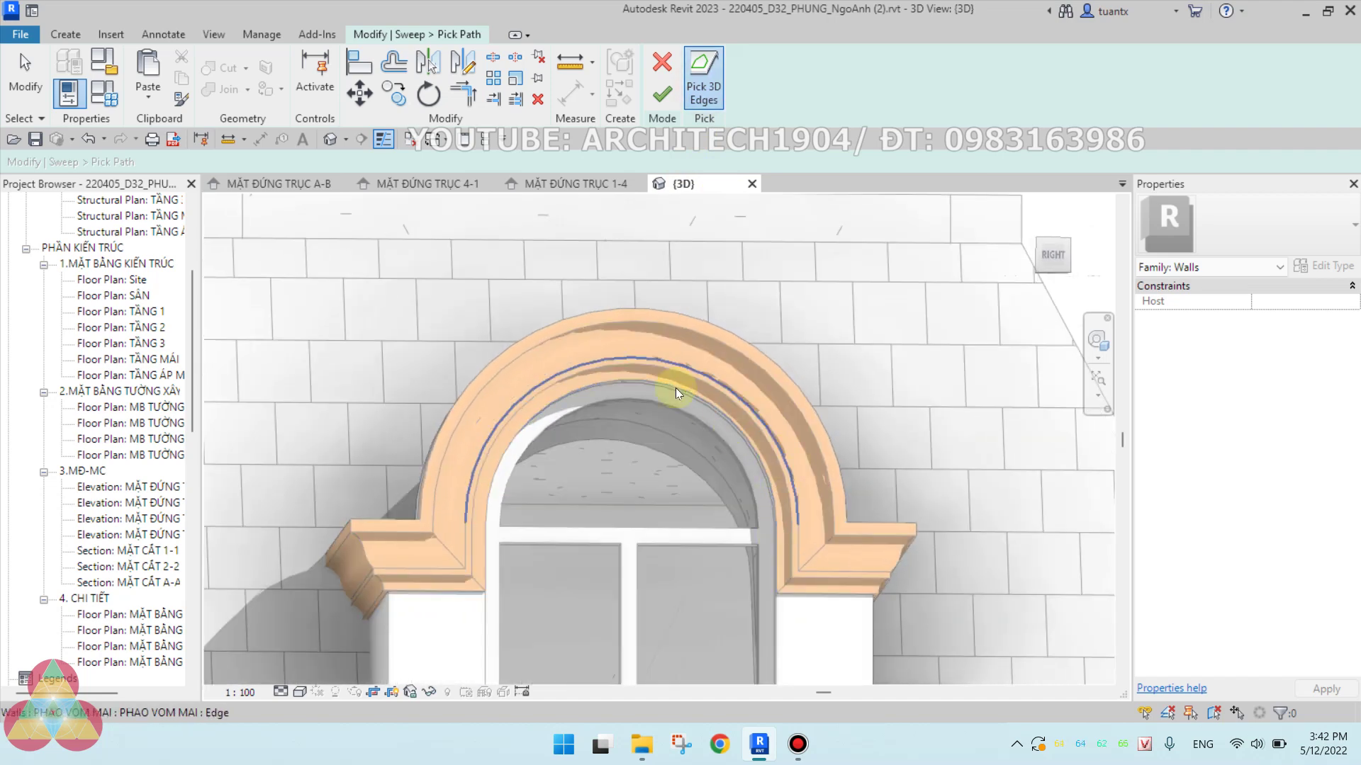
mouse_move(638, 440)
middle_mouse_down("shift")
mouse_move(736, 613)
mouse_move(738, 553)
mouse_move(671, 295)
mouse_move(788, 352)
mouse_move(738, 378)
mouse_move(744, 388)
mouse_move(639, 271)
middle_mouse_up("shift")
scroll(781, 363, "up", 3)
scroll(744, 360, "down", 2)
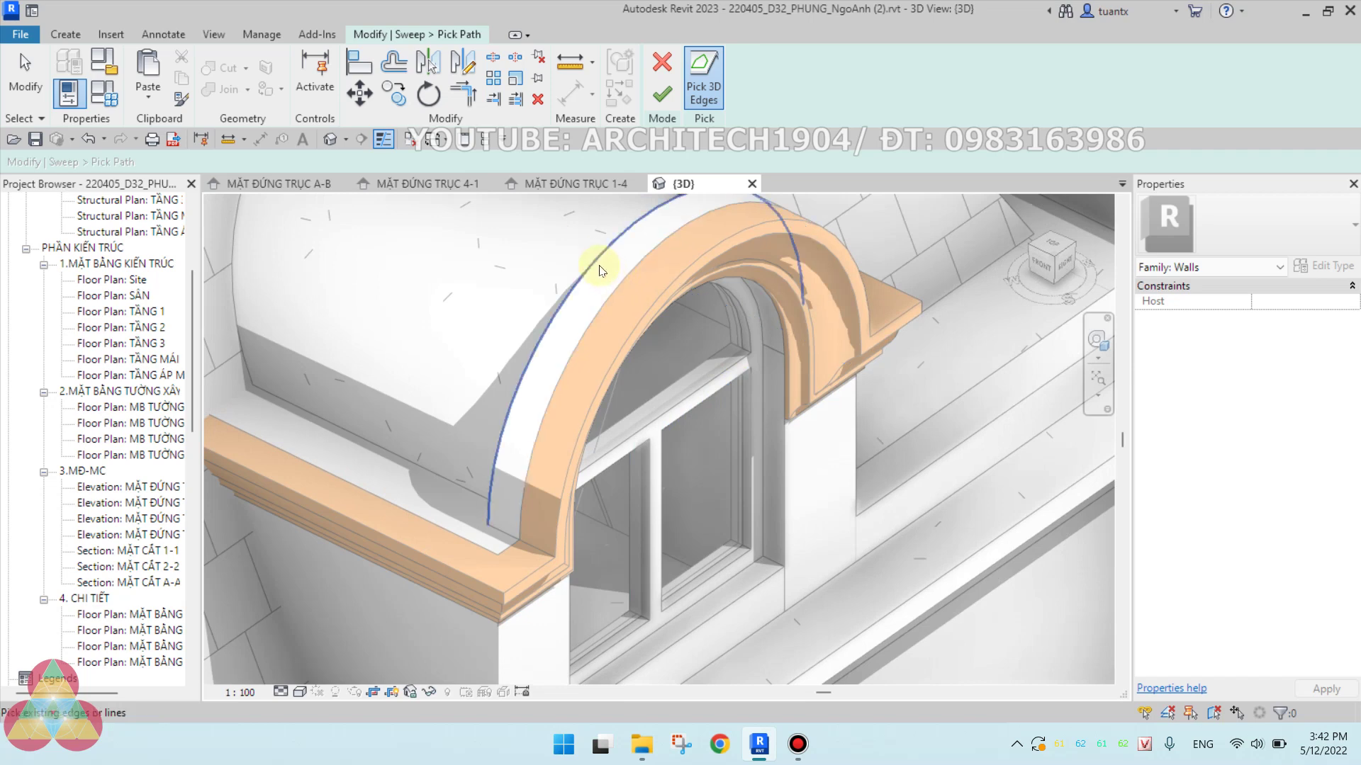
left_click(624, 274)
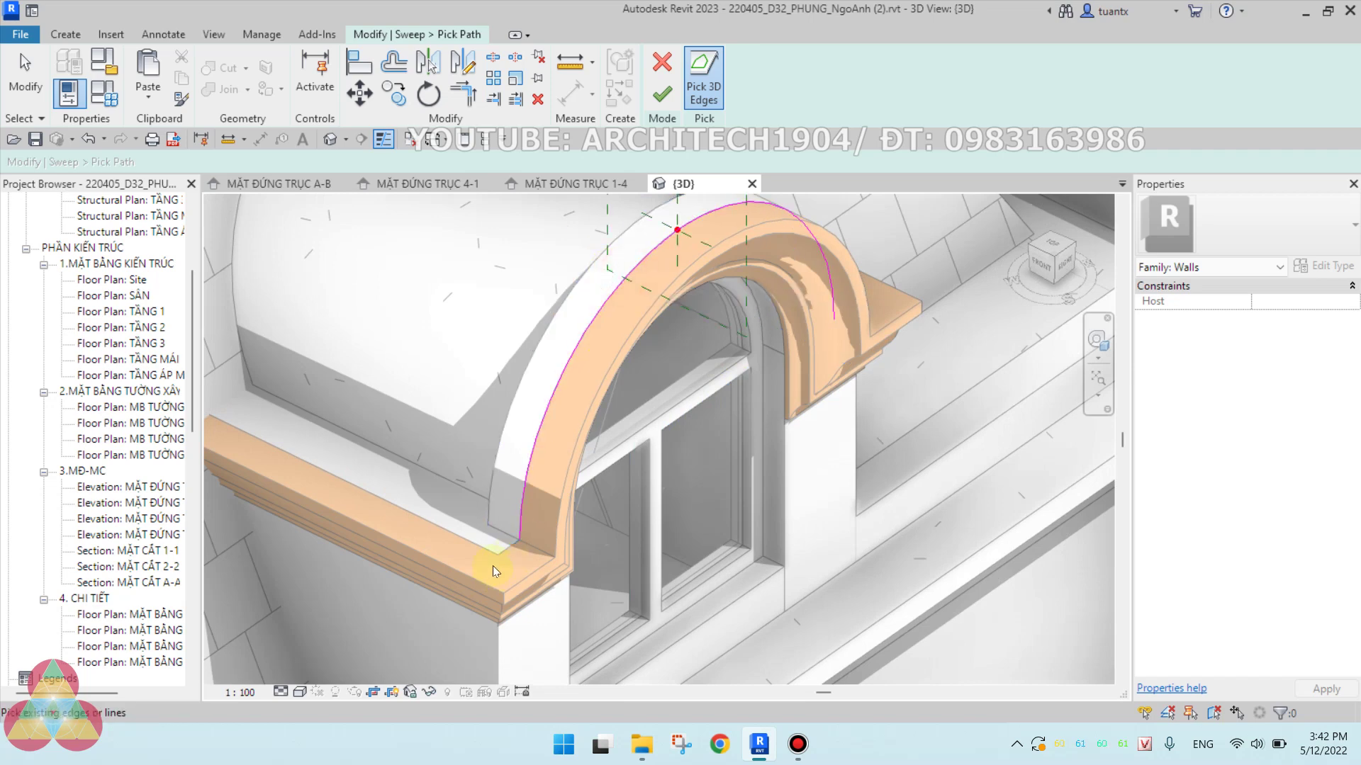
left_click(489, 542)
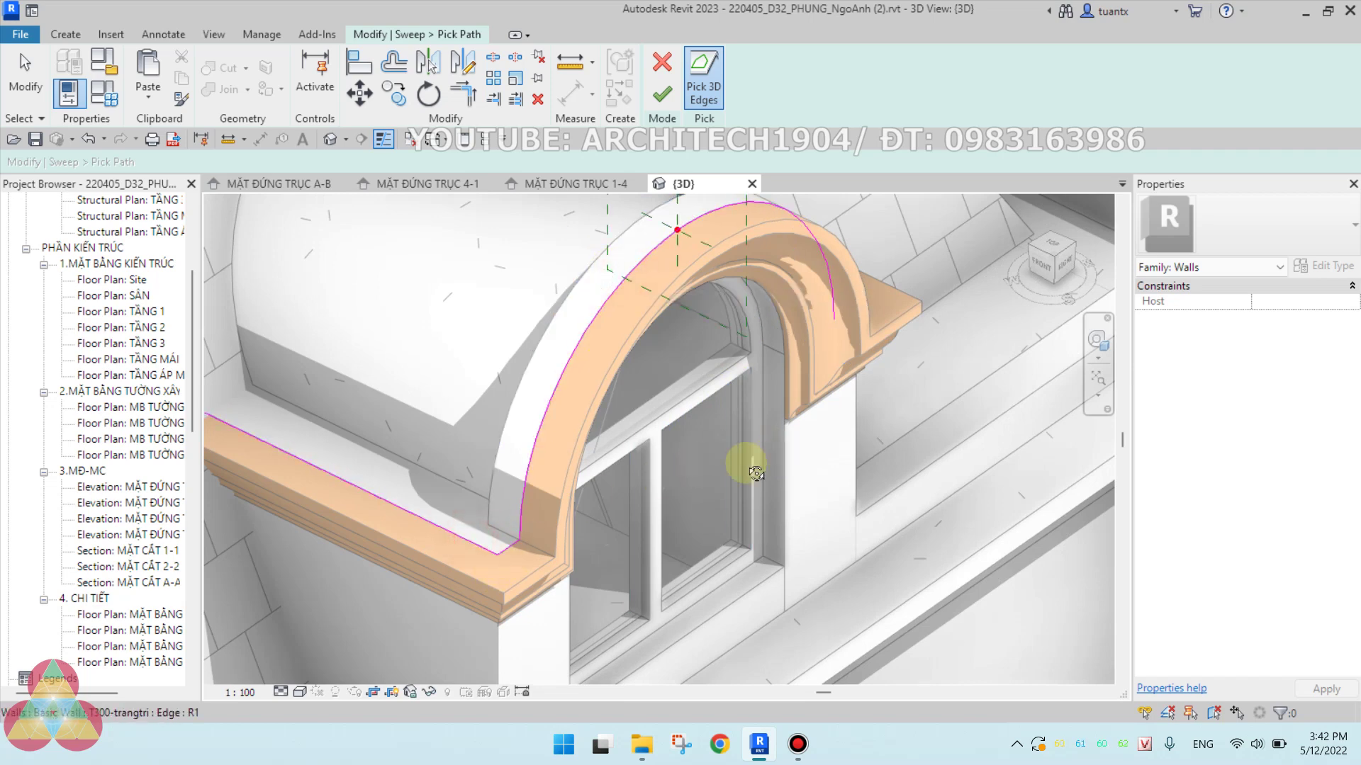
Add the right sill edge to the path and finish the path sketch.
mouse_move(756, 474)
middle_mouse_down("shift")
mouse_move(587, 462)
mouse_move(532, 477)
middle_mouse_up("shift")
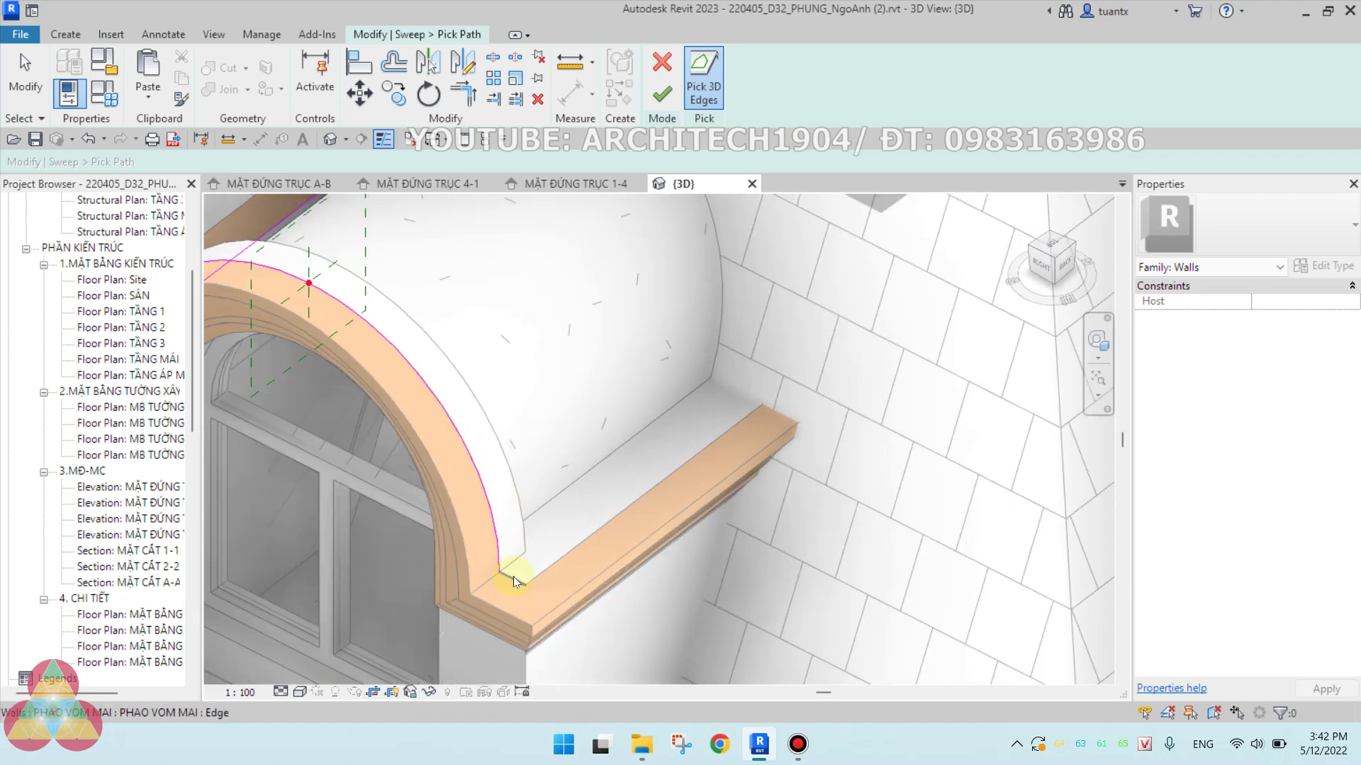
left_click(605, 533)
middle_click_drag(605, 533, 431, 357, "shift")
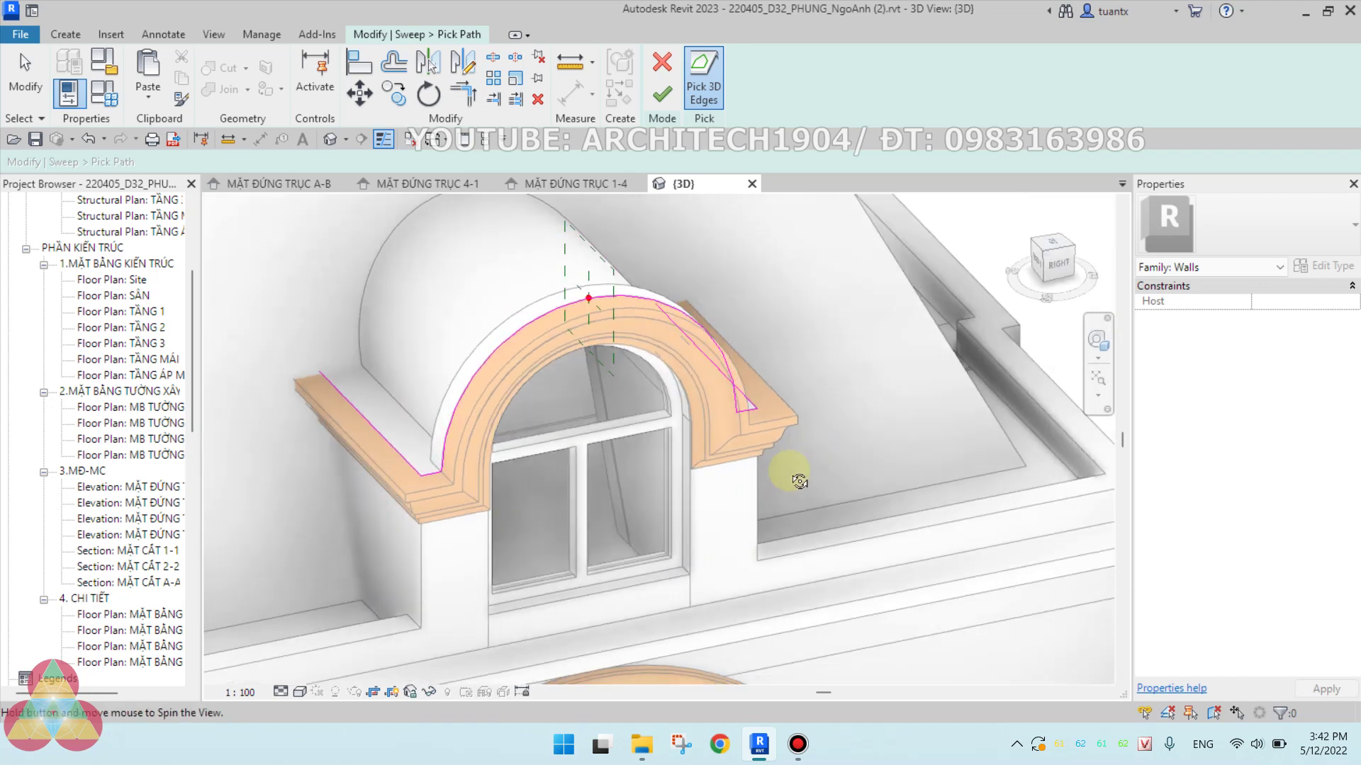
left_click(662, 94)
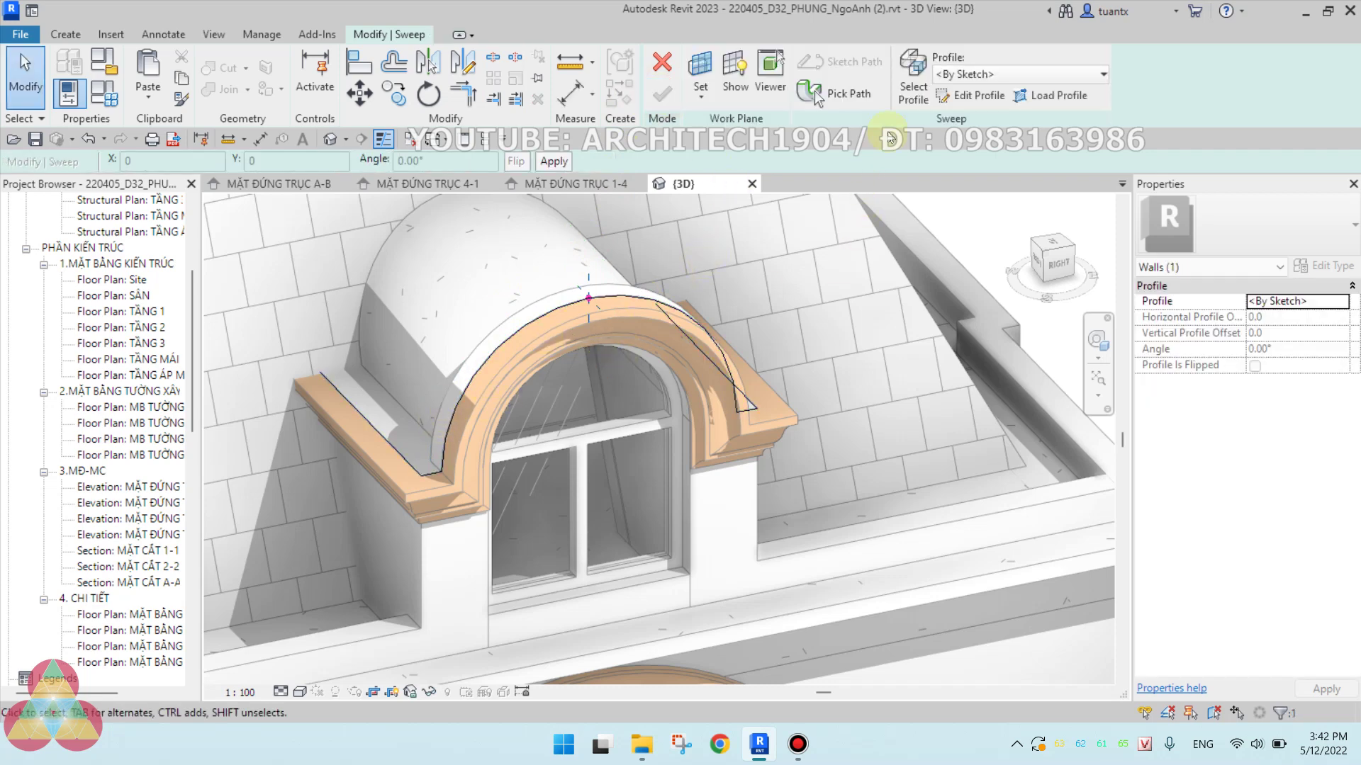
Load the 2D profile mái family from Recent Documents into the project.
left_click(986, 76)
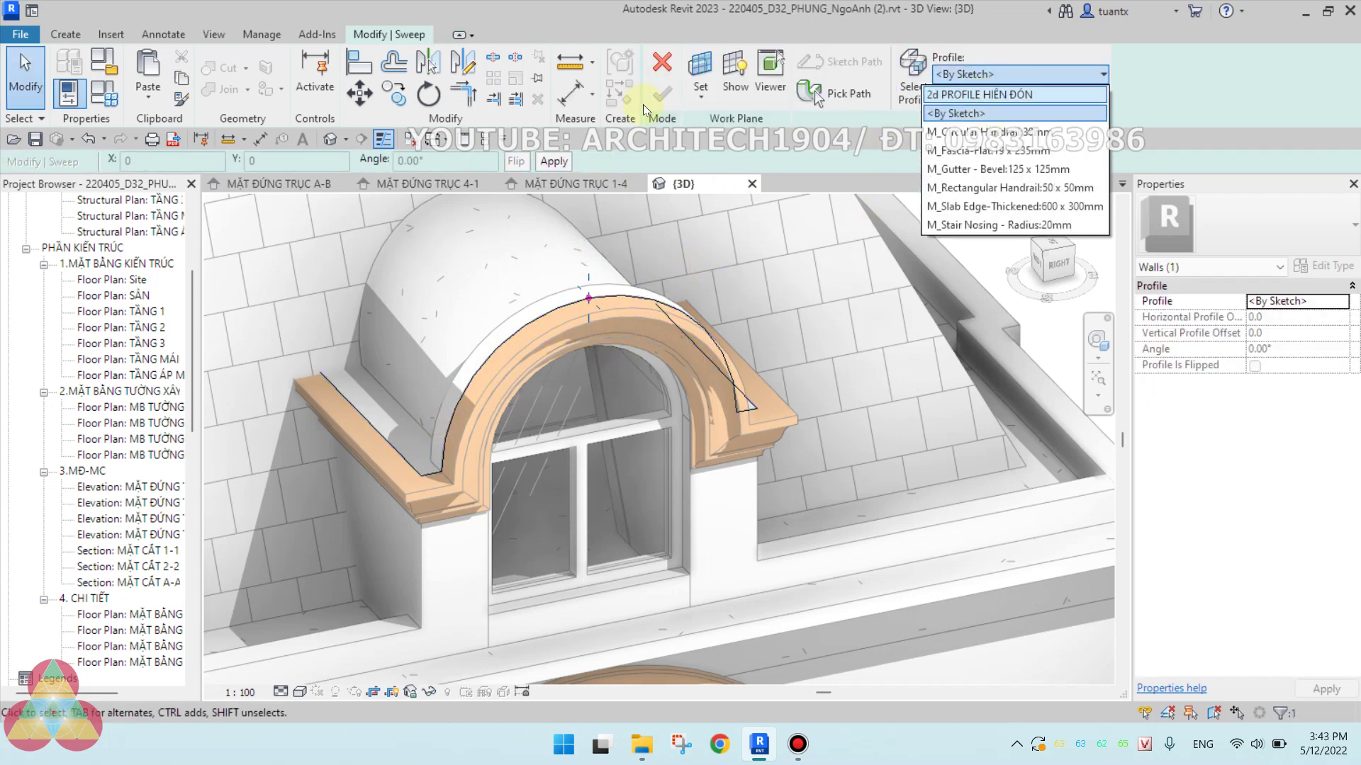
left_click(46, 32)
left_click(20, 35)
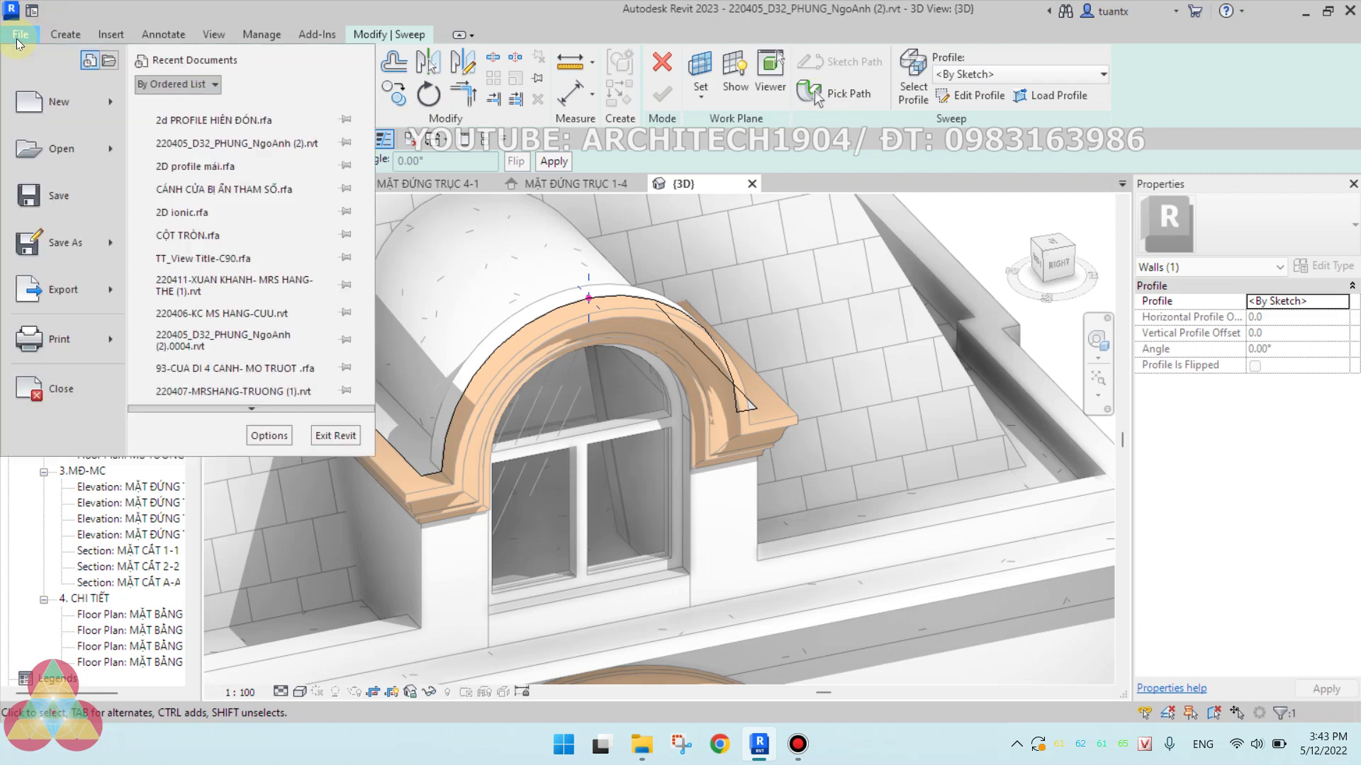
left_click(179, 166)
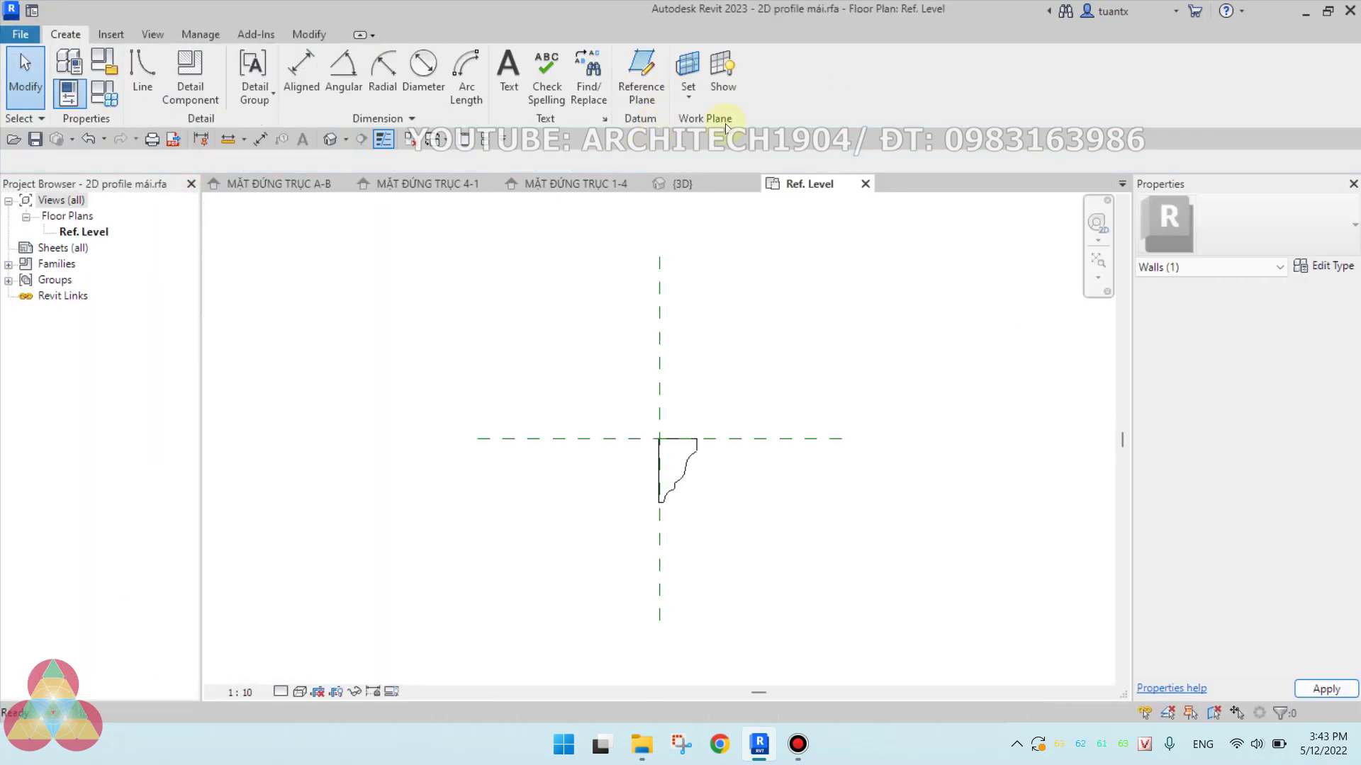
left_click(837, 76)
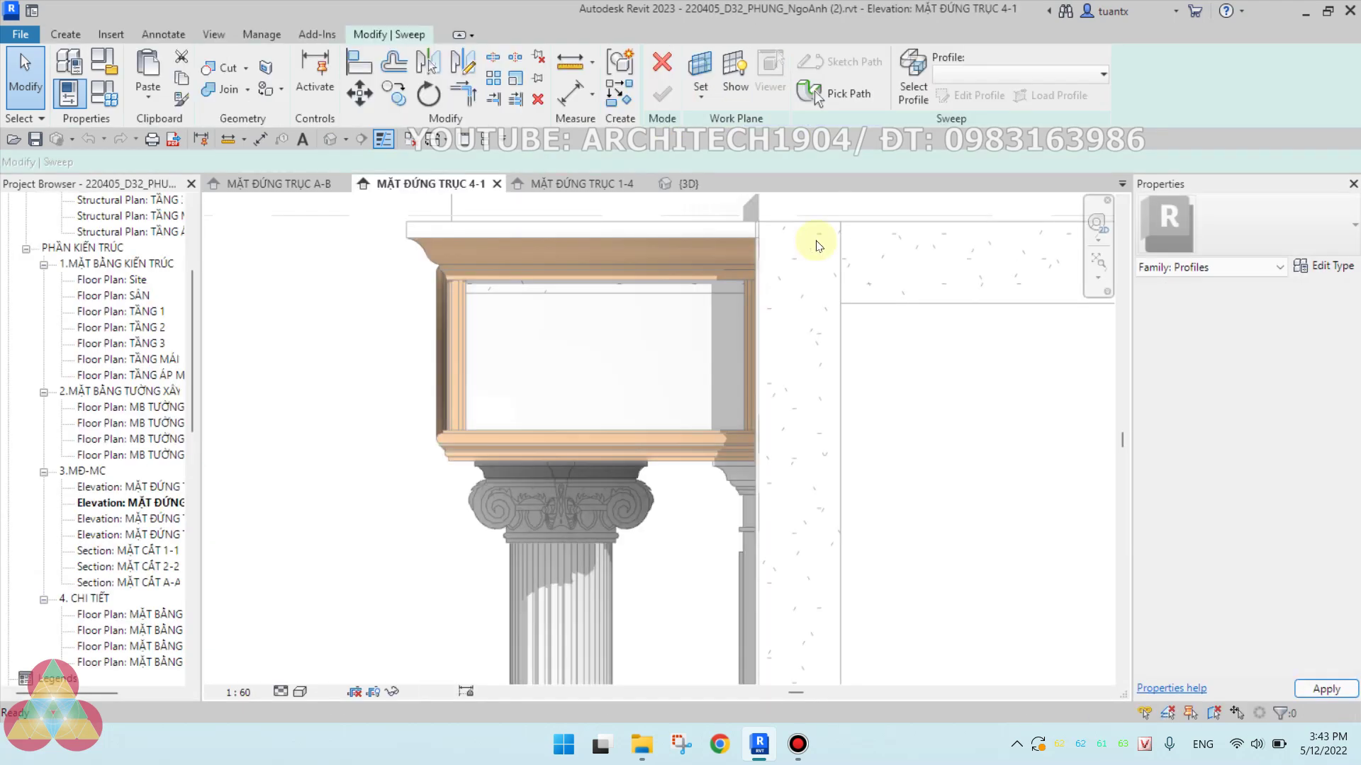
In the 3D view, assign 2D profile mái as the sweep profile.
left_click(917, 88)
left_click(691, 183)
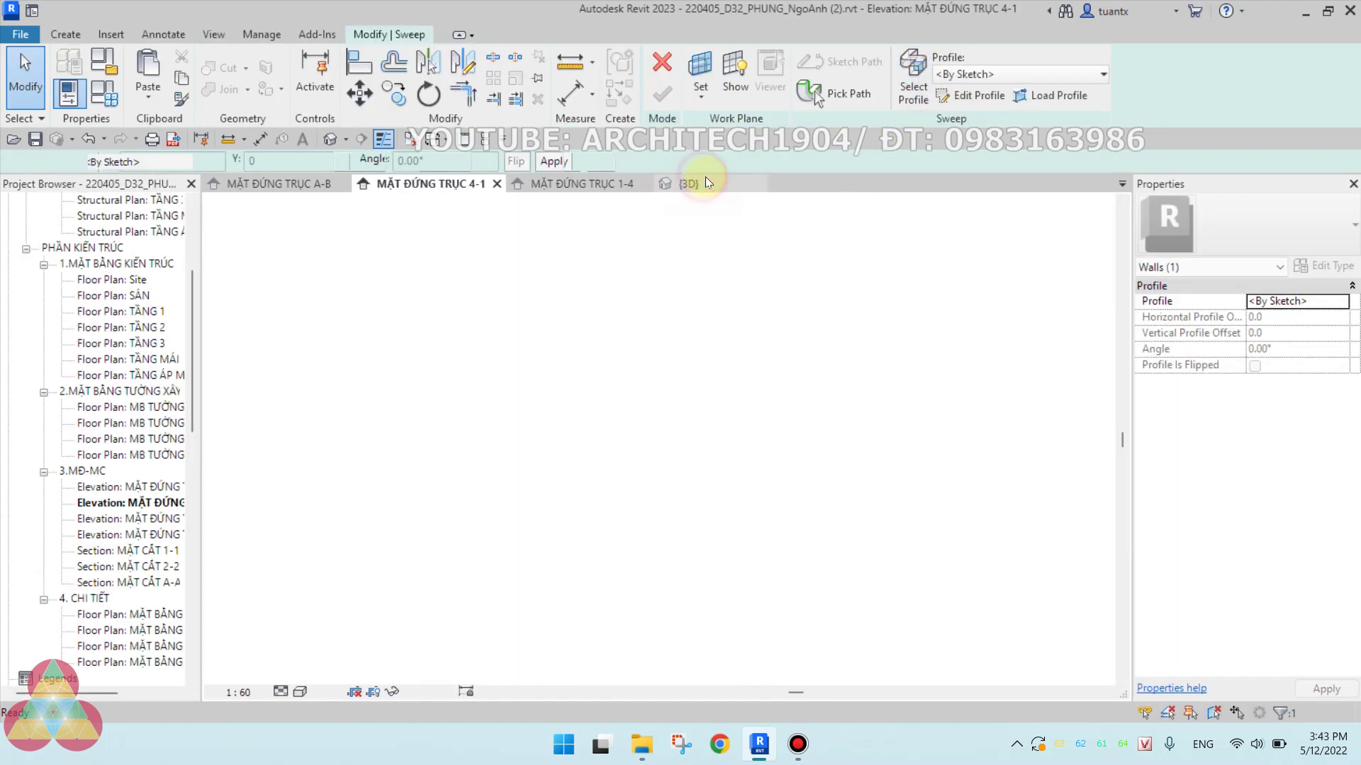
left_click(989, 78)
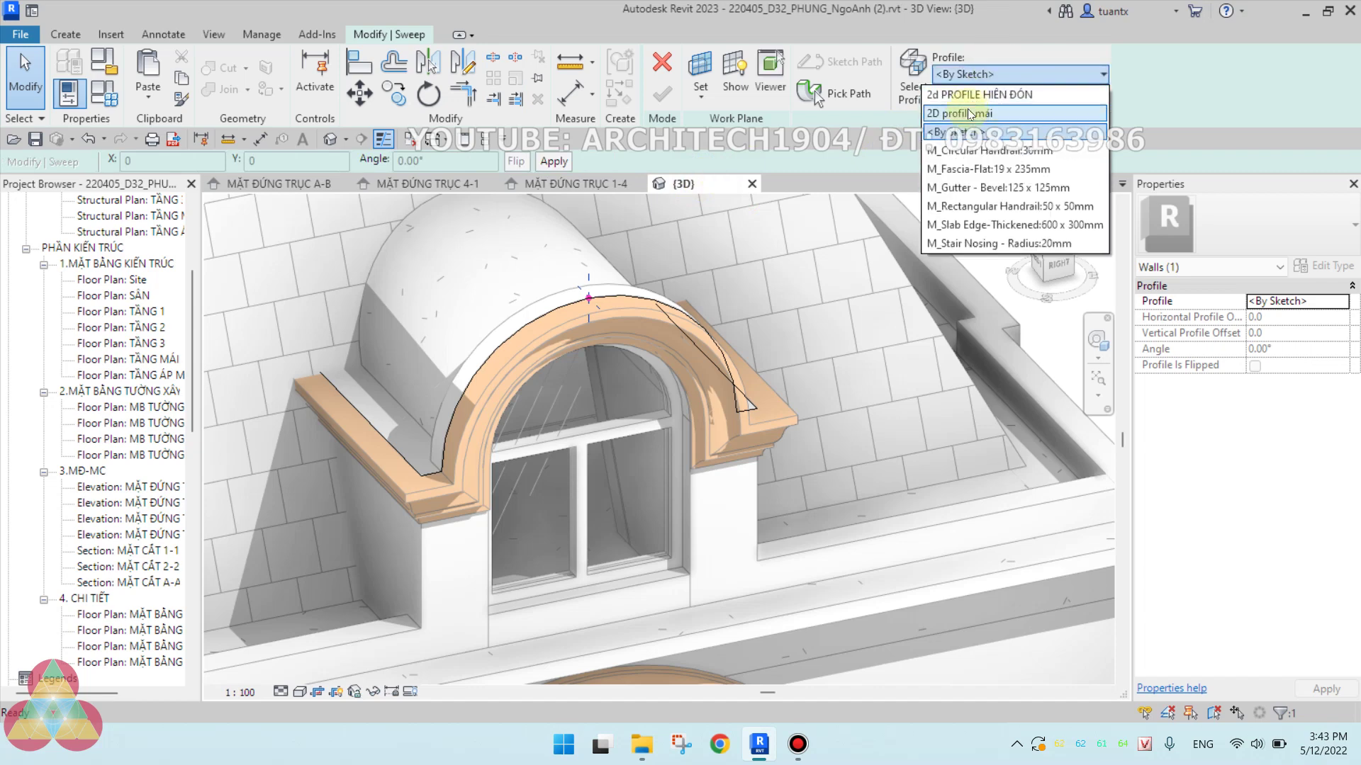
left_click(969, 113)
Rotate the sweep profile to -90° and finish the sweep.
middle_click_drag(717, 340, 824, 347, "shift")
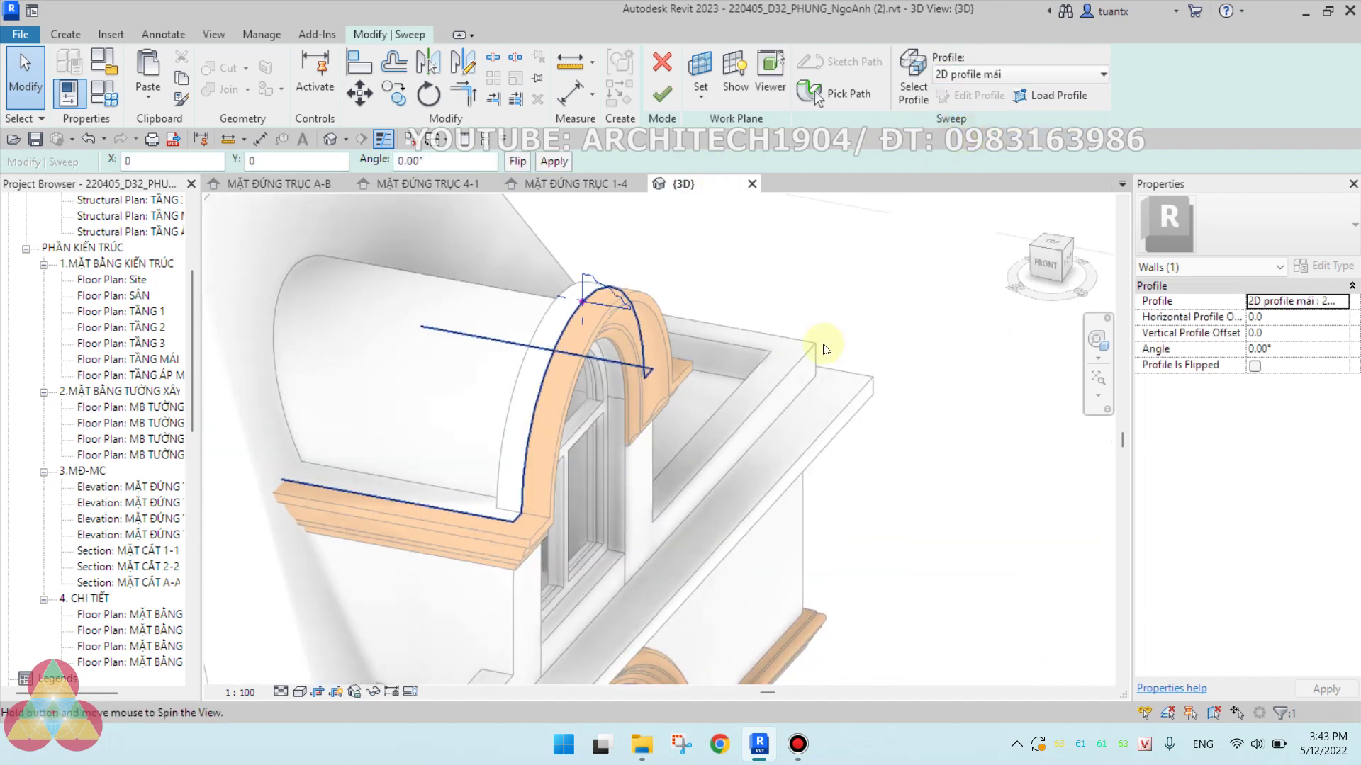
scroll(607, 322, "up", 4)
left_click(1290, 350)
type("90")
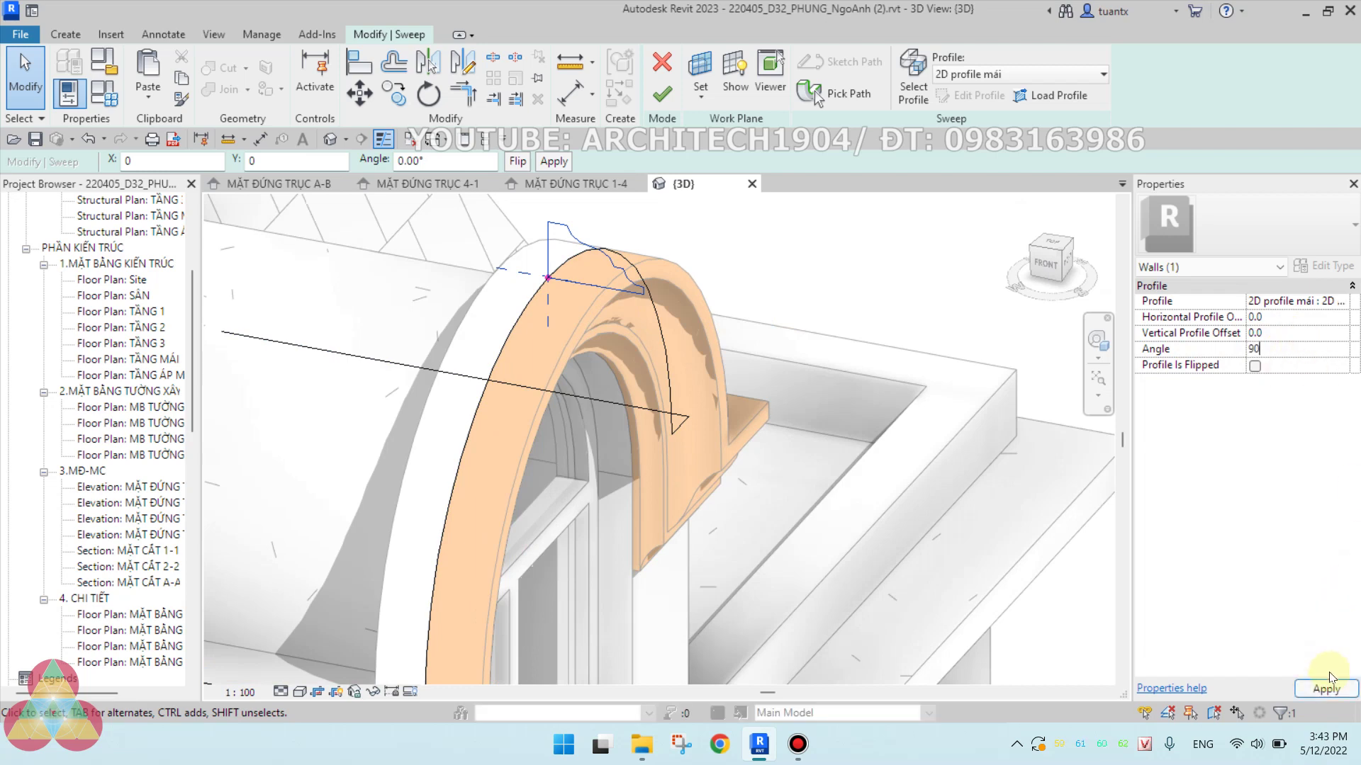
left_click(1328, 688)
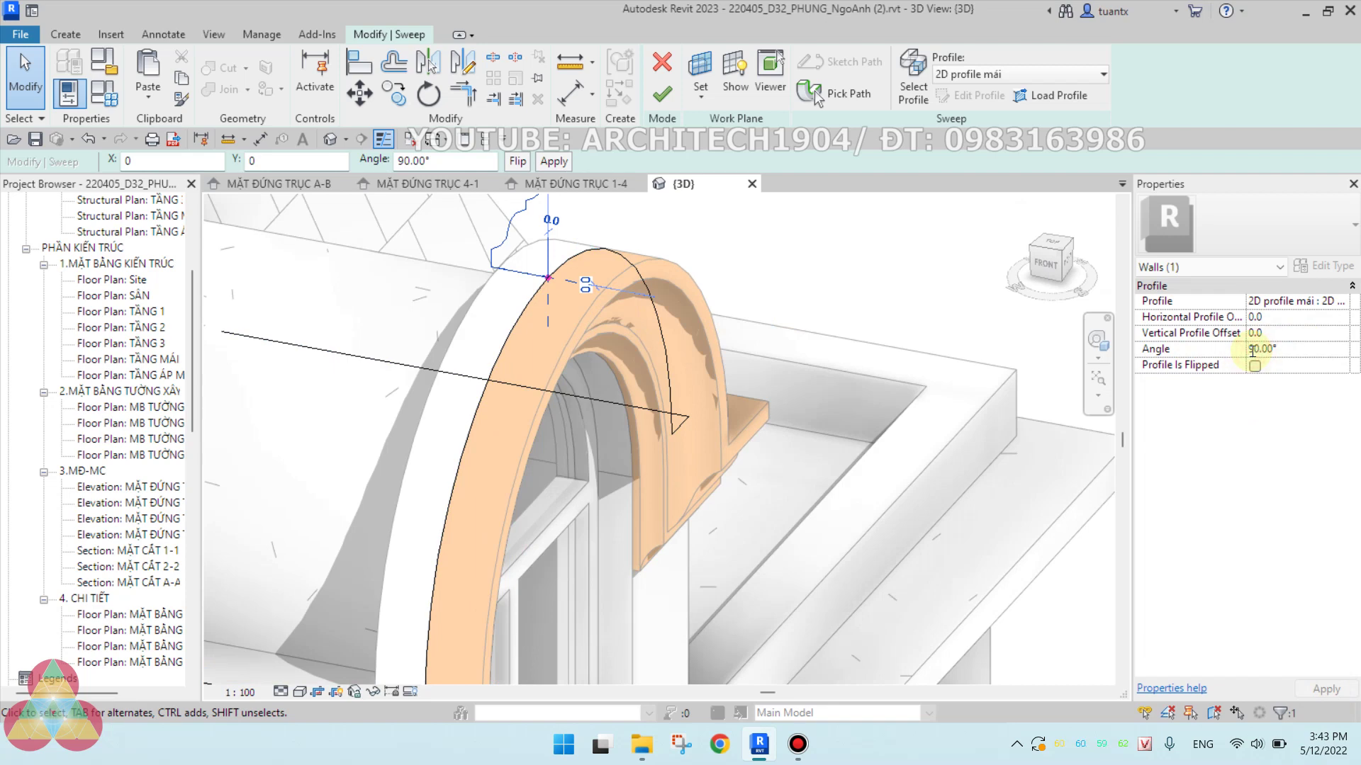
left_click(1325, 689)
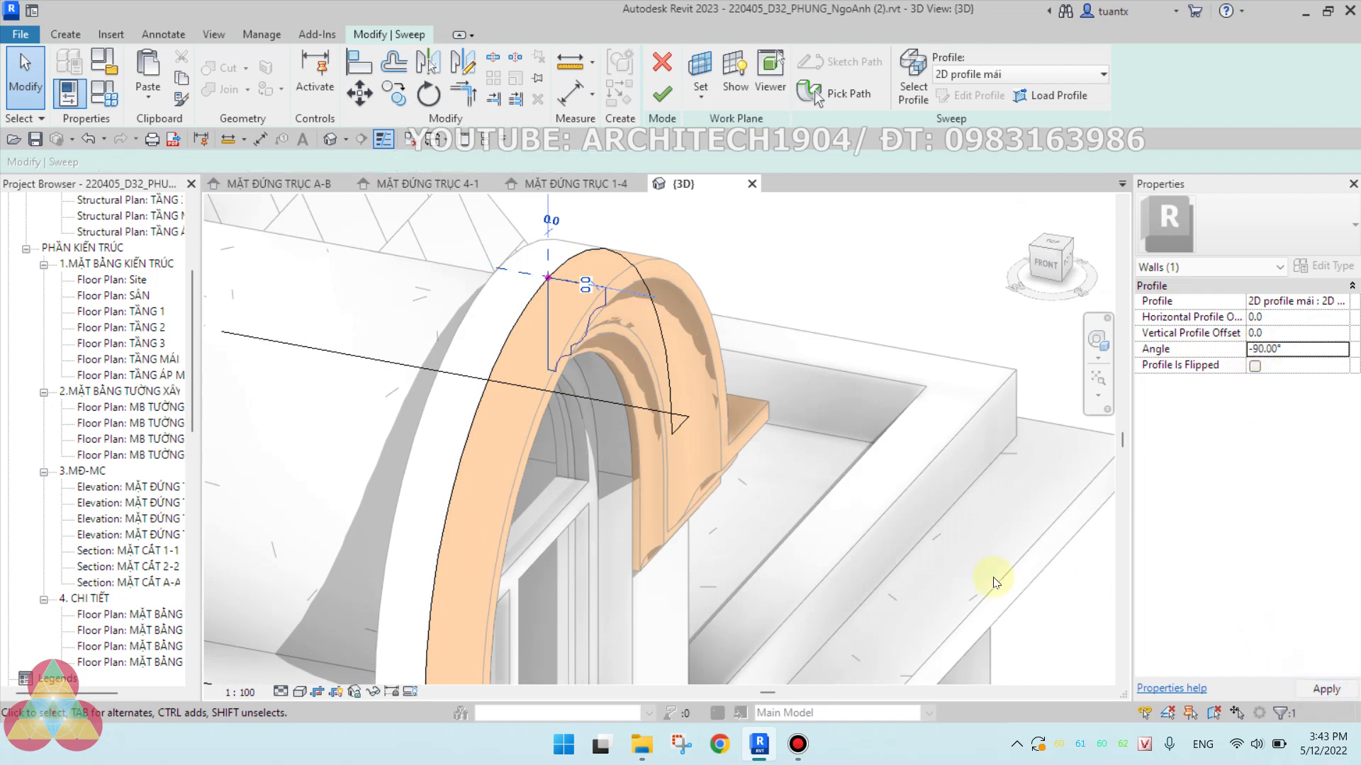
middle_click_drag(698, 419, 562, 434, "shift")
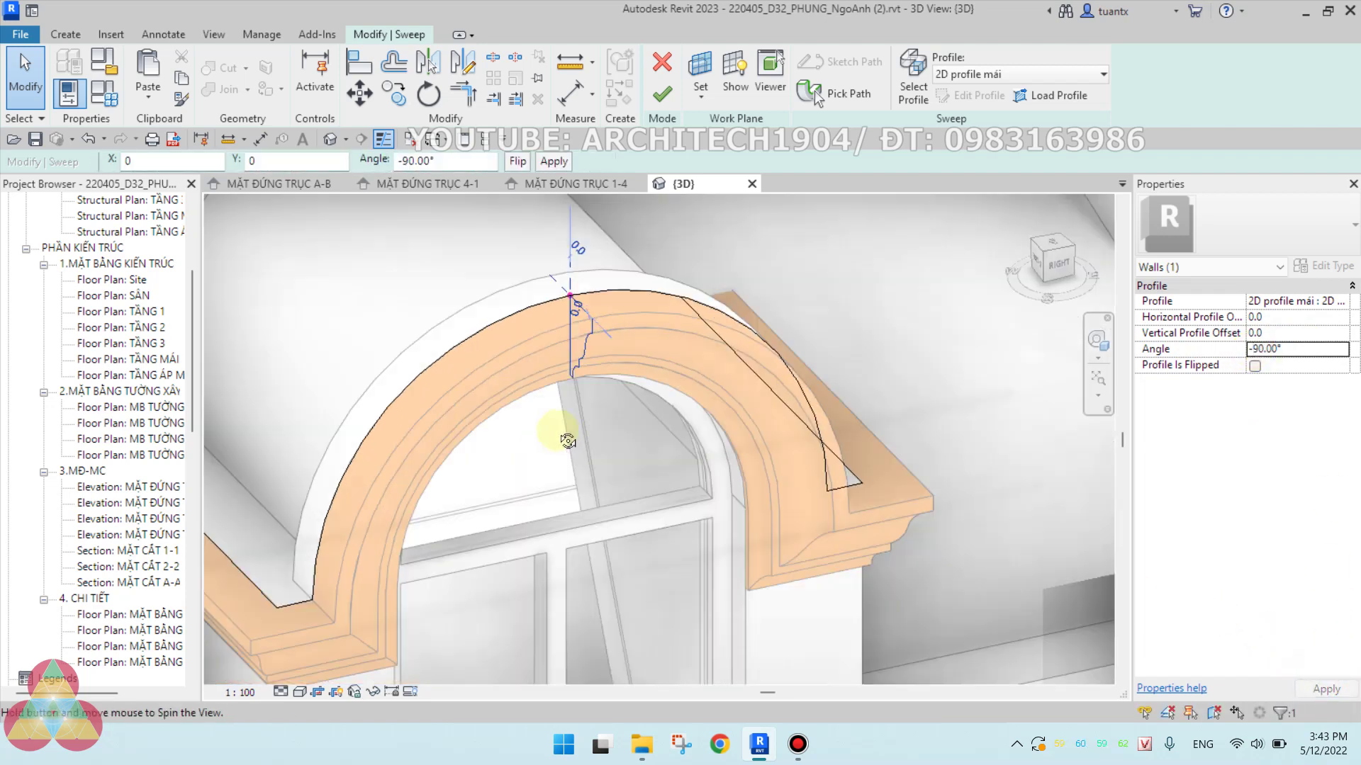
left_click(665, 94)
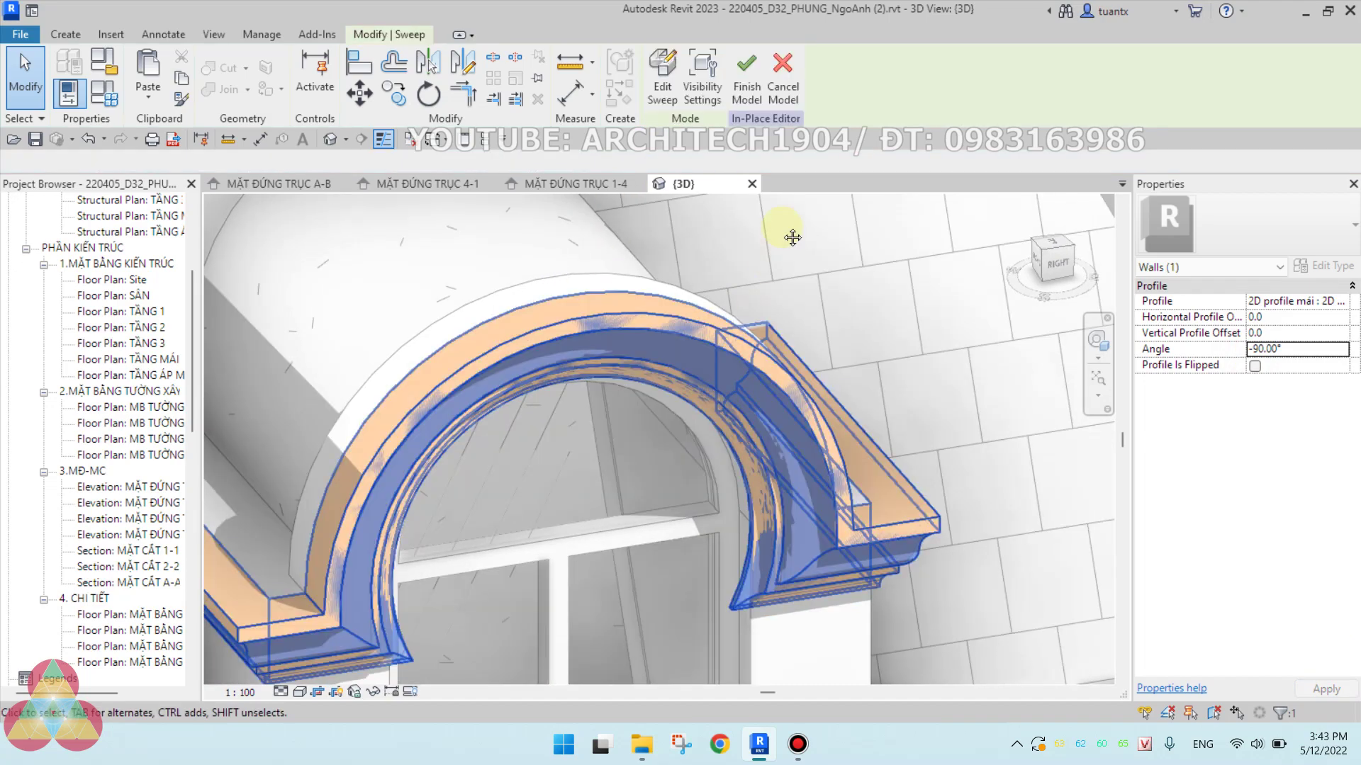
Orbit to face the dormer arch and select the new molding sweep.
mouse_move(789, 228)
middle_mouse_down("shift")
mouse_move(737, 486)
mouse_move(755, 454)
mouse_move(832, 479)
mouse_move(817, 385)
middle_mouse_up("shift")
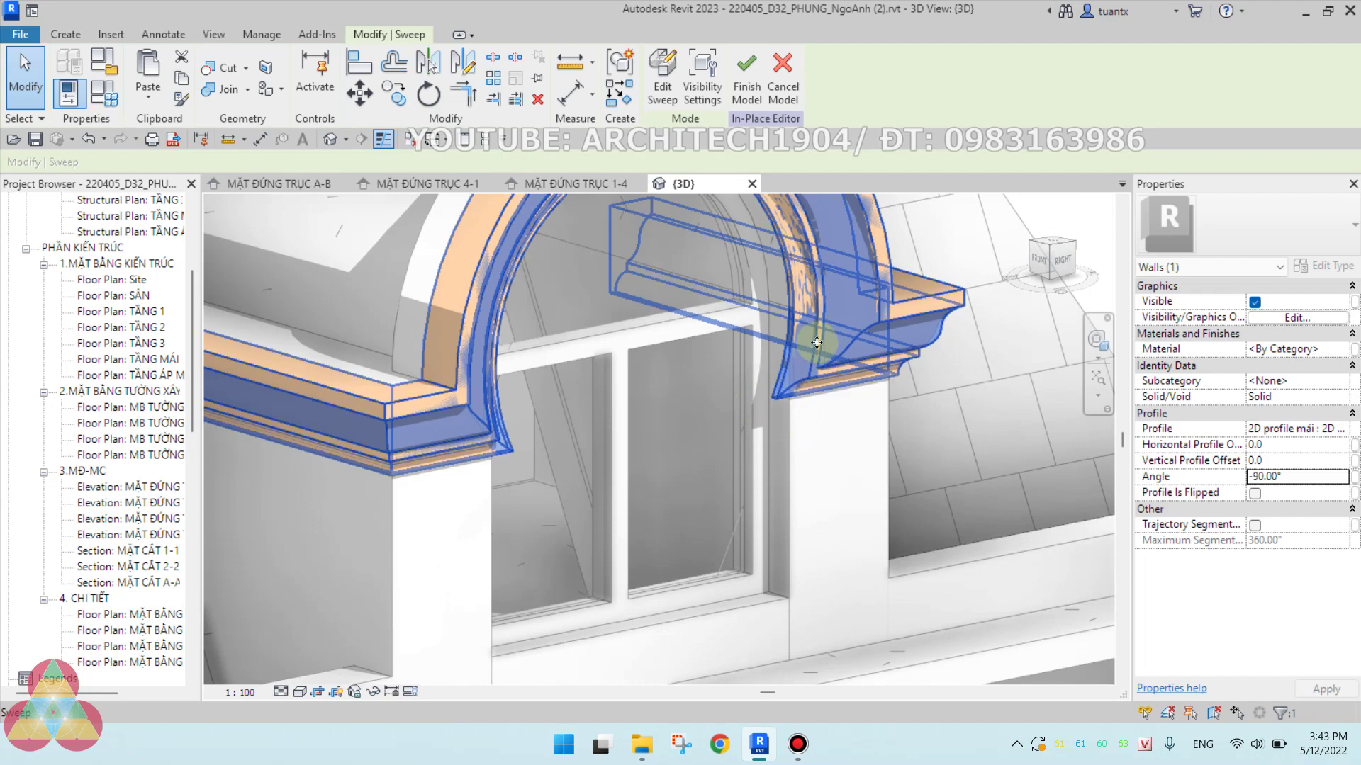
mouse_move(822, 375)
middle_mouse_down("shift")
mouse_move(638, 368)
mouse_move(404, 318)
mouse_move(475, 410)
middle_mouse_up("shift")
scroll(450, 305, "down", 3)
scroll(392, 427, "up", 1)
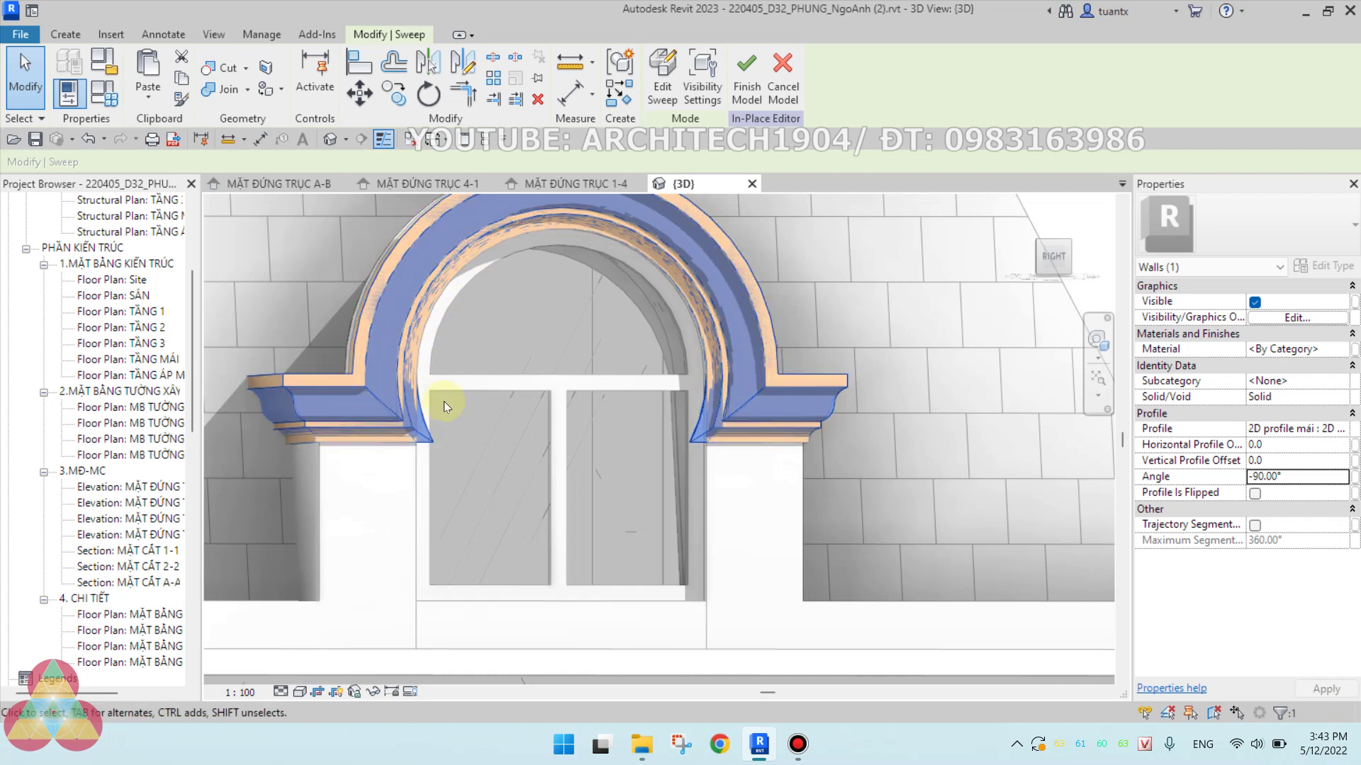
left_click(342, 401)
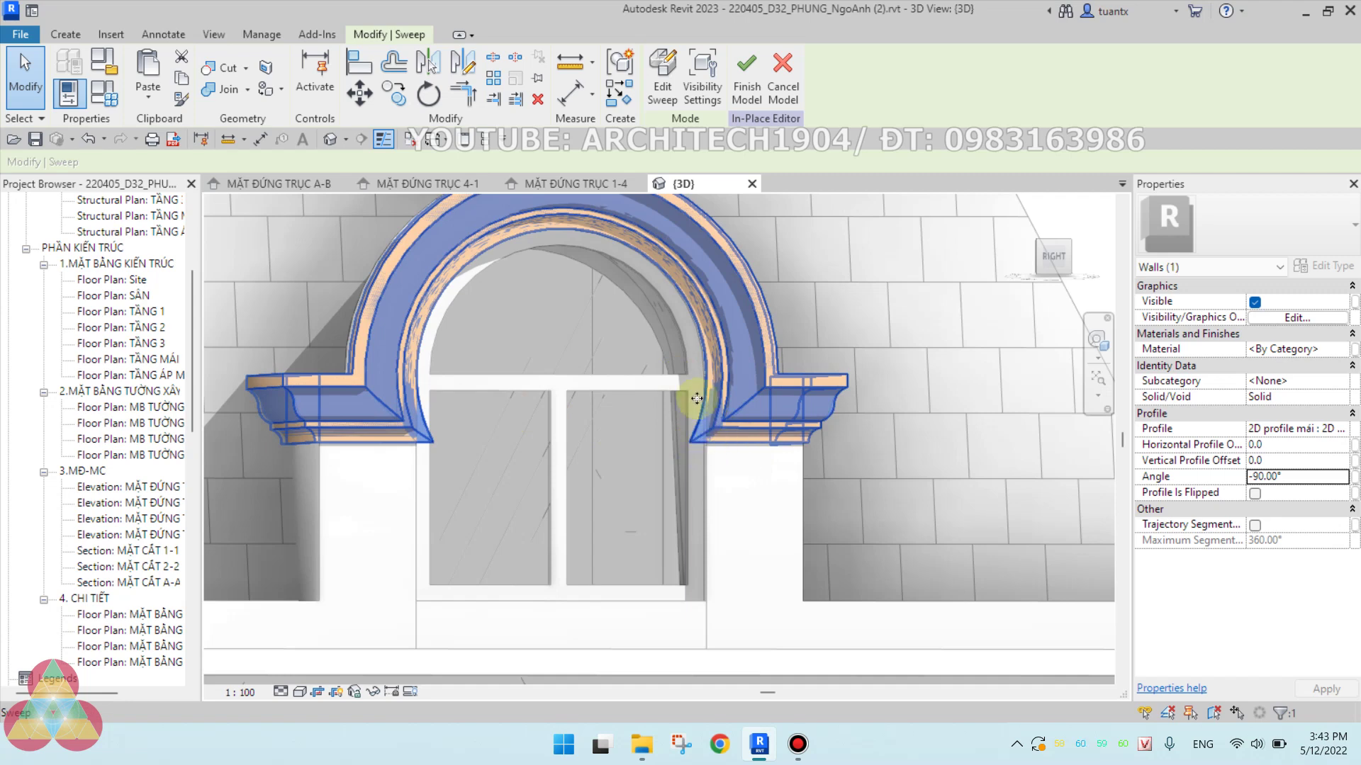
scroll(697, 398, "down", 3)
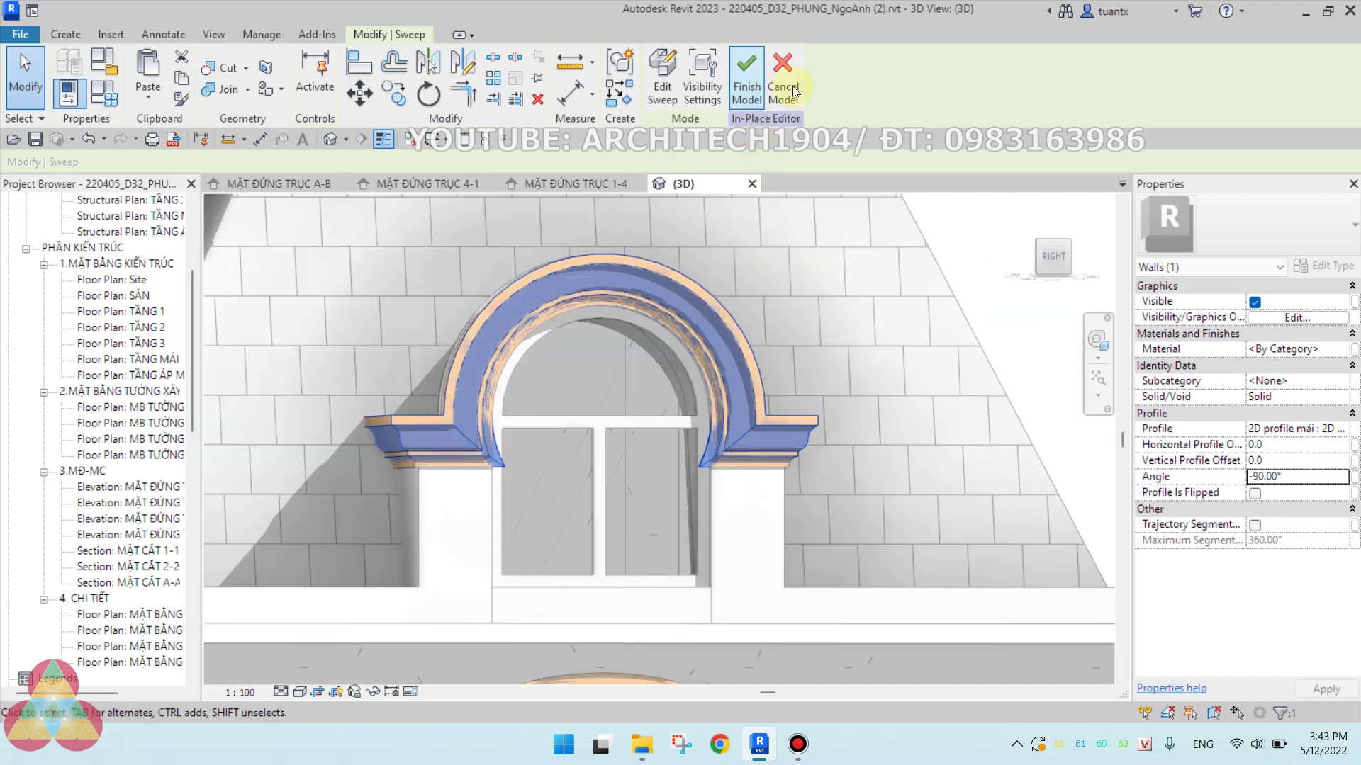
Reopen the sweep path in Pick Path mode, viewing the existing path lines.
left_click(662, 81)
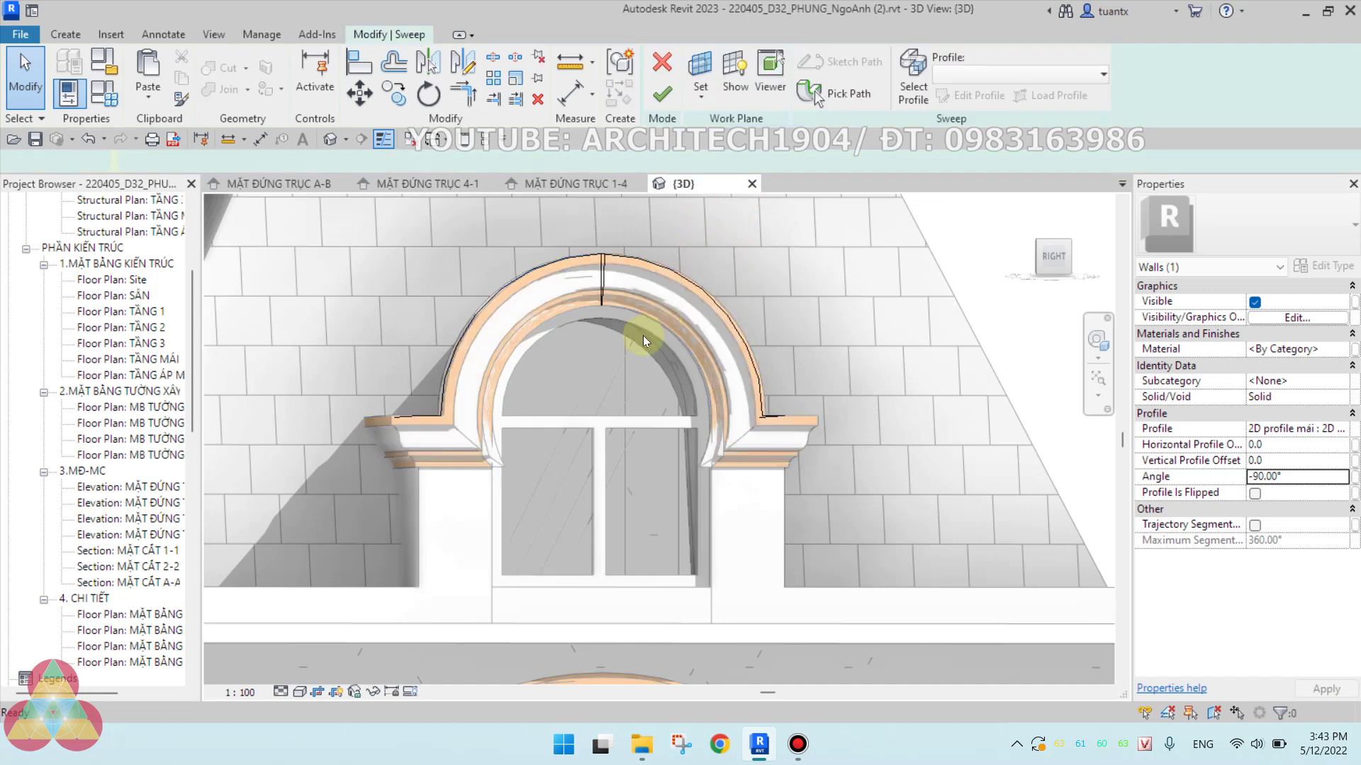
scroll(720, 449, "down", 2)
middle_click_drag(720, 450, 753, 356, "shift")
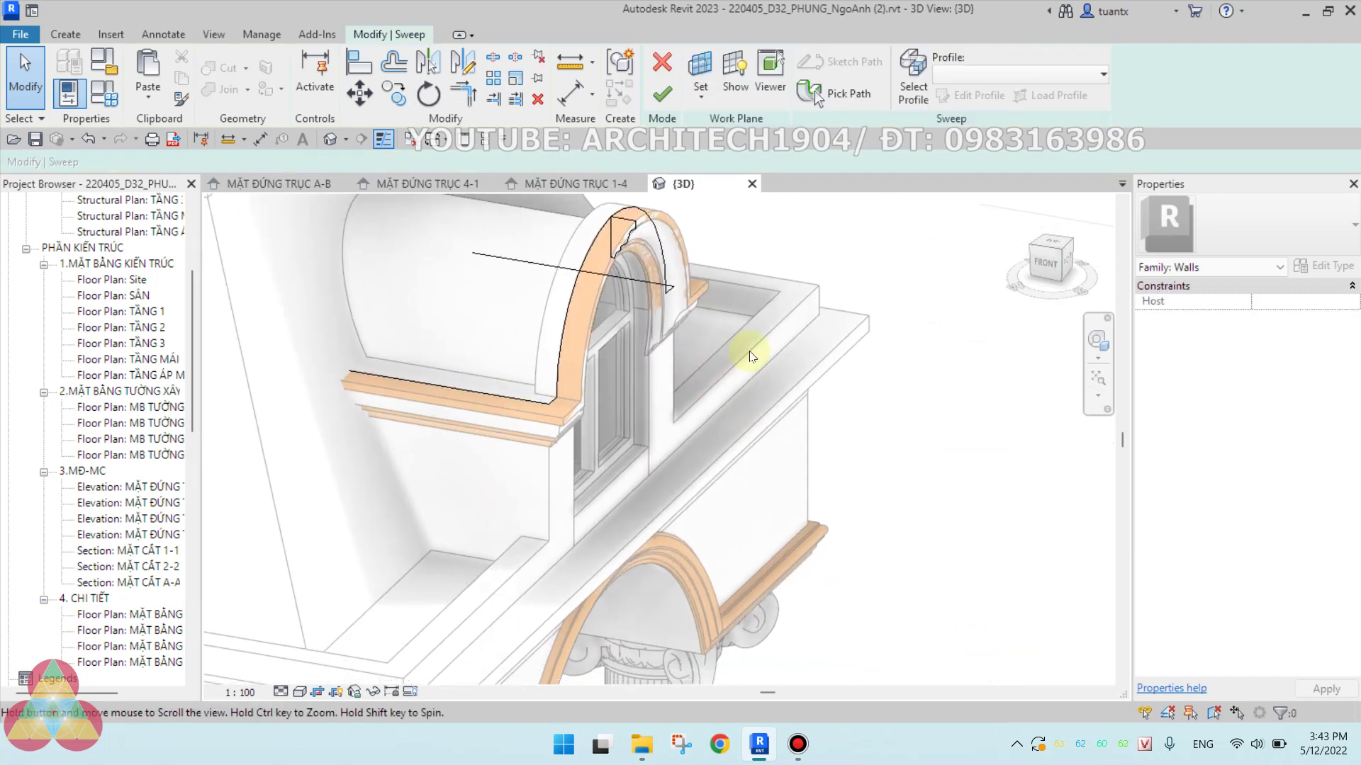
left_click(822, 93)
mouse_move(767, 381)
middle_mouse_down()
mouse_move(836, 497)
mouse_move(786, 468)
middle_mouse_up()
left_click_drag(370, 253, 829, 599)
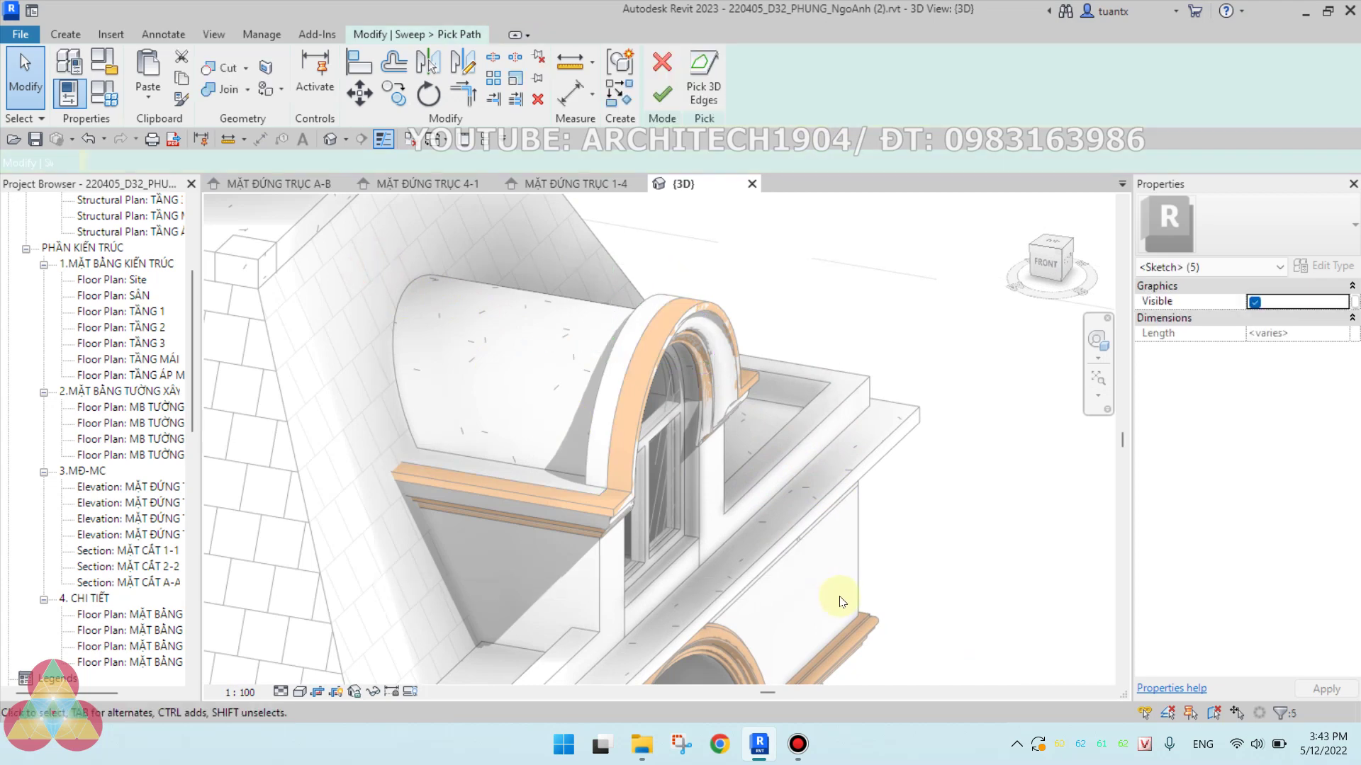
key("Escape")
mouse_move(827, 584)
middle_mouse_down("shift")
mouse_move(732, 495)
mouse_move(674, 338)
mouse_move(652, 359)
mouse_move(592, 288)
mouse_move(481, 442)
mouse_move(440, 397)
middle_mouse_up("shift")
scroll(517, 385, "up", 3)
scroll(477, 334, "up", 2)
middle_click_drag(476, 334, 532, 456, "shift")
scroll(765, 295, "up", 2)
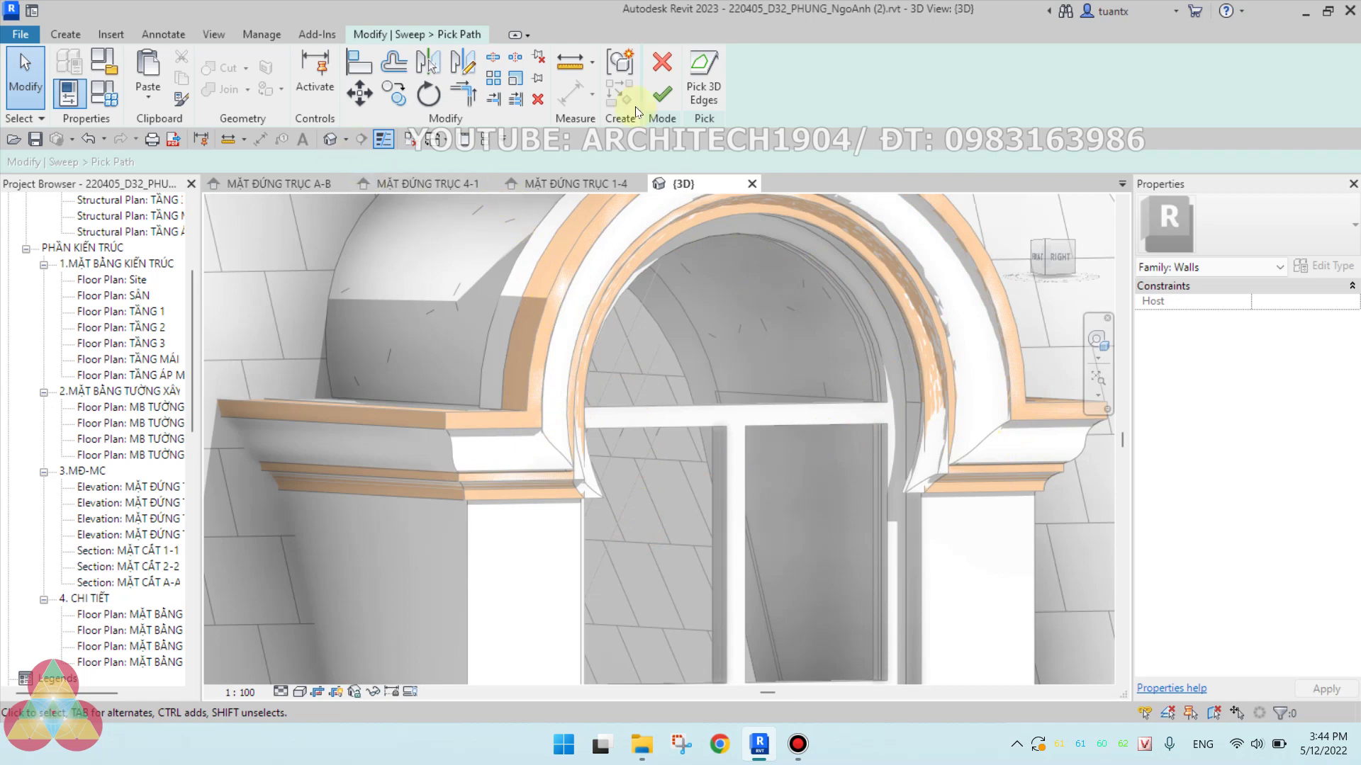
Pick the cornice's left edge, cornice corner edge and arch edge as 3D path edges.
left_click(703, 78)
middle_click_drag(531, 319, 523, 258, "shift")
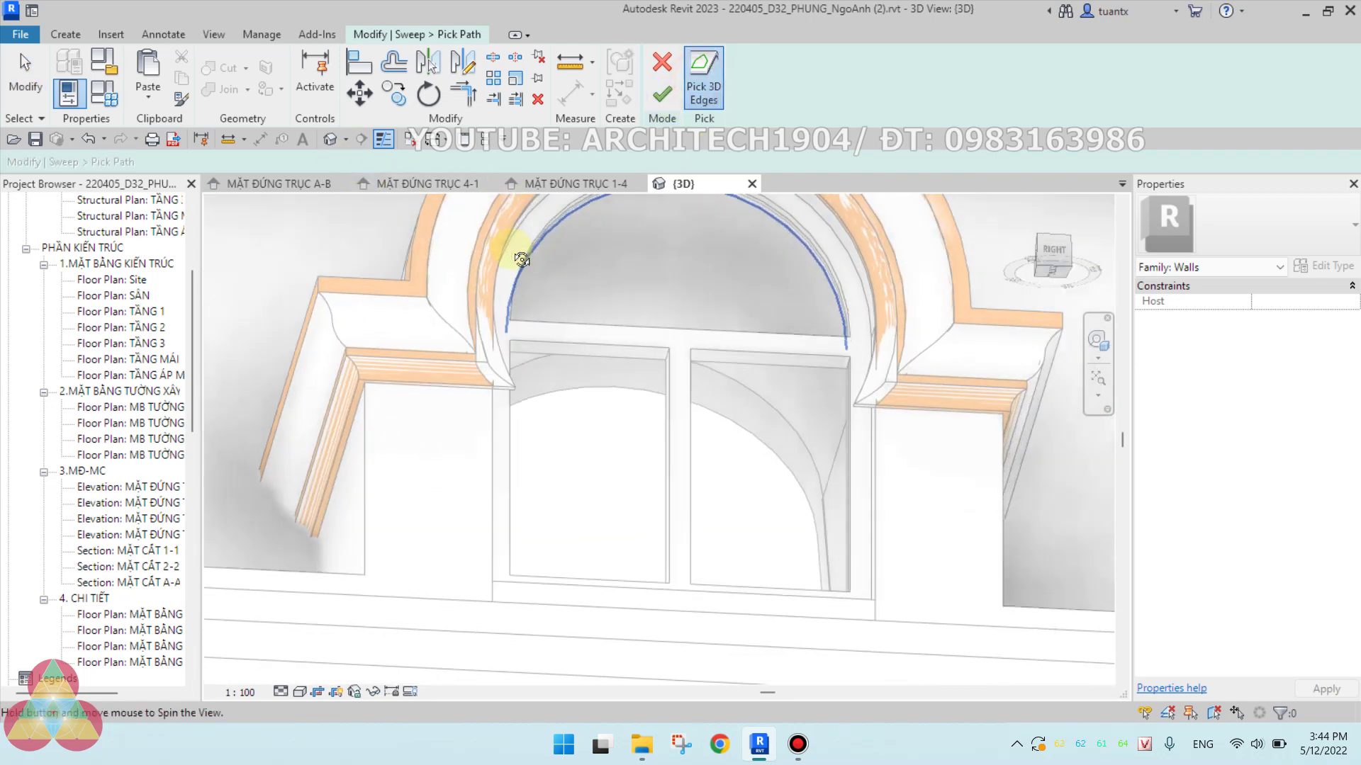
scroll(356, 413, "up", 3)
scroll(356, 413, "up", 2)
left_click(323, 331)
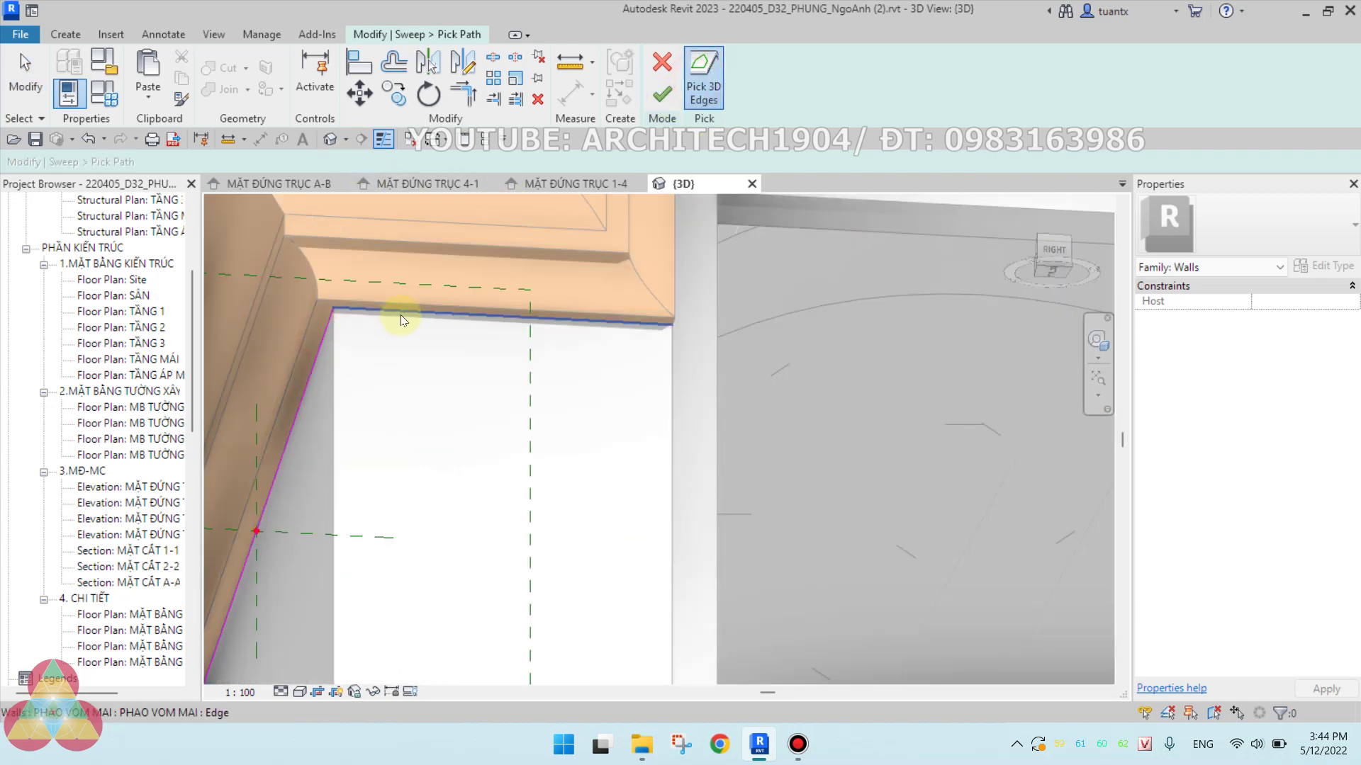
left_click(401, 314)
scroll(467, 376, "down", 3)
middle_click_drag(422, 421, 425, 430, "shift")
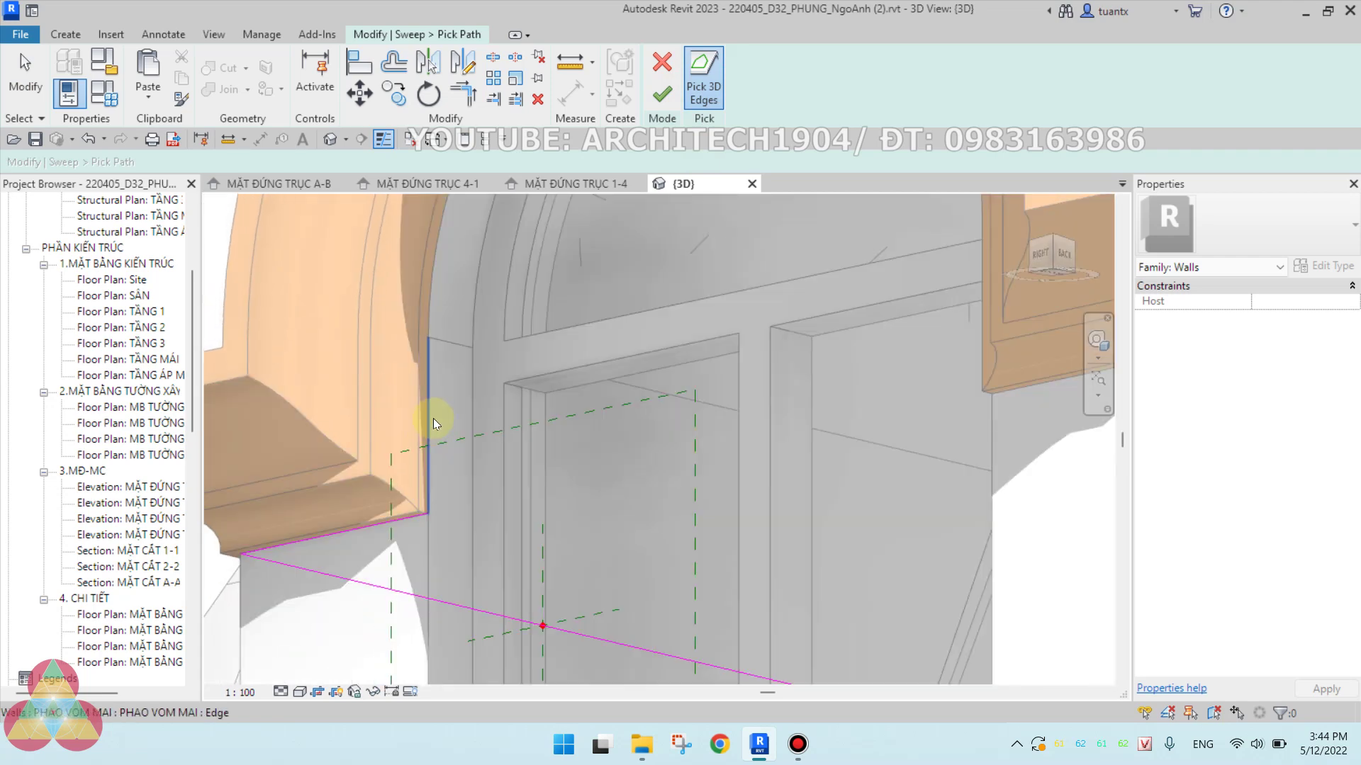
left_click(444, 287)
Add the edge beside the window and the cornice's bottom edge, then finish the path.
scroll(679, 360, "down", 3)
mouse_move(678, 360)
middle_mouse_down("shift")
mouse_move(884, 416)
mouse_move(895, 439)
middle_mouse_up("shift")
scroll(827, 353, "up", 3)
scroll(827, 353, "up", 3)
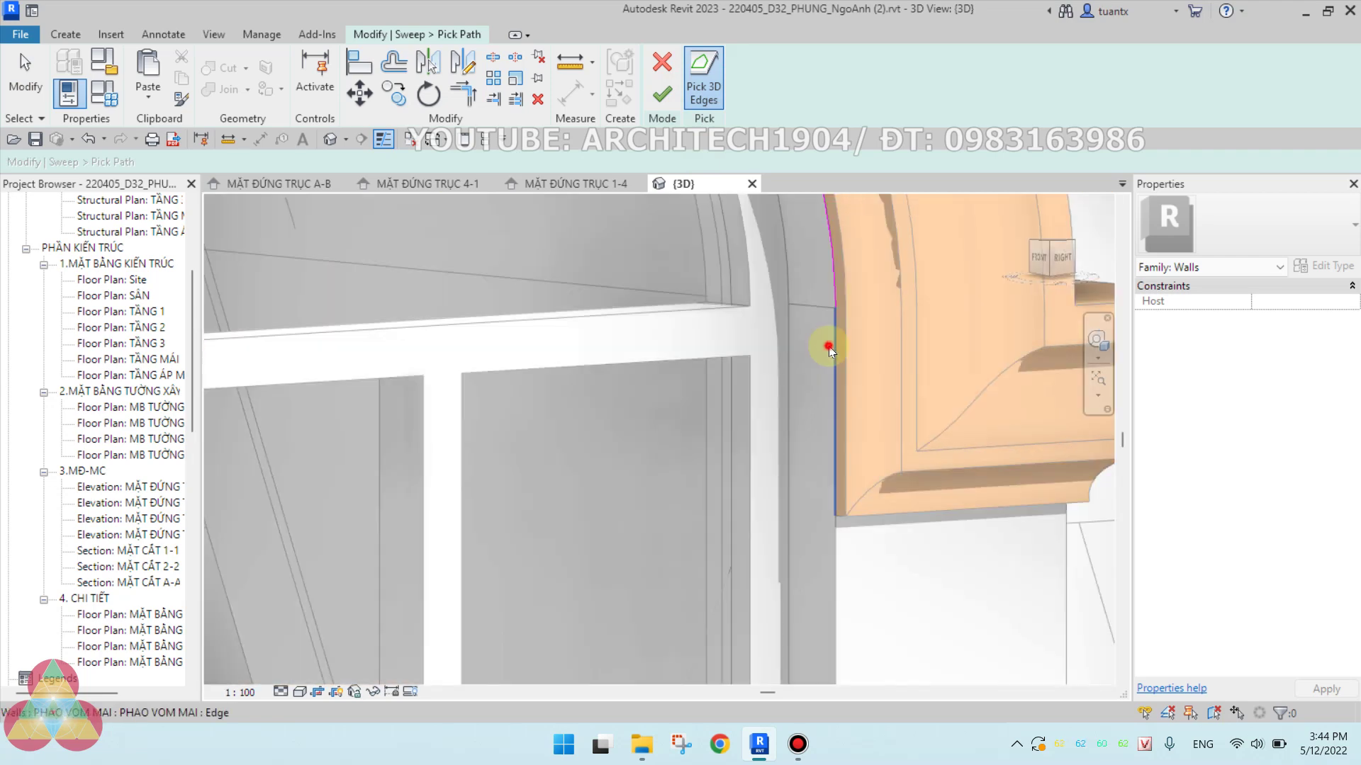
middle_click_drag(870, 507, 859, 414, "shift")
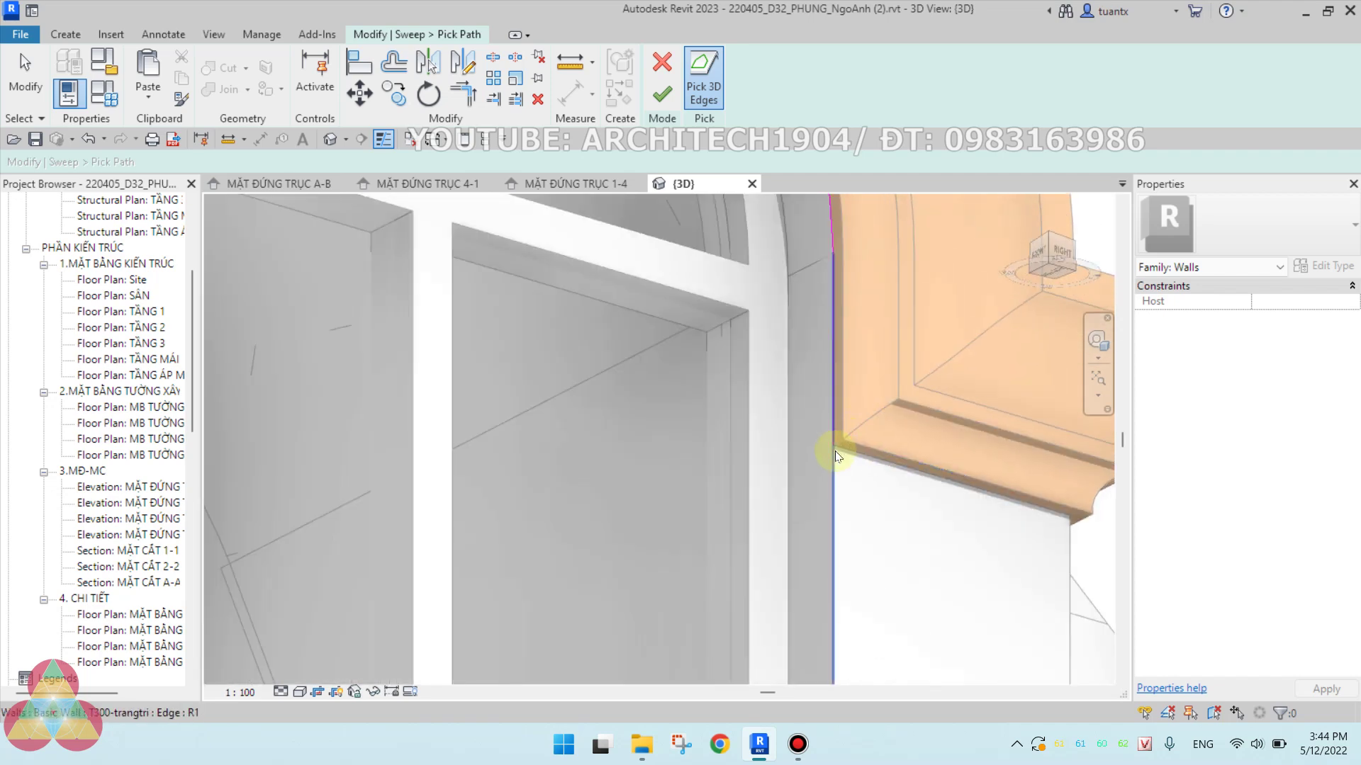
left_click(850, 457)
scroll(849, 457, "down", 2)
mouse_move(905, 462)
middle_mouse_down("shift")
mouse_move(662, 498)
mouse_move(707, 534)
middle_mouse_up("shift")
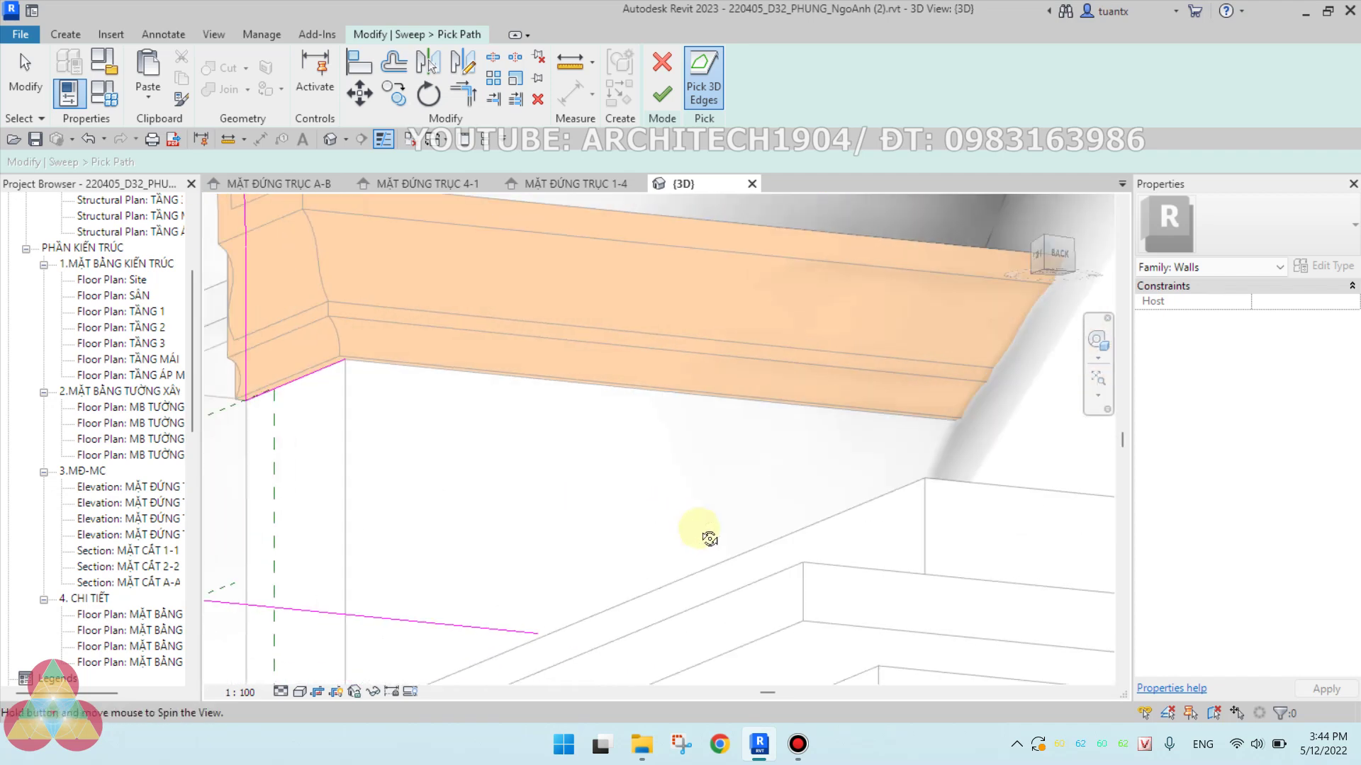
scroll(494, 436, "up", 3)
scroll(494, 436, "down", 1)
left_click(410, 343)
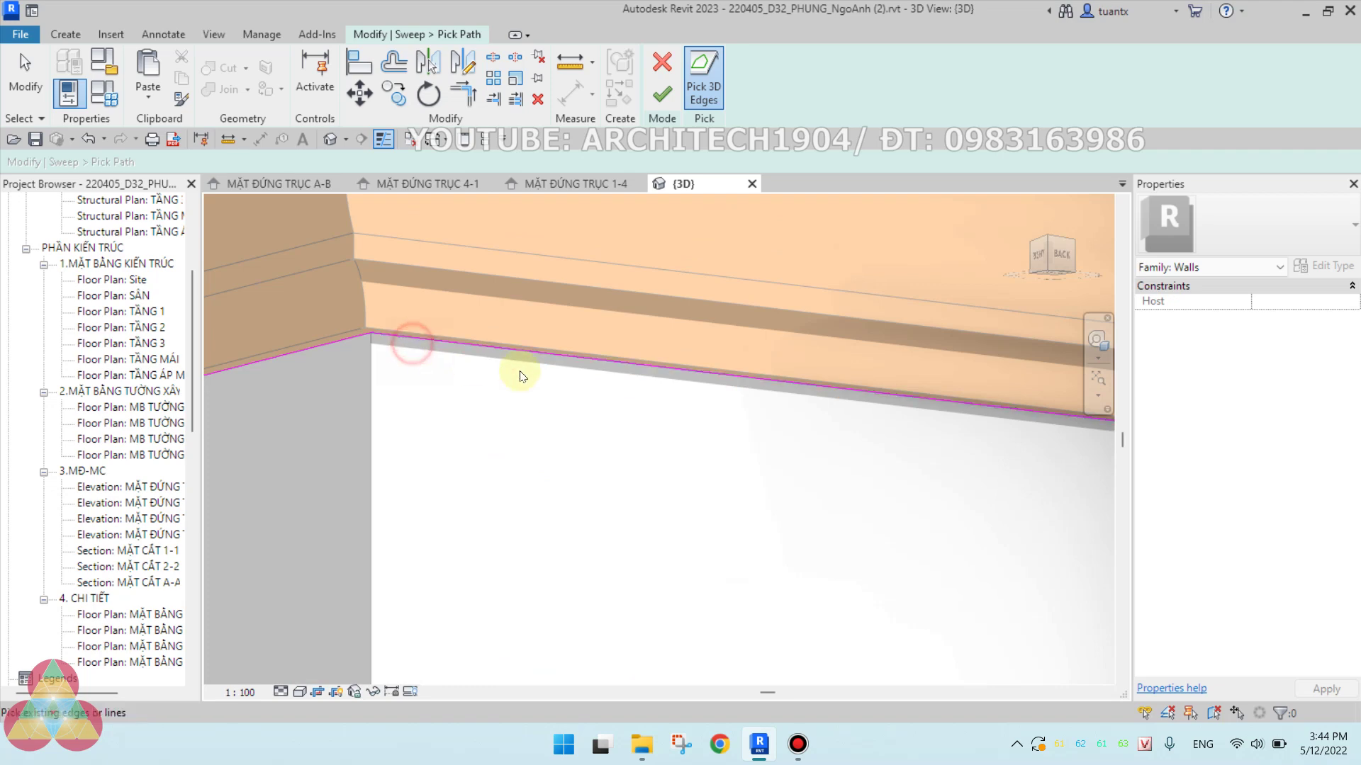
scroll(668, 408, "down", 1)
scroll(668, 408, "down", 2)
mouse_move(738, 517)
middle_mouse_down("shift")
mouse_move(729, 495)
mouse_move(850, 508)
middle_mouse_up("shift")
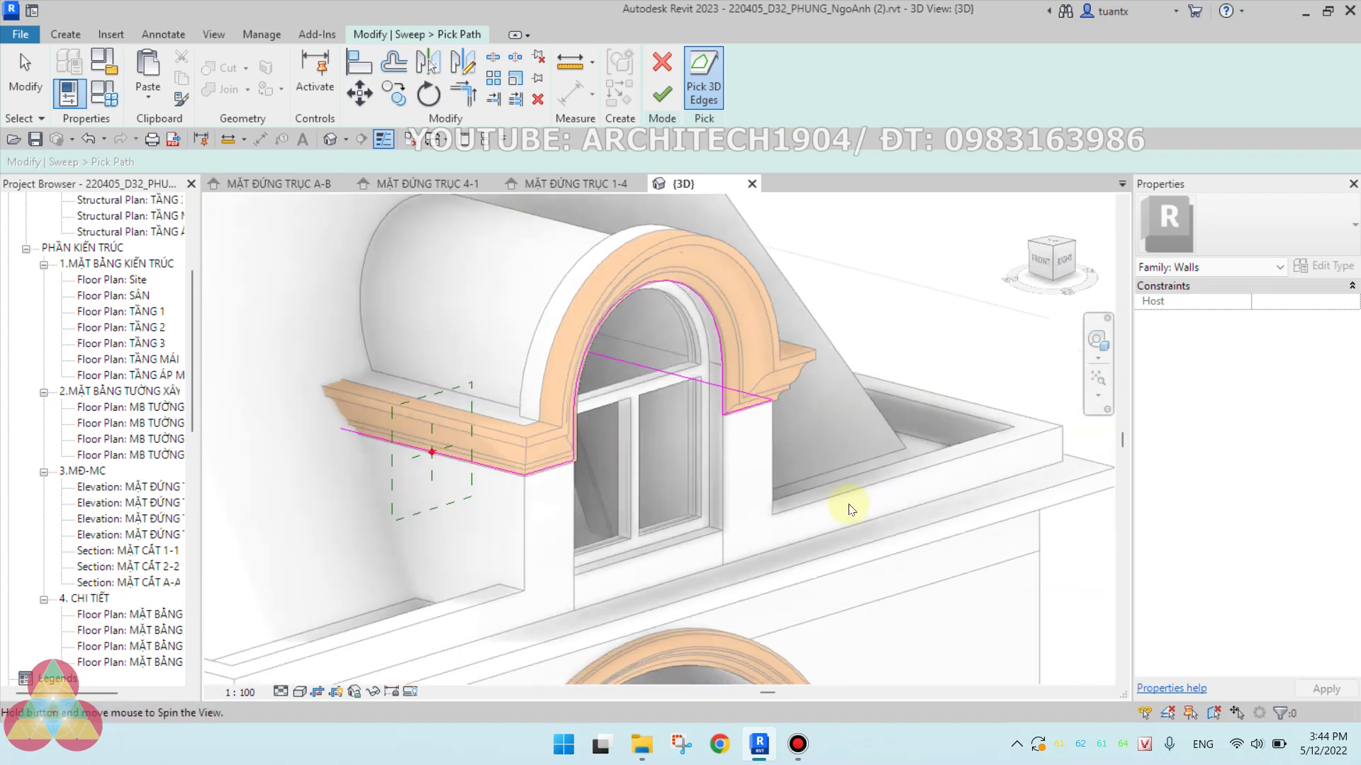
scroll(593, 368, "up", 2)
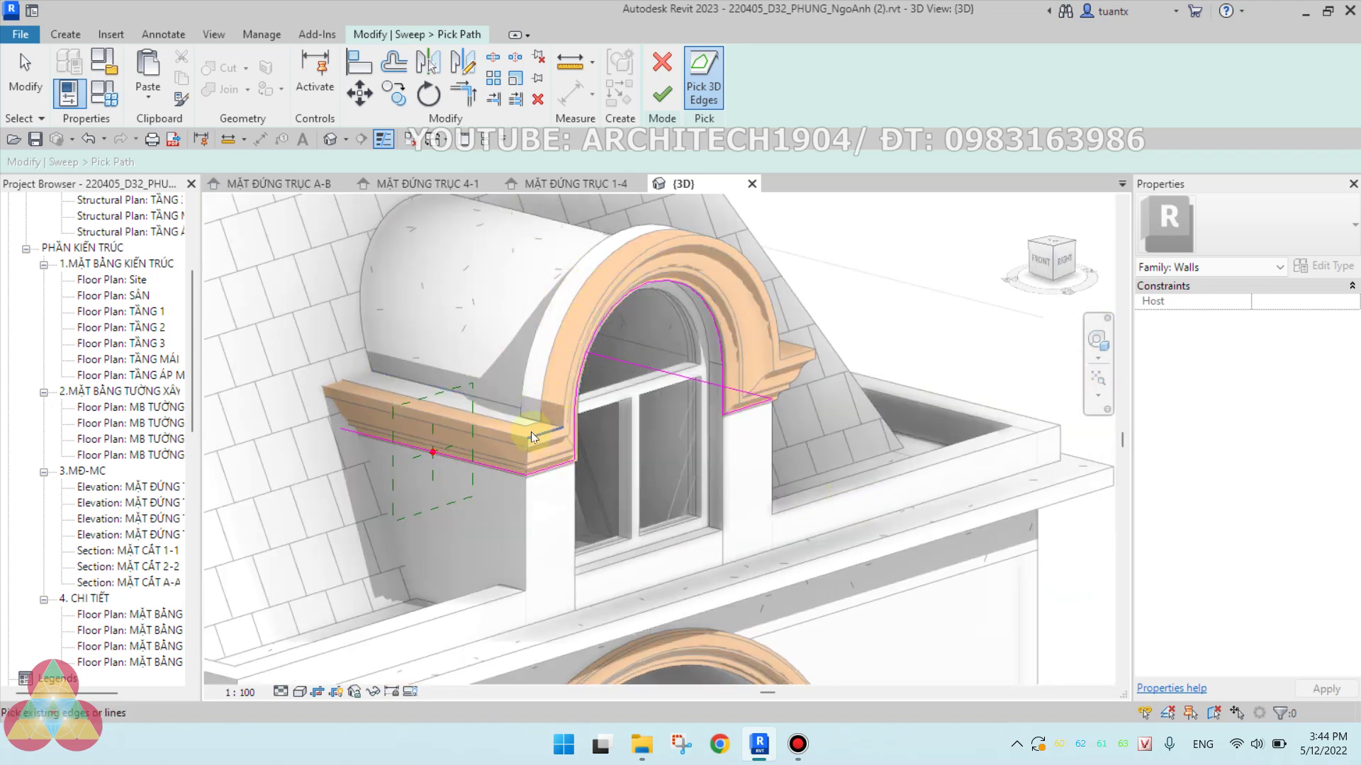
scroll(524, 436, "up", 2)
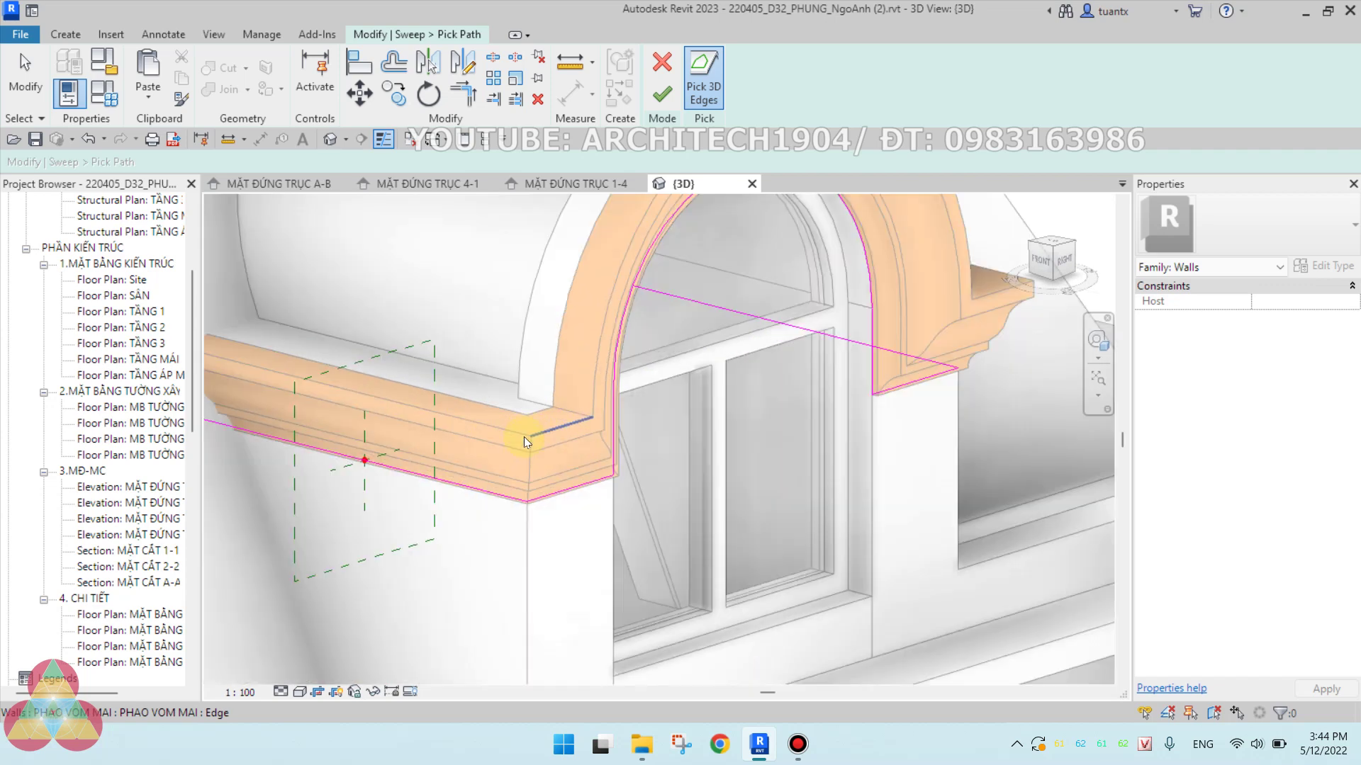
scroll(517, 418, "up", 1)
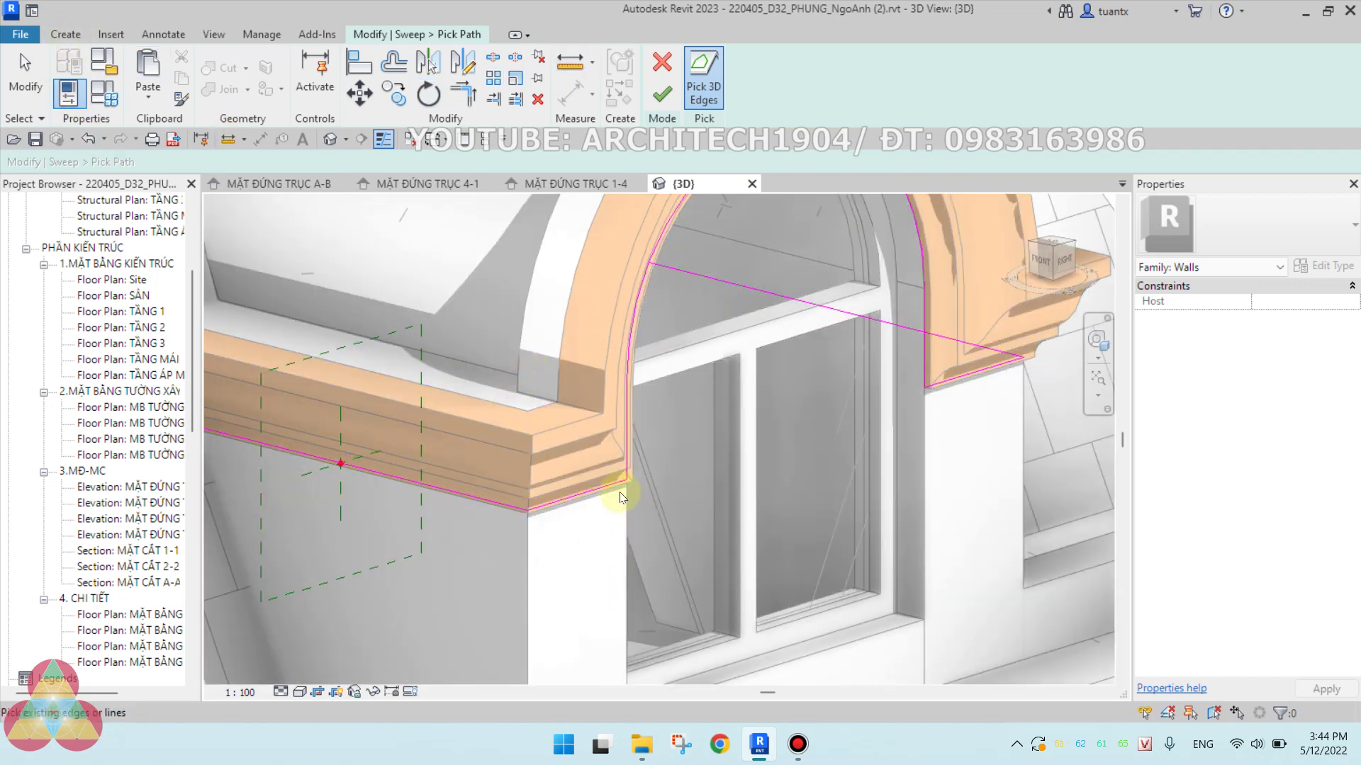
scroll(699, 517, "down", 1)
scroll(732, 507, "down", 1)
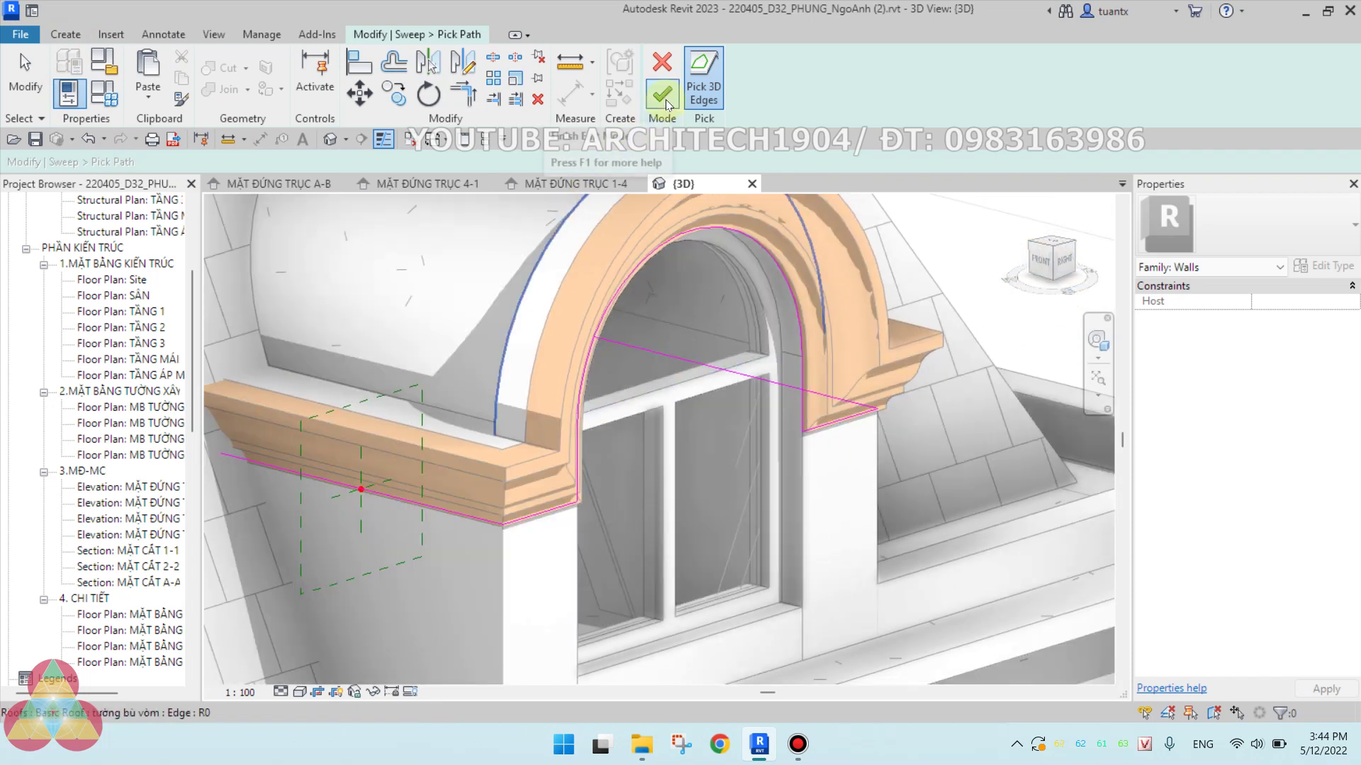
left_click(666, 100)
Assign 2D profile mái to the sweep and reset its angle to 0°.
mouse_move(703, 303)
middle_mouse_down("shift")
mouse_move(652, 355)
mouse_move(710, 350)
mouse_move(834, 259)
mouse_move(937, 158)
mouse_move(940, 135)
middle_mouse_up("shift")
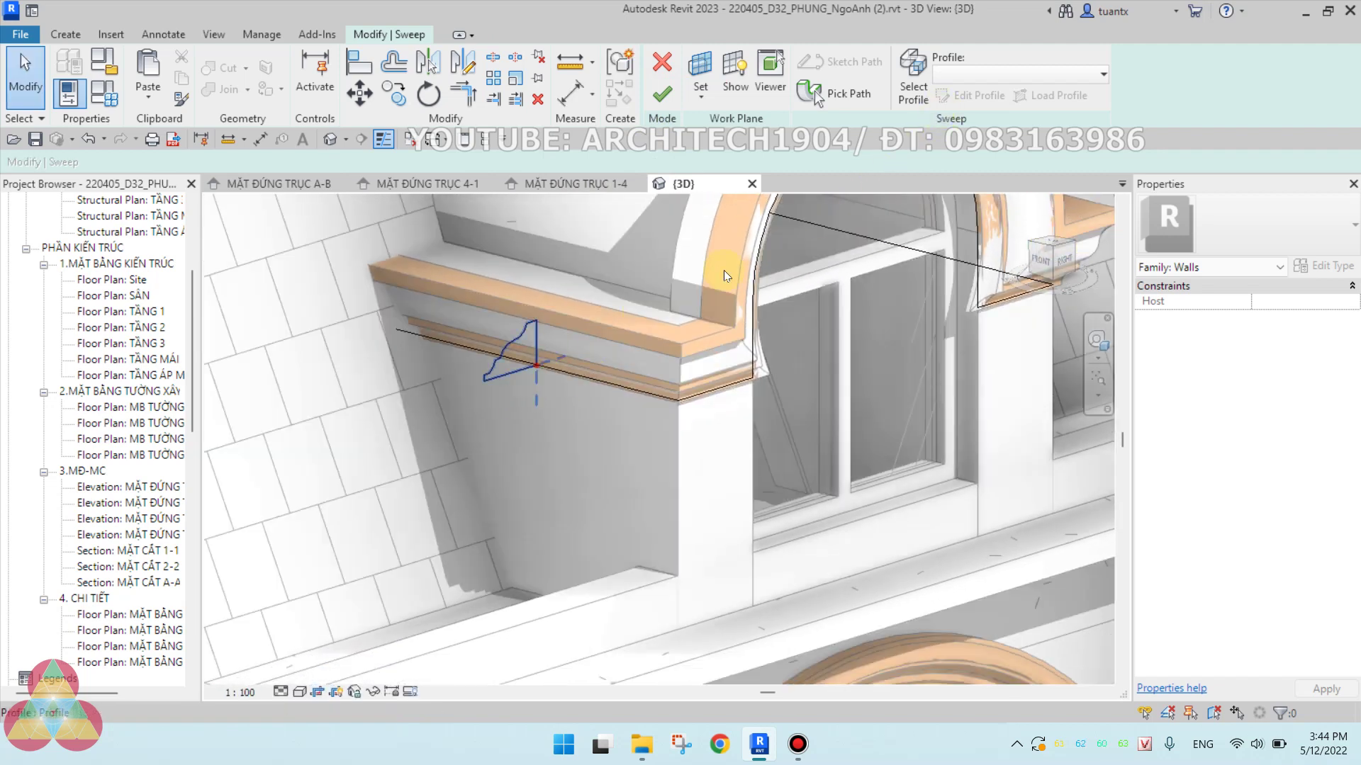
left_click(913, 74)
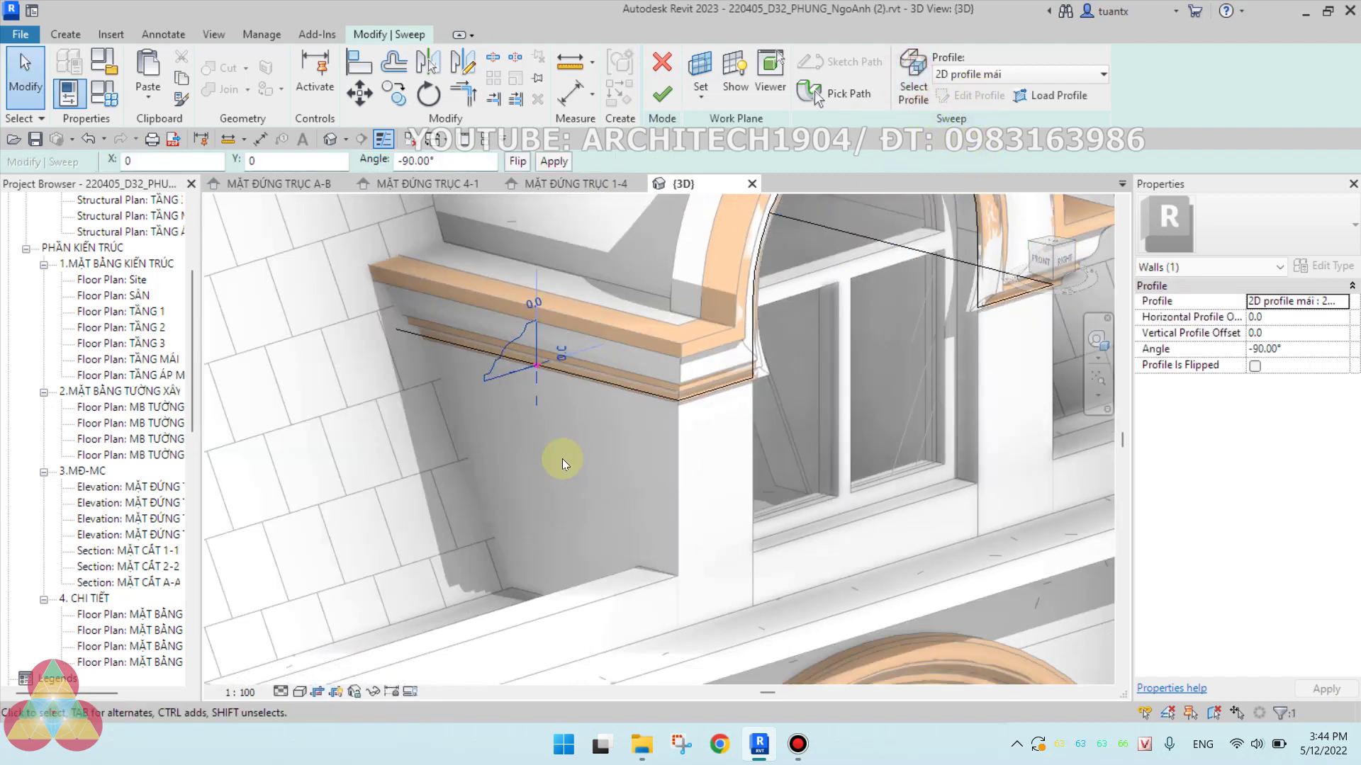
scroll(560, 372, "up", 2)
scroll(575, 396, "up", 1)
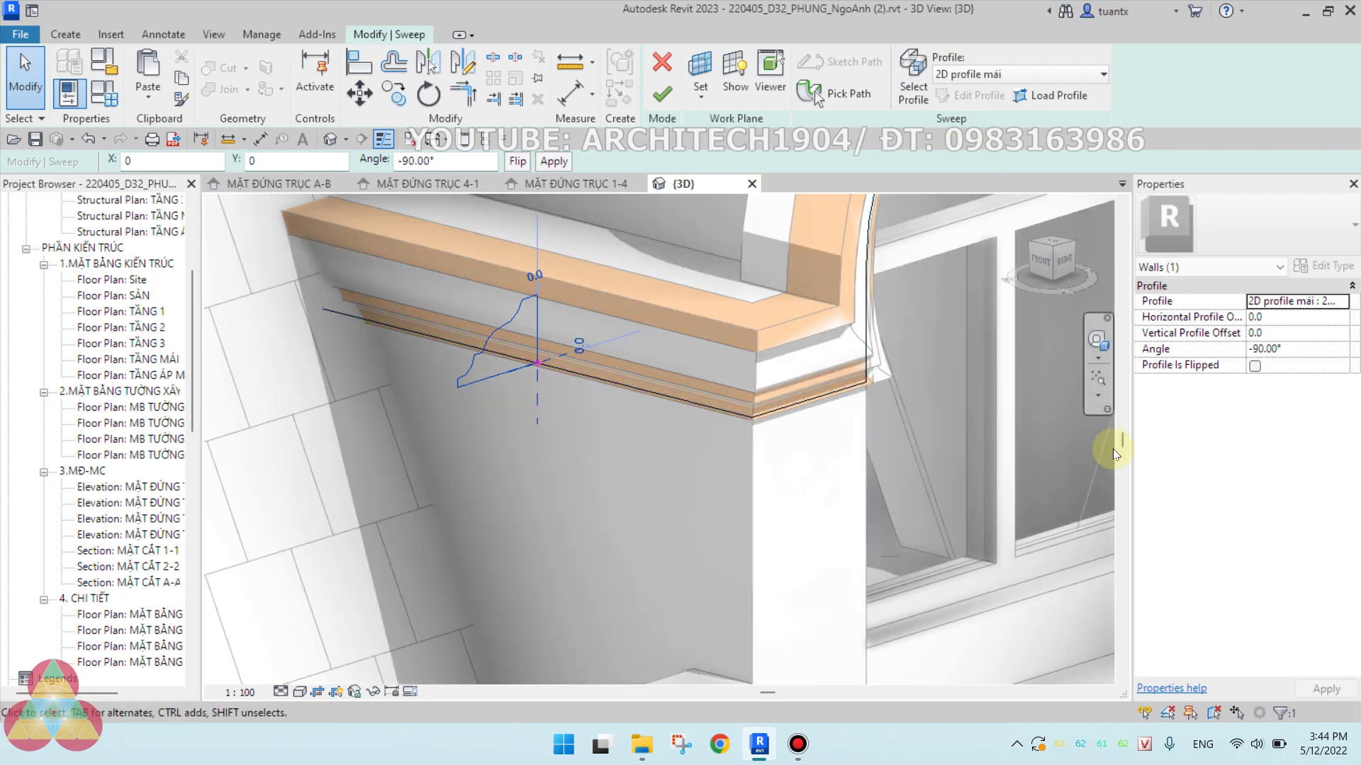
left_click(1307, 349)
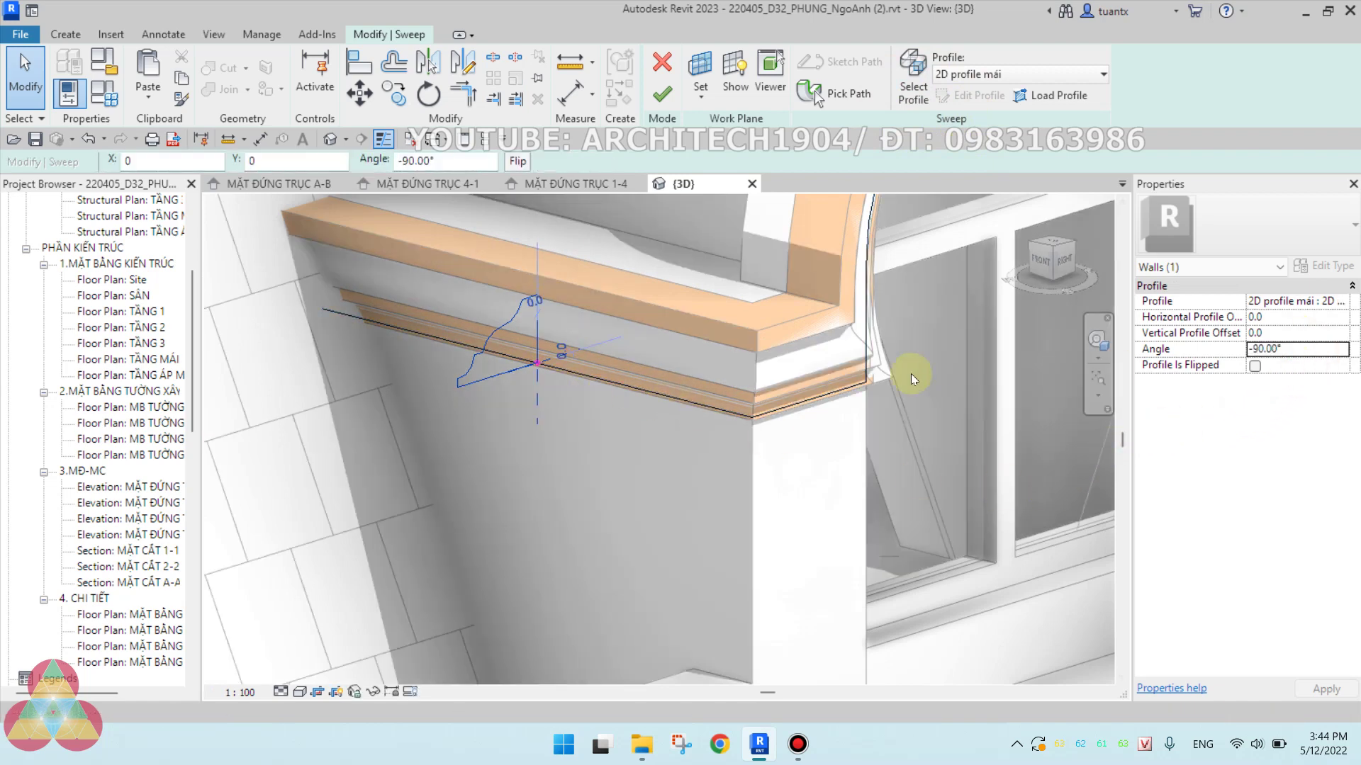
double_click(1296, 349)
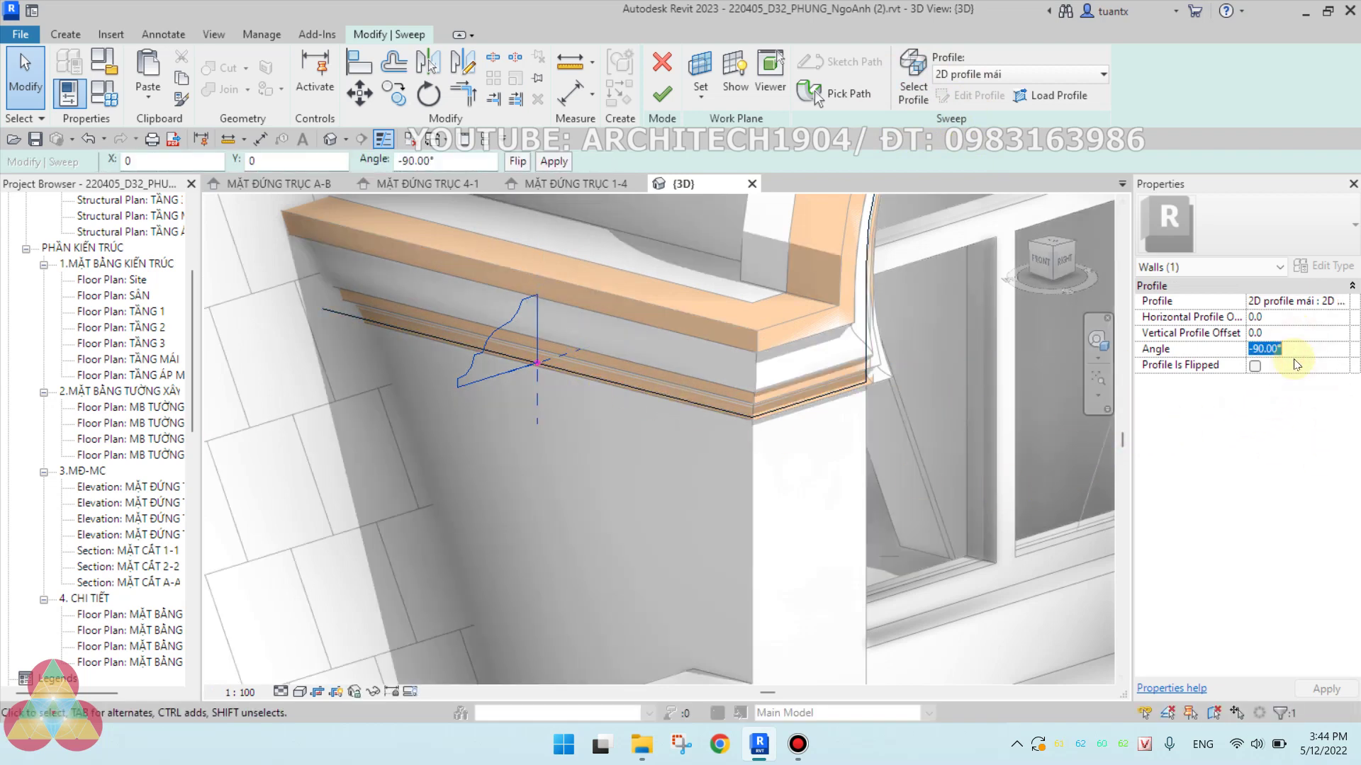
type("0")
left_click(1324, 688)
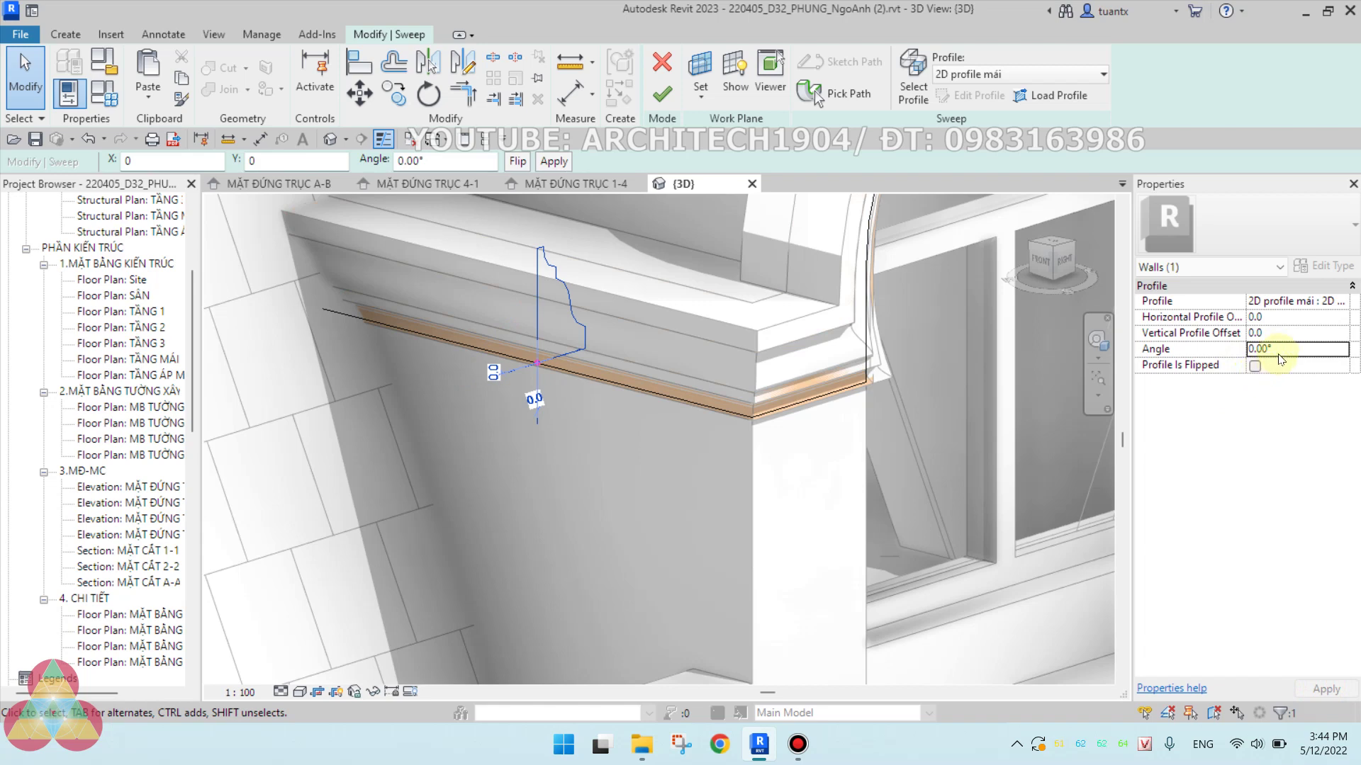
Toggle Profile Is Flipped and set the profile angle to 180°.
left_click(1255, 367)
left_click(1324, 691)
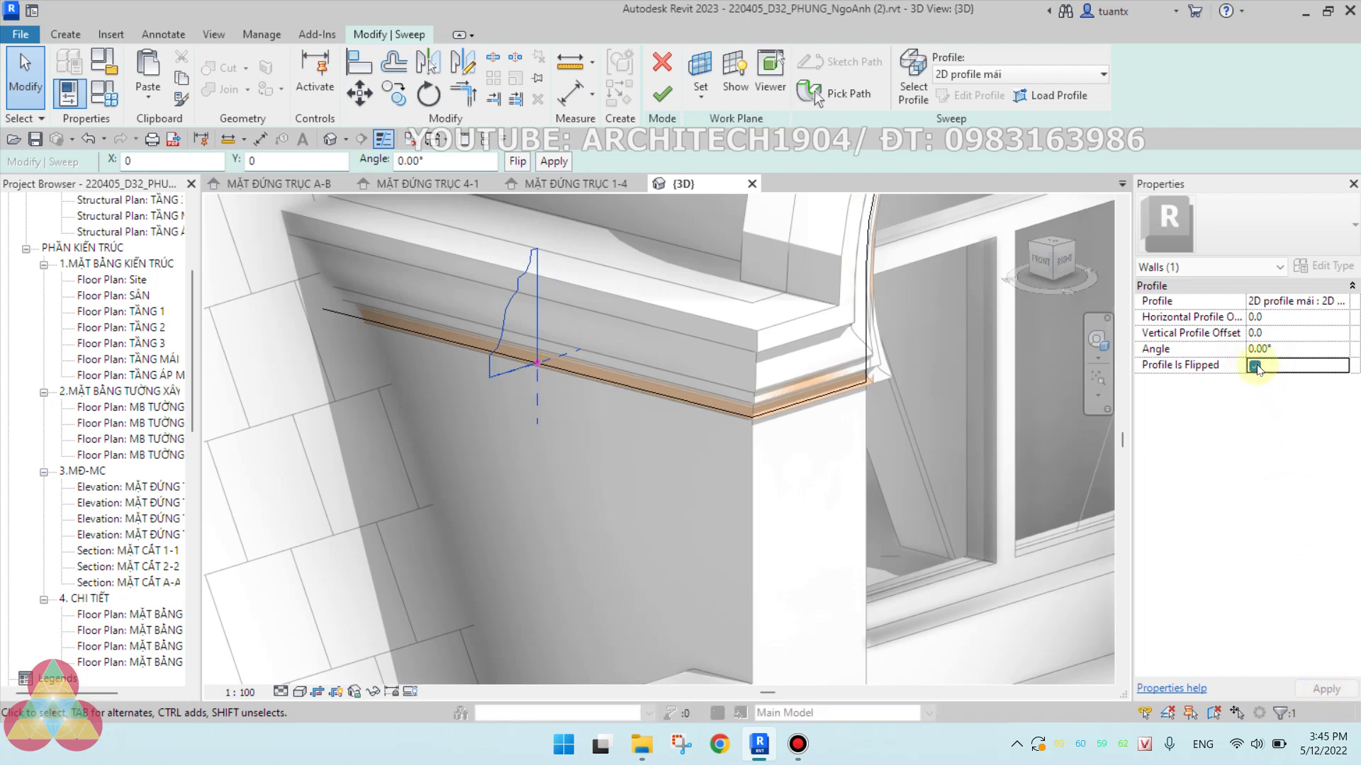
left_click(1337, 700)
type("180")
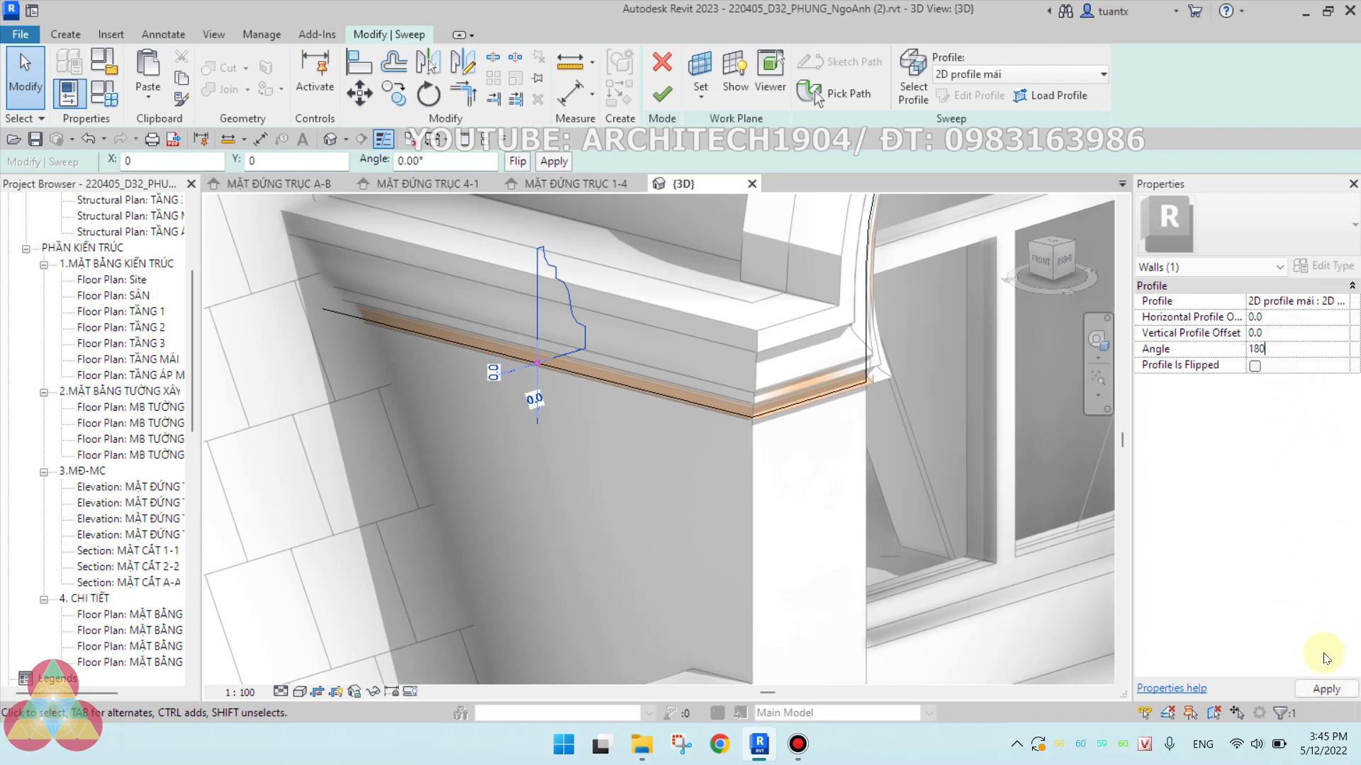
left_click(1319, 693)
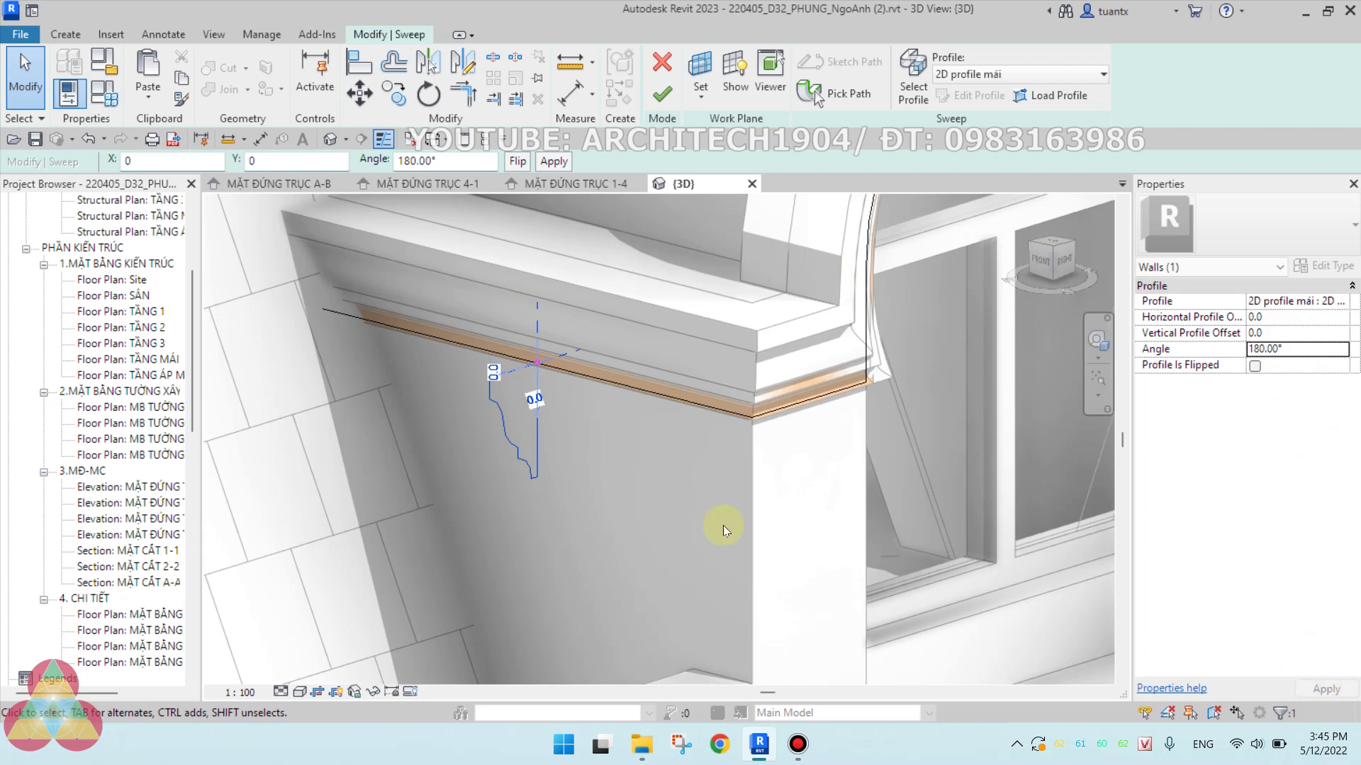
middle_click_drag(567, 385, 601, 401, "shift")
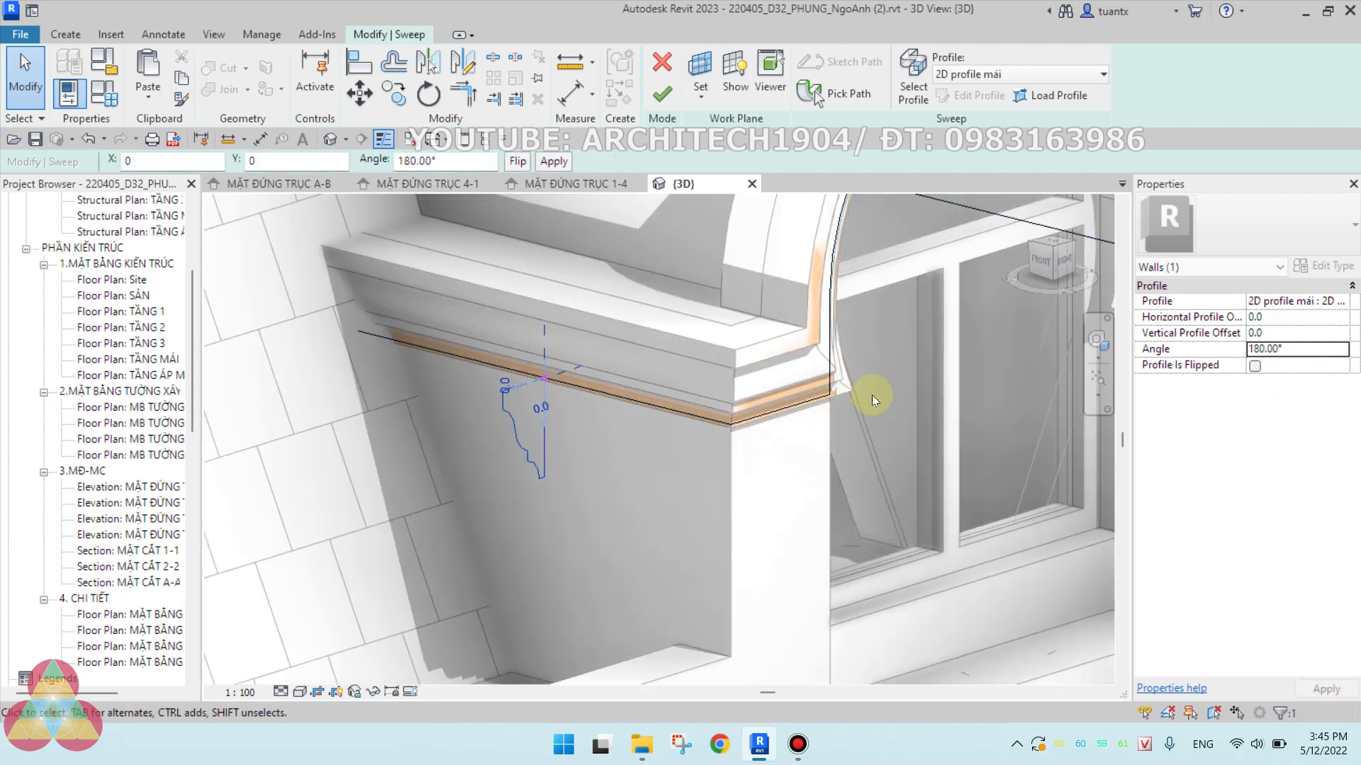
Set the sweep's vertical profile offset to 210.
mouse_move(872, 394)
middle_mouse_down("shift")
mouse_move(602, 465)
mouse_move(809, 395)
mouse_move(809, 361)
middle_mouse_up("shift")
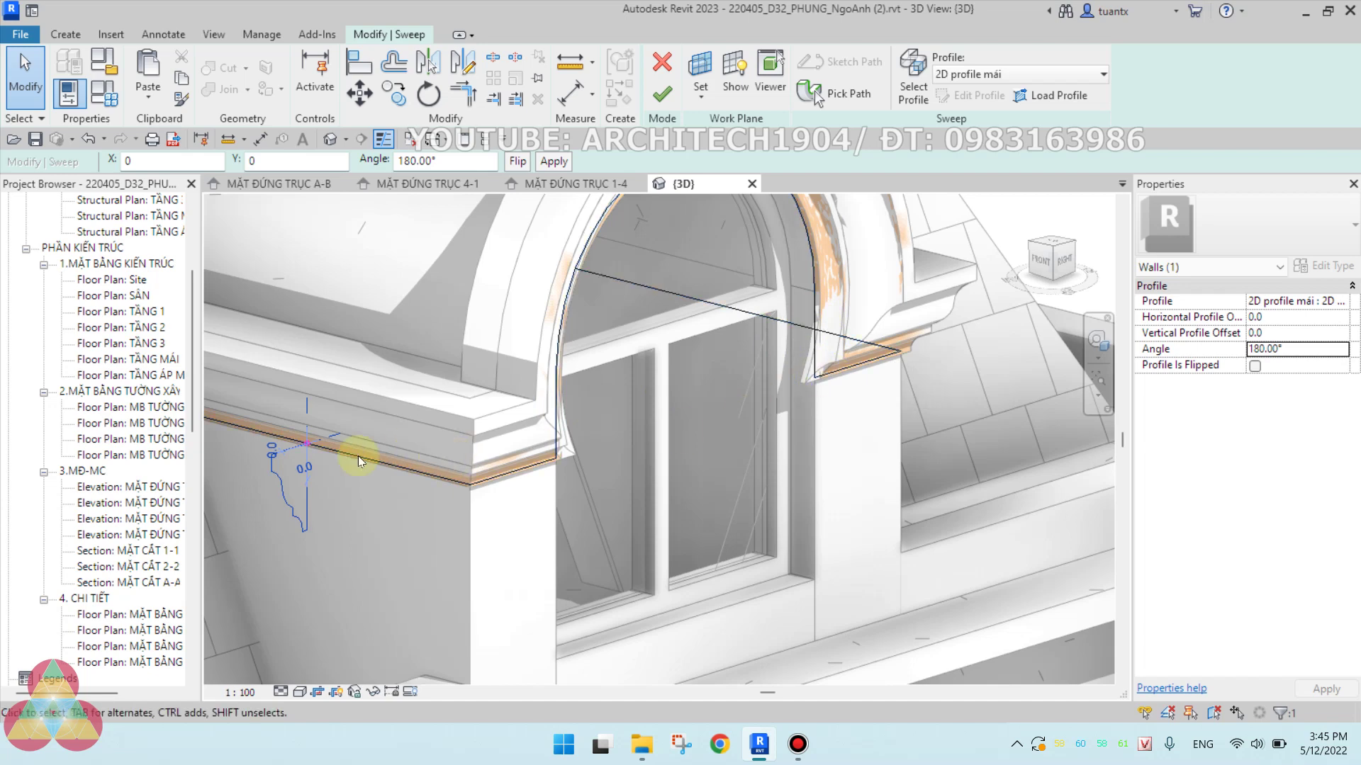
middle_click_drag(359, 456, 488, 443)
scroll(487, 443, "up", 2)
scroll(444, 456, "up", 1)
scroll(457, 416, "up", 1)
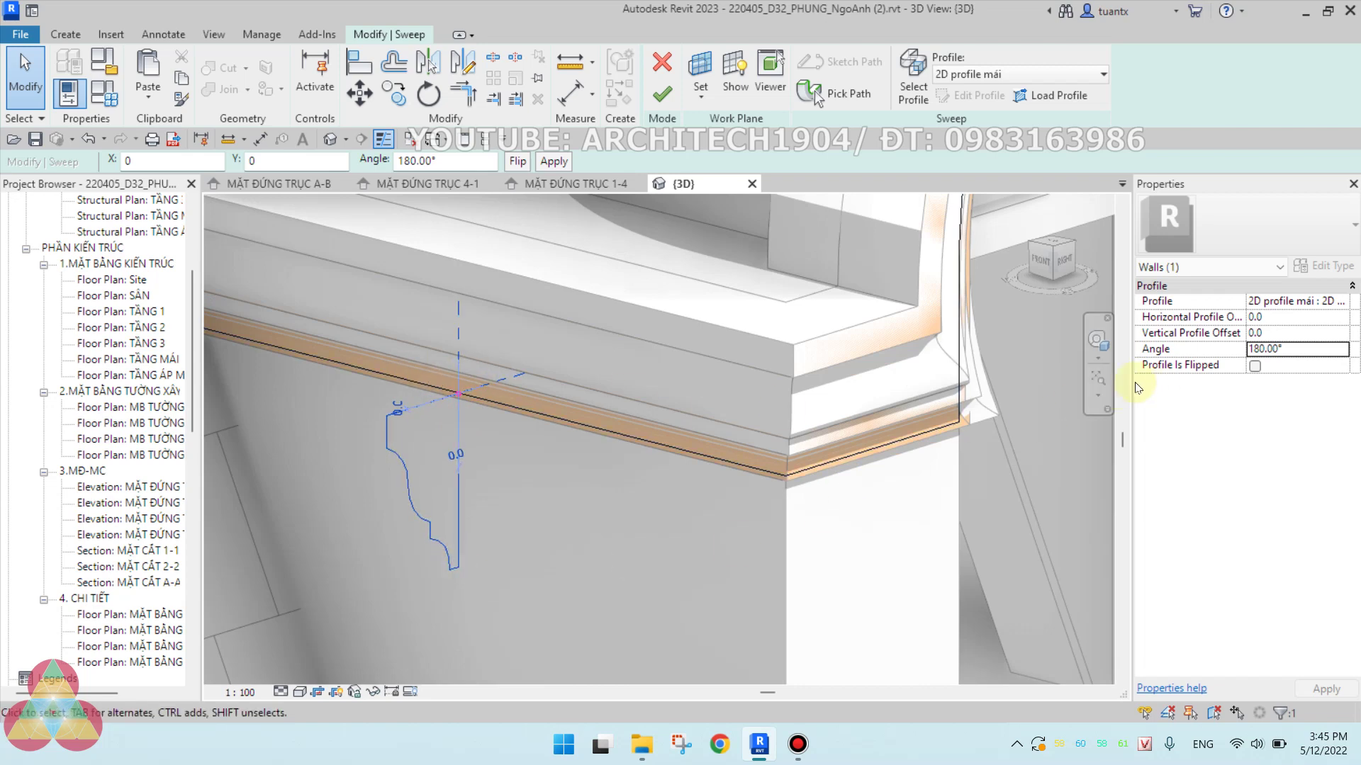
left_click(1285, 334)
type("210")
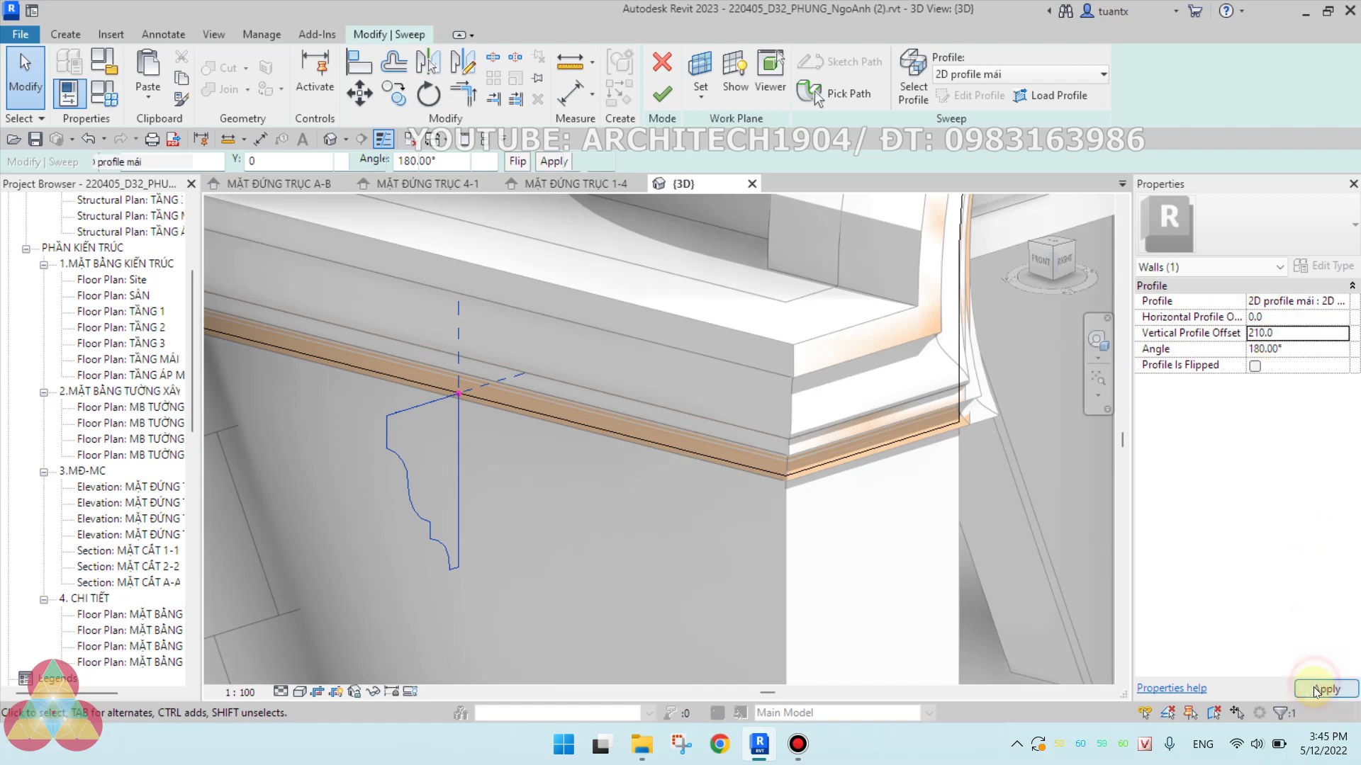
left_click(1314, 691)
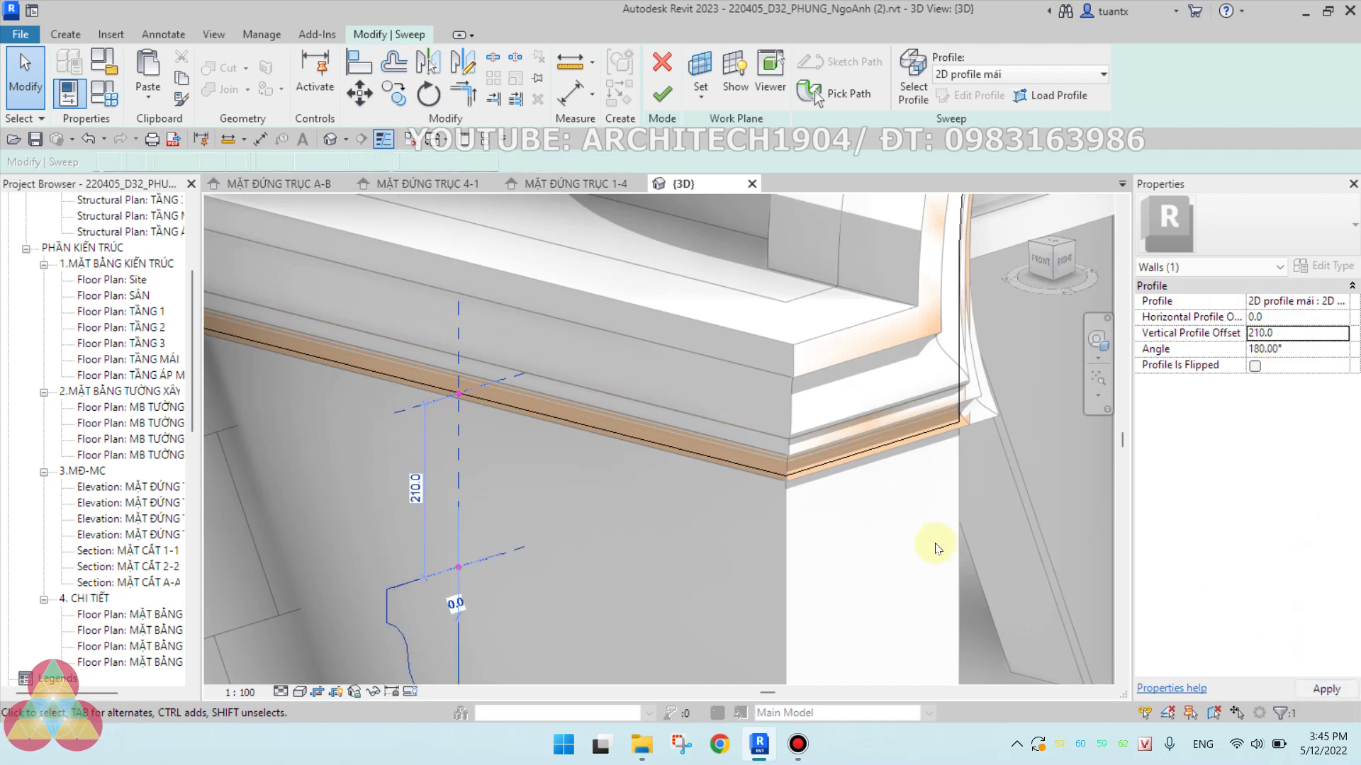
Change the vertical offset to -210 and finish the sweep, triggering a circular-reference error.
left_click(1252, 334)
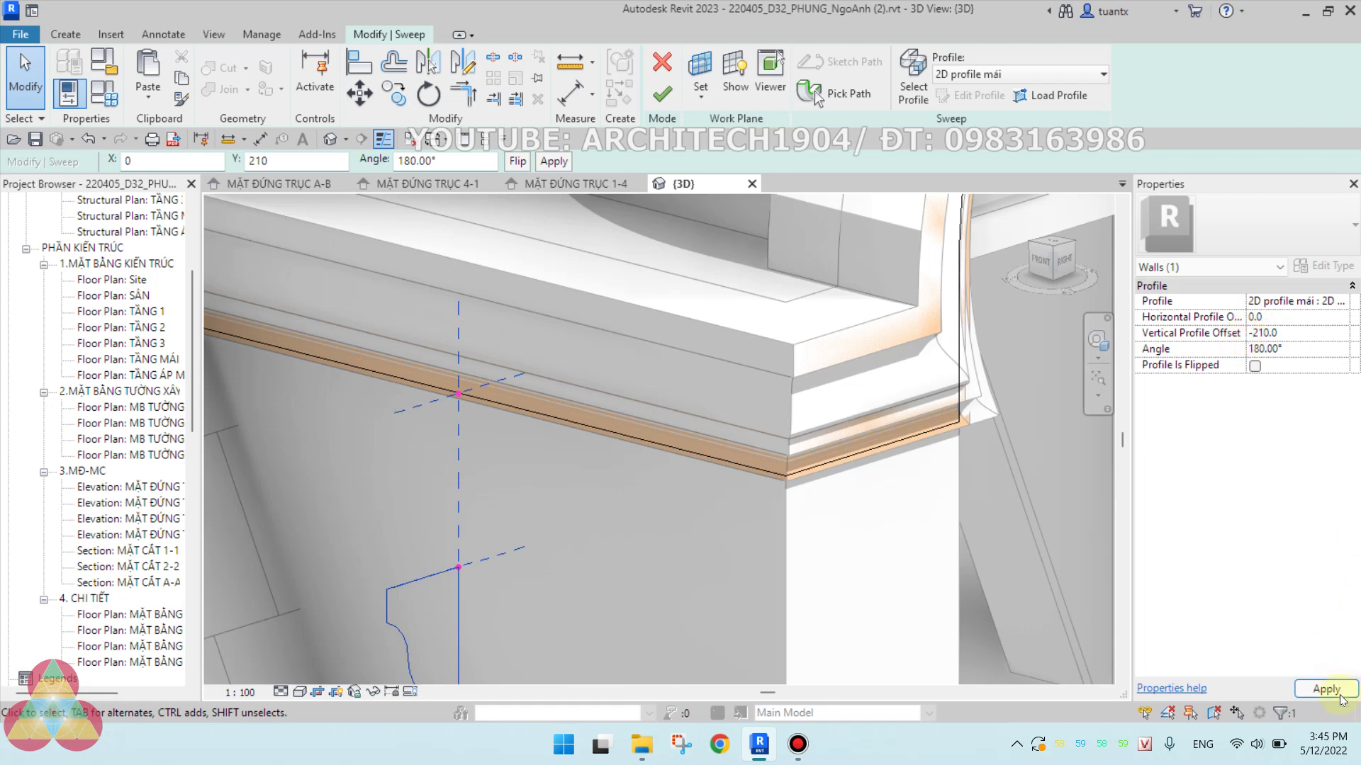
left_click(1335, 689)
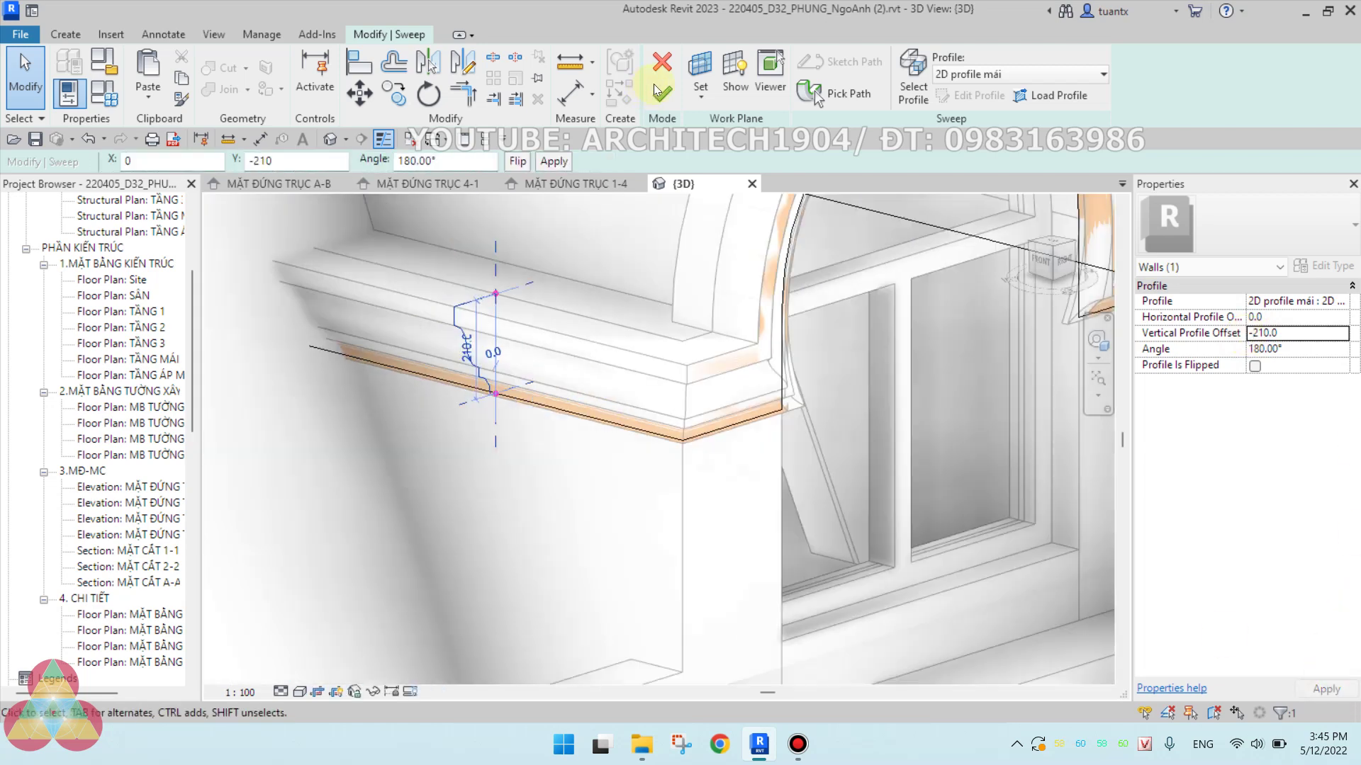
left_click(655, 89)
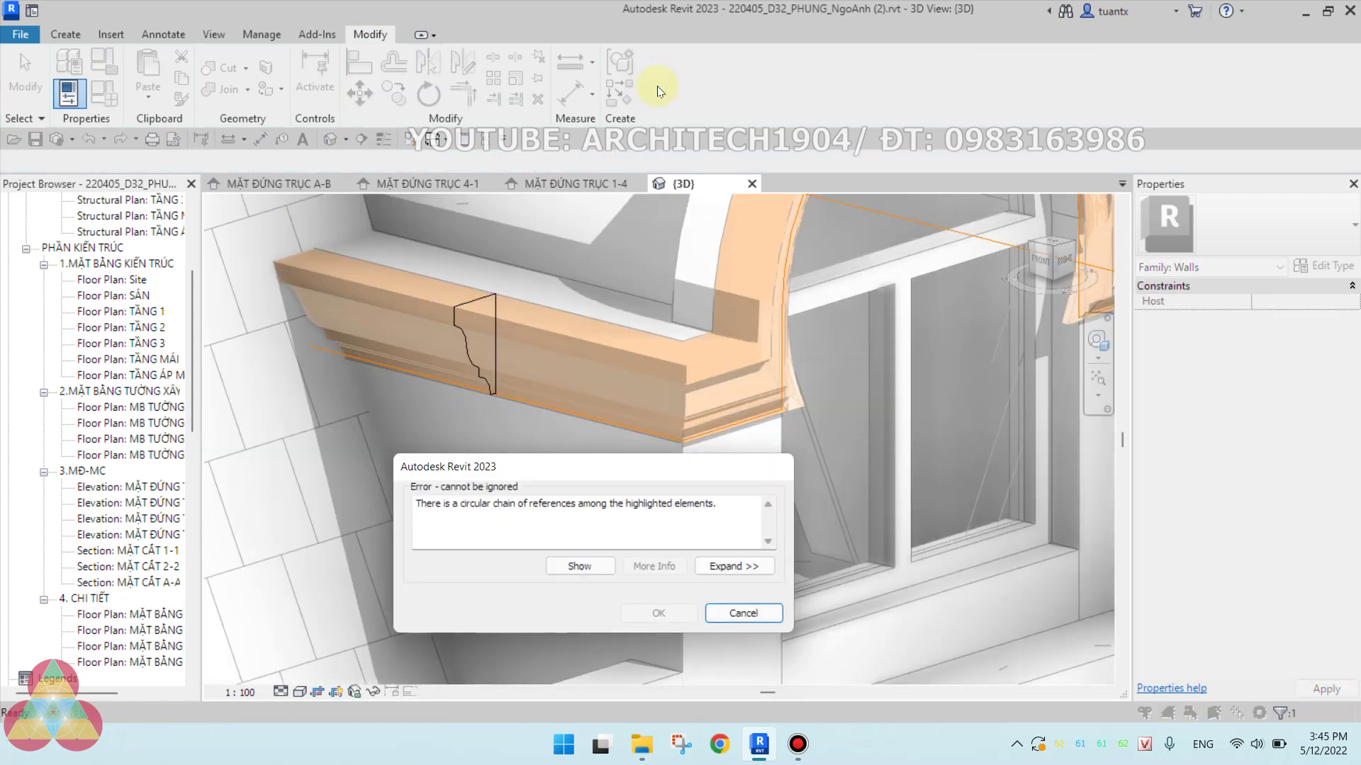
Cancel the circular-reference error and check the sweep profile's settings around the dormer arch.
left_click(768, 619)
scroll(440, 371, "down", 3)
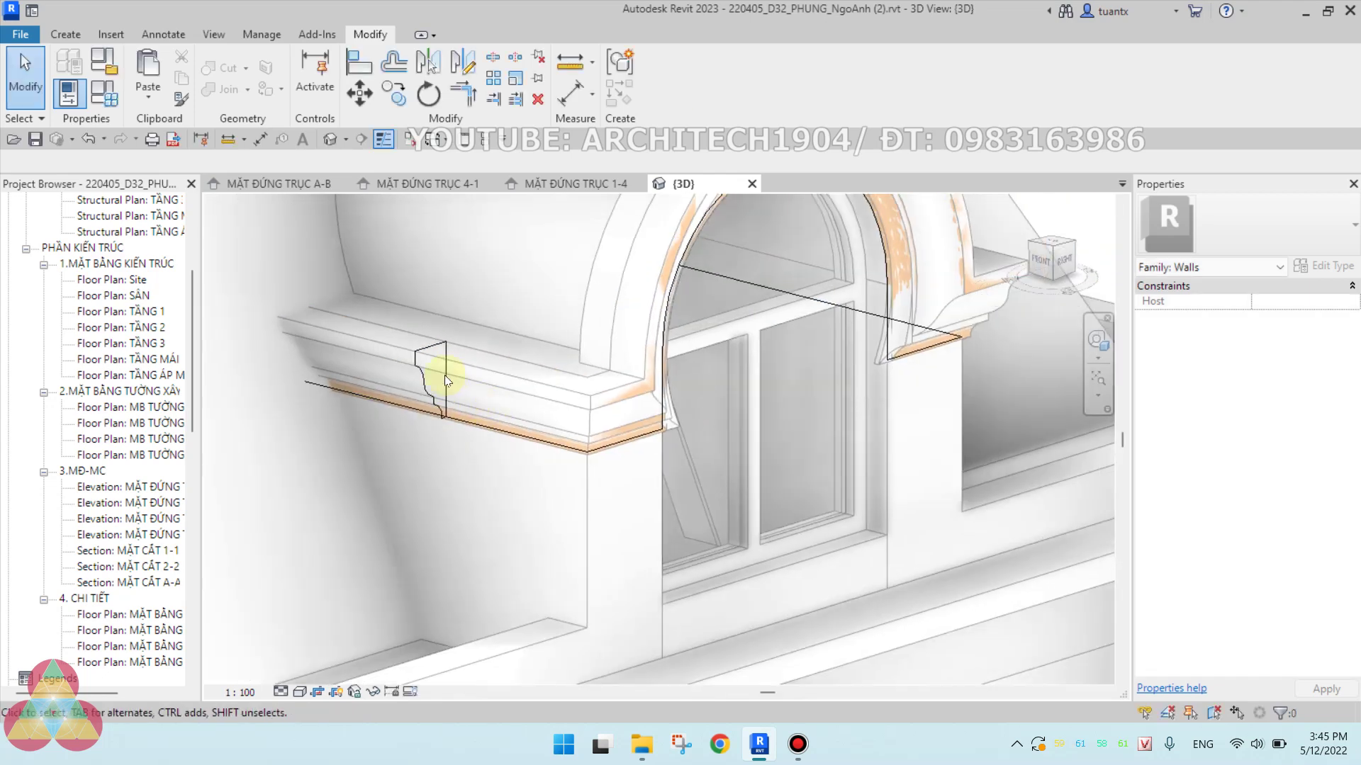
left_click(423, 374)
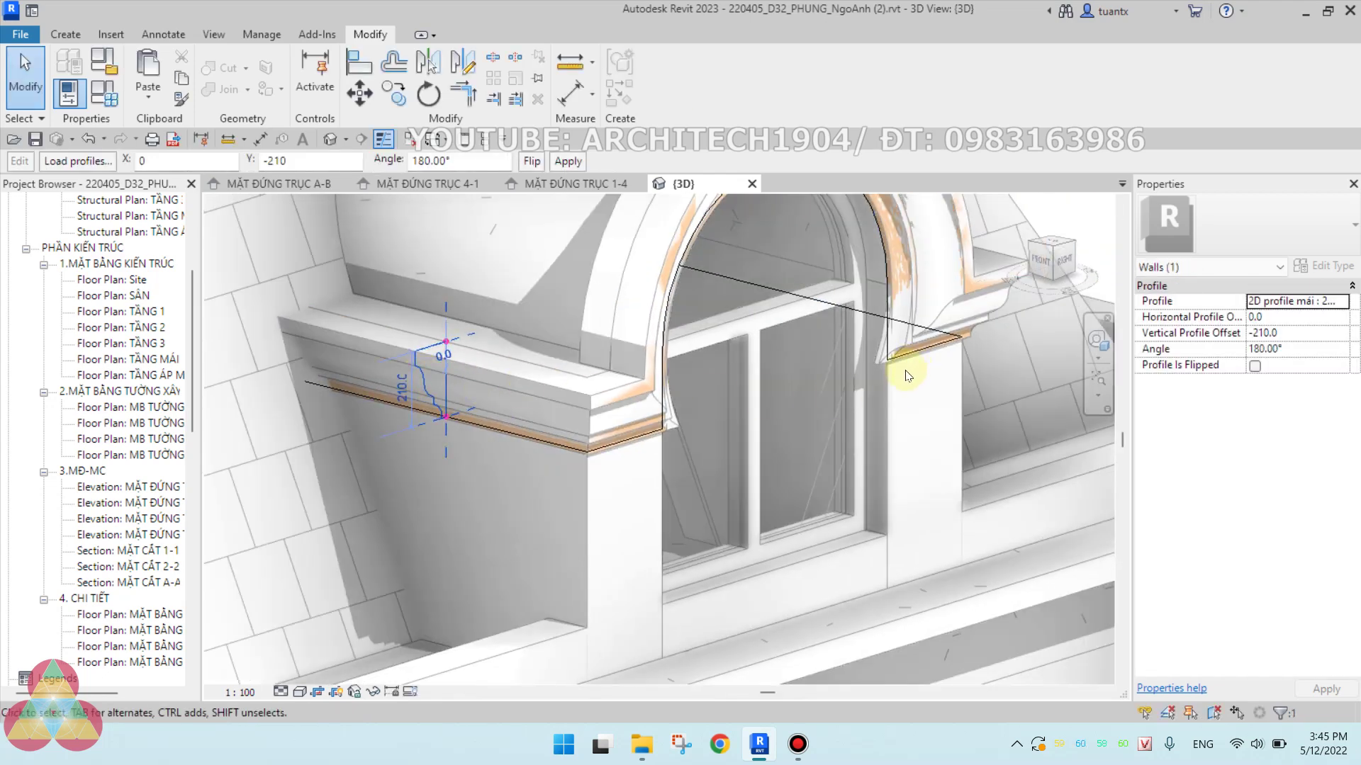
middle_click_drag(777, 435, 775, 426)
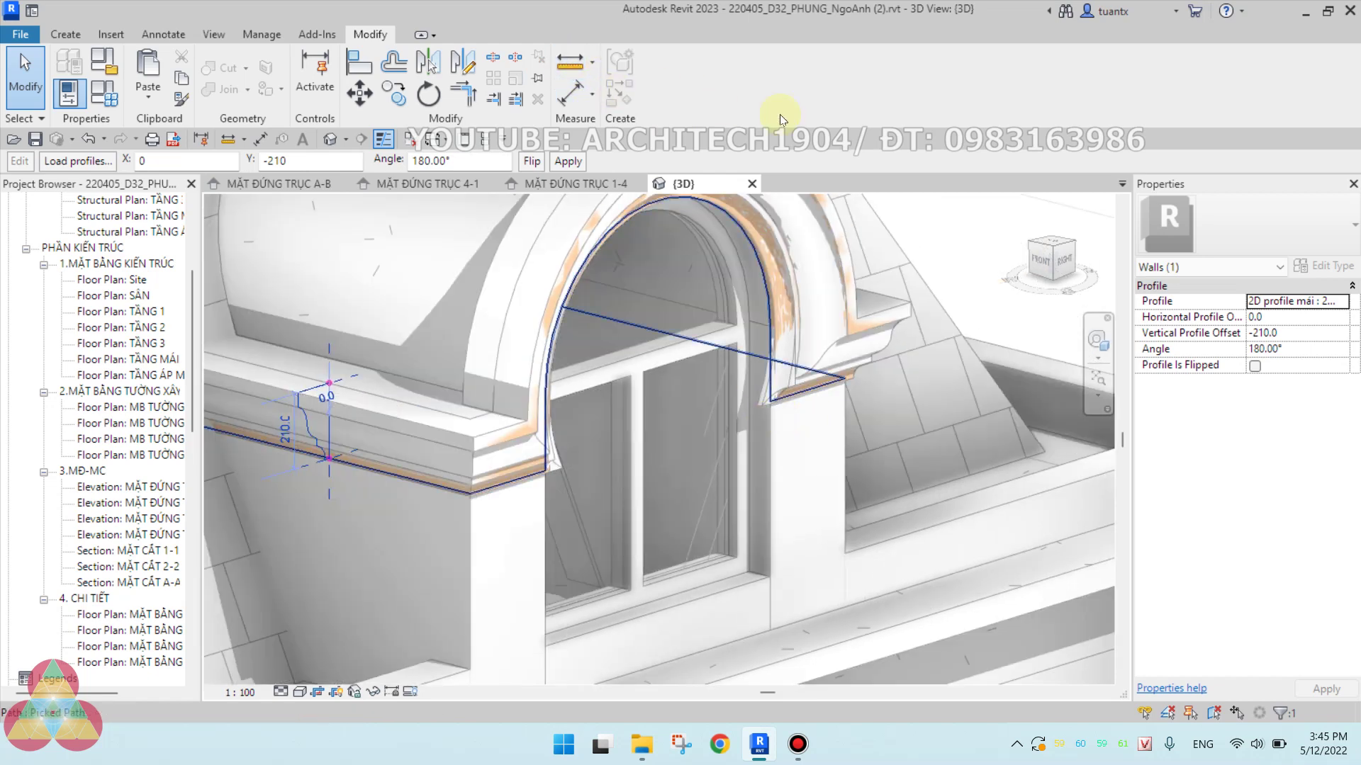
mouse_move(742, 394)
middle_mouse_down("shift")
mouse_move(695, 433)
mouse_move(663, 426)
middle_mouse_up("shift")
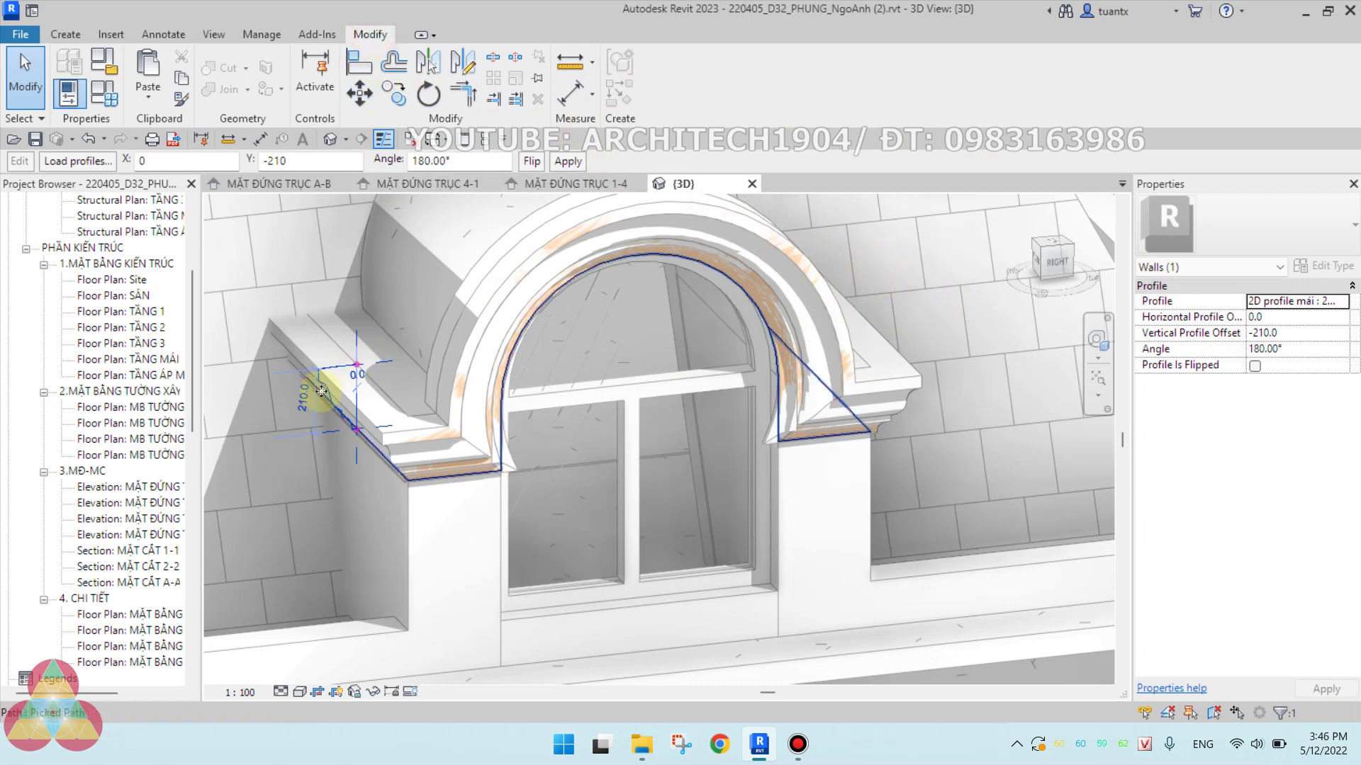
left_click(457, 533)
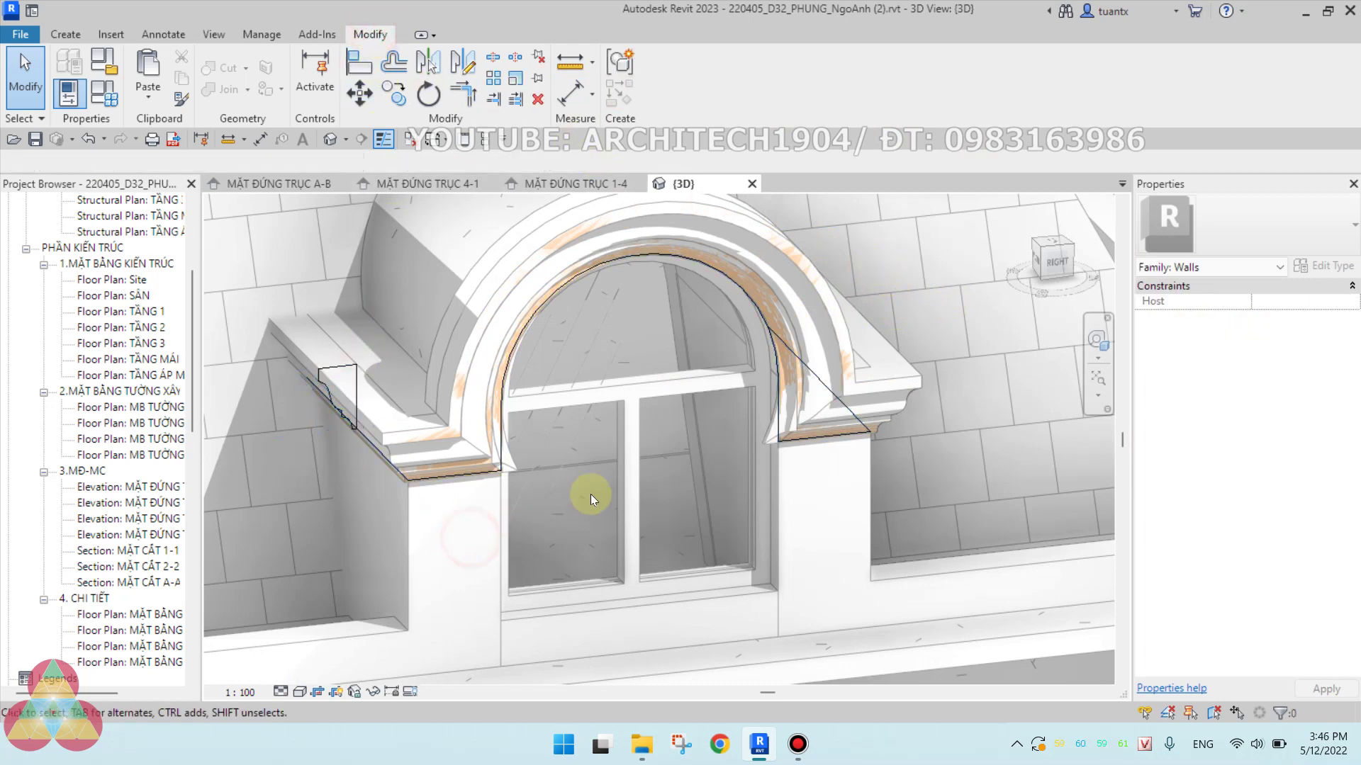
left_click(67, 39)
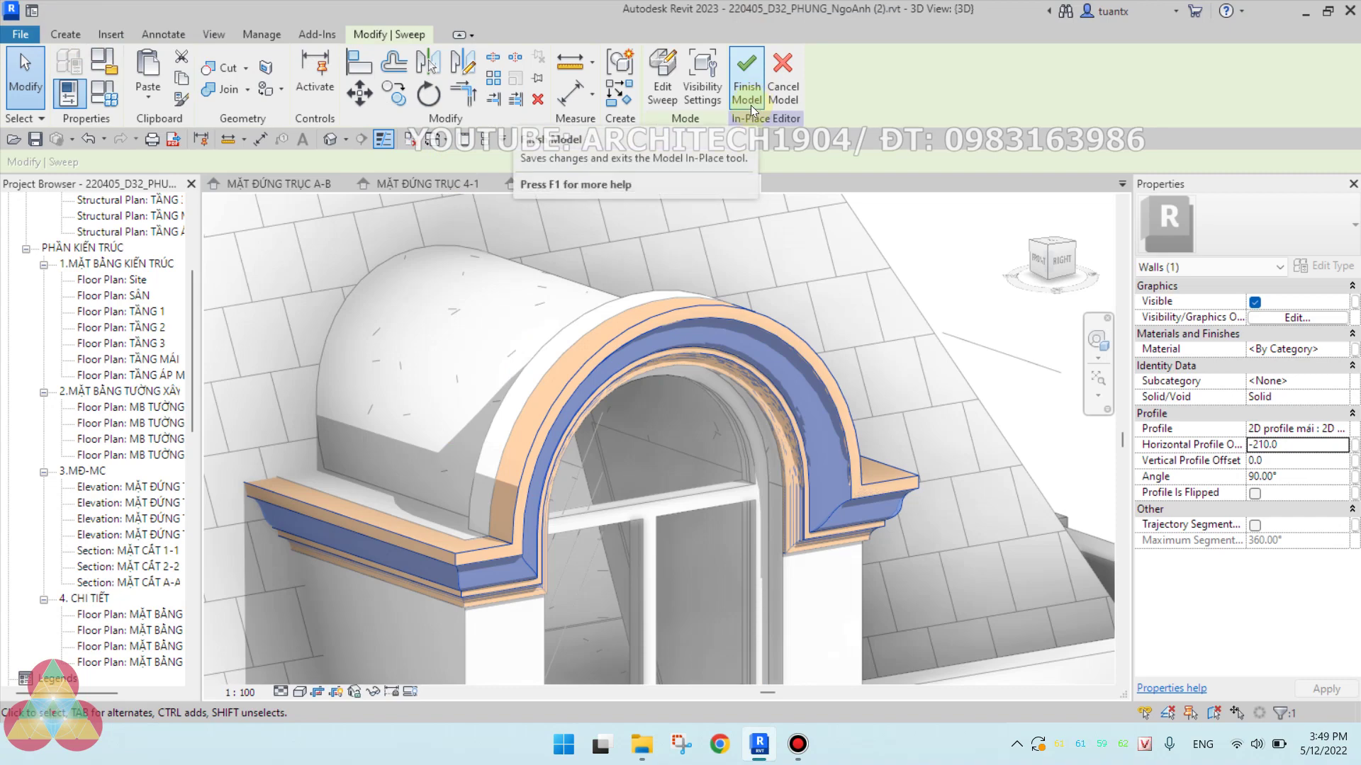
Inspect the sweep wrapping the dormer arch and side cornices, then finish the in-place model.
mouse_move(911, 450)
middle_mouse_down("shift")
mouse_move(720, 381)
mouse_move(755, 434)
mouse_move(552, 364)
mouse_move(587, 389)
mouse_move(714, 312)
mouse_move(825, 382)
middle_mouse_up("shift")
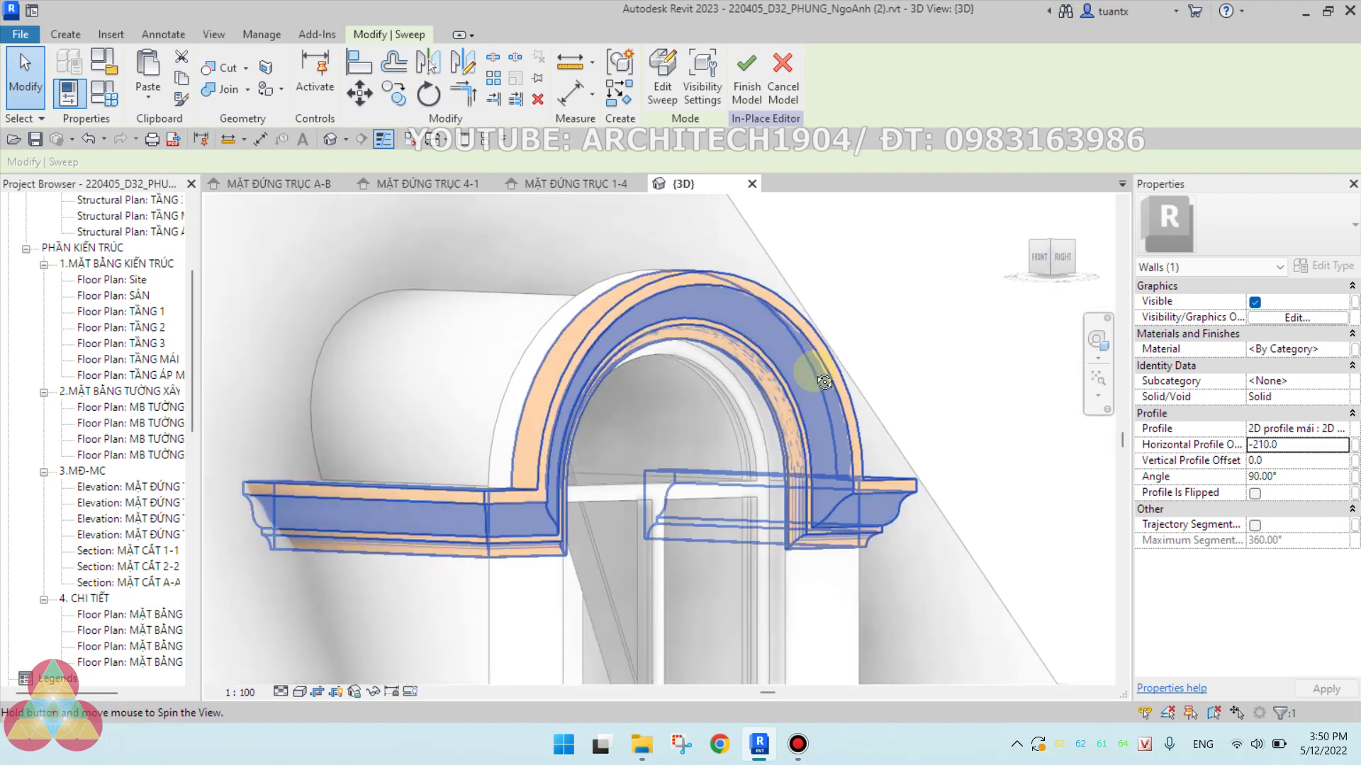
scroll(851, 480, "up", 2)
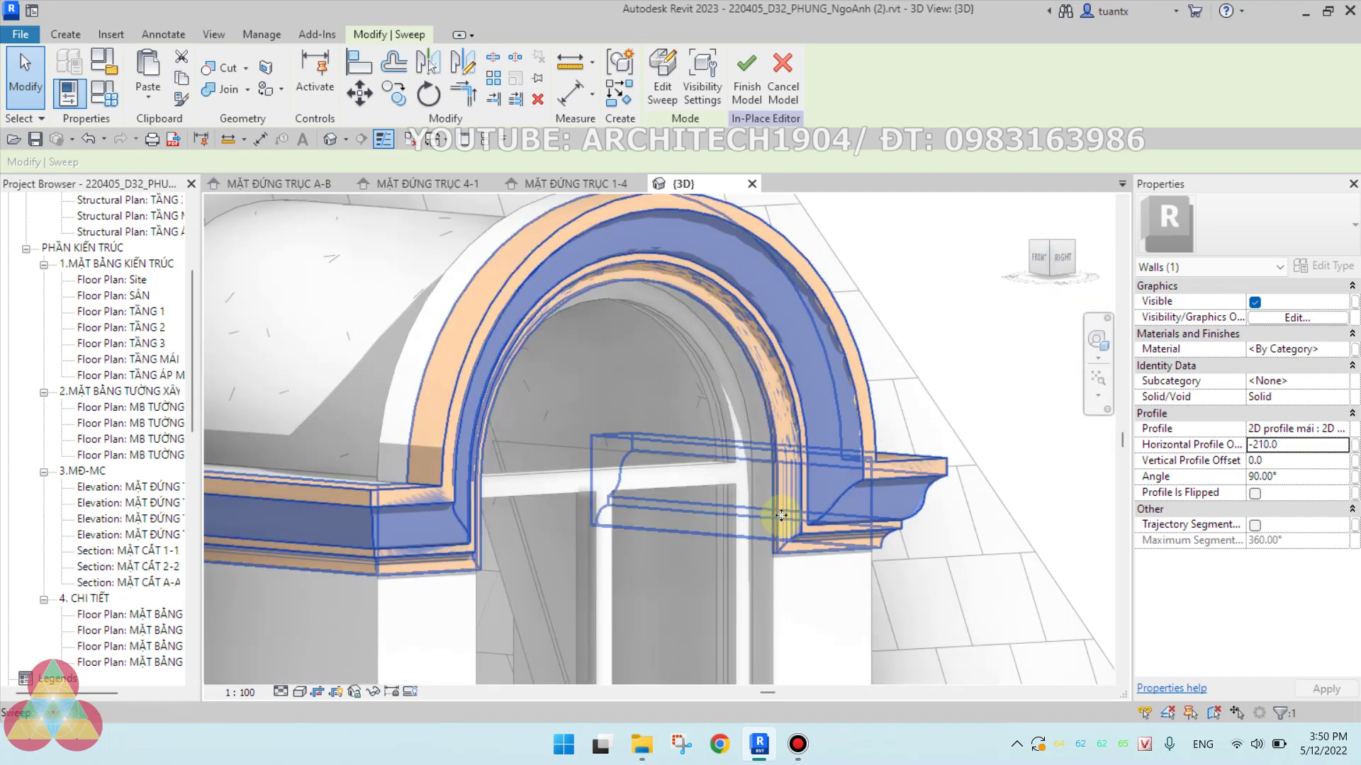
mouse_move(780, 515)
middle_mouse_down("shift")
mouse_move(826, 540)
mouse_move(734, 567)
mouse_move(730, 592)
mouse_move(813, 559)
middle_mouse_up("shift")
scroll(739, 565, "up", 2)
scroll(738, 564, "down", 2)
left_click(751, 92)
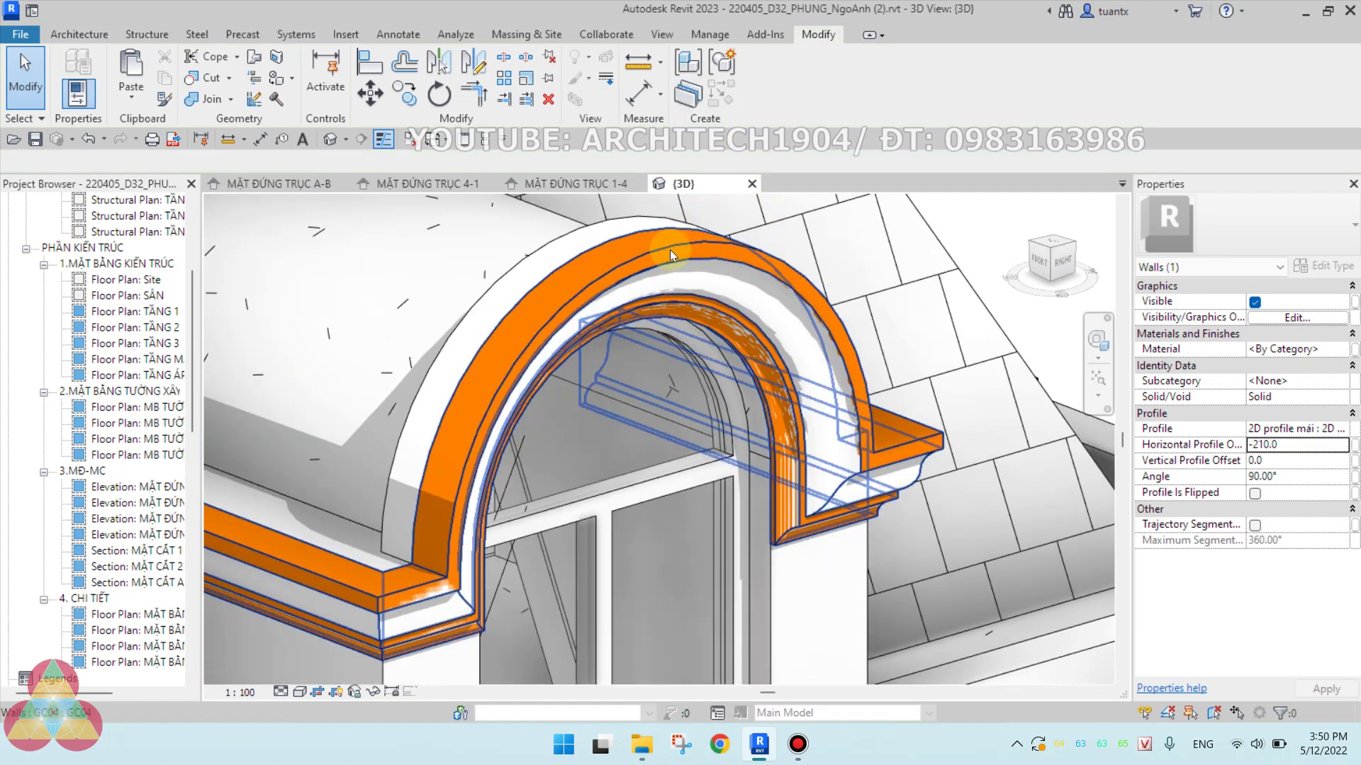
Hide the dormer wall and the overlapping PHAO VOM MAI arch wall in this view.
left_click(669, 251)
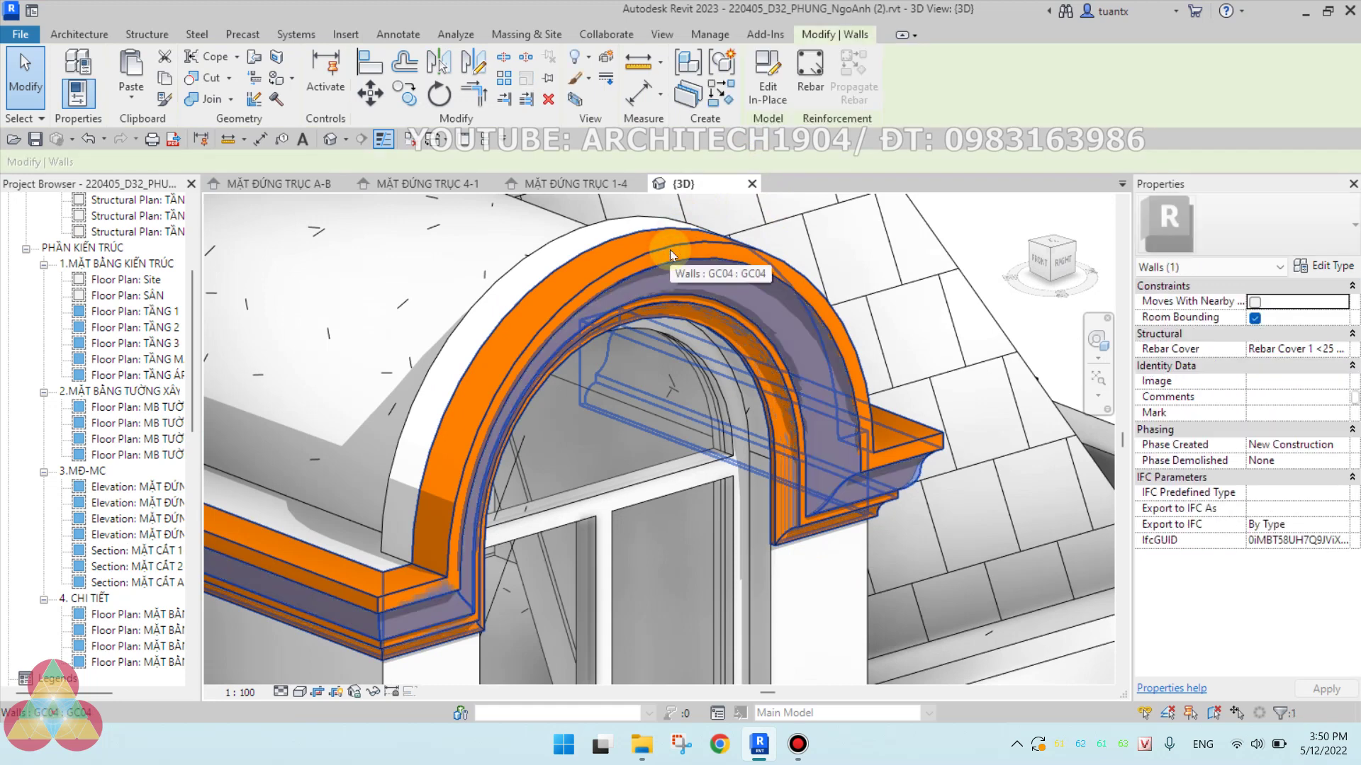
right_click(670, 249)
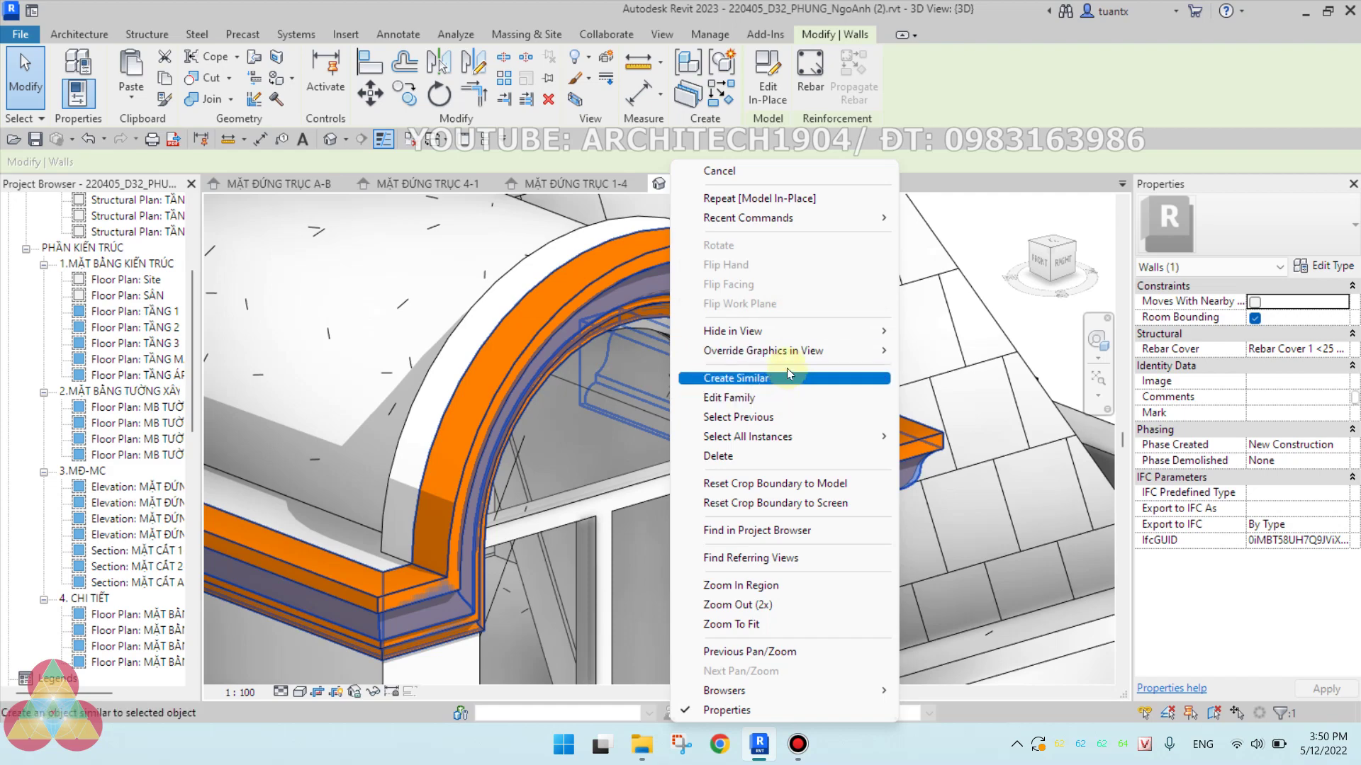
mouse_move(733, 330)
left_click(943, 329)
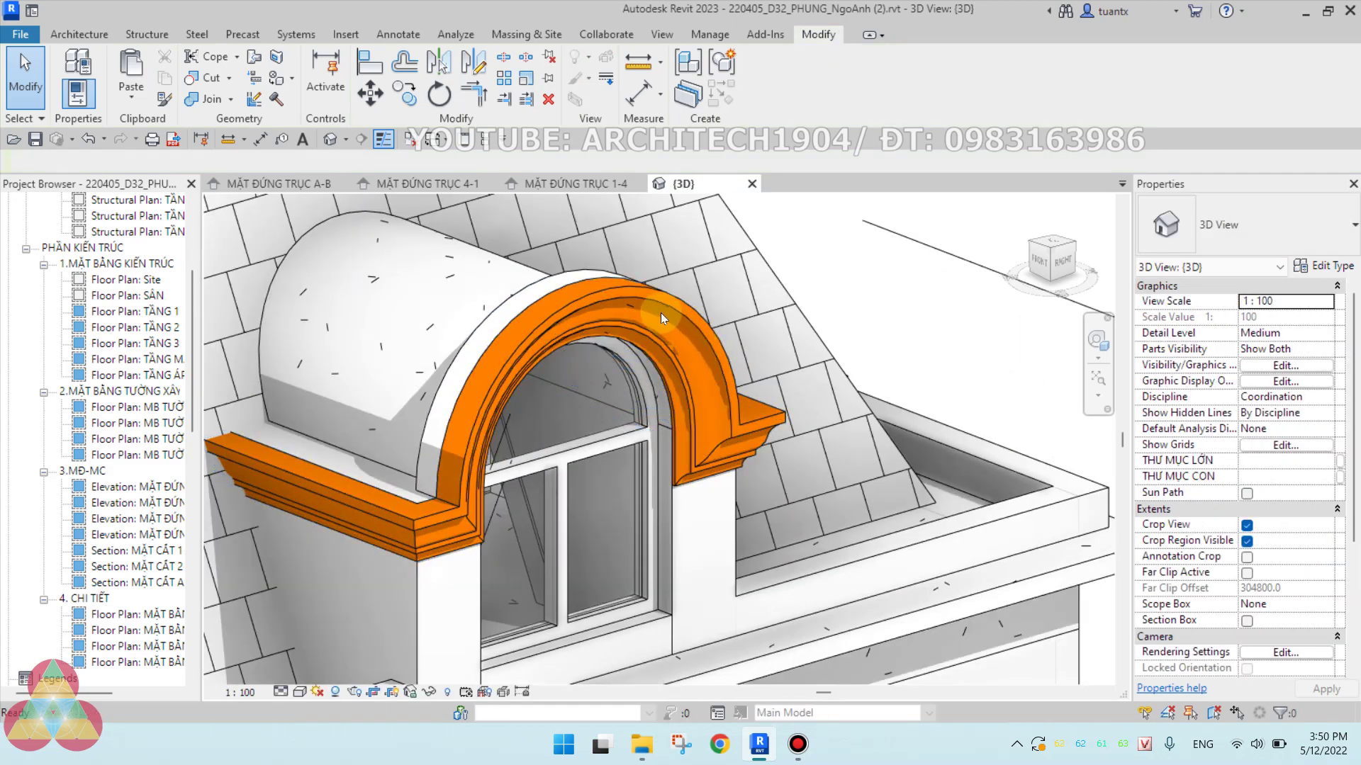
scroll(660, 313, "up", 2)
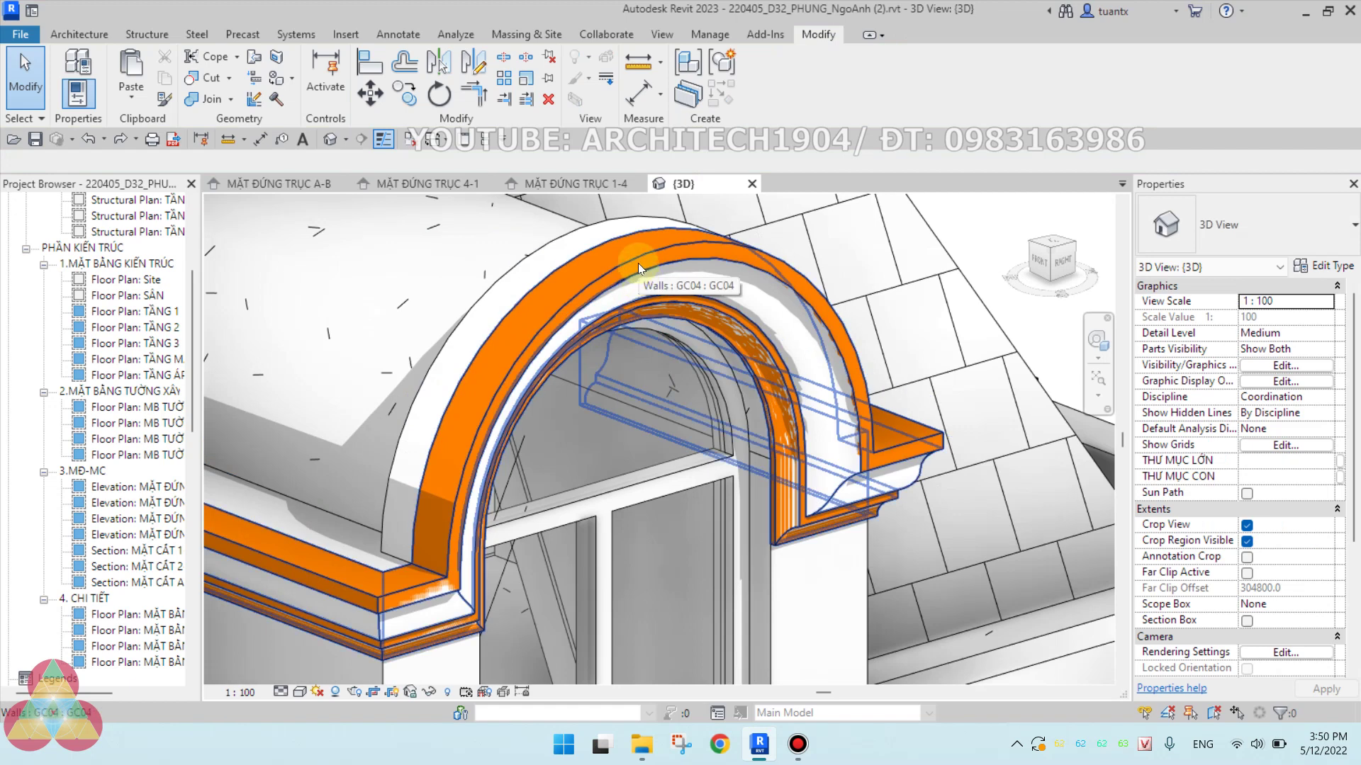
key("Tab")
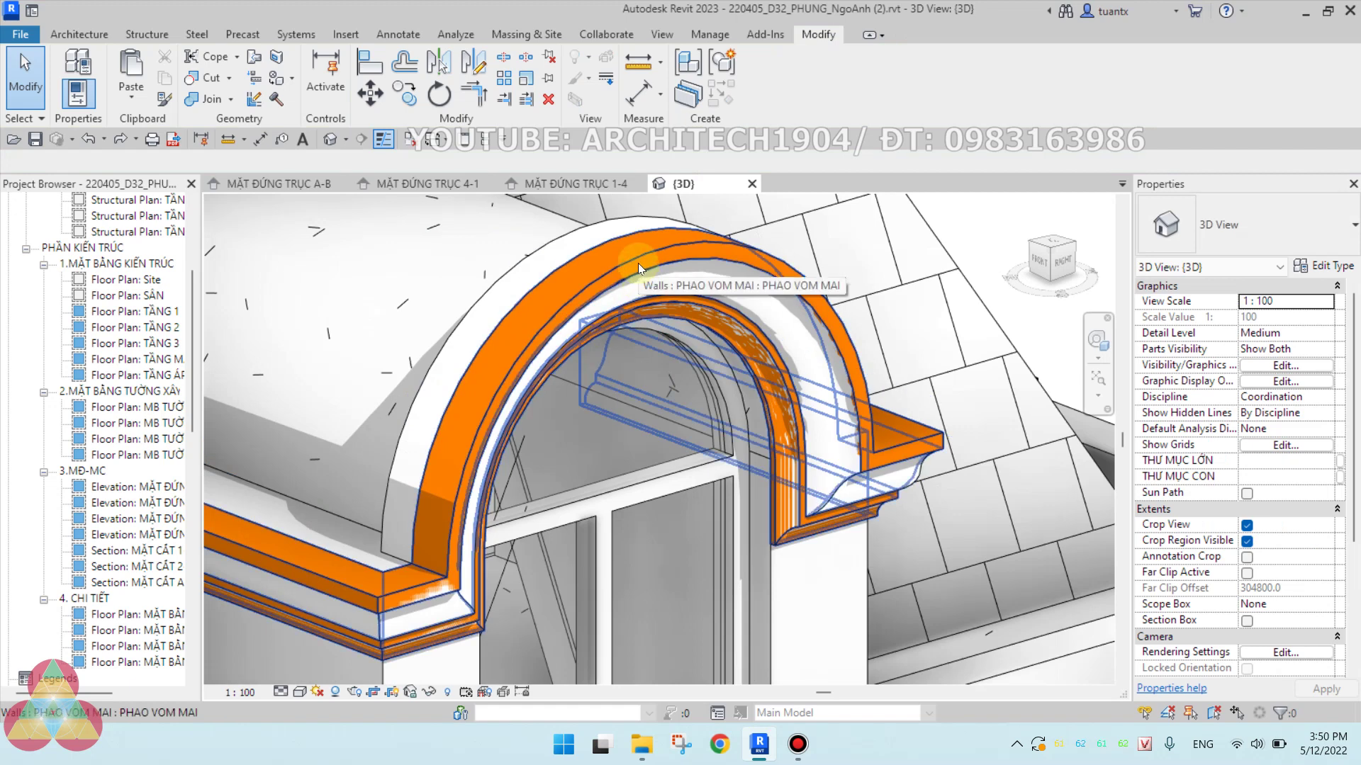
left_click(638, 262)
right_click(638, 262)
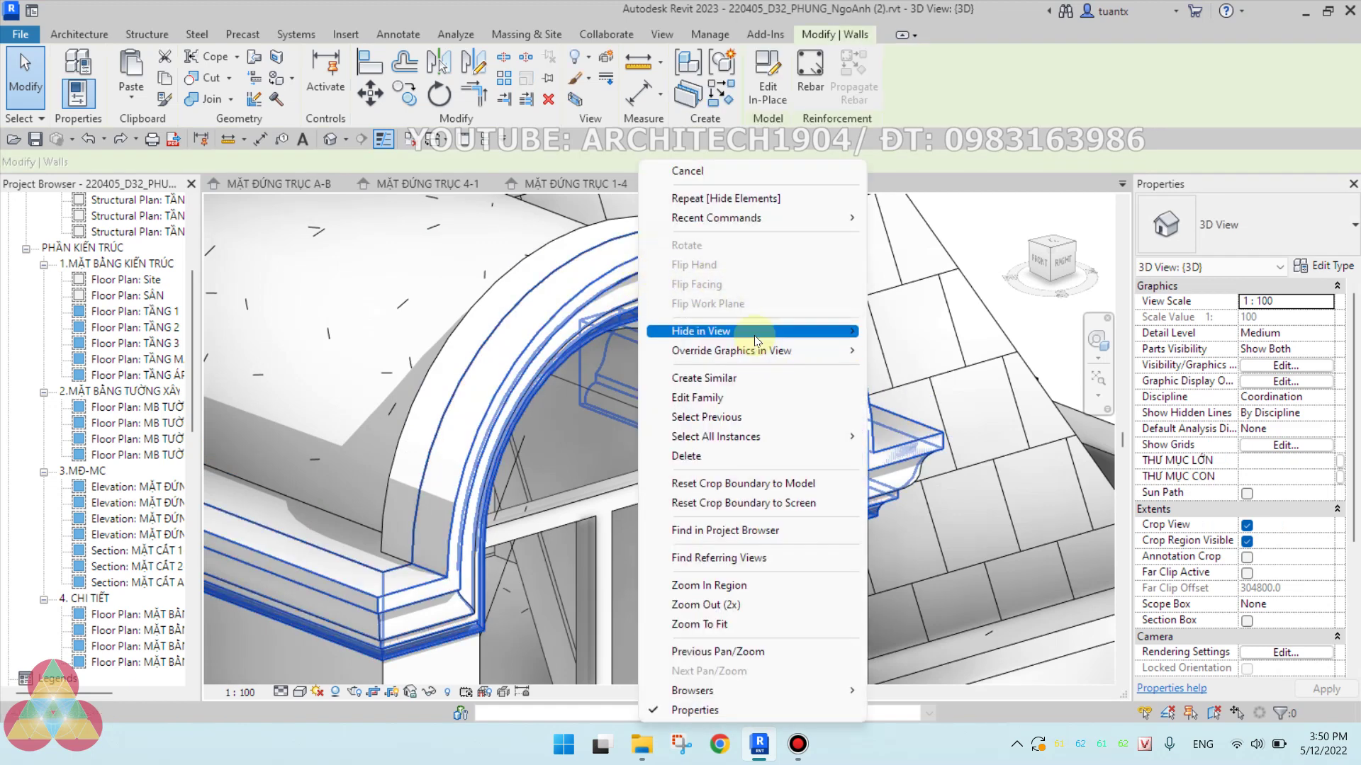
left_click(890, 340)
Select the GC04 molding and check its Mark value from a frontal angle.
scroll(662, 326, "up", 2)
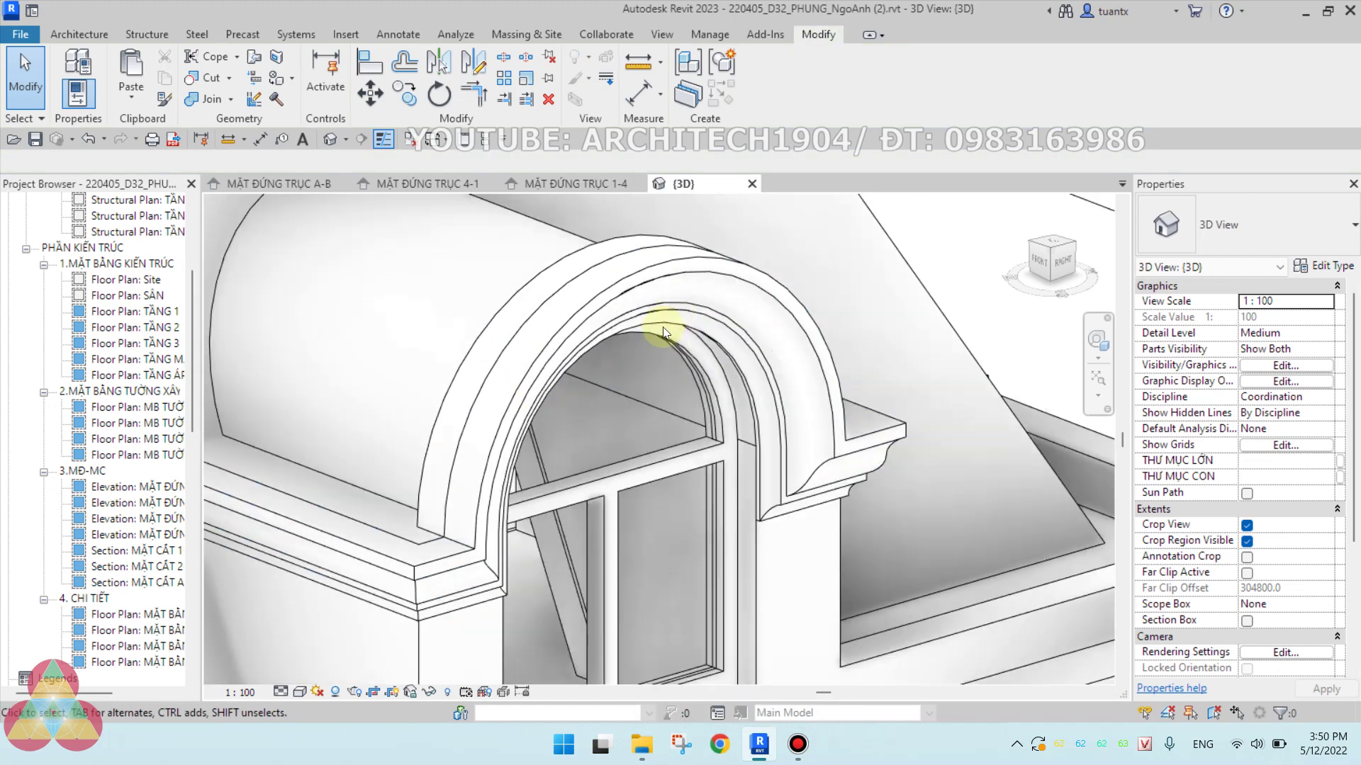
scroll(678, 300, "up", 2)
scroll(678, 299, "down", 1)
left_click(677, 284)
mouse_move(673, 355)
middle_mouse_down("shift")
mouse_move(709, 402)
mouse_move(361, 443)
middle_mouse_up("shift")
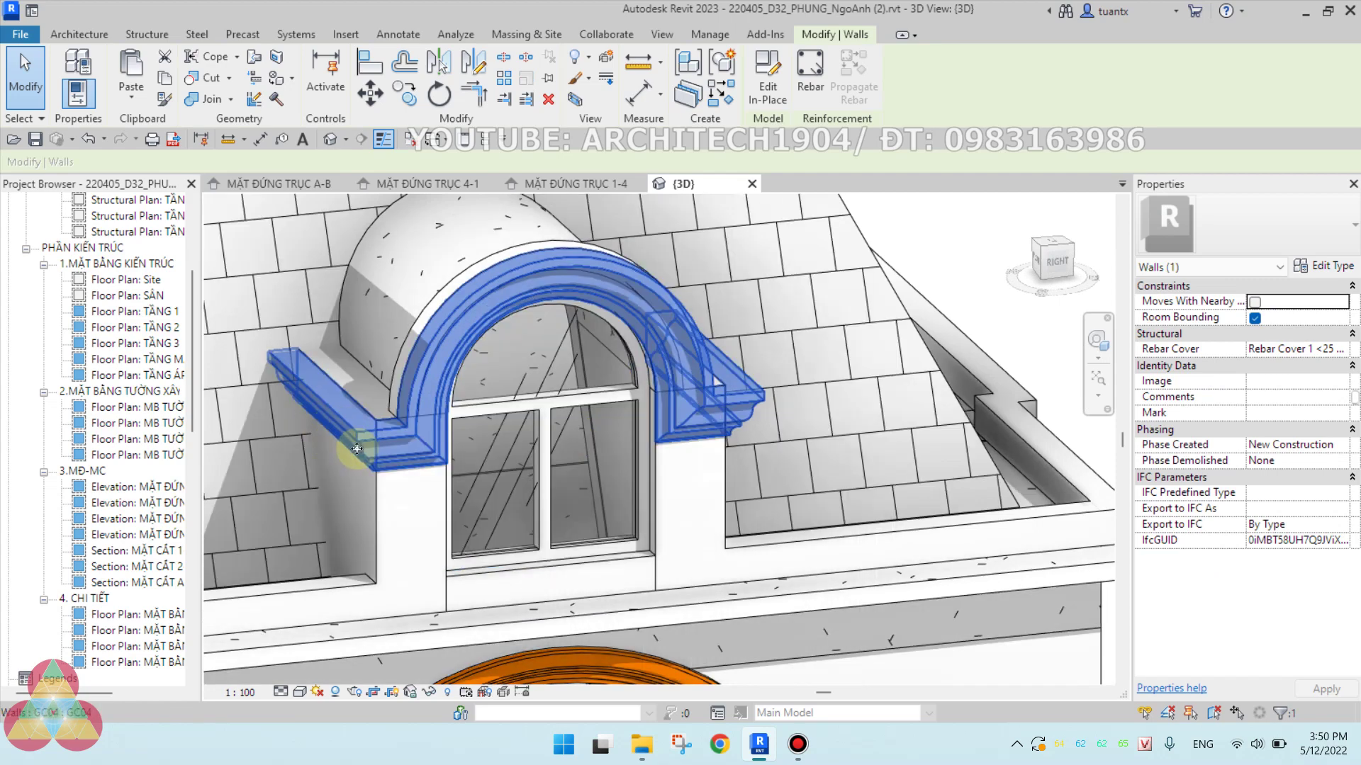
mouse_move(730, 441)
middle_mouse_down("shift")
mouse_move(576, 477)
mouse_move(711, 446)
mouse_move(814, 447)
mouse_move(623, 459)
mouse_move(541, 385)
mouse_move(607, 425)
middle_mouse_up("shift")
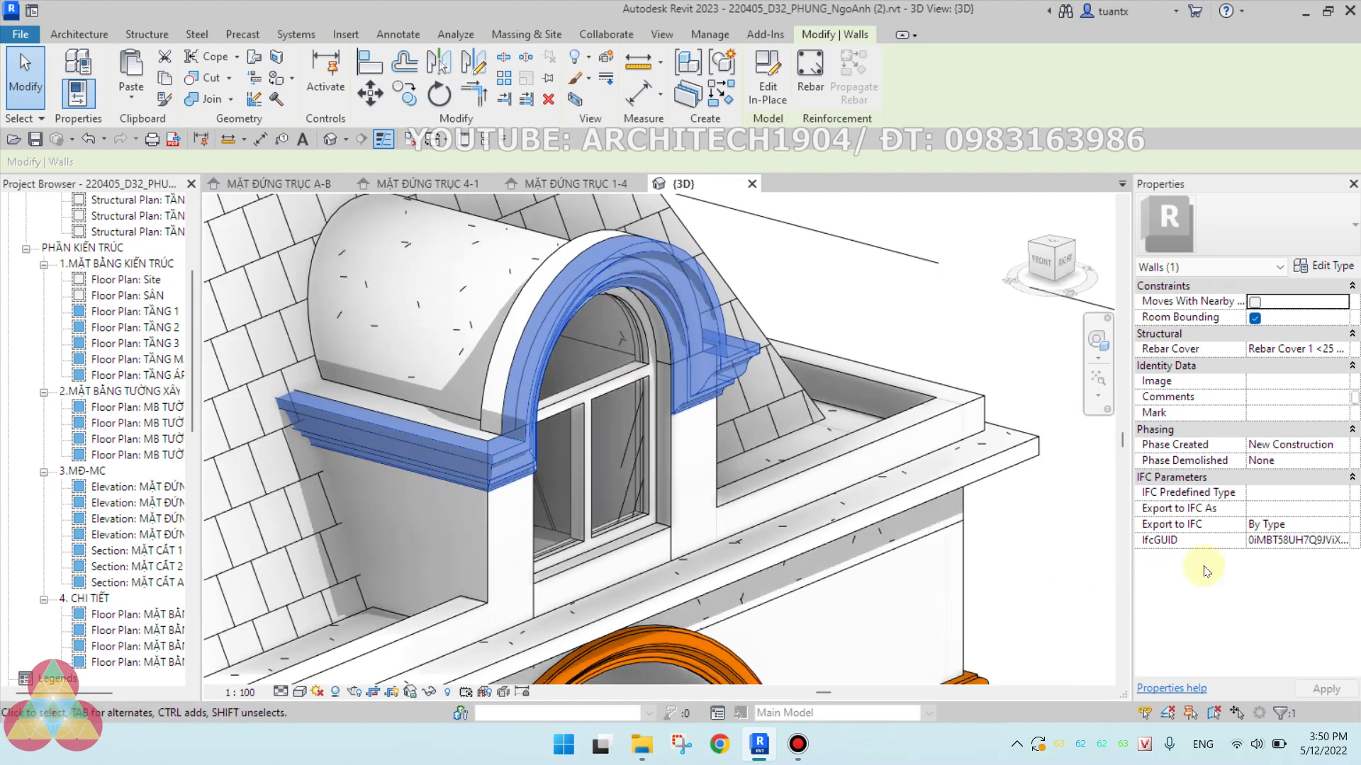
left_click(1287, 413)
type("GC04")
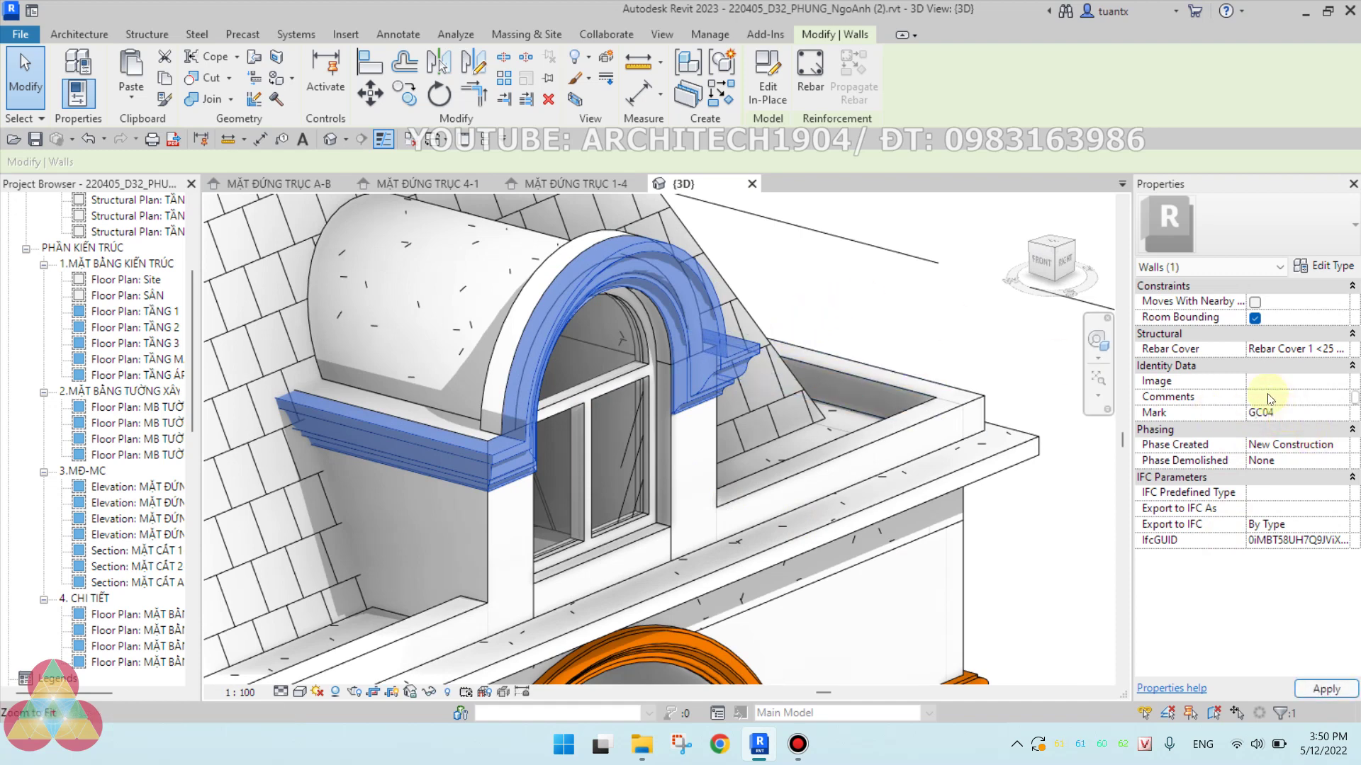
Deselect the molding and orbit the model to review the dormer.
left_click(951, 303)
mouse_move(950, 303)
middle_mouse_down("shift")
mouse_move(882, 331)
mouse_move(874, 404)
mouse_move(827, 385)
mouse_move(751, 304)
mouse_move(934, 413)
mouse_move(938, 450)
mouse_move(924, 389)
mouse_move(924, 494)
mouse_move(902, 522)
mouse_move(471, 340)
middle_mouse_up("shift")
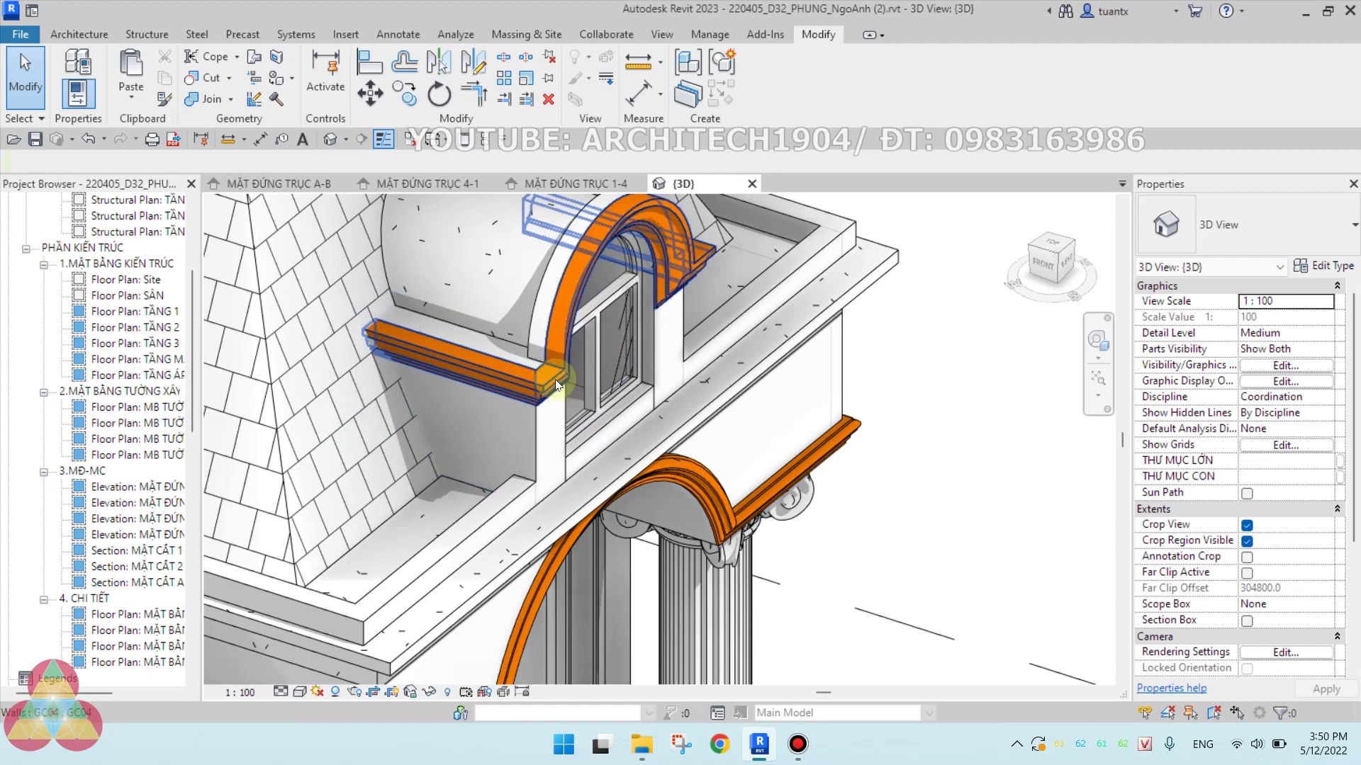
scroll(550, 378, "up", 1)
scroll(527, 367, "up", 1)
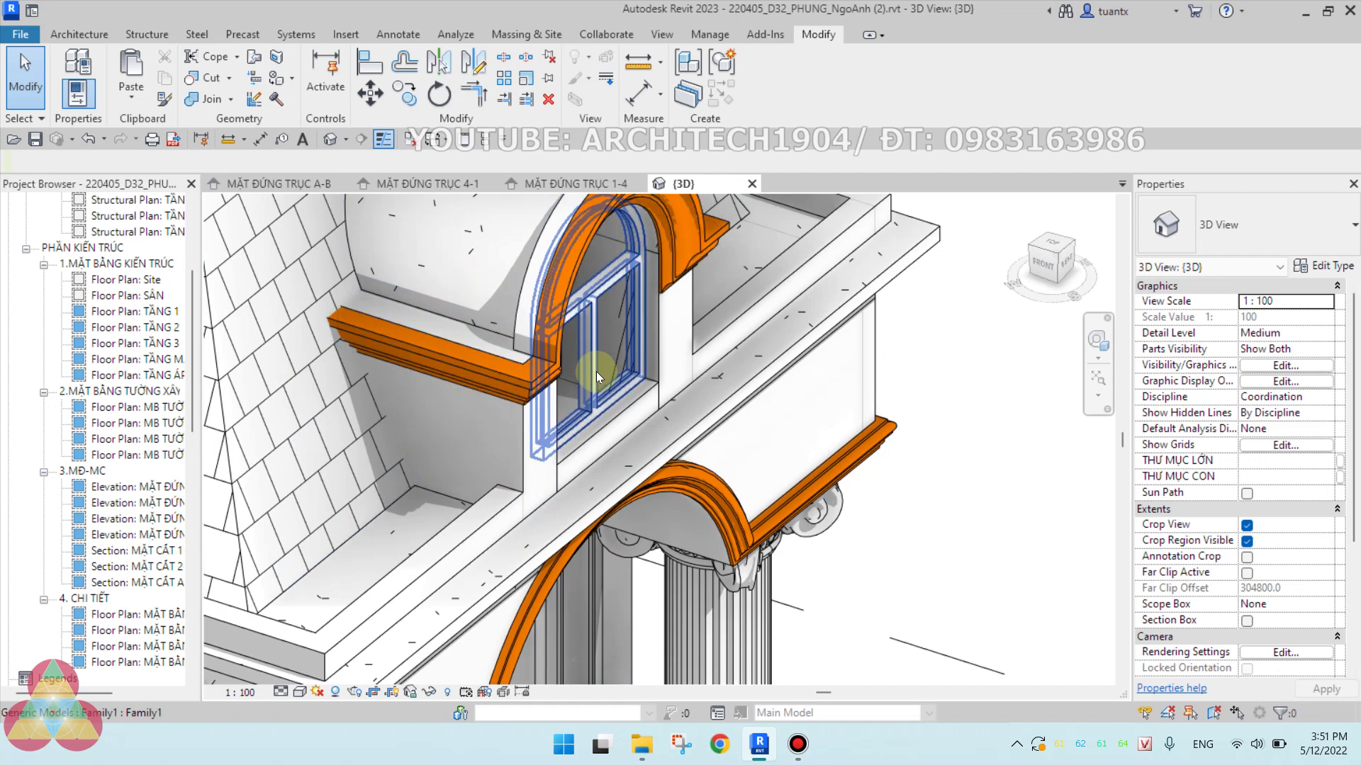
scroll(619, 381, "down", 3)
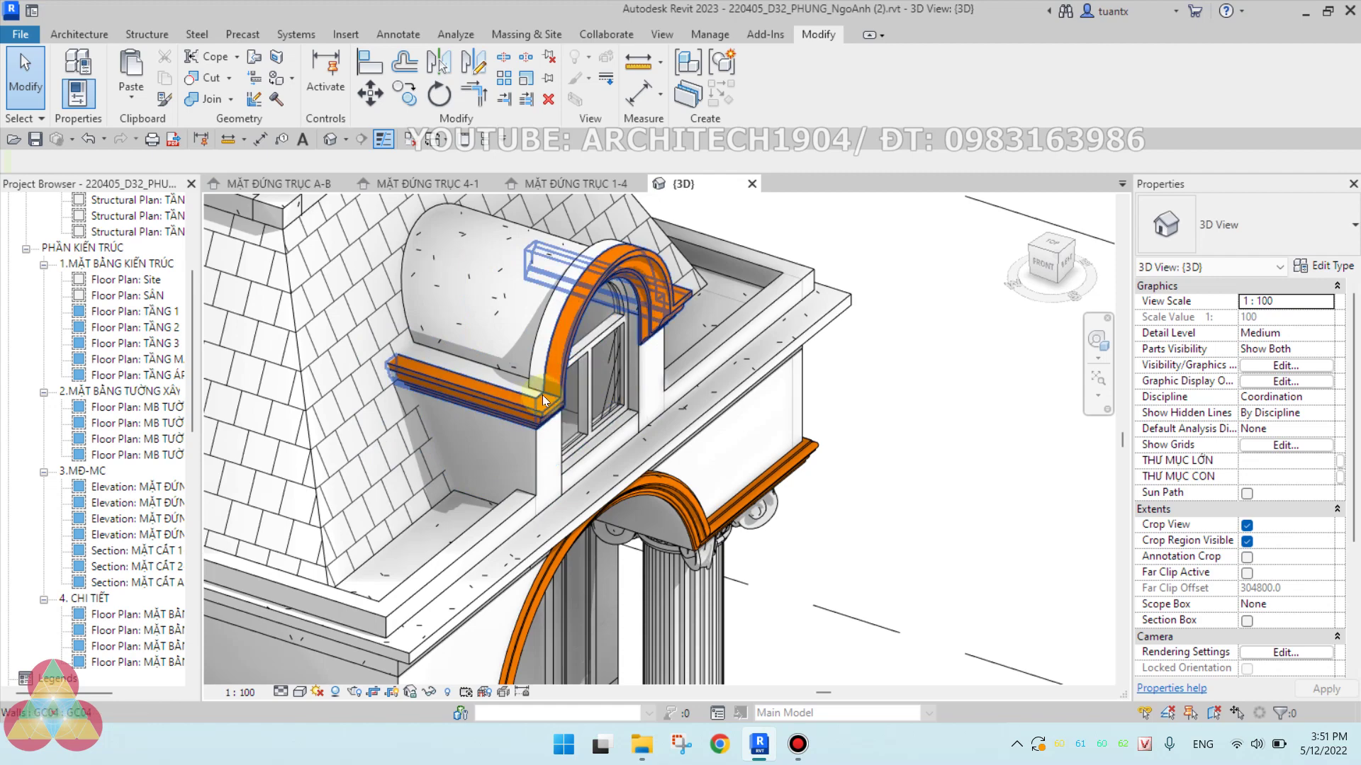
scroll(516, 382, "up", 4)
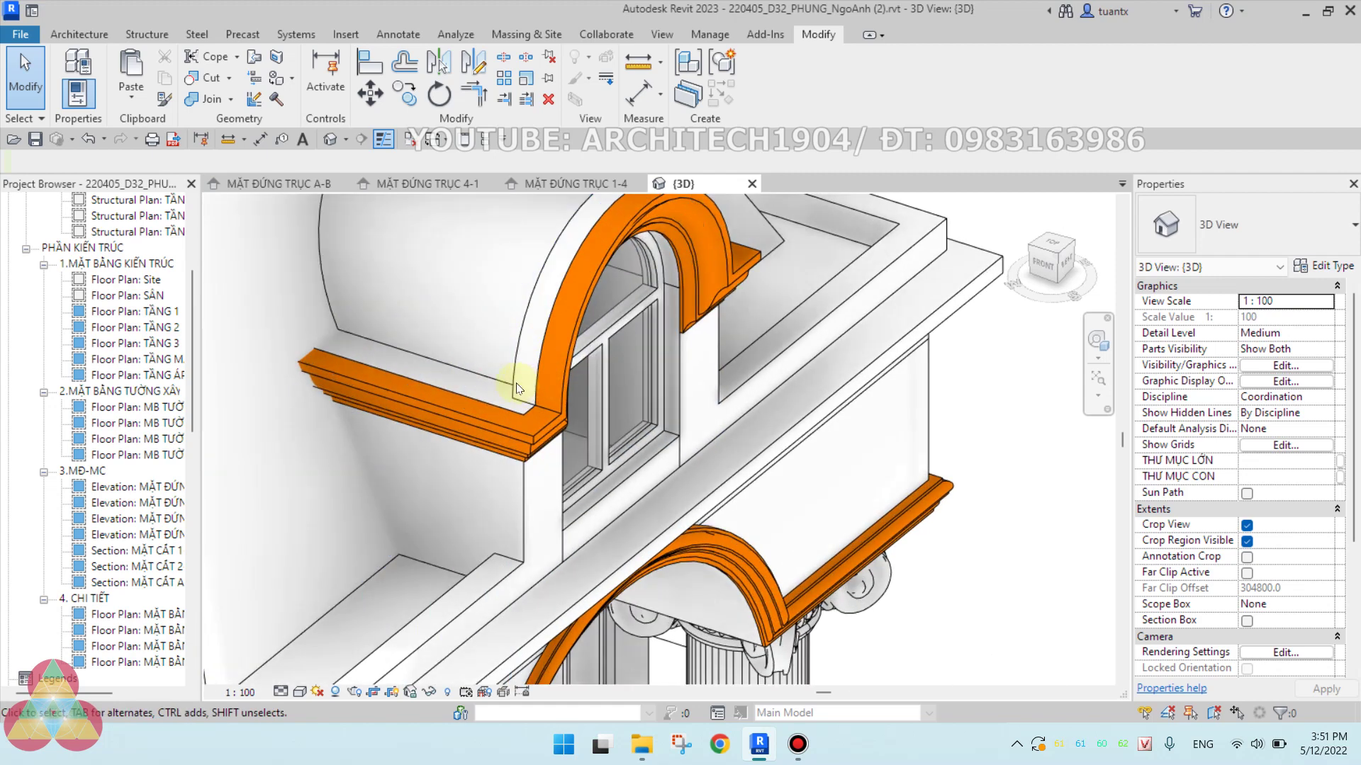
Set the work plane to the dormer's wall face.
middle_click_drag(517, 380, 519, 417)
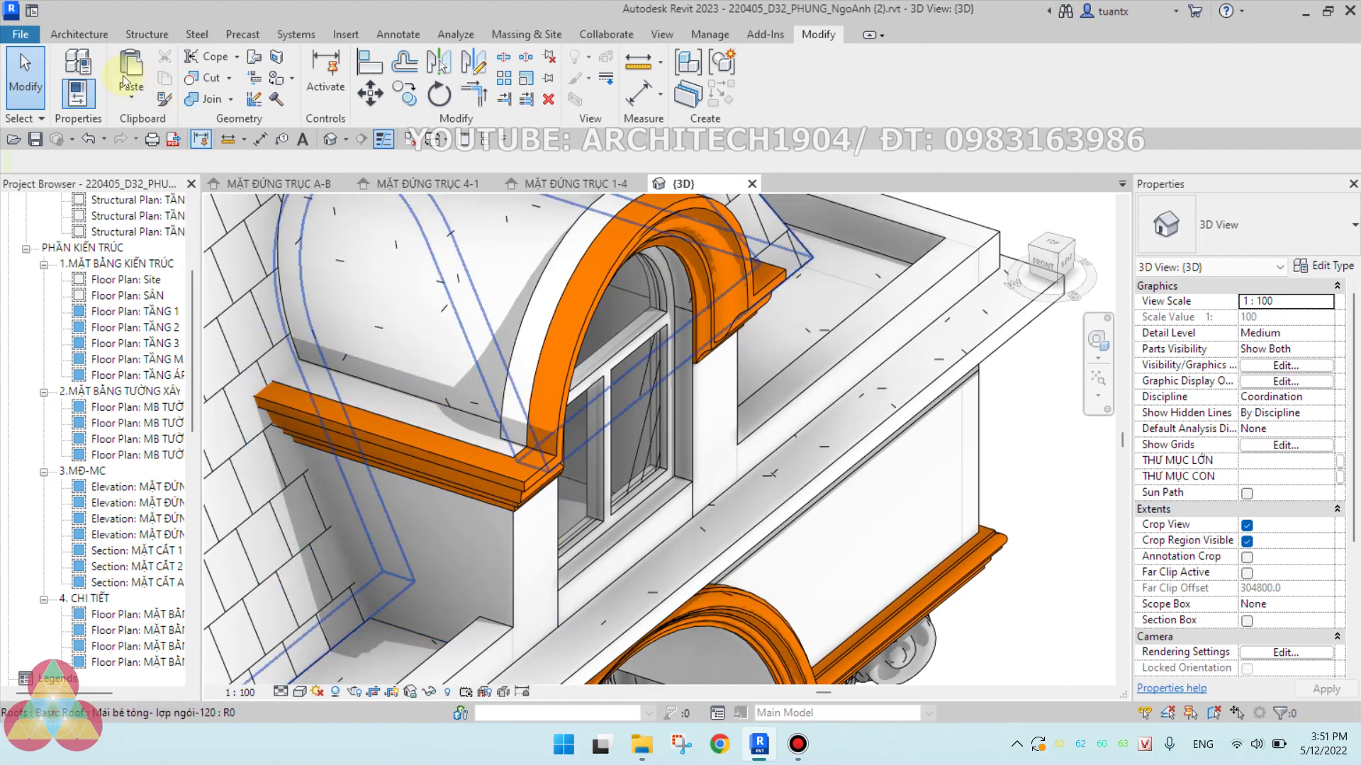
left_click(80, 34)
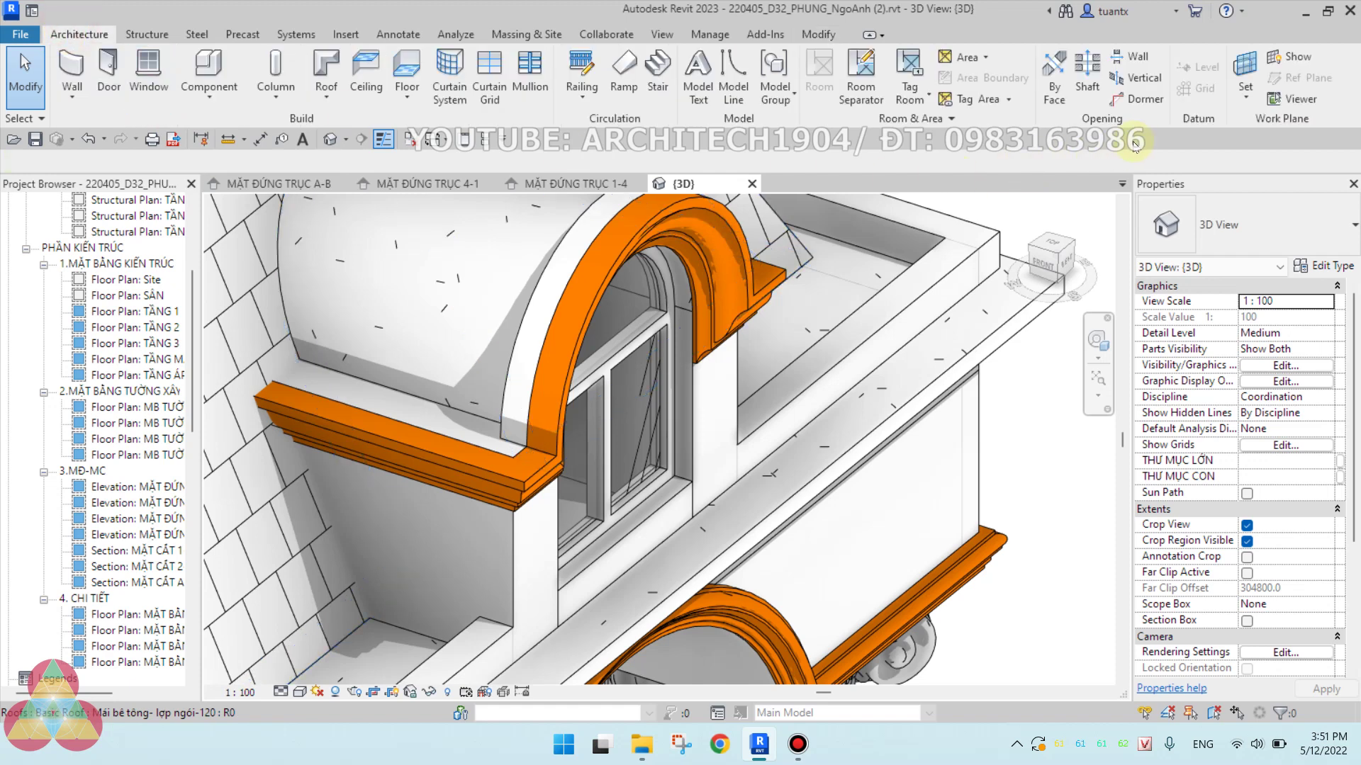
left_click(1253, 72)
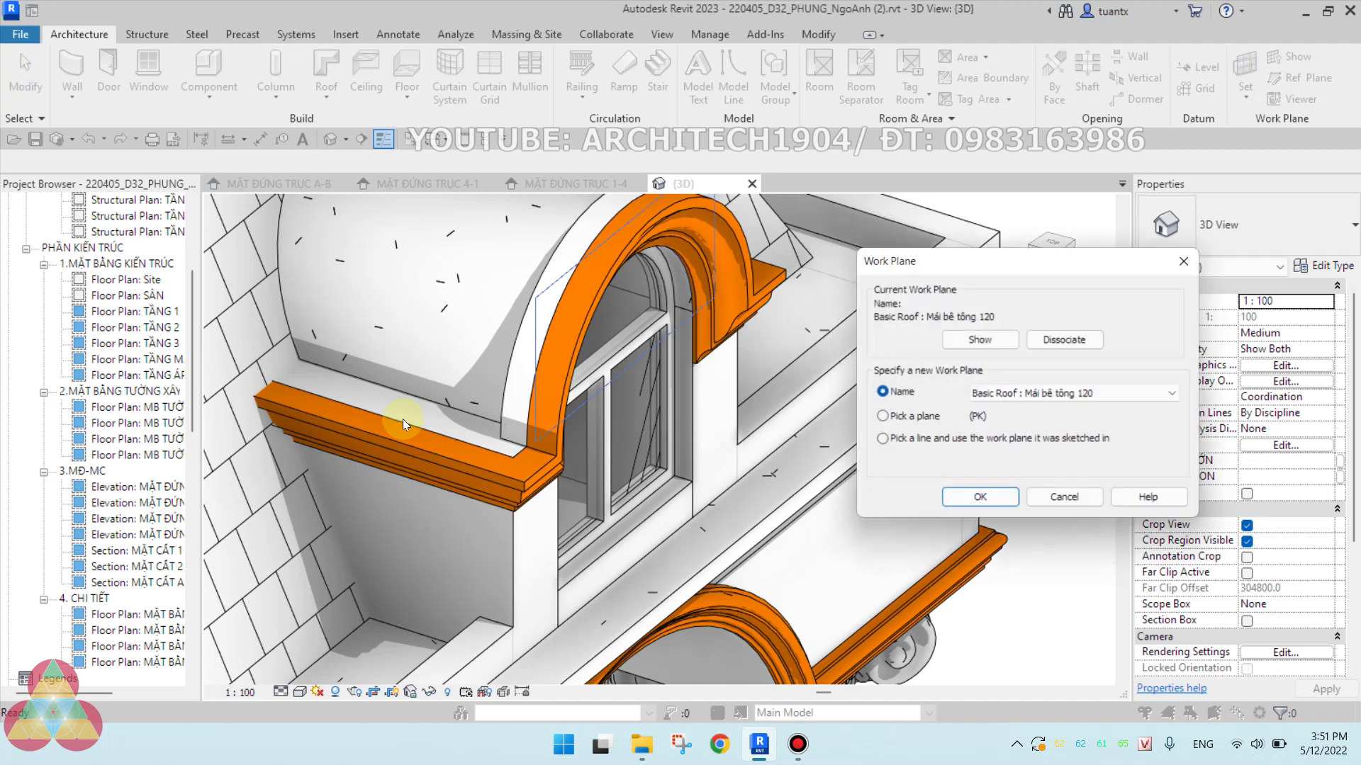
left_click(985, 500)
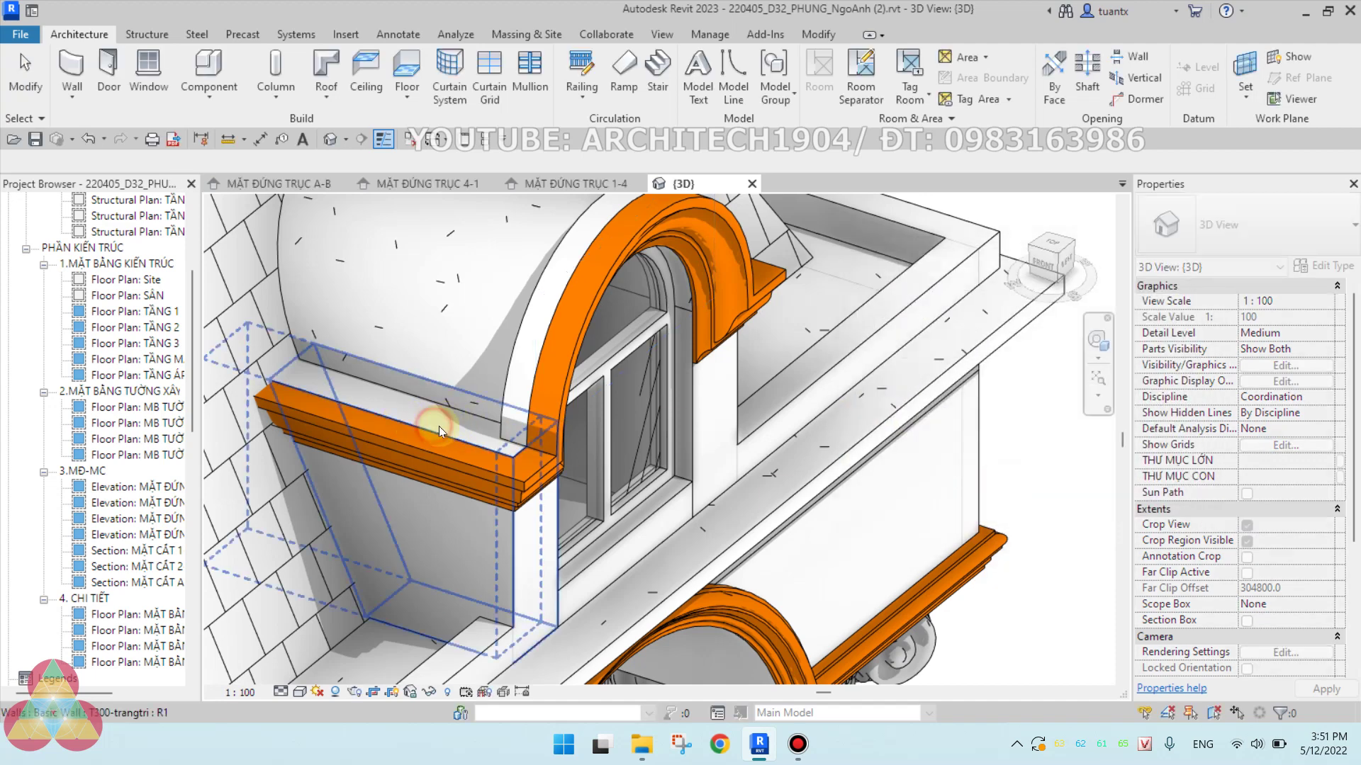
left_click(439, 427)
left_click(1281, 59)
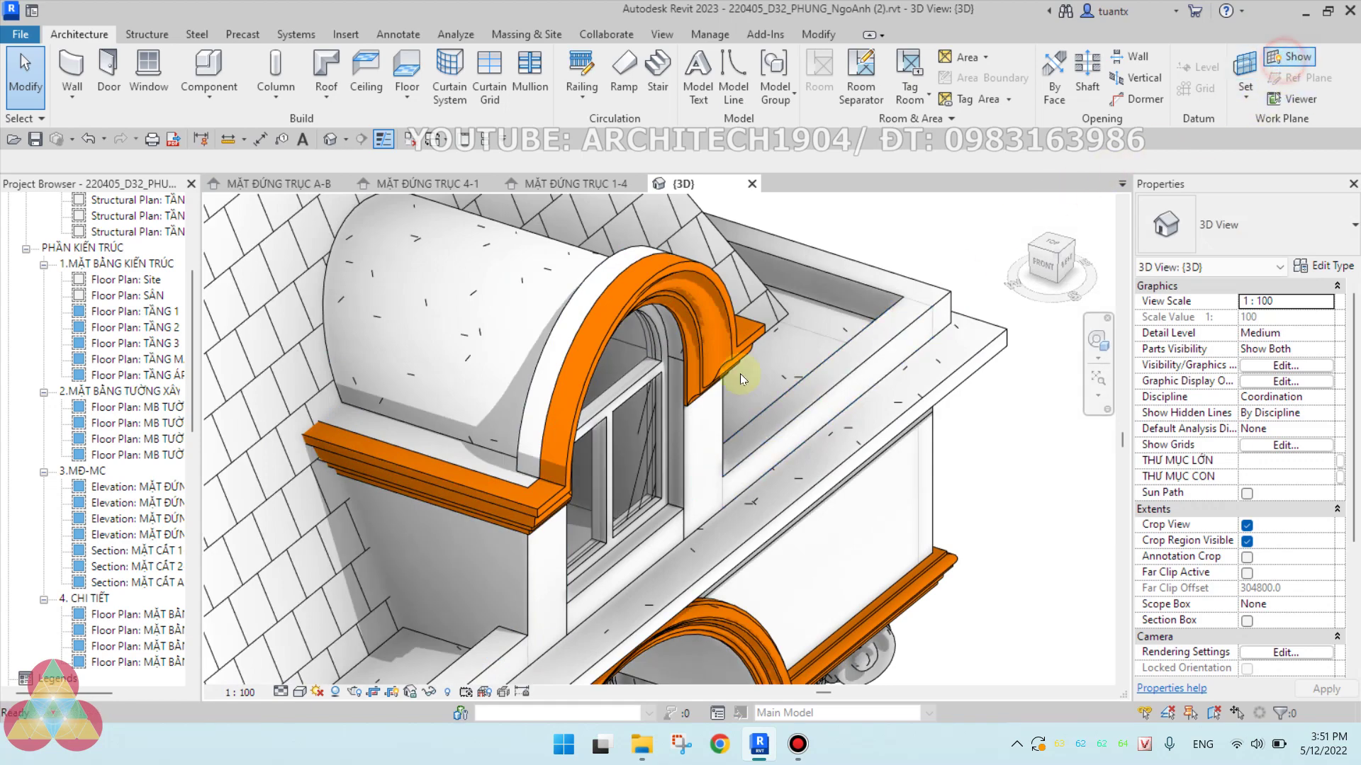
scroll(586, 437, "up", 2)
mouse_move(585, 436)
middle_mouse_down("shift")
mouse_move(510, 487)
mouse_move(539, 426)
middle_mouse_up("shift")
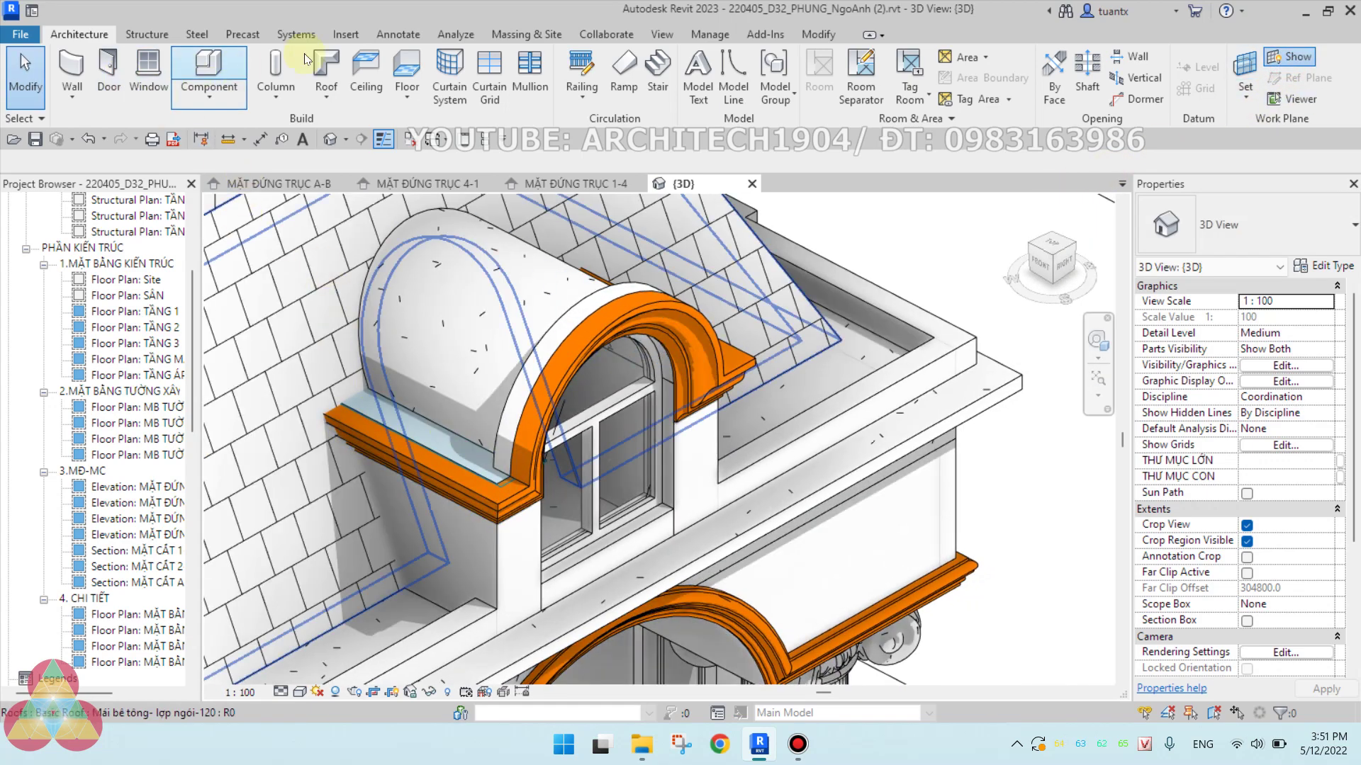
Trace picked model lines along the top edges of the left and right sills.
left_click(735, 71)
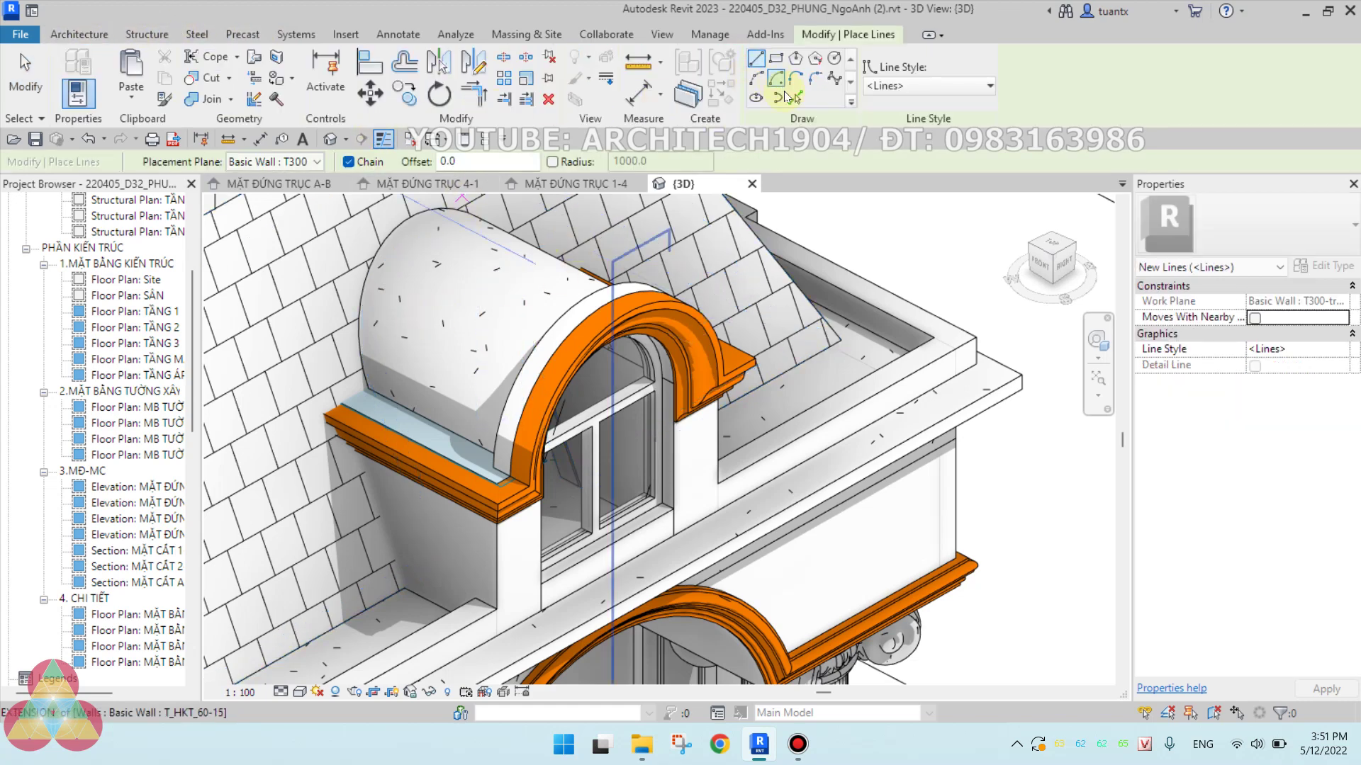
left_click(790, 97)
scroll(453, 458, "up", 2)
scroll(445, 475, "up", 2)
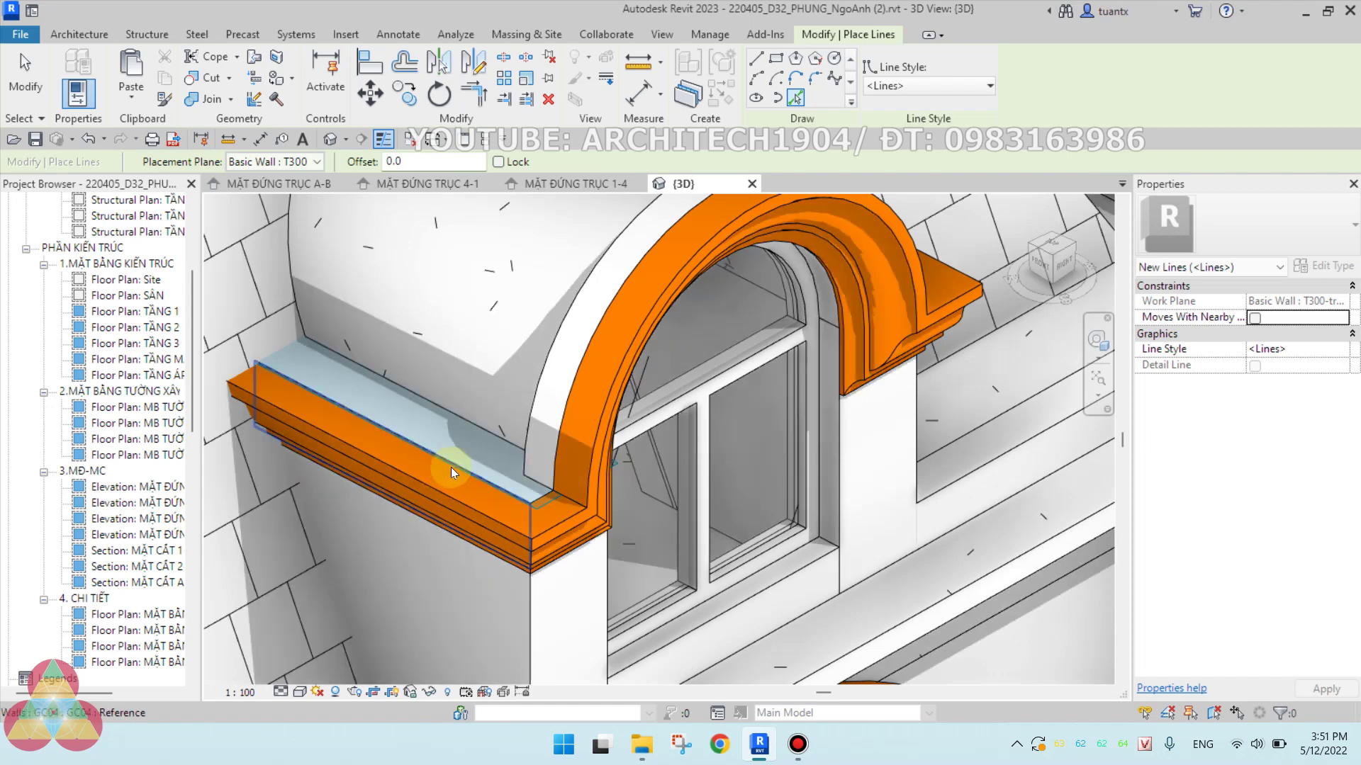
left_click(450, 466)
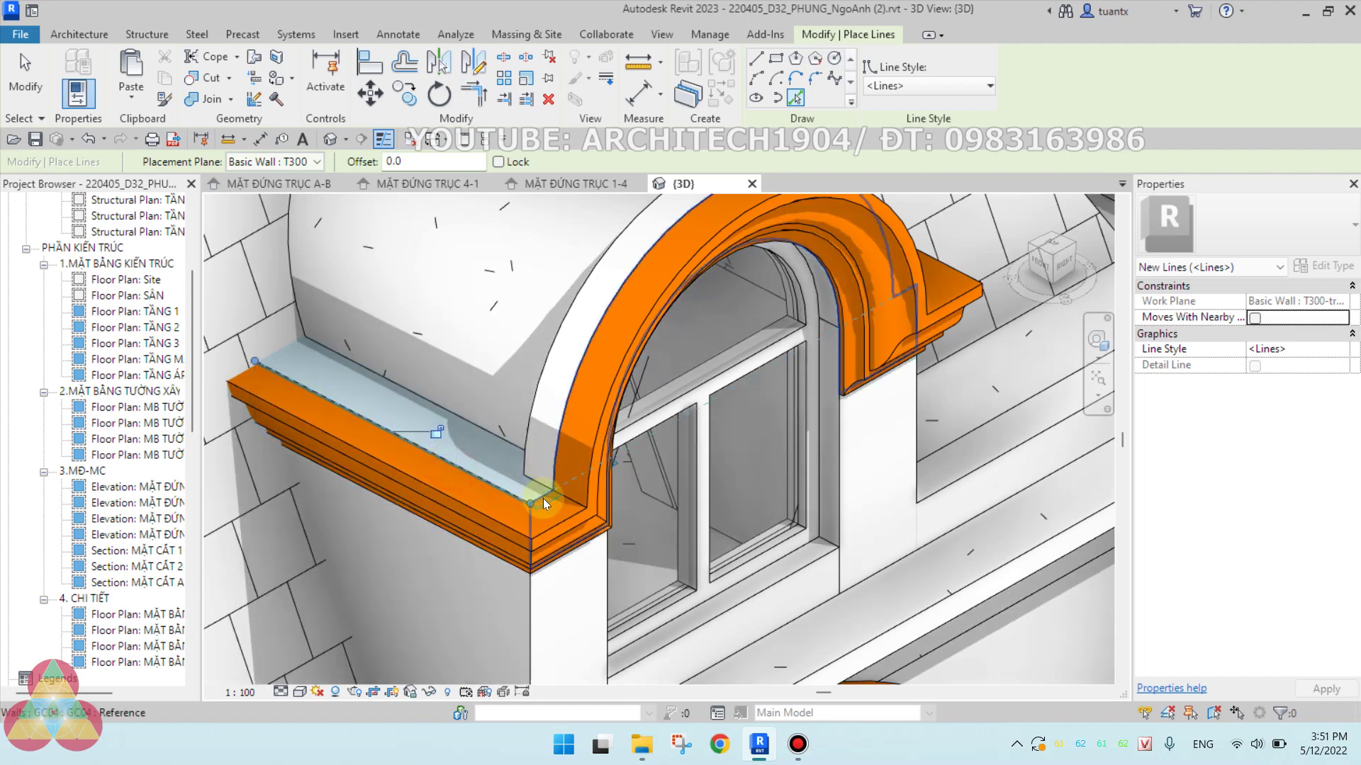
mouse_move(582, 445)
middle_mouse_down("shift")
mouse_move(439, 510)
mouse_move(709, 489)
middle_mouse_up("shift")
scroll(724, 495, "up", 3)
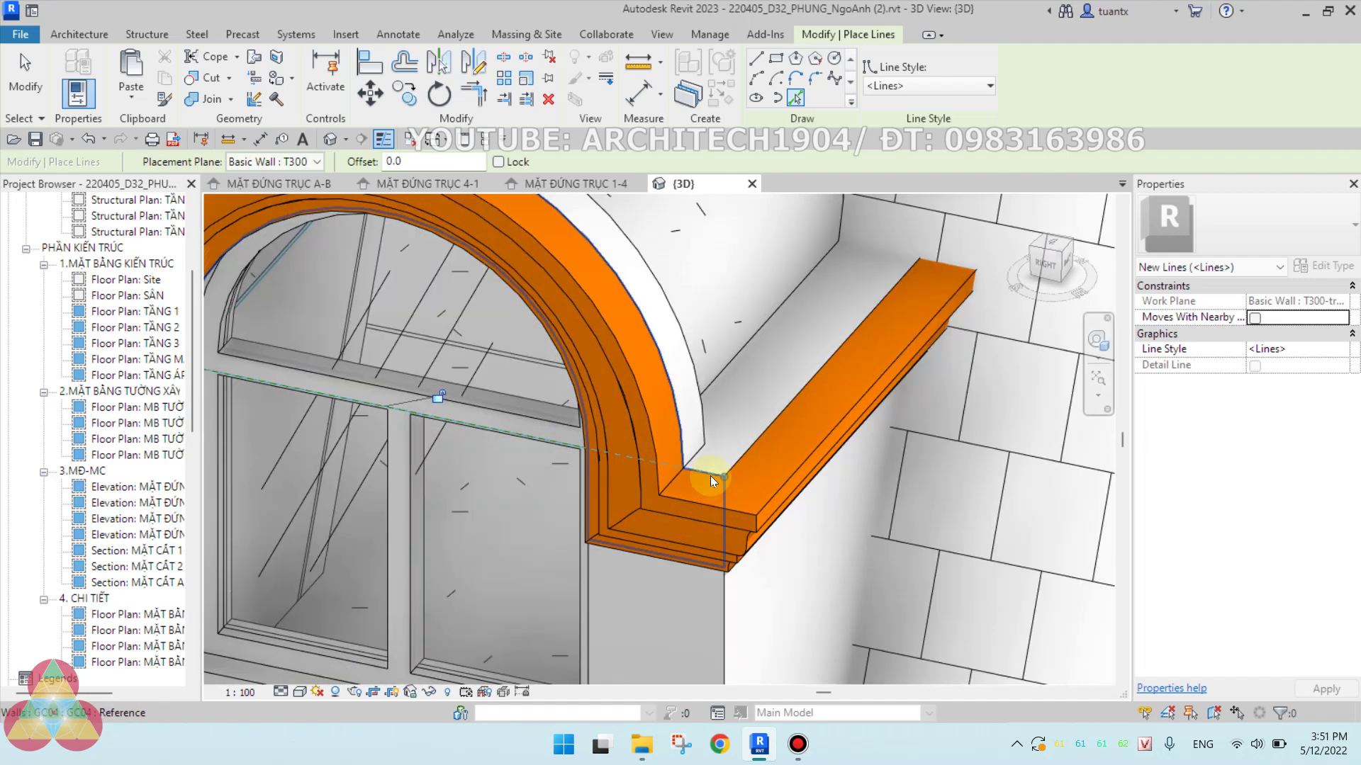
left_click(710, 476)
scroll(741, 462, "down", 3)
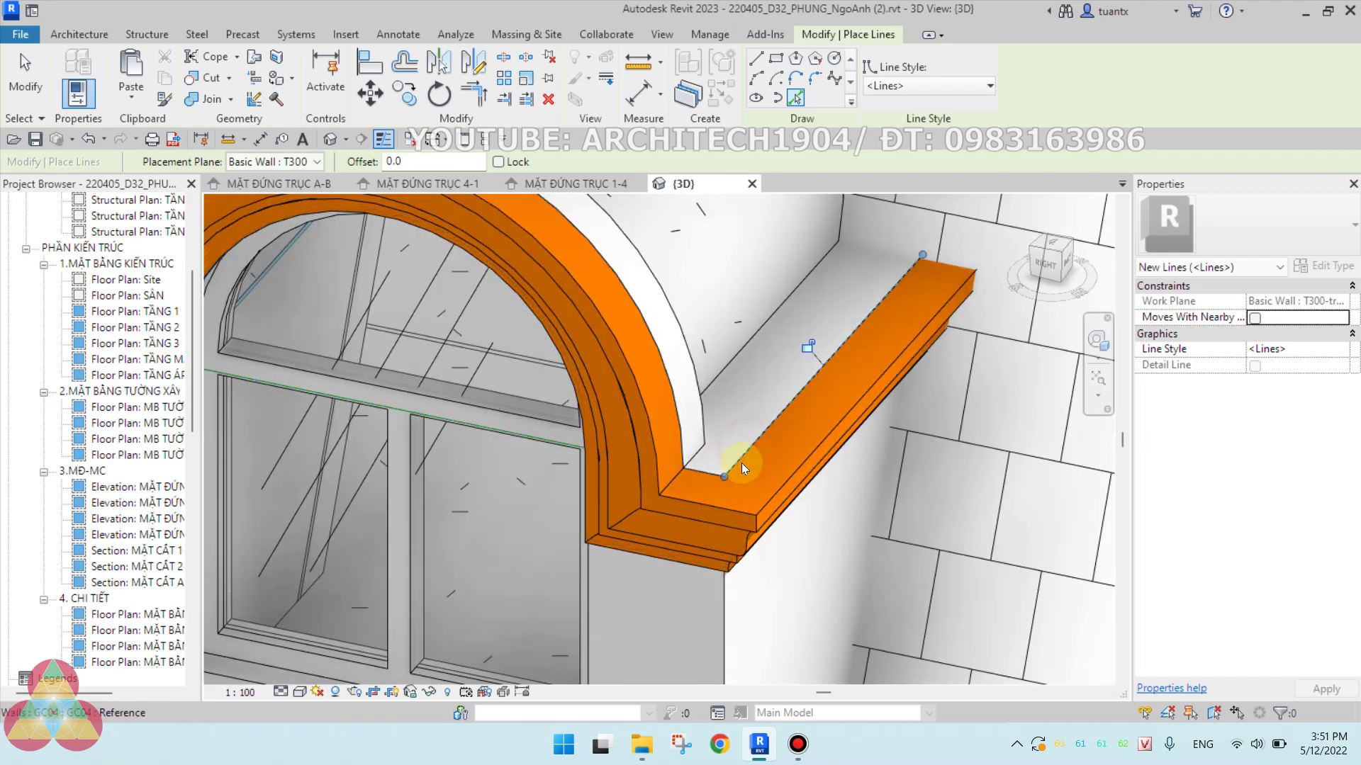
mouse_move(741, 462)
middle_mouse_down("shift")
mouse_move(964, 555)
mouse_move(799, 484)
mouse_move(735, 387)
middle_mouse_up("shift")
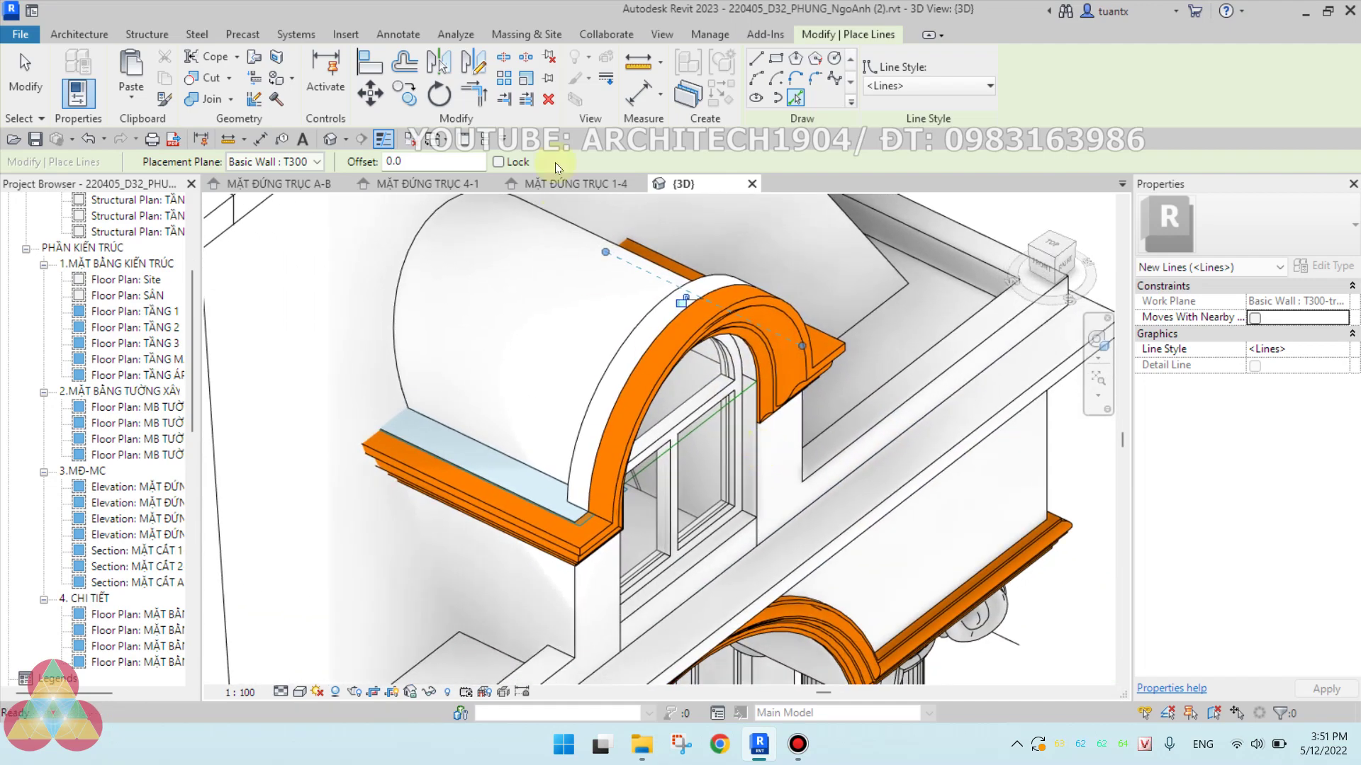
Reset the work plane onto the dormer arch face for more path lines.
left_click(79, 34)
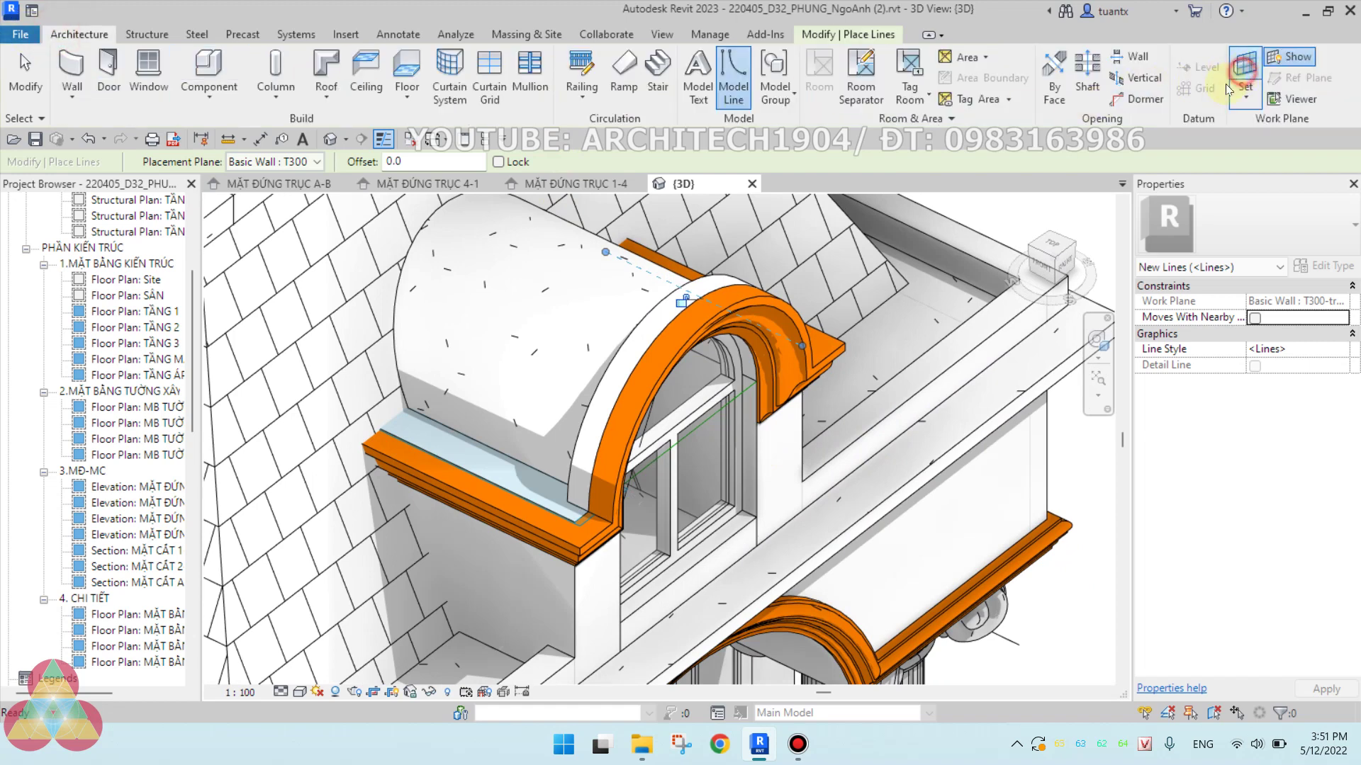
left_click(687, 309)
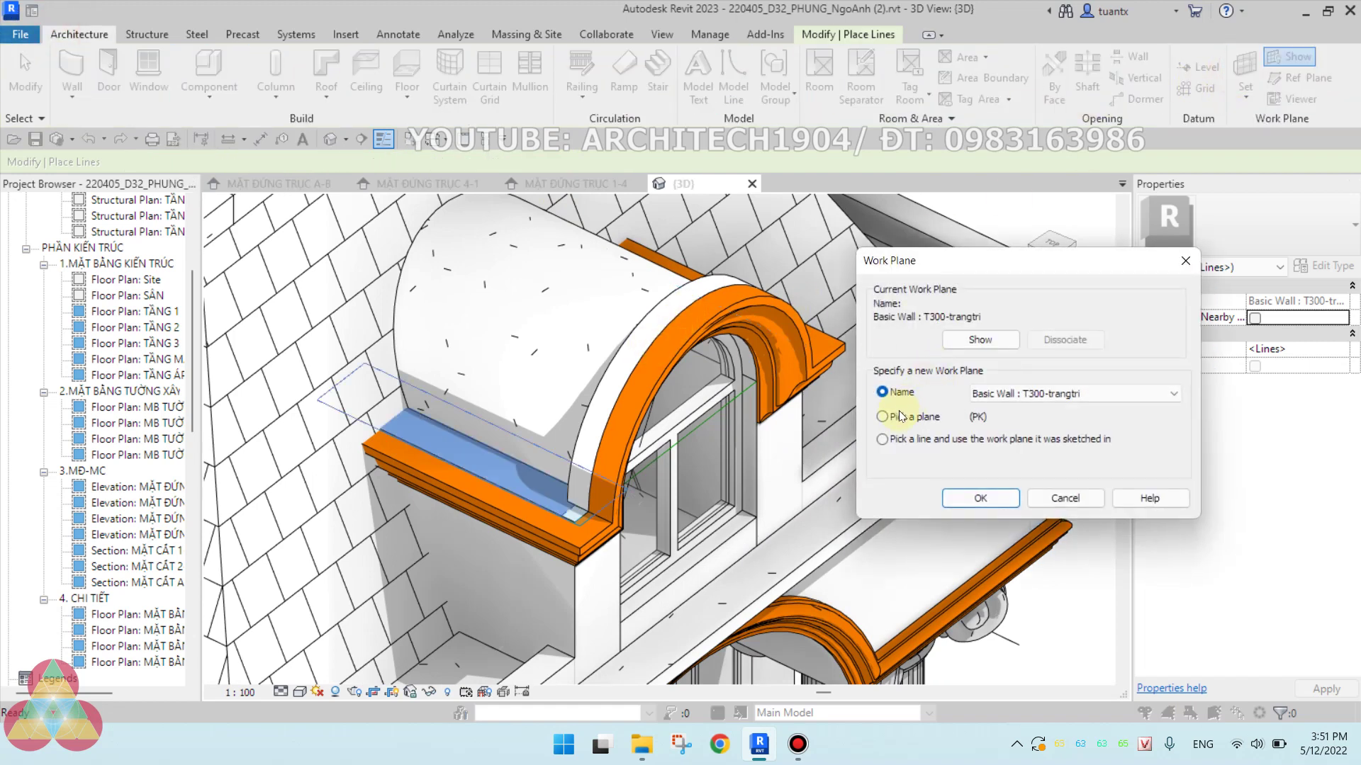
left_click(978, 498)
key("Escape")
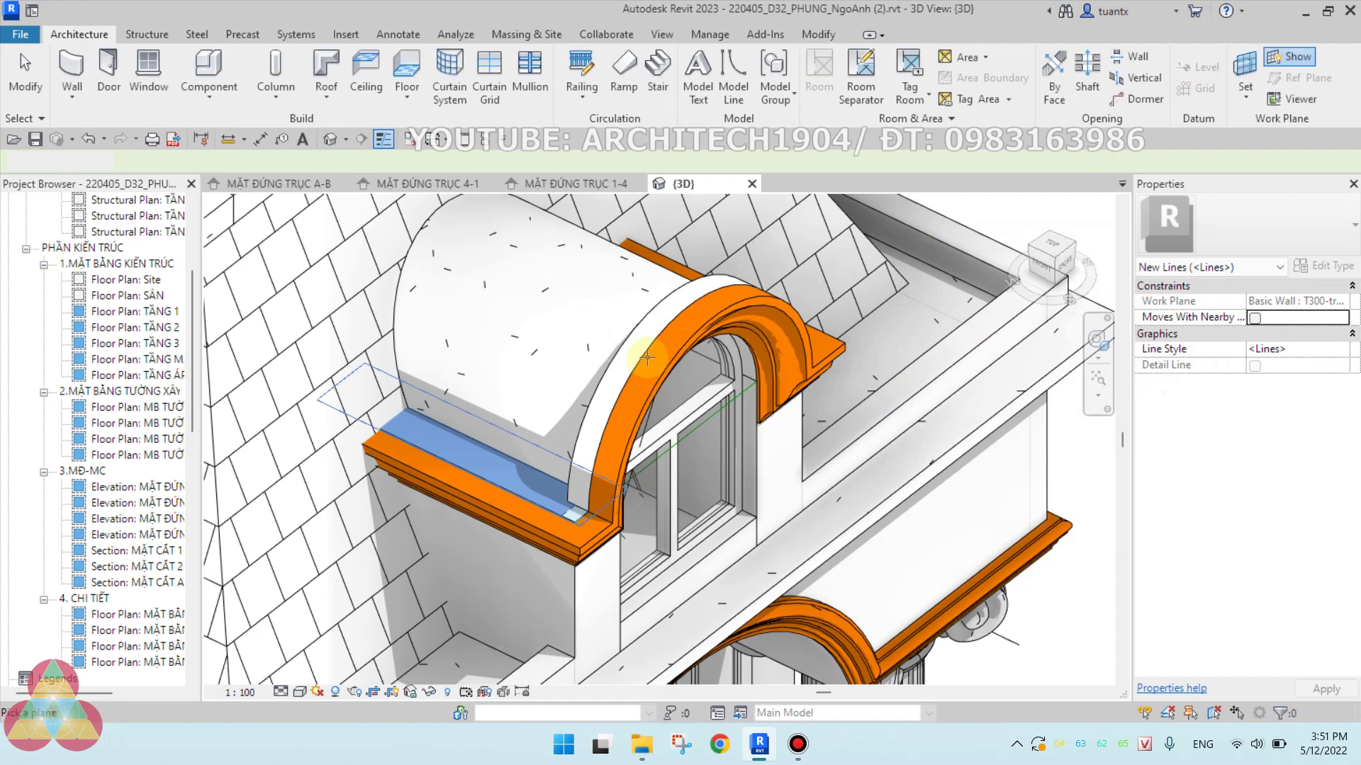
left_click(647, 356)
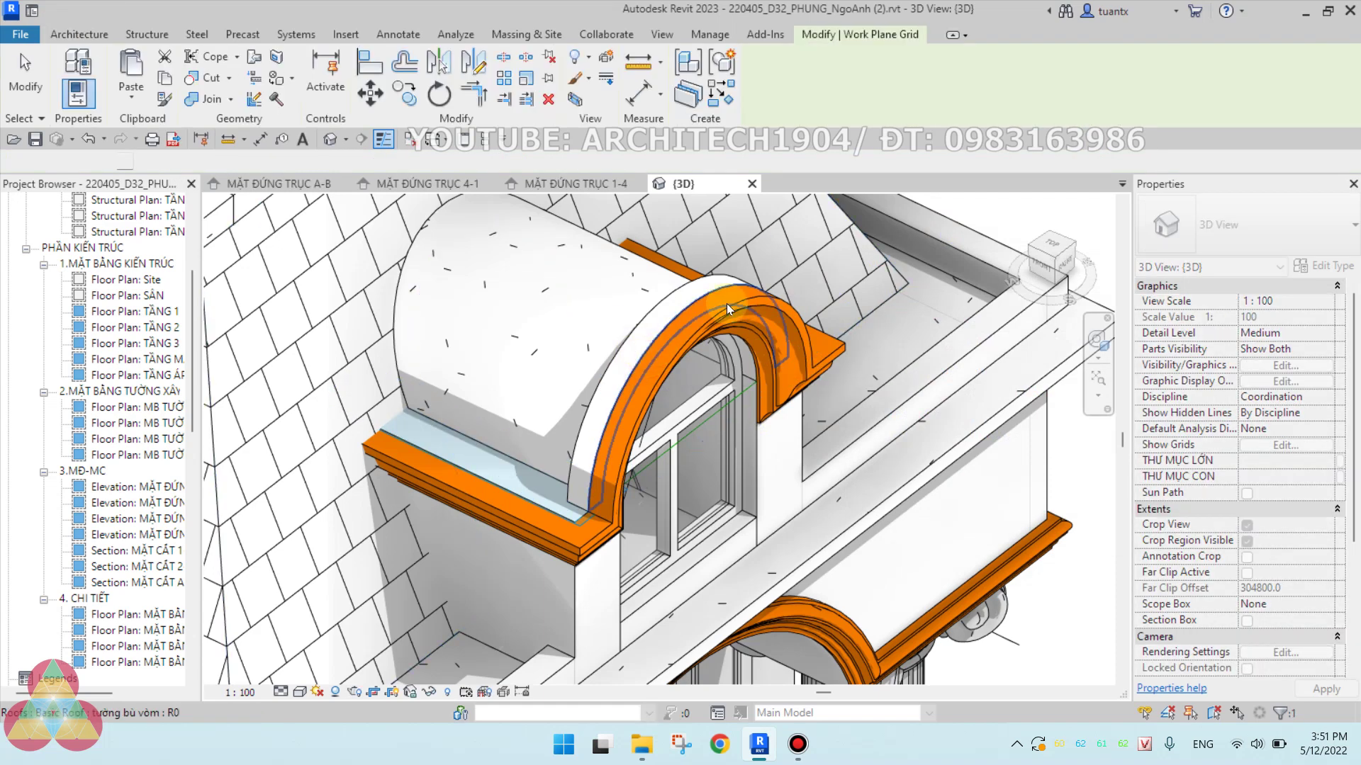
left_click(84, 36)
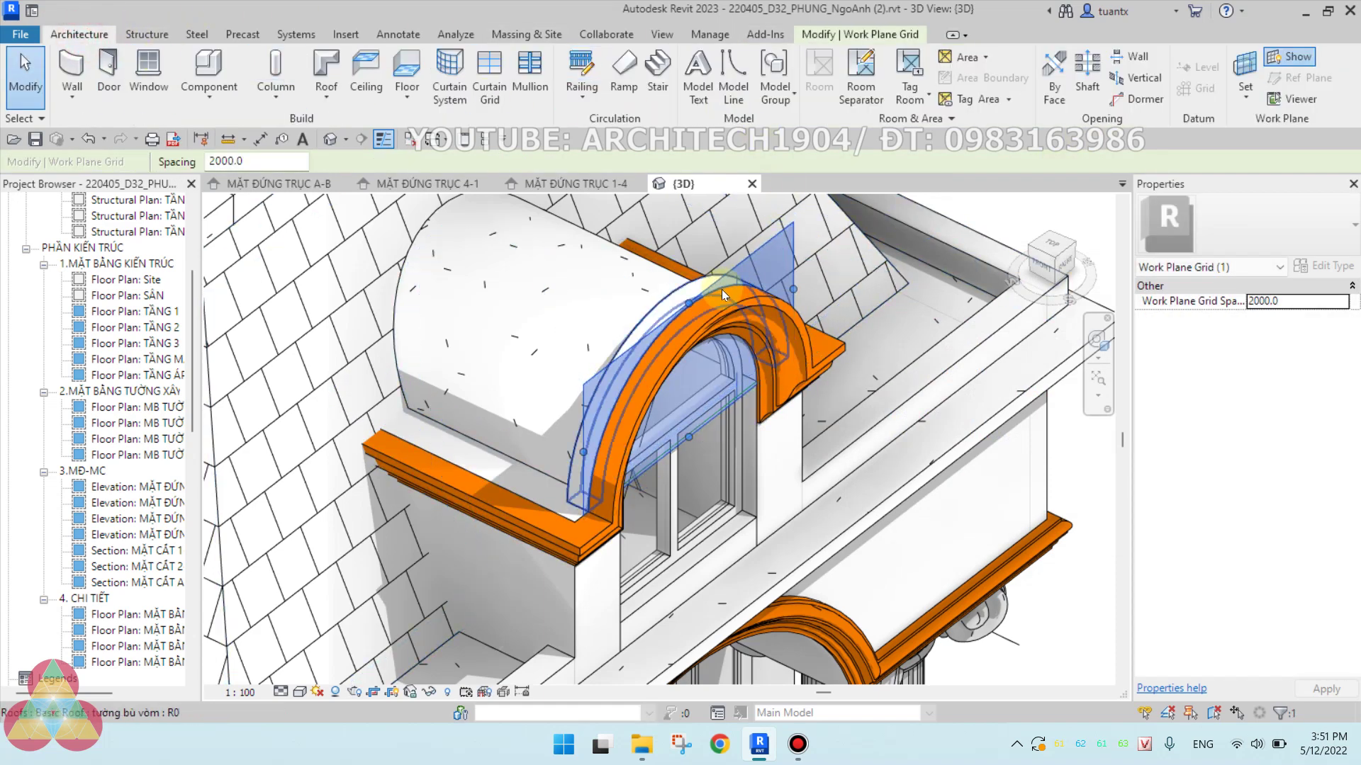
left_click(734, 78)
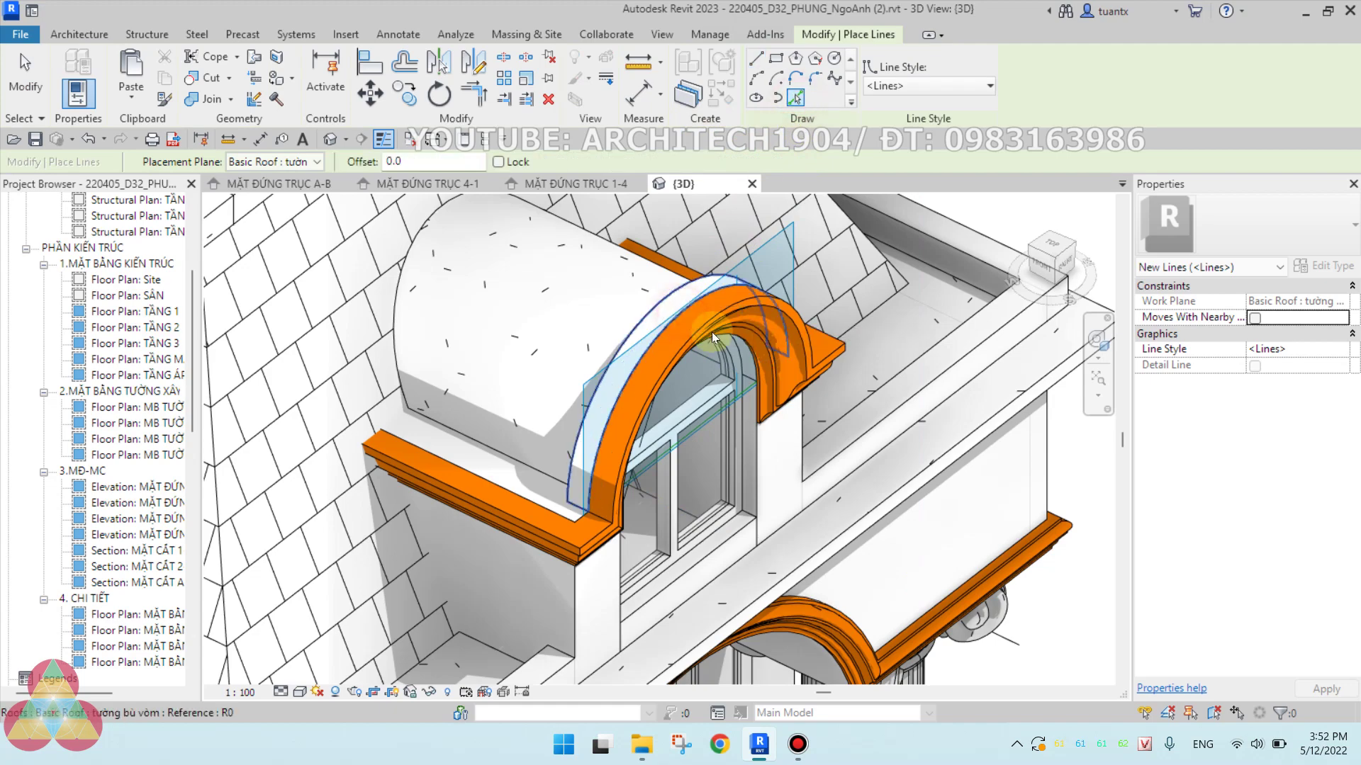
Finish the path lines and window-select the 27 elements around the dormer.
scroll(659, 309, "down", 2)
scroll(457, 272, "down", 2)
scroll(596, 375, "down", 1)
key("Escape")
scroll(608, 367, "up", 1)
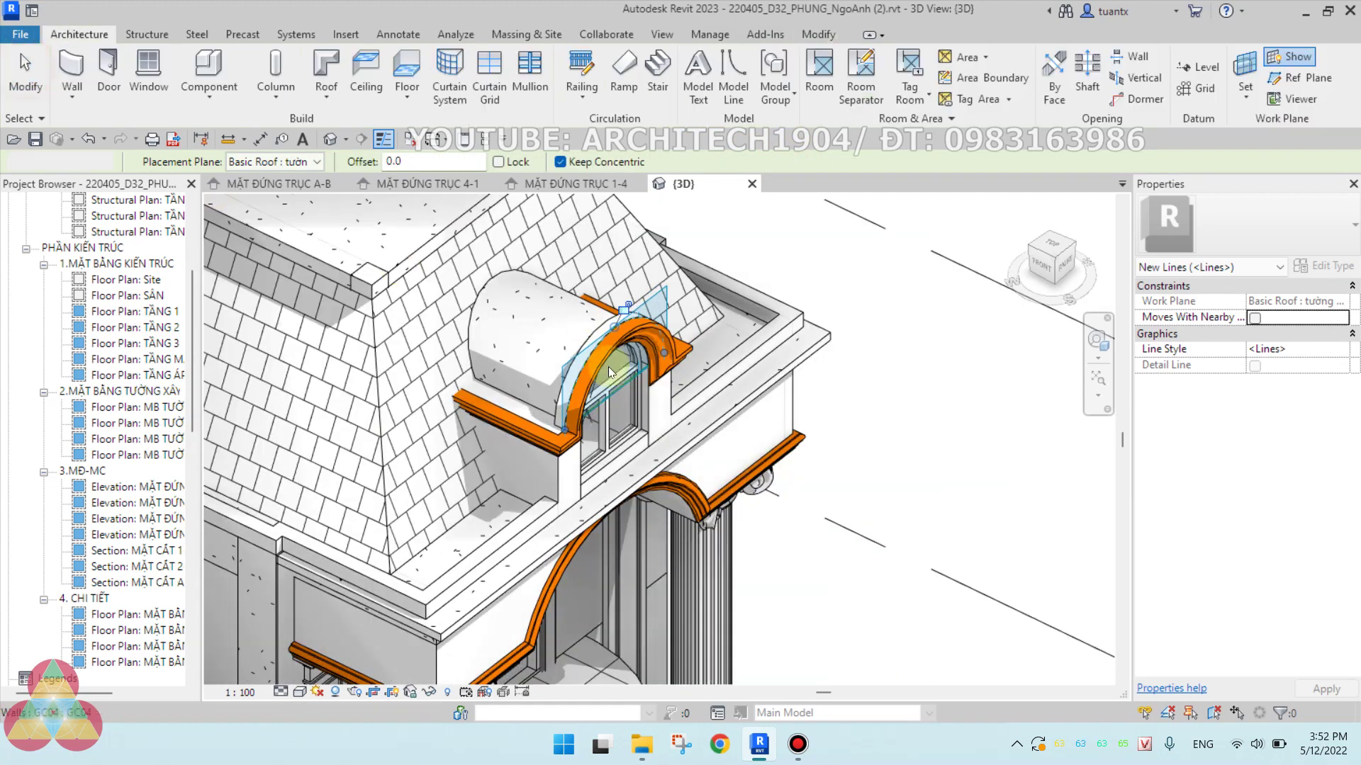
scroll(475, 322, "up", 1)
left_click(414, 250)
left_click_drag(905, 606, 904, 606)
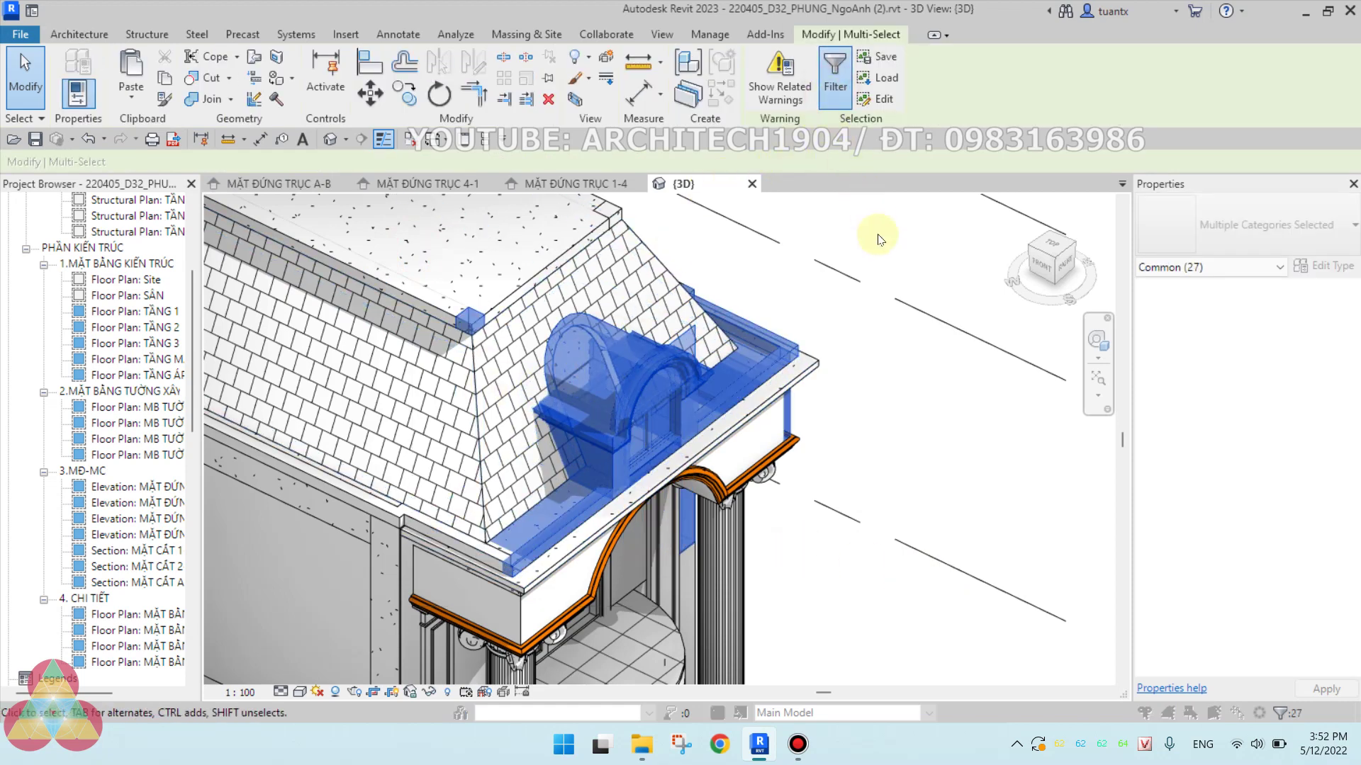
Filter the selection to the 5 lines only and isolate them with HI.
left_click(799, 287)
left_click(523, 284)
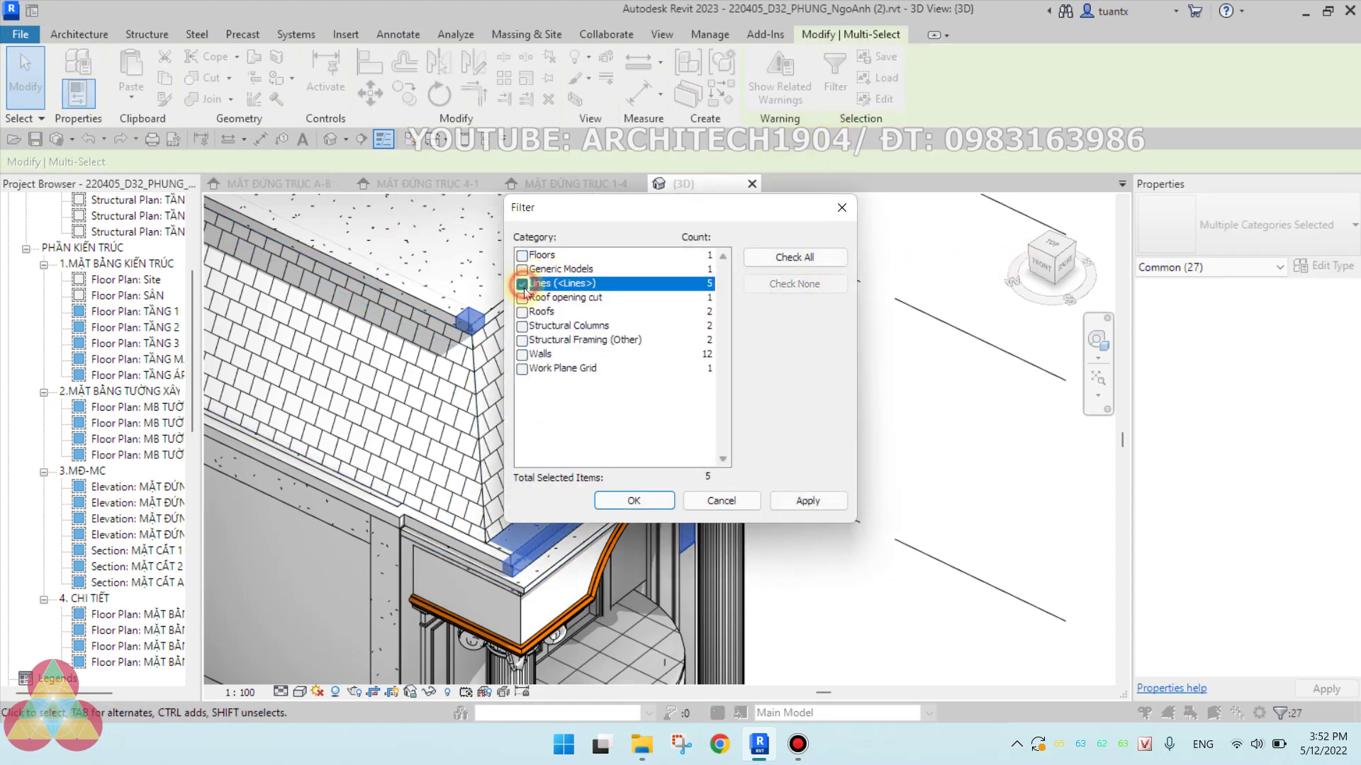
left_click(633, 501)
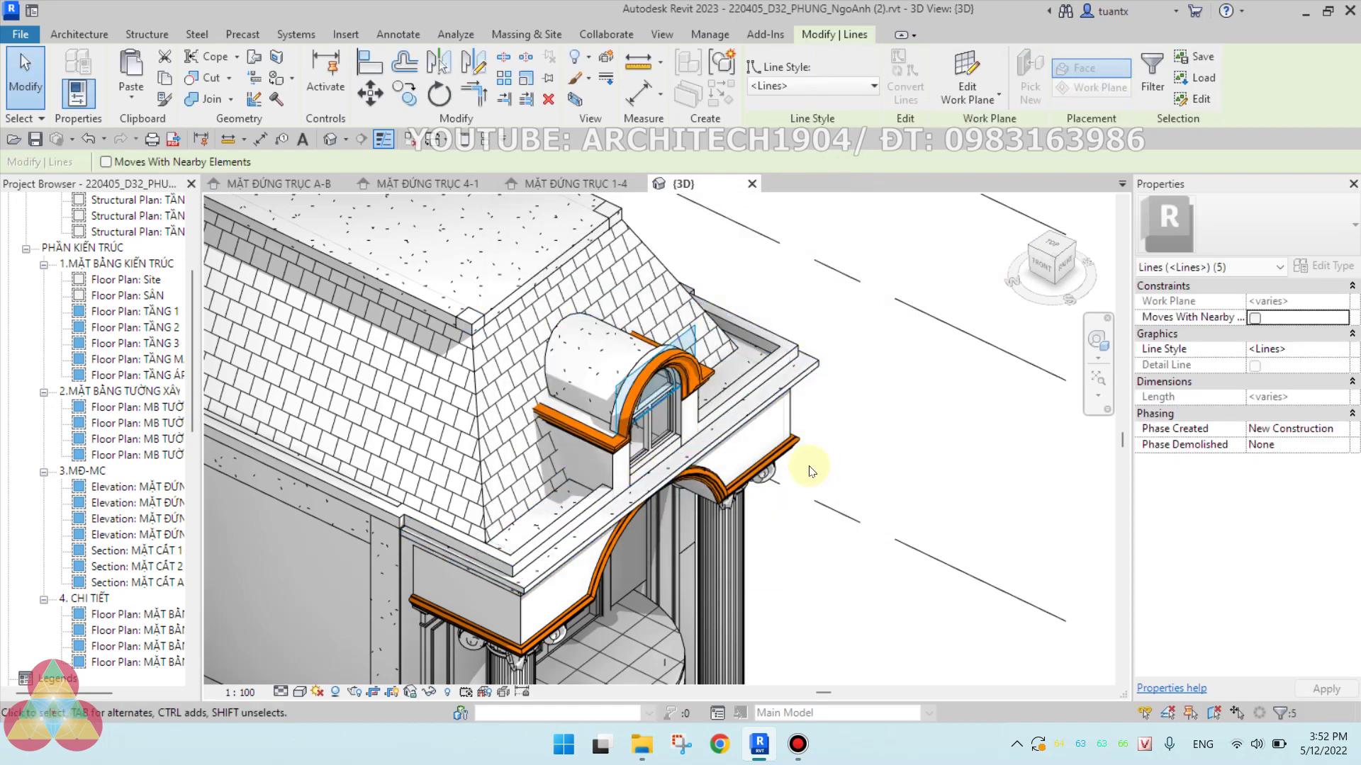
key("h")
key("i")
left_click(695, 486)
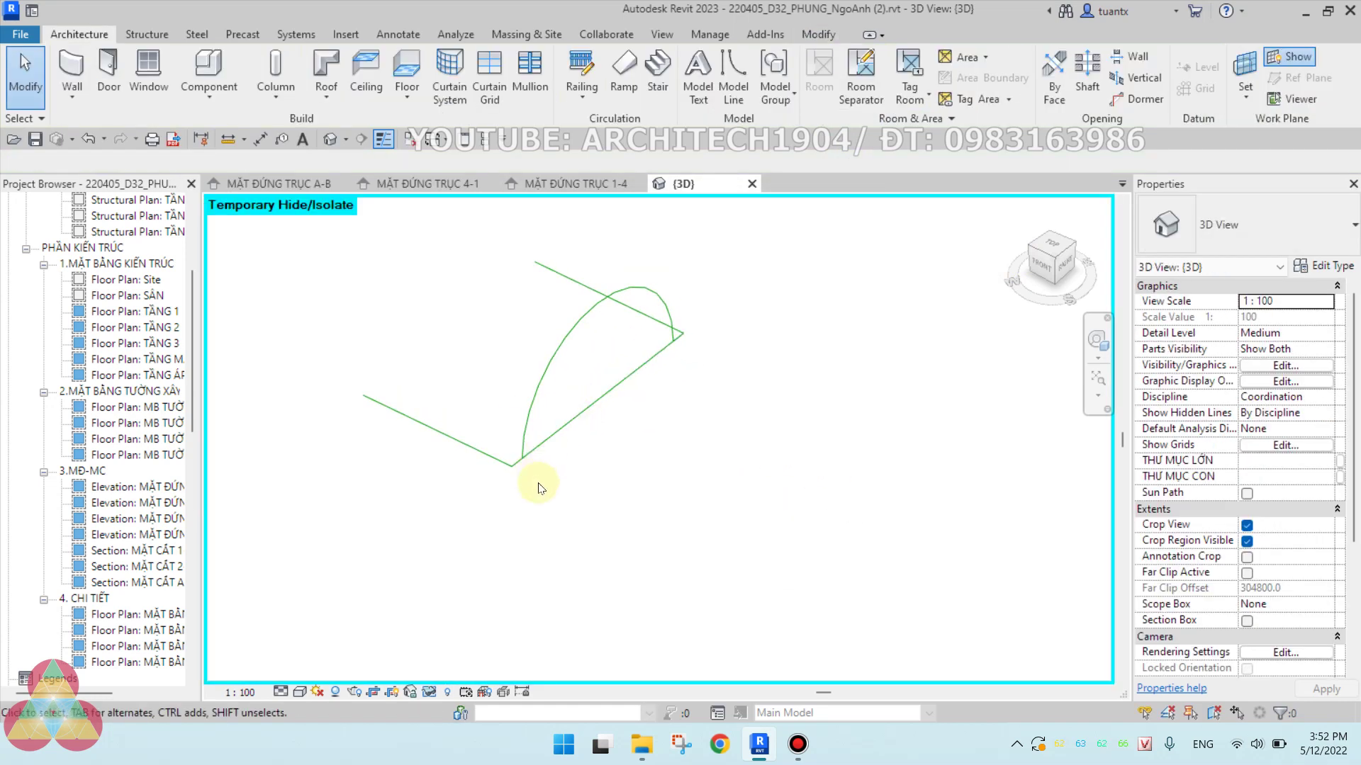
Shorten the long diagonal line across the arch to a 90.0 stub.
scroll(528, 471, "up", 3)
scroll(533, 445, "down", 1)
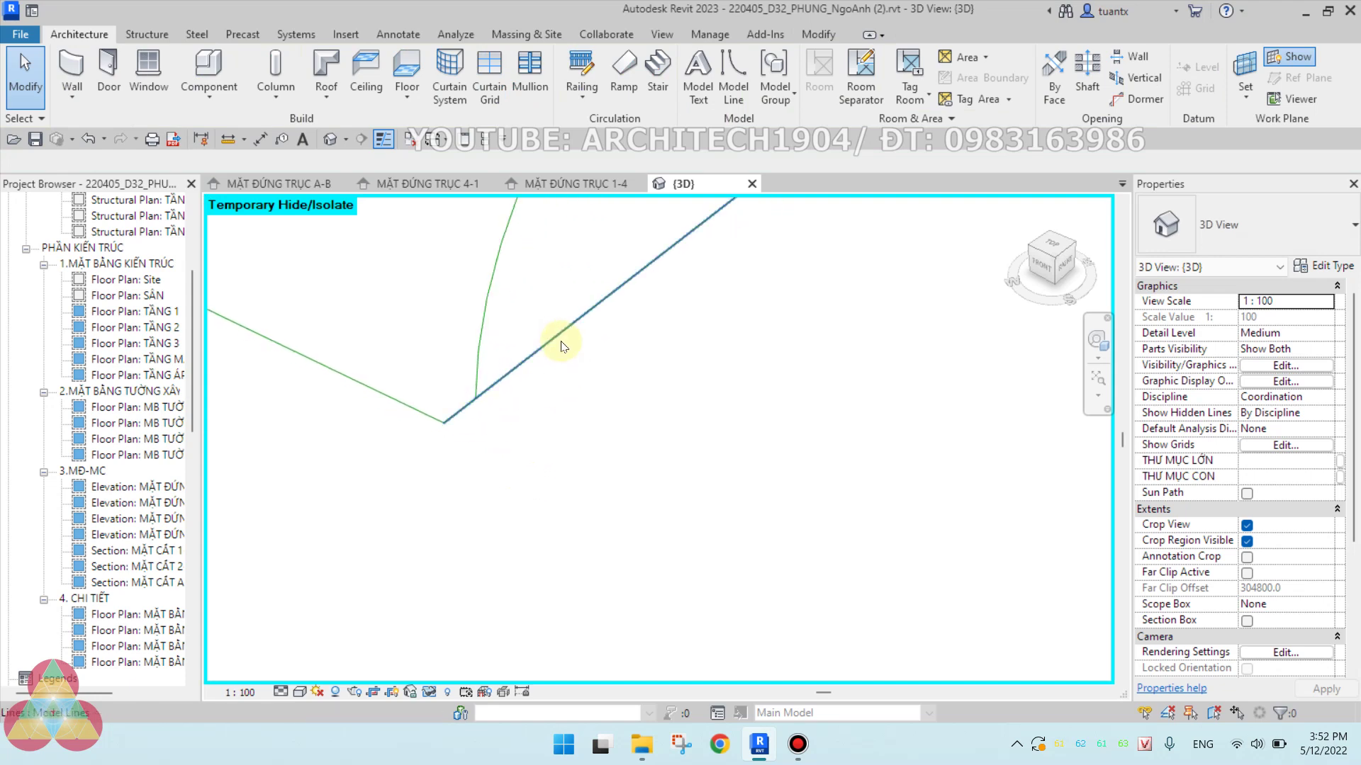
left_click(473, 465)
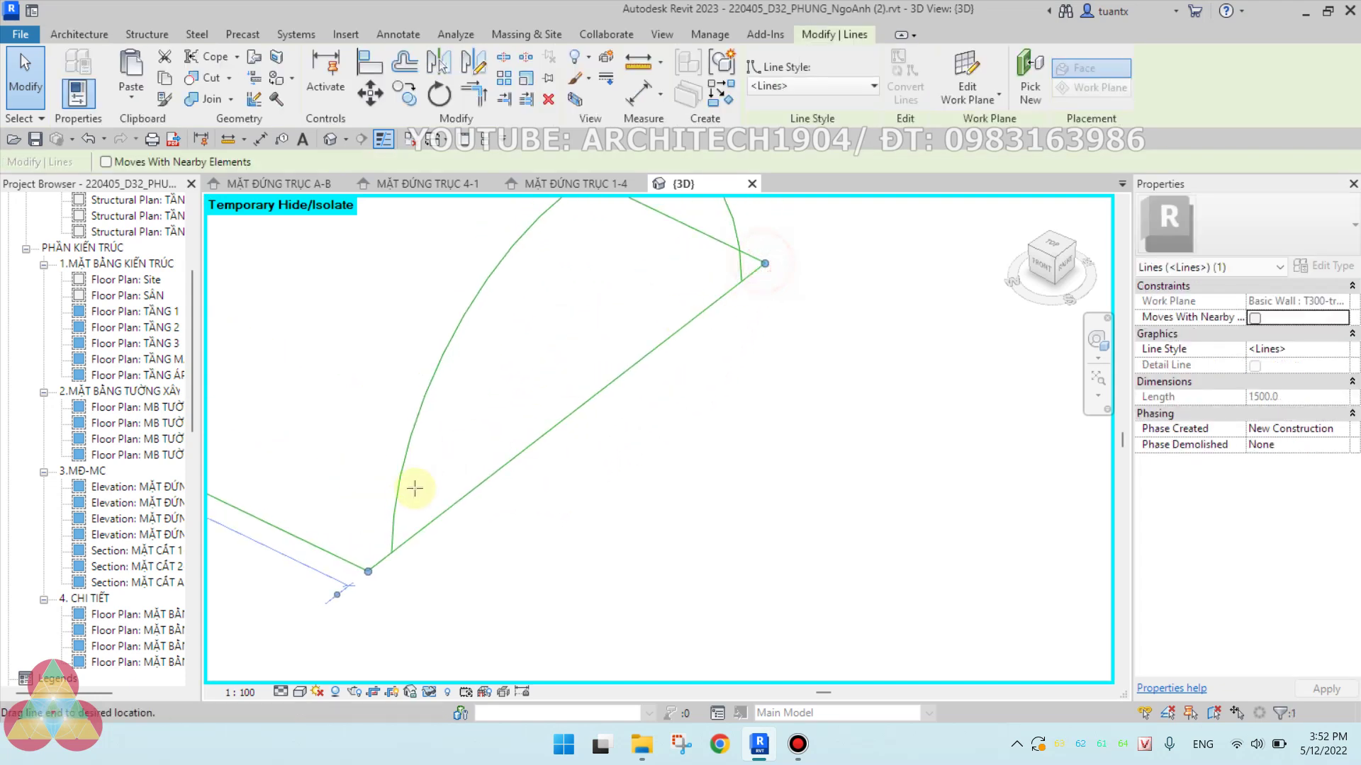
key("c")
key("s")
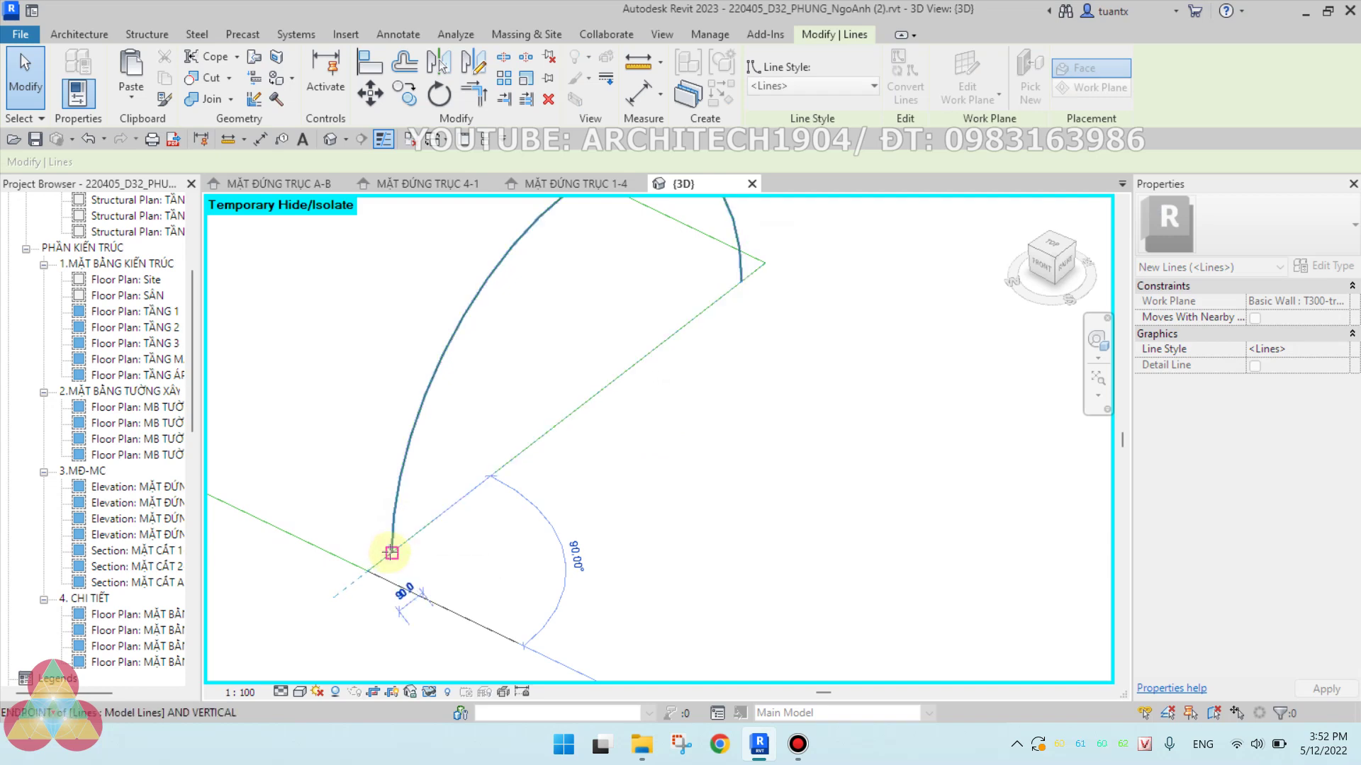
left_click(392, 553)
left_click(765, 263)
key("Escape")
key("Escape")
left_click(699, 314)
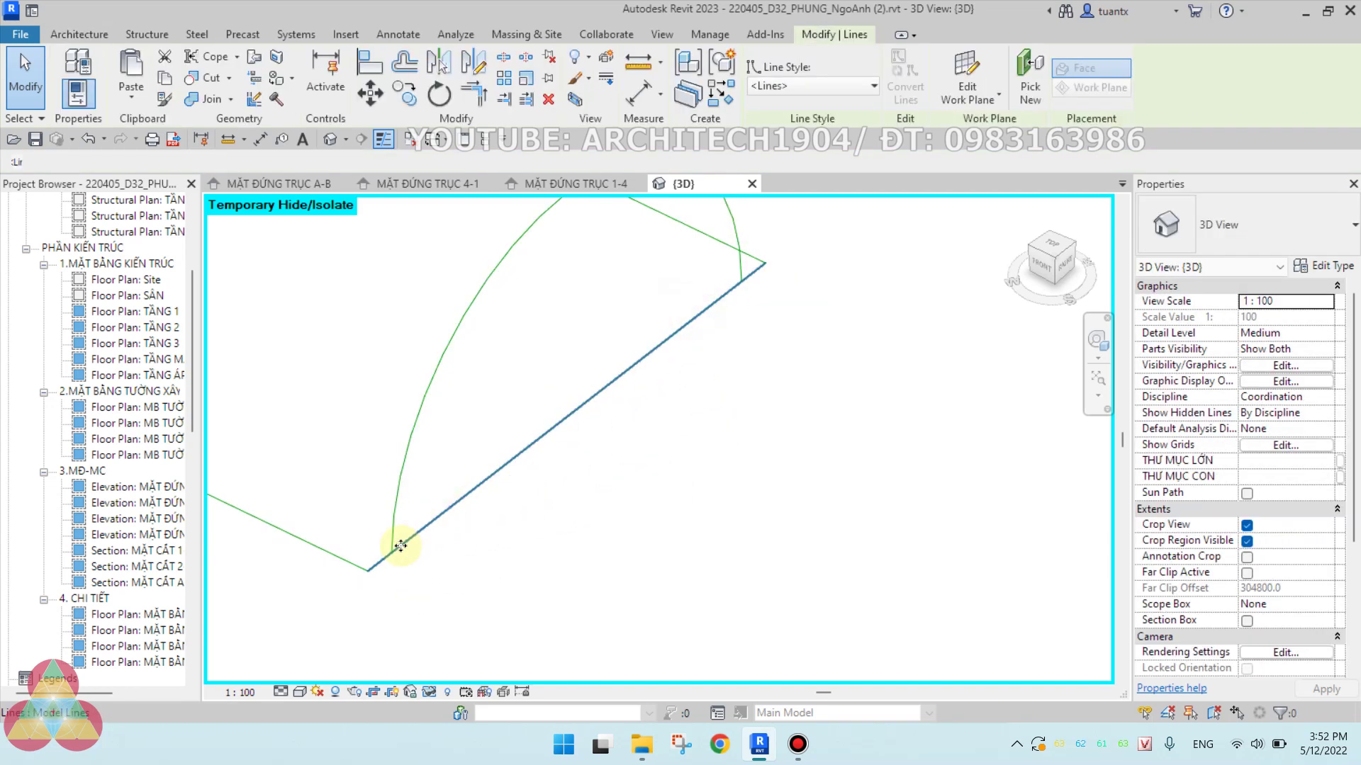
left_click(400, 545)
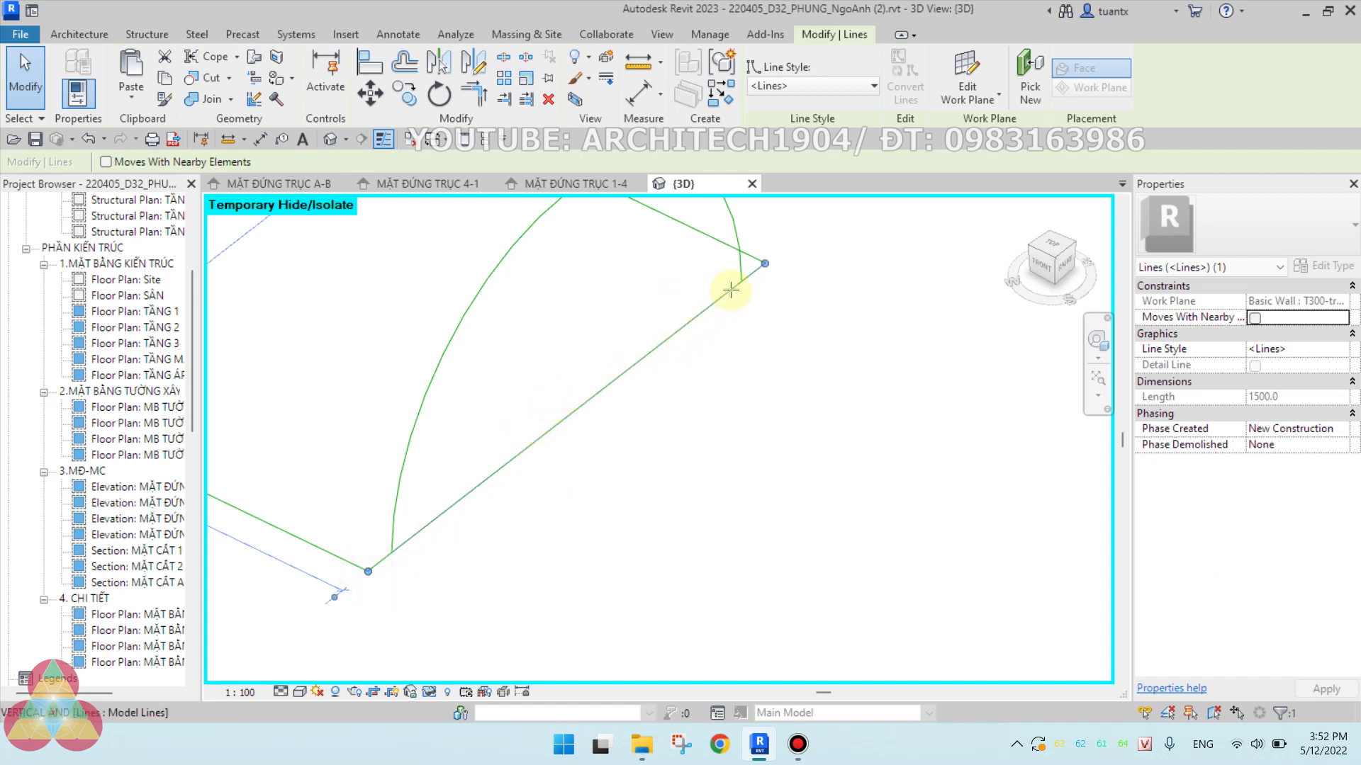
left_click_drag(730, 290, 740, 281)
left_click(675, 541)
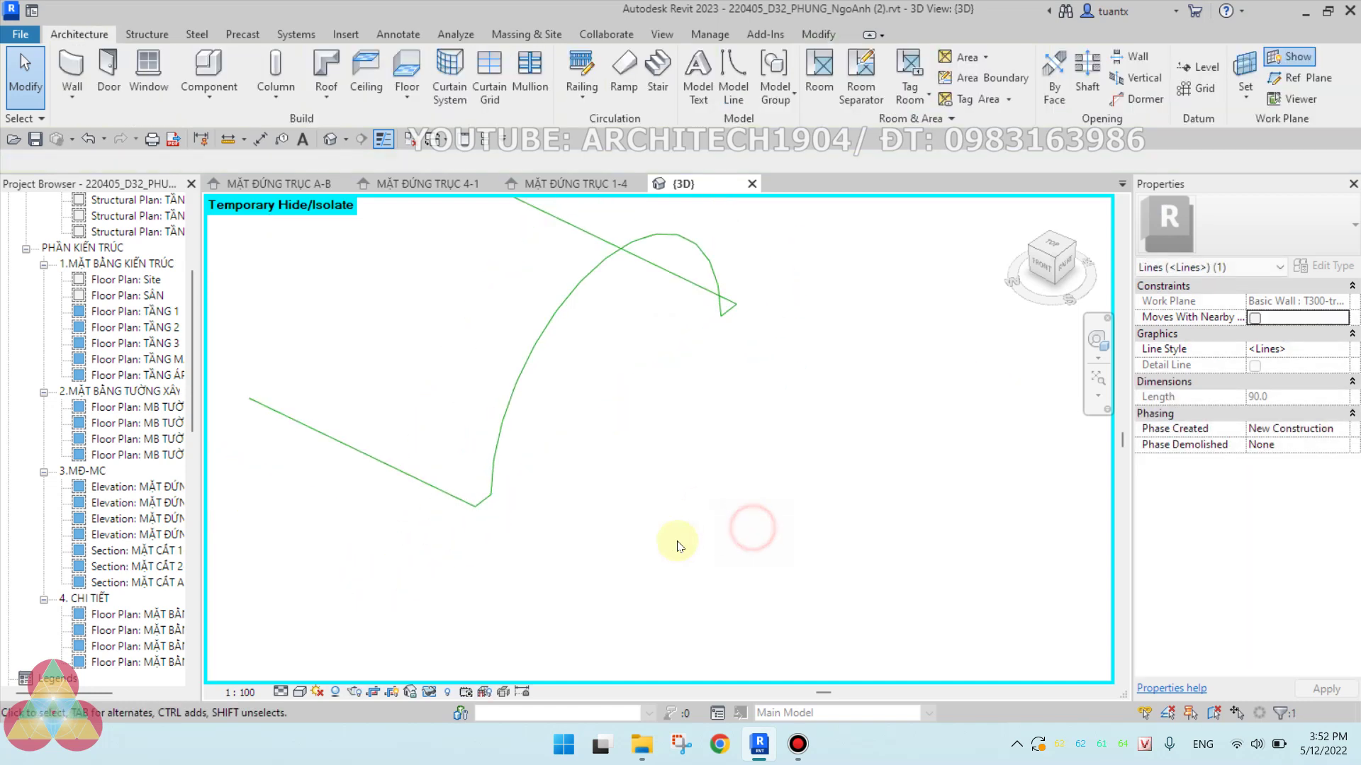
Attempt a Fillet Arc on the curved line at the lower corner, then cancel.
scroll(675, 541, "down", 3)
mouse_move(501, 433)
middle_mouse_down()
mouse_move(606, 432)
mouse_move(598, 486)
mouse_move(519, 577)
middle_mouse_up()
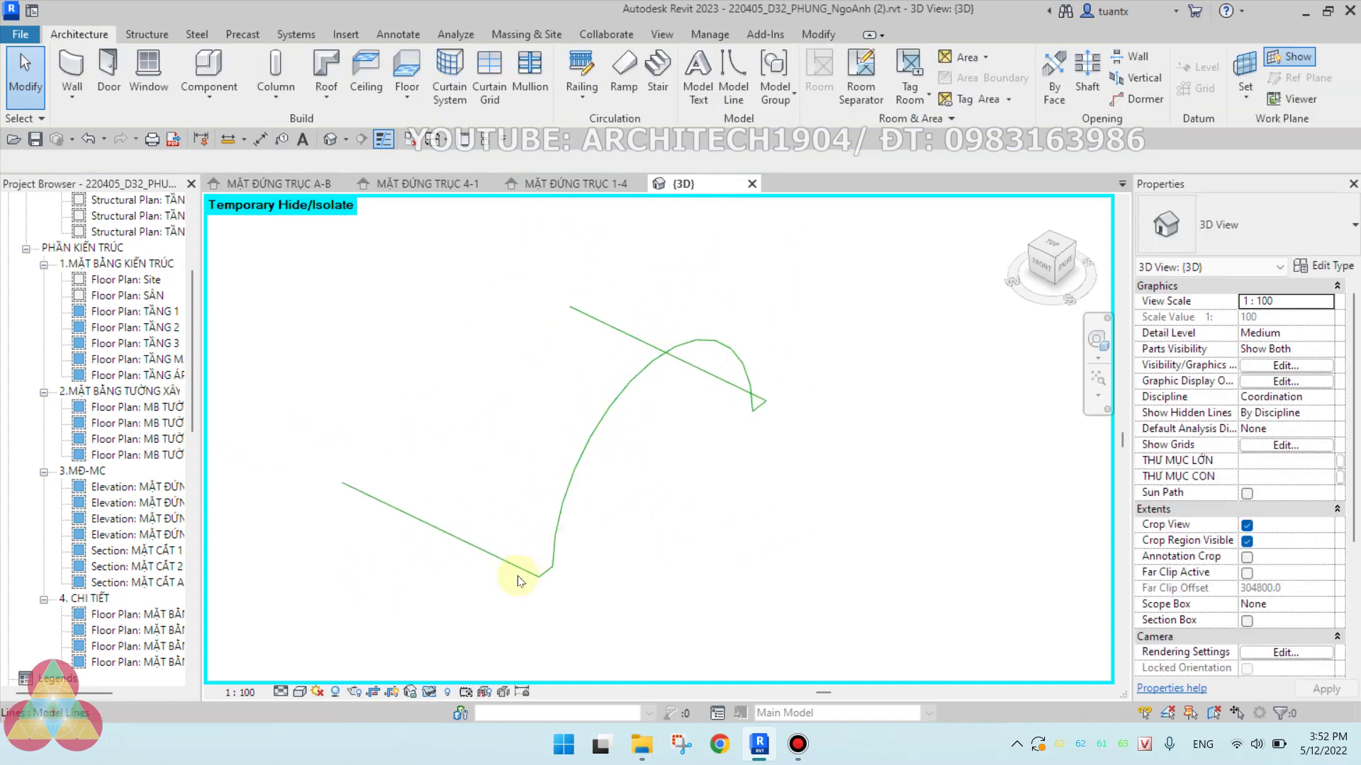
scroll(538, 496, "up", 3)
scroll(524, 502, "up", 3)
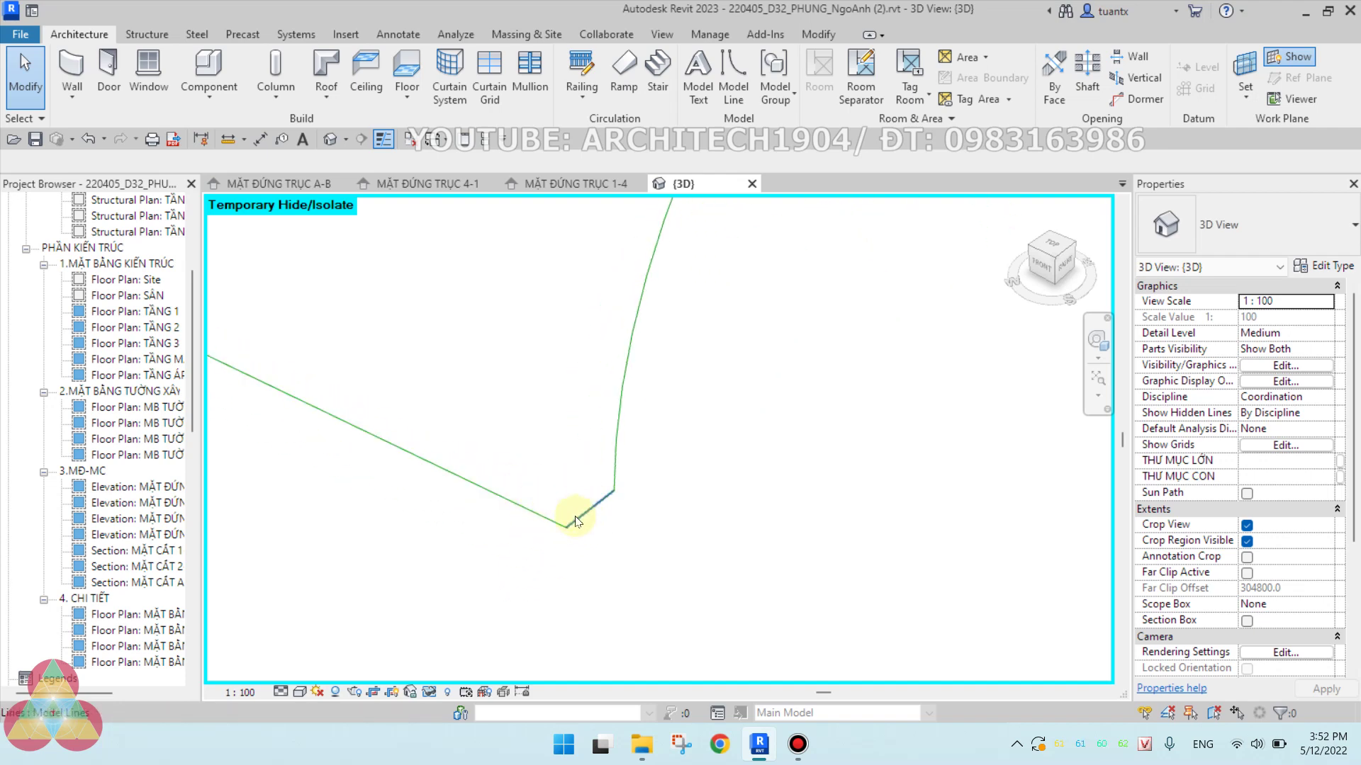
scroll(528, 532, "down", 2)
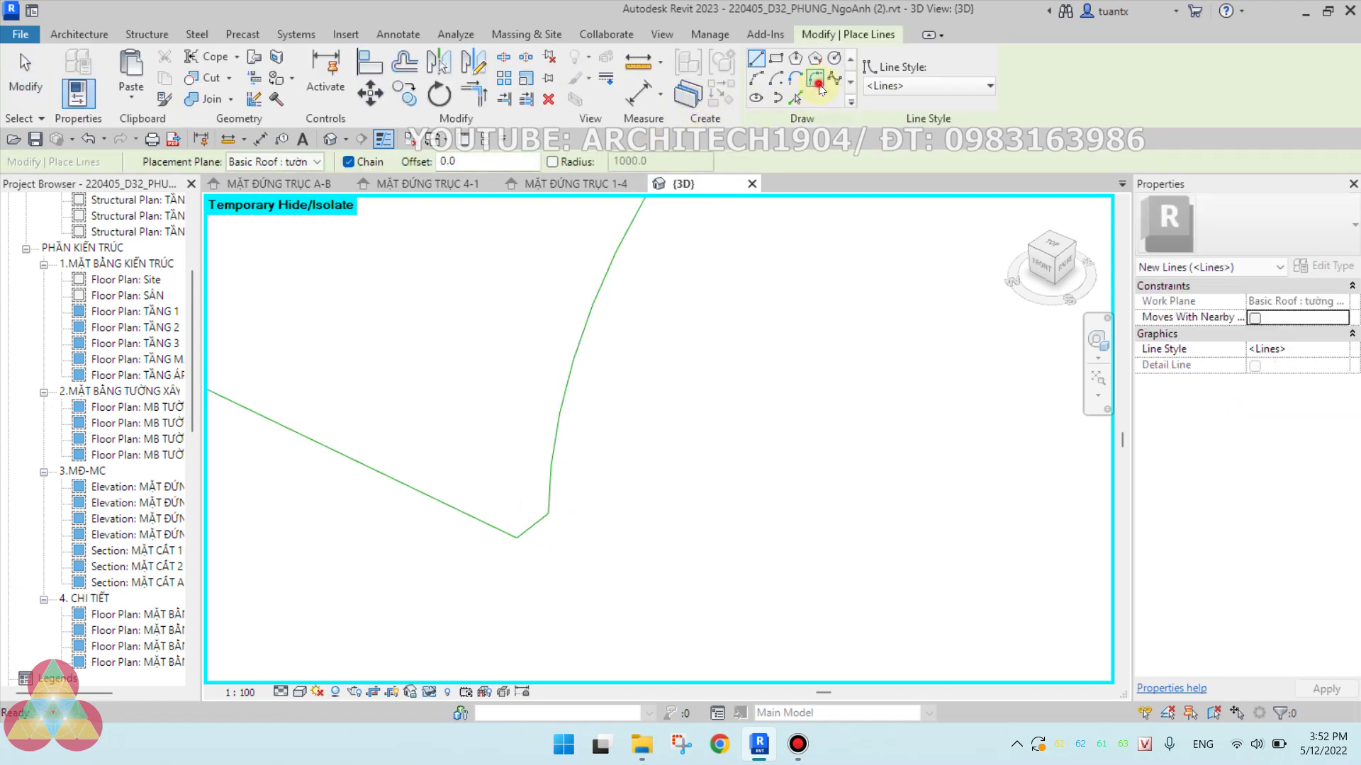
left_click(819, 85)
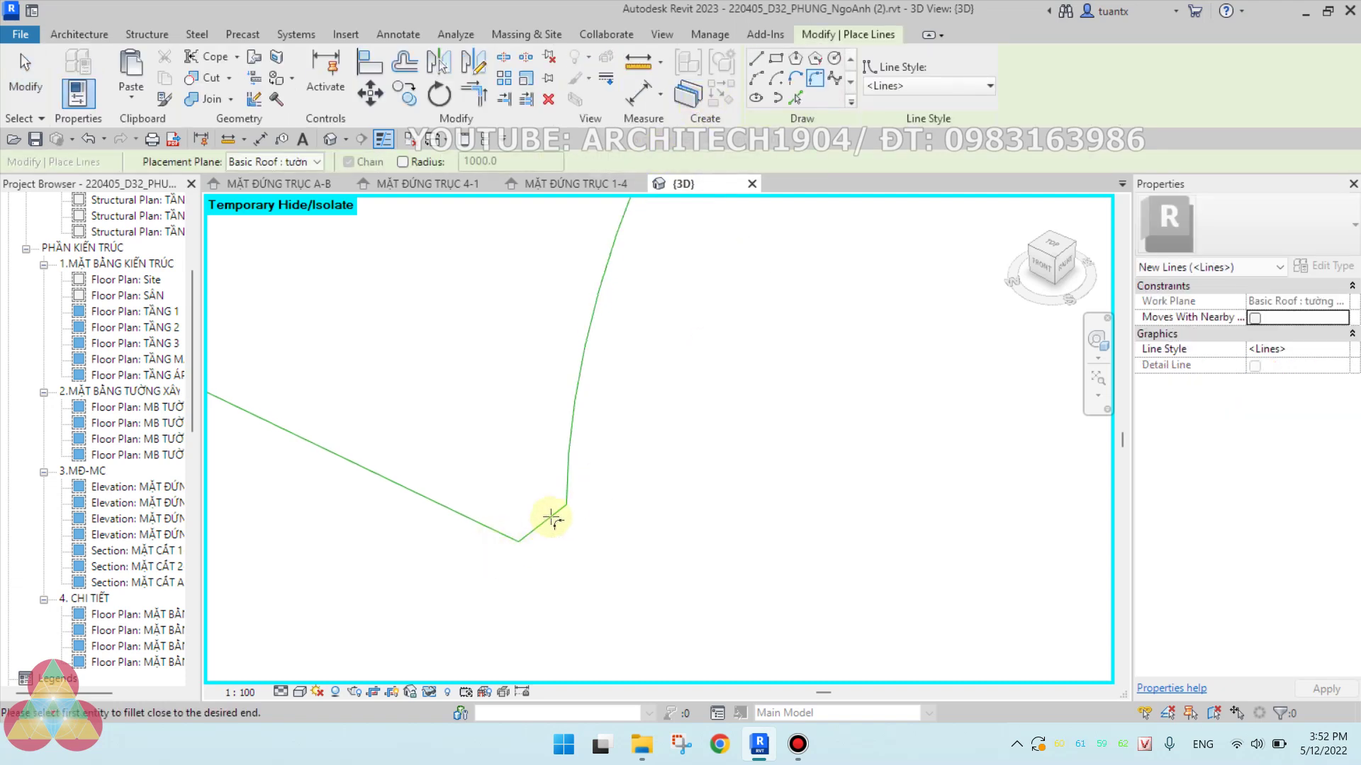
left_click(567, 480)
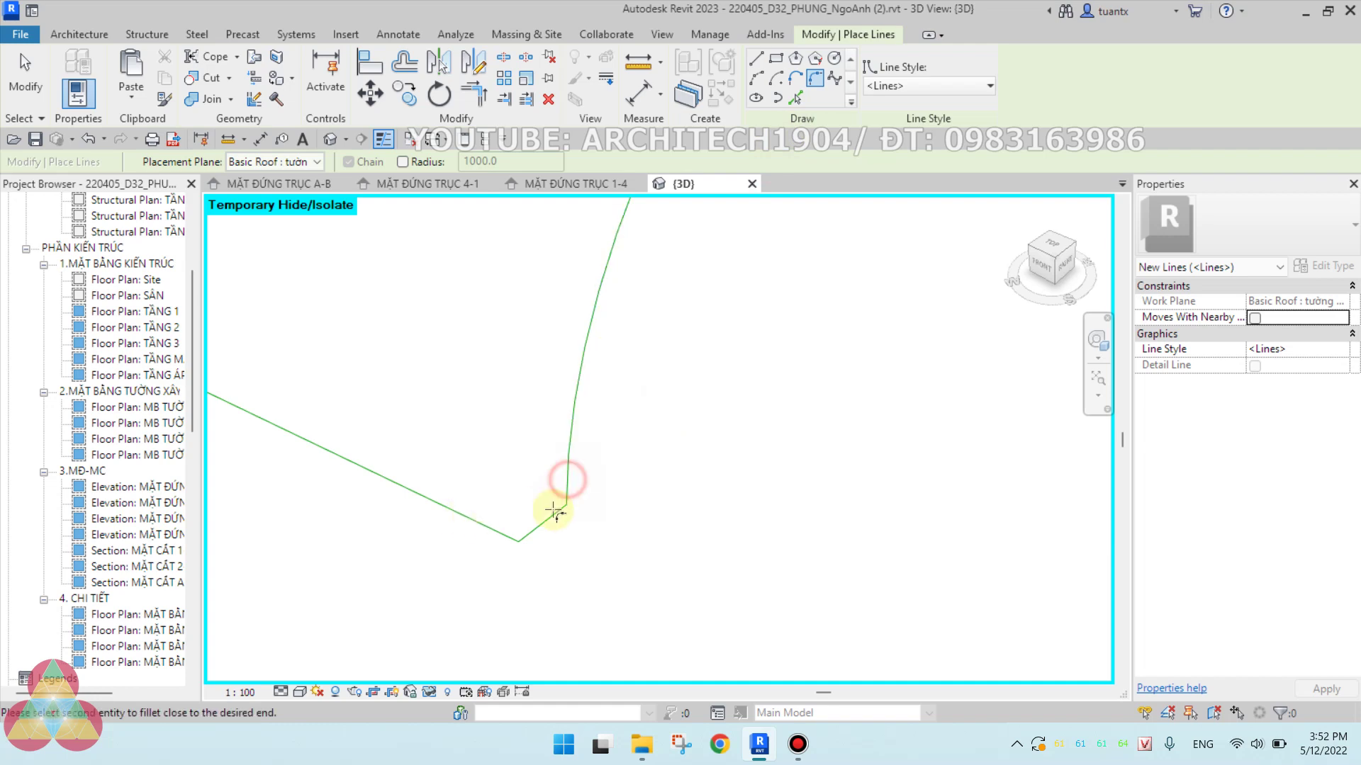
middle_click_drag(564, 508, 549, 512)
key("Escape")
key("Escape")
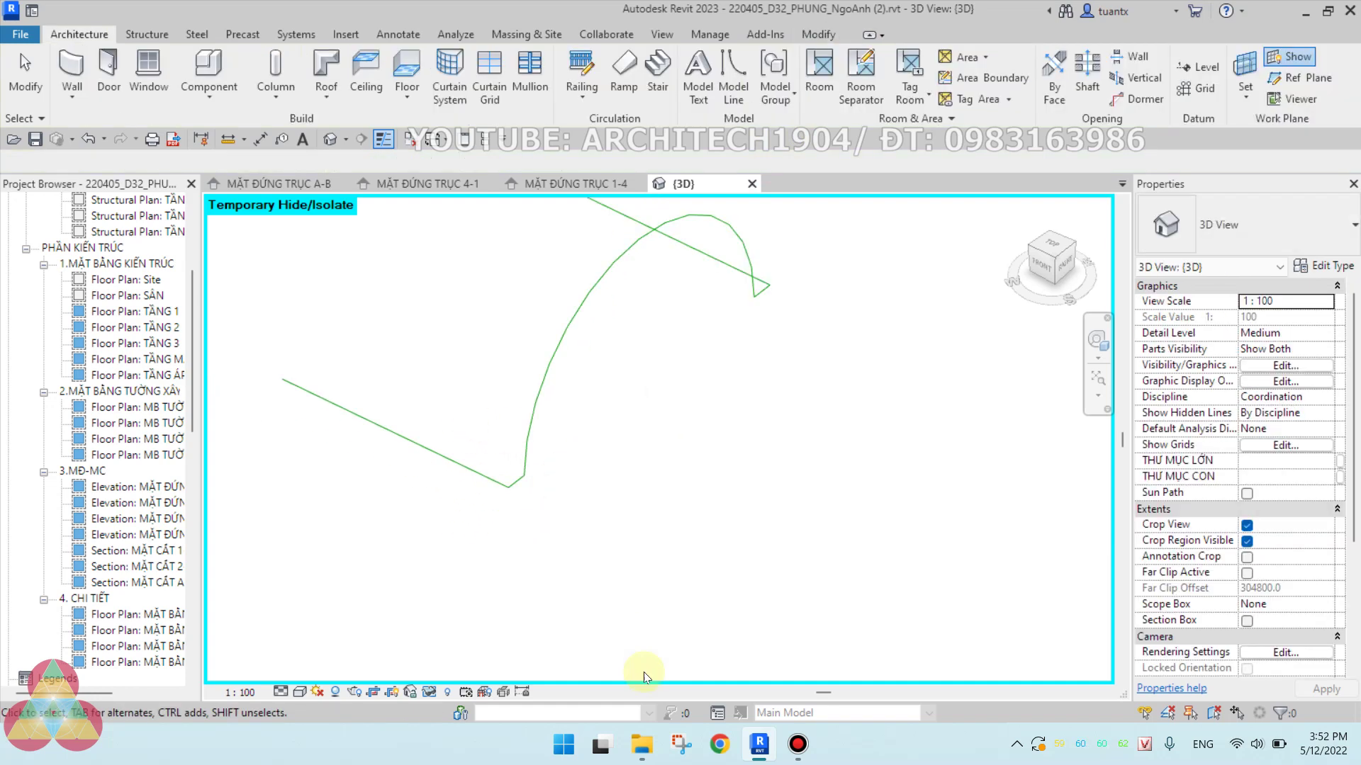
Reset Temporary Hide/Isolate to show the whole model again.
scroll(644, 672, "down", 2)
left_click(464, 692)
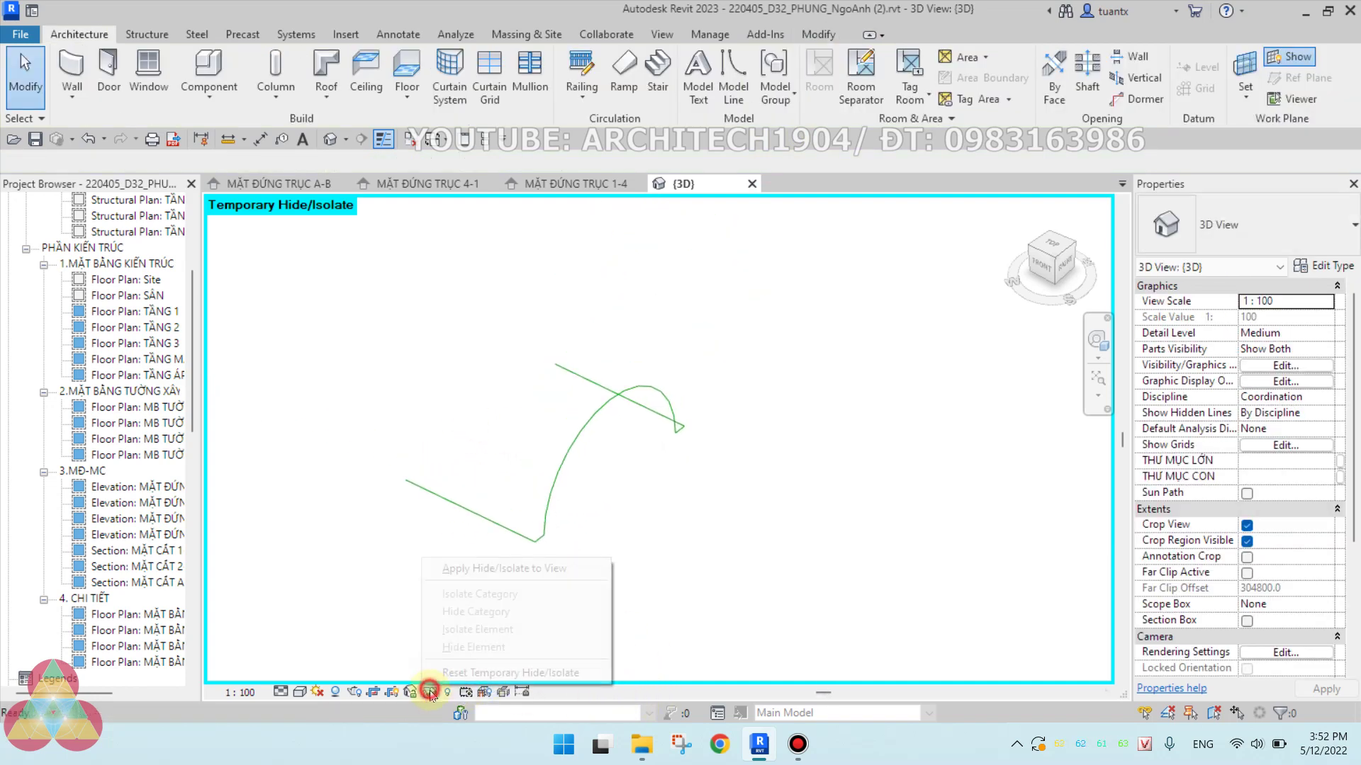
left_click(500, 675)
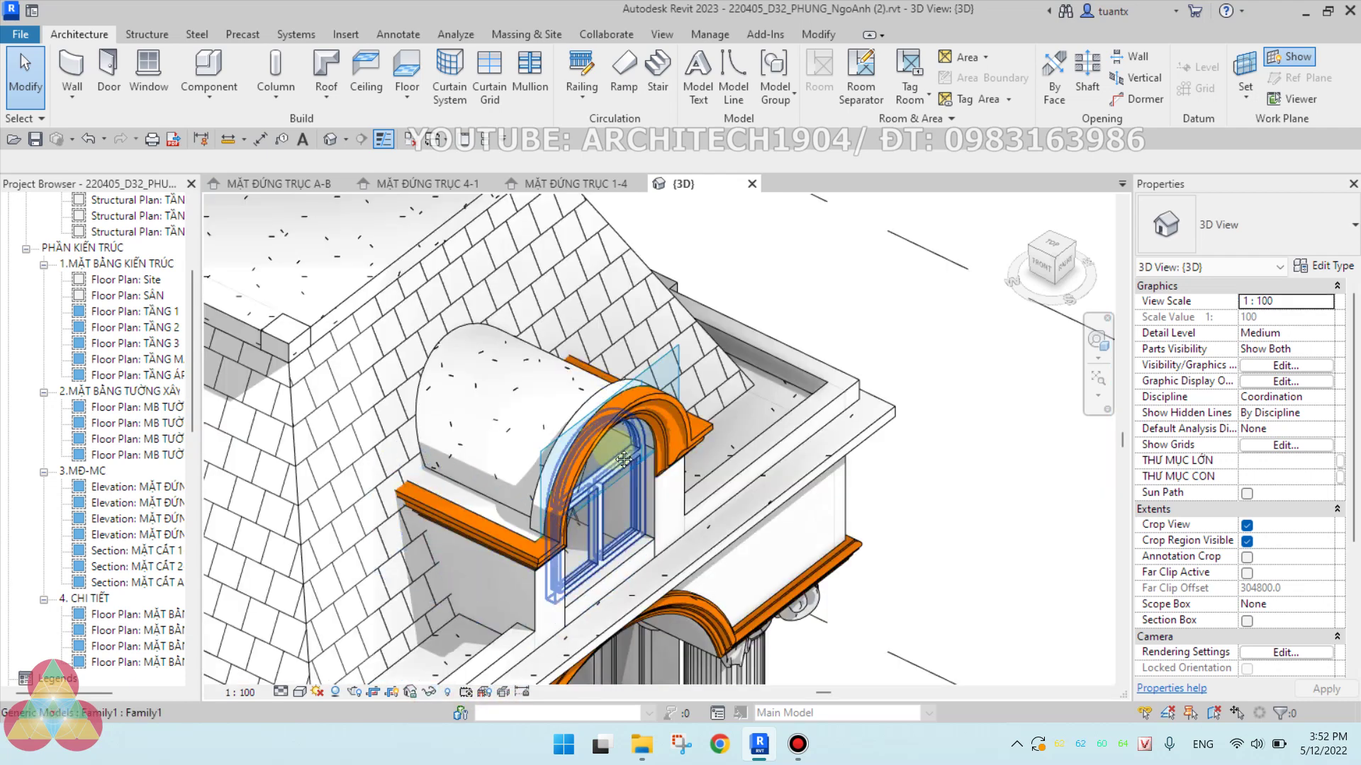
Set the work plane to the dormer wall face with WP and window-select the dormer's 13 elements.
middle_click_drag(476, 494, 556, 376)
key("w")
key("p")
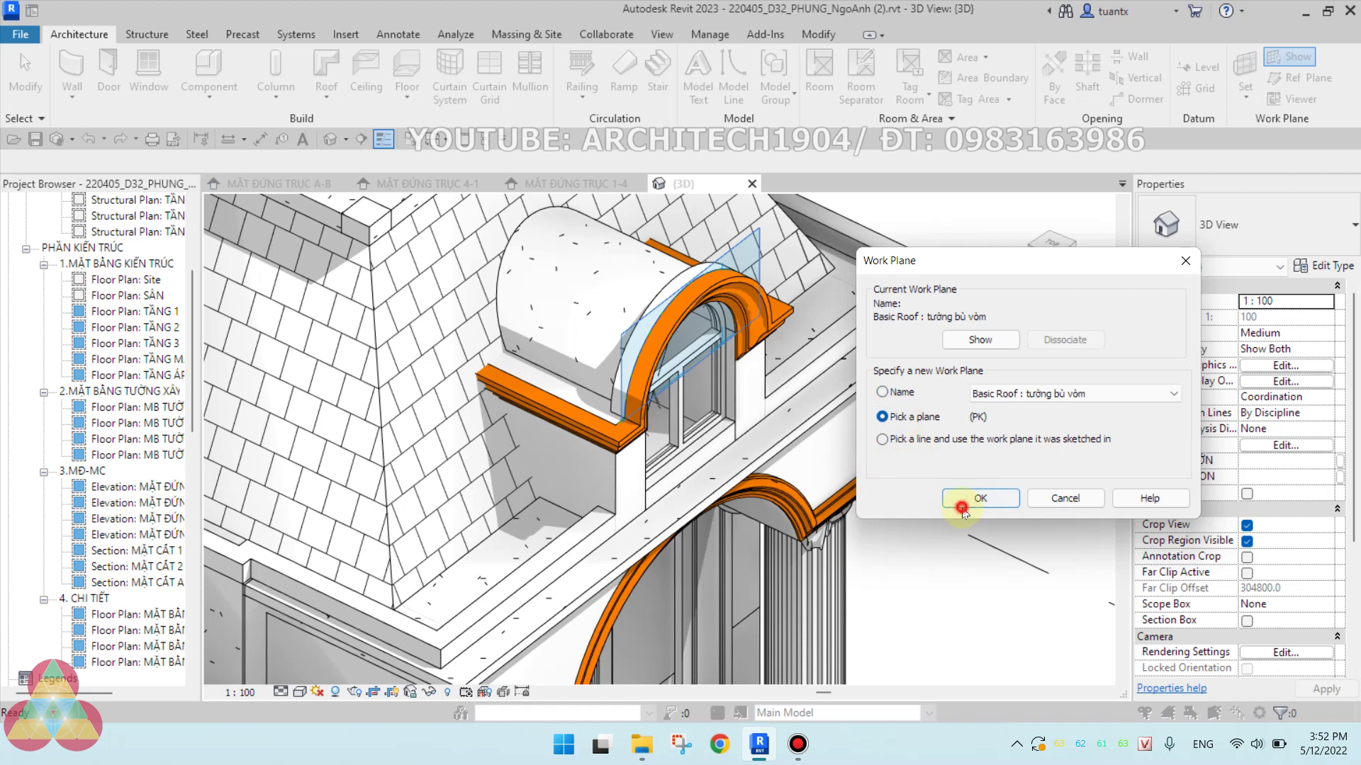
left_click(962, 507)
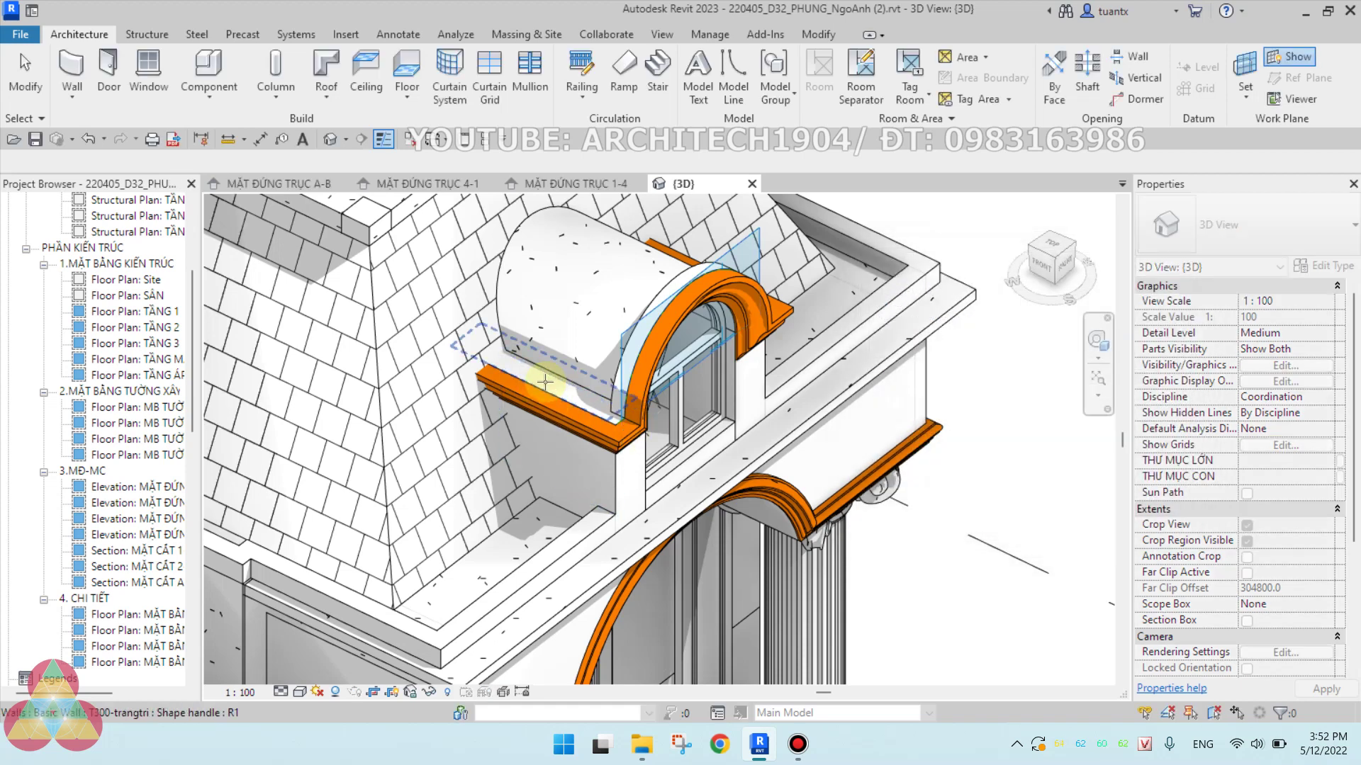
left_click(544, 382)
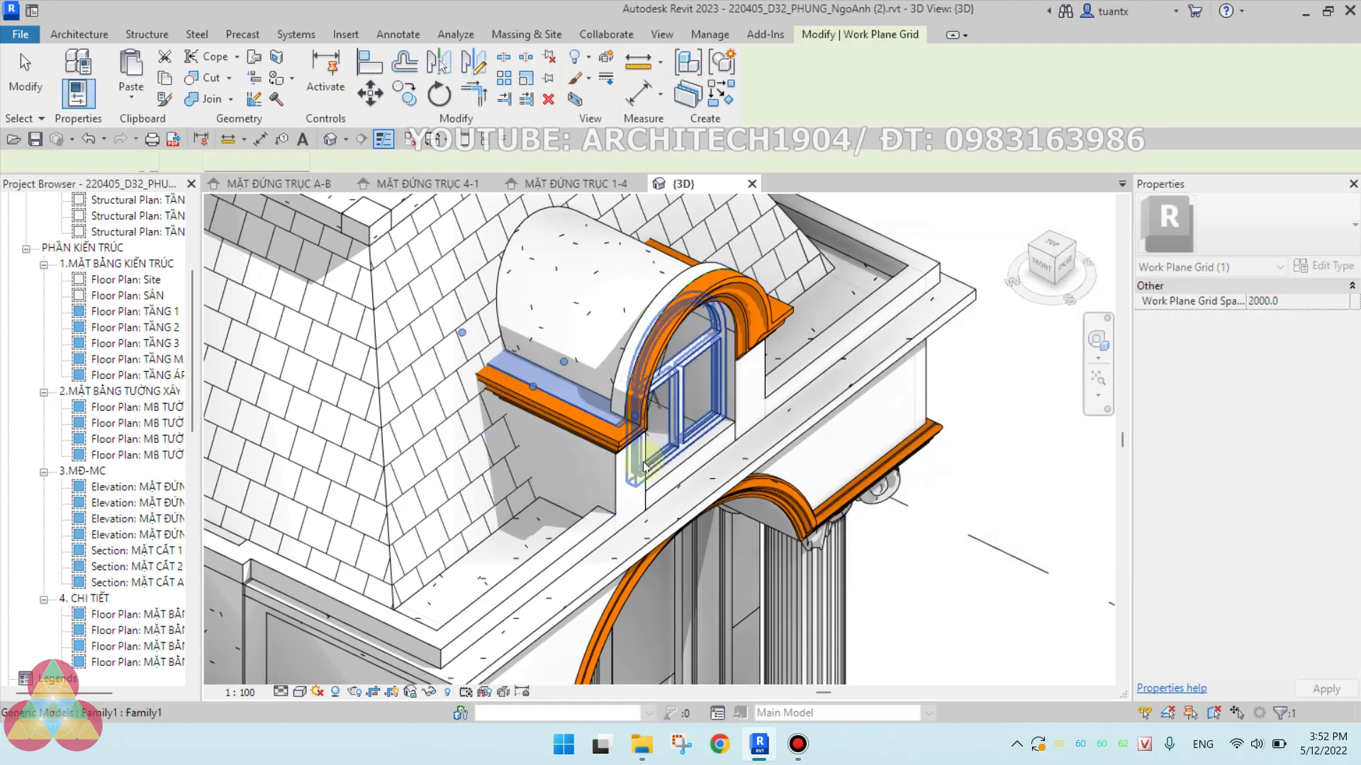
left_click(1017, 454)
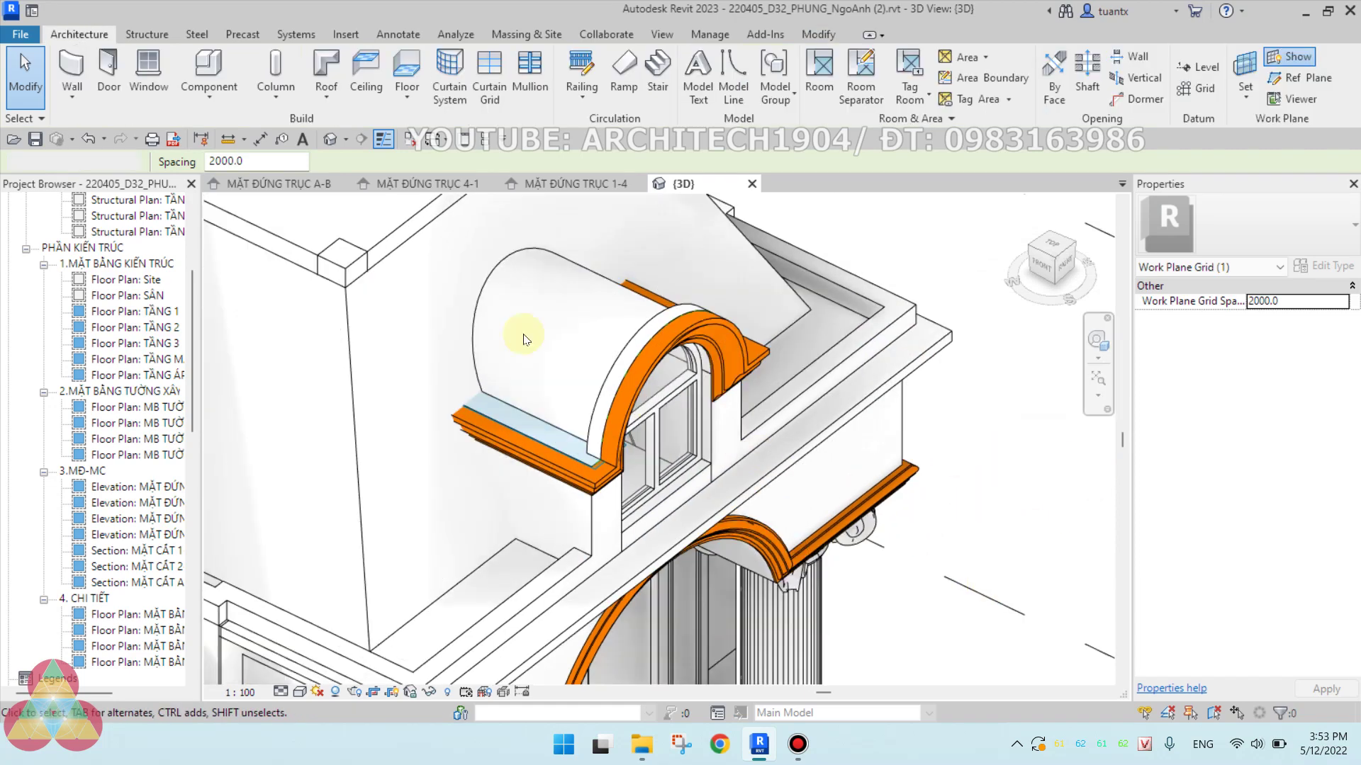
middle_click_drag(522, 333, 616, 397)
left_click_drag(443, 266, 859, 577)
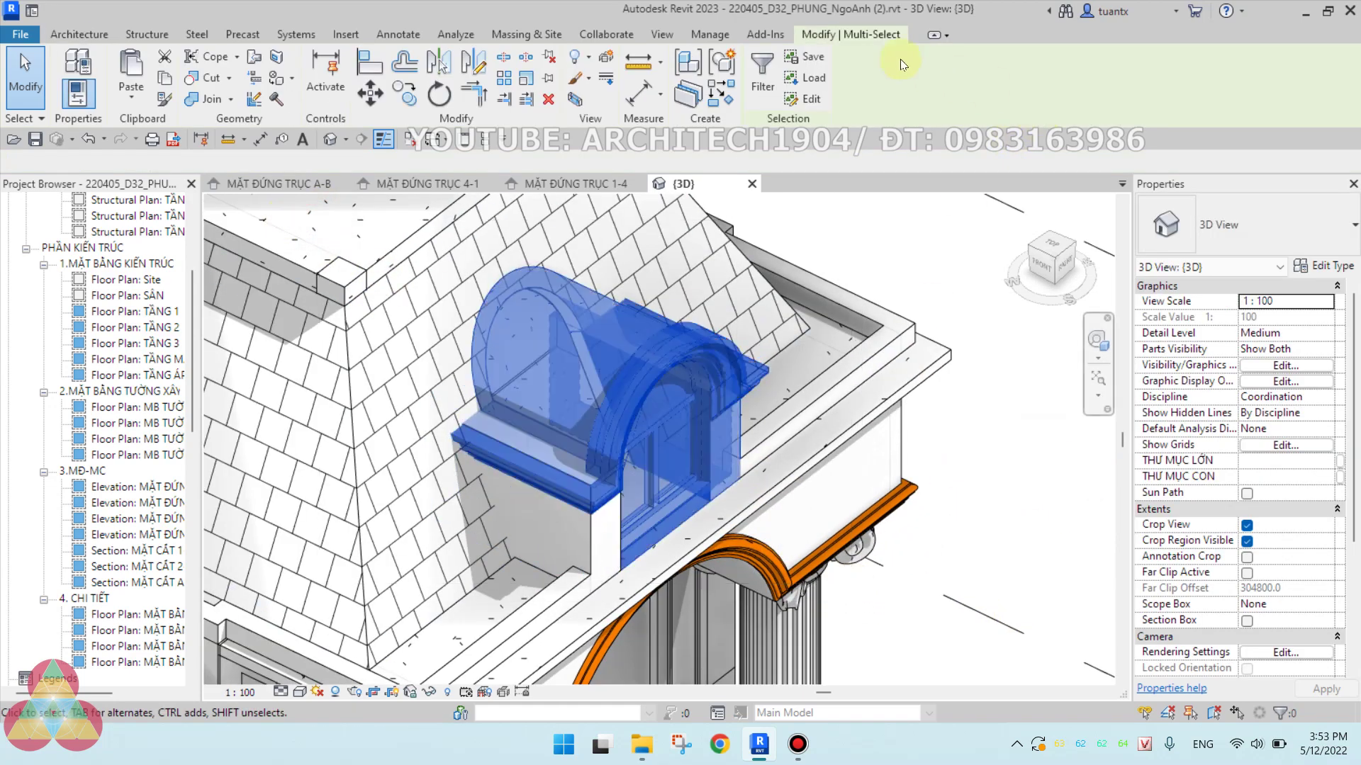
Filter the selection to Lines only and isolate the five lines with HI.
left_click(762, 78)
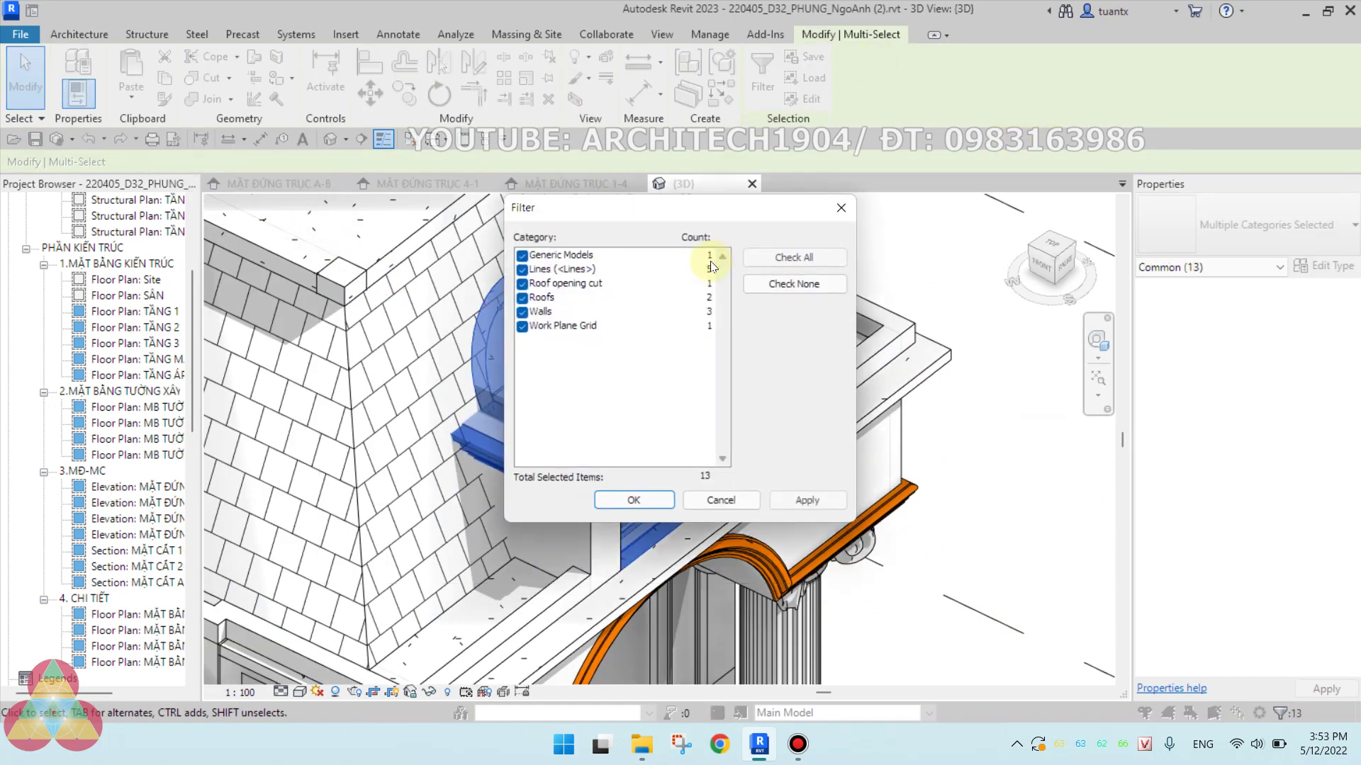
left_click(795, 283)
left_click(523, 269)
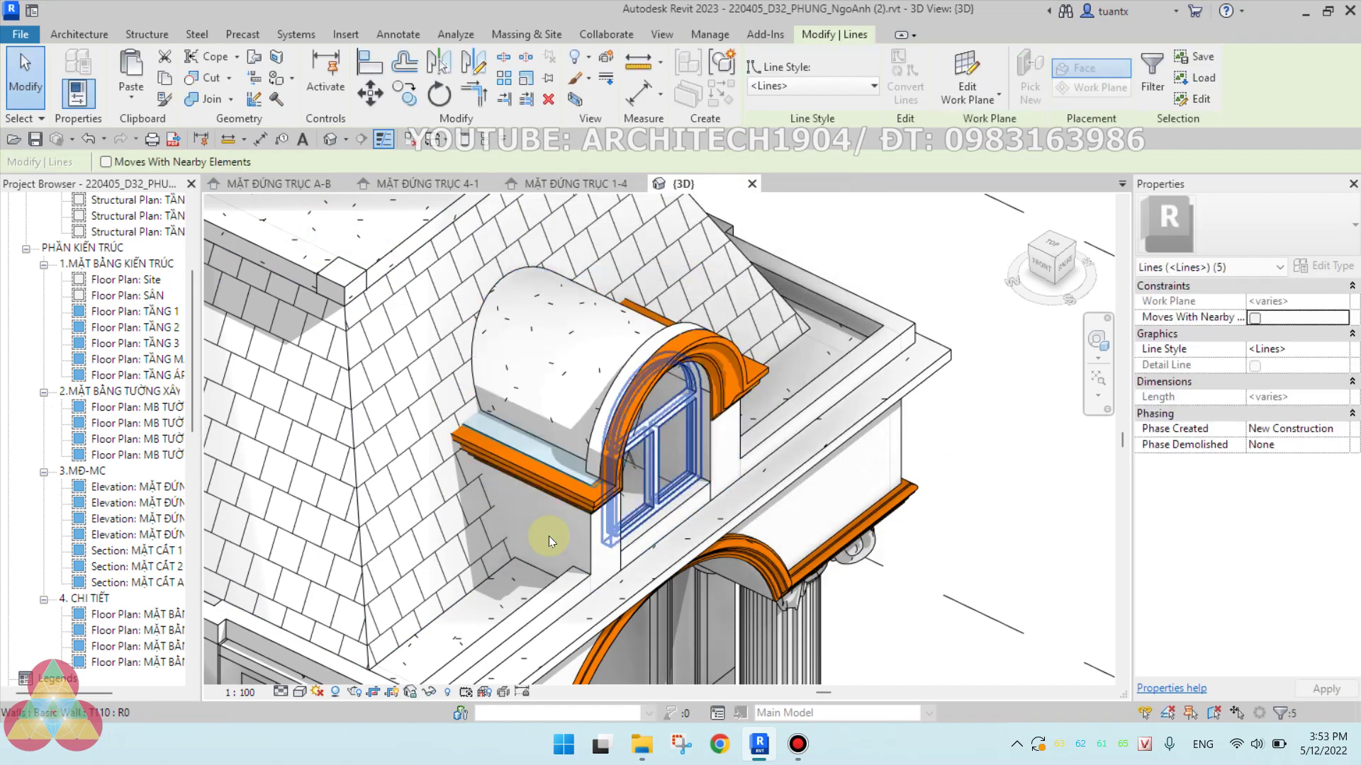
key("h")
key("i")
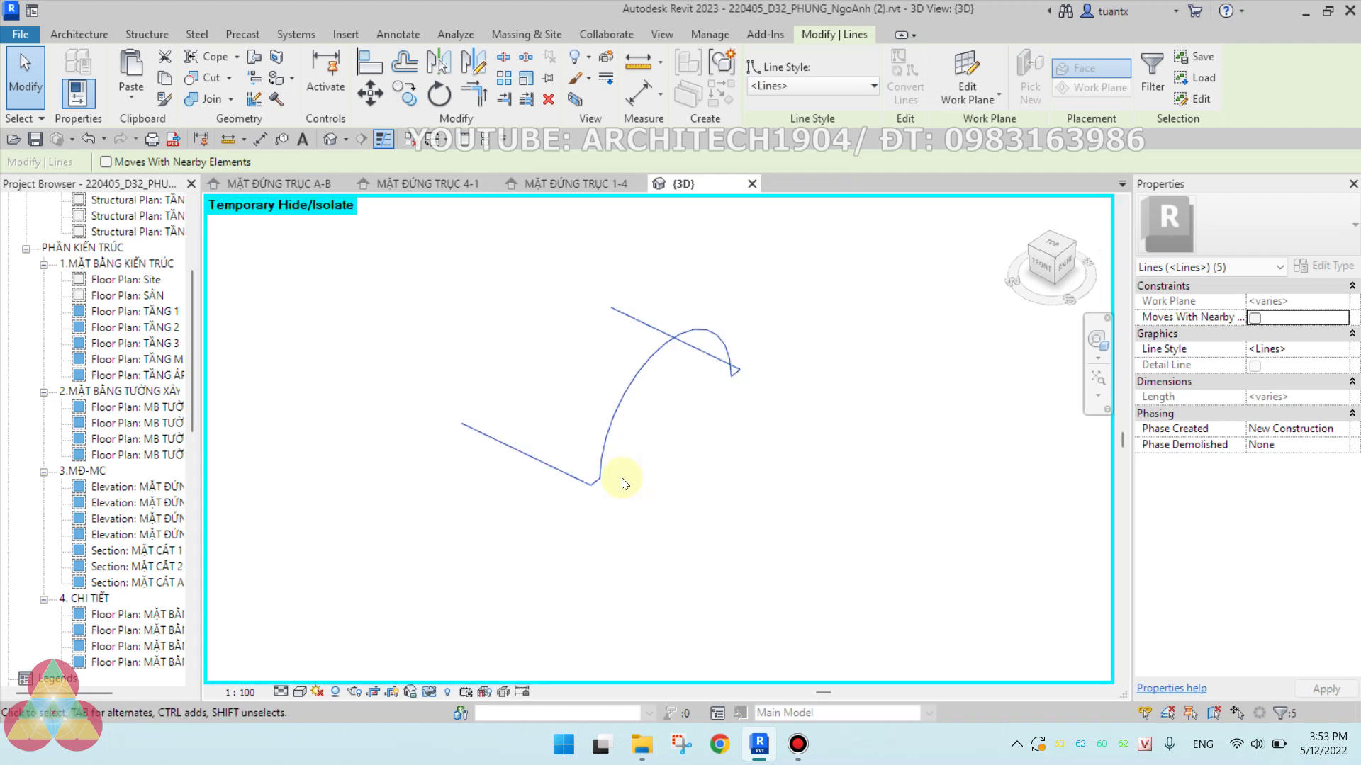
scroll(623, 481, "up", 3)
middle_click_drag(596, 418, 527, 184, "shift")
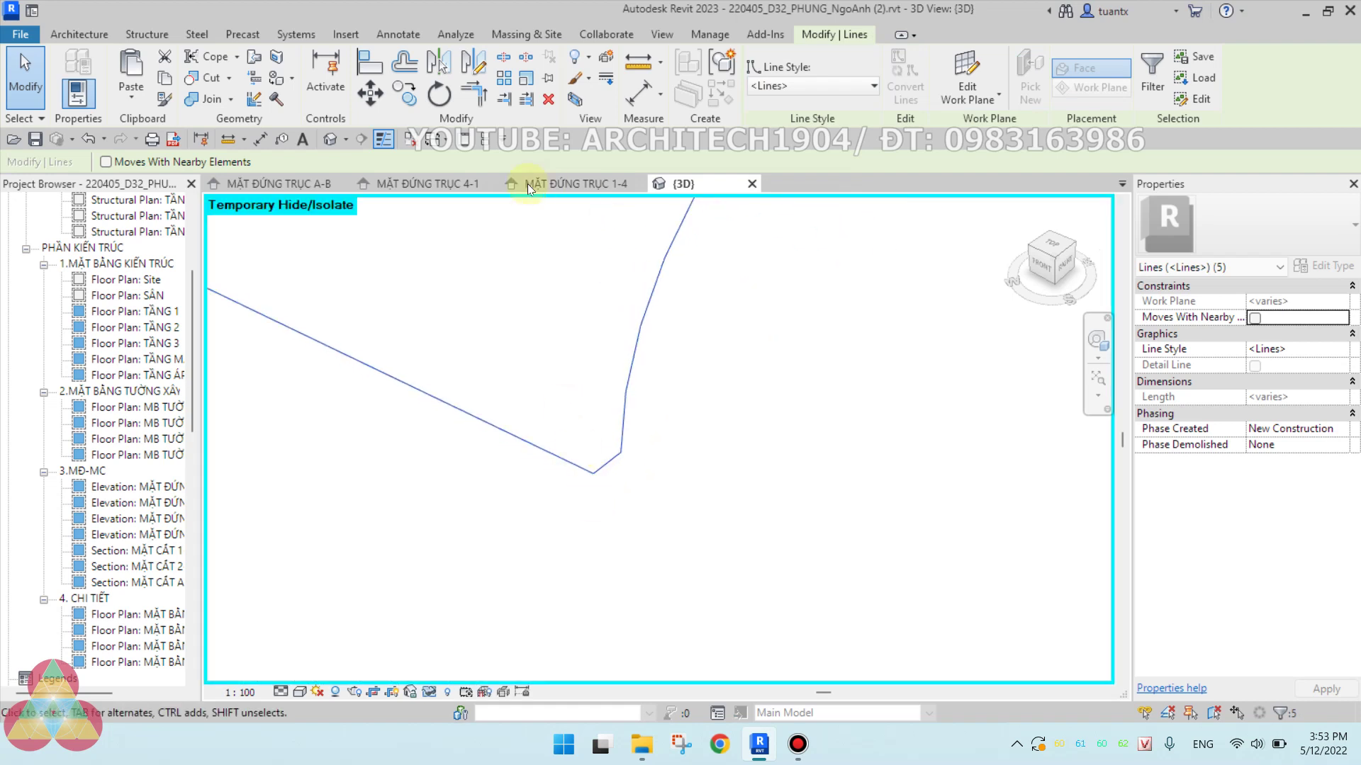
Round the corner between the two lines below the arch with a Fillet Arc.
left_click(94, 33)
left_click(729, 76)
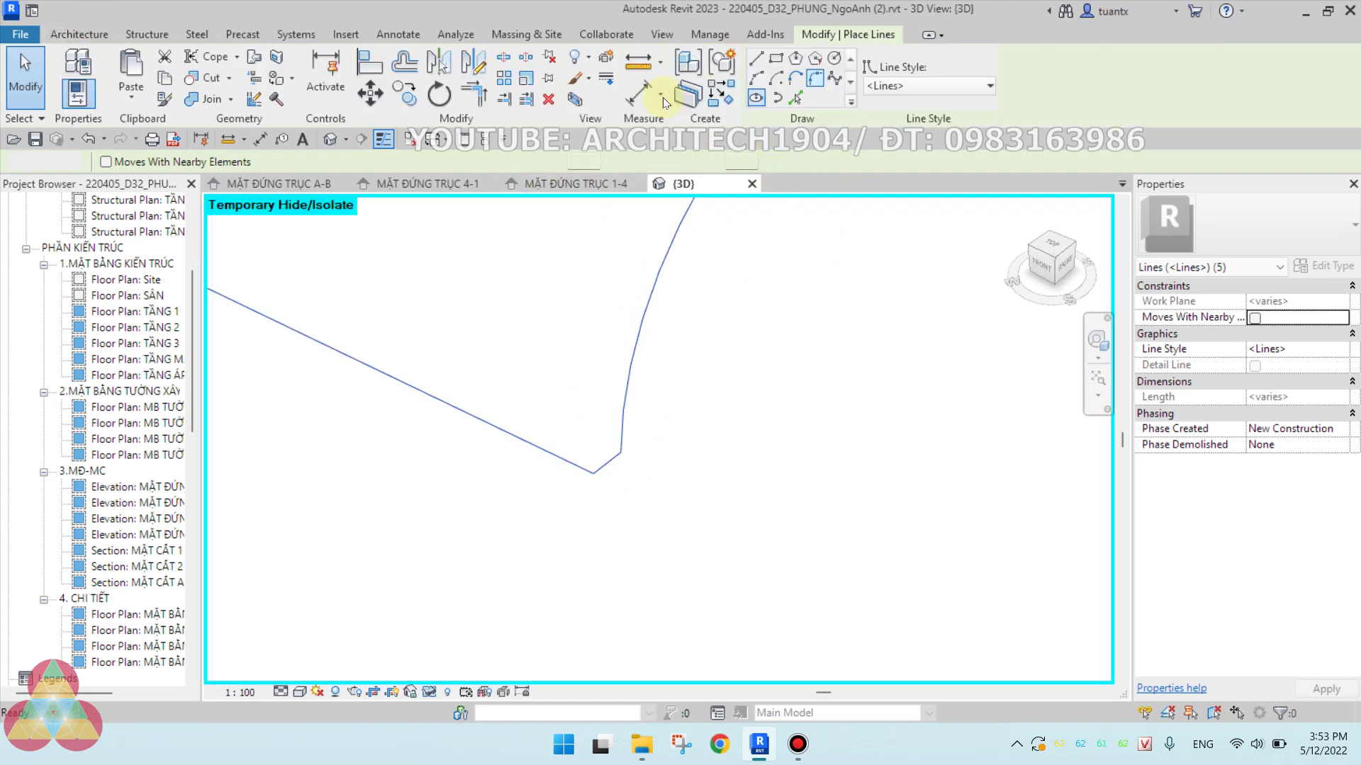
left_click(813, 80)
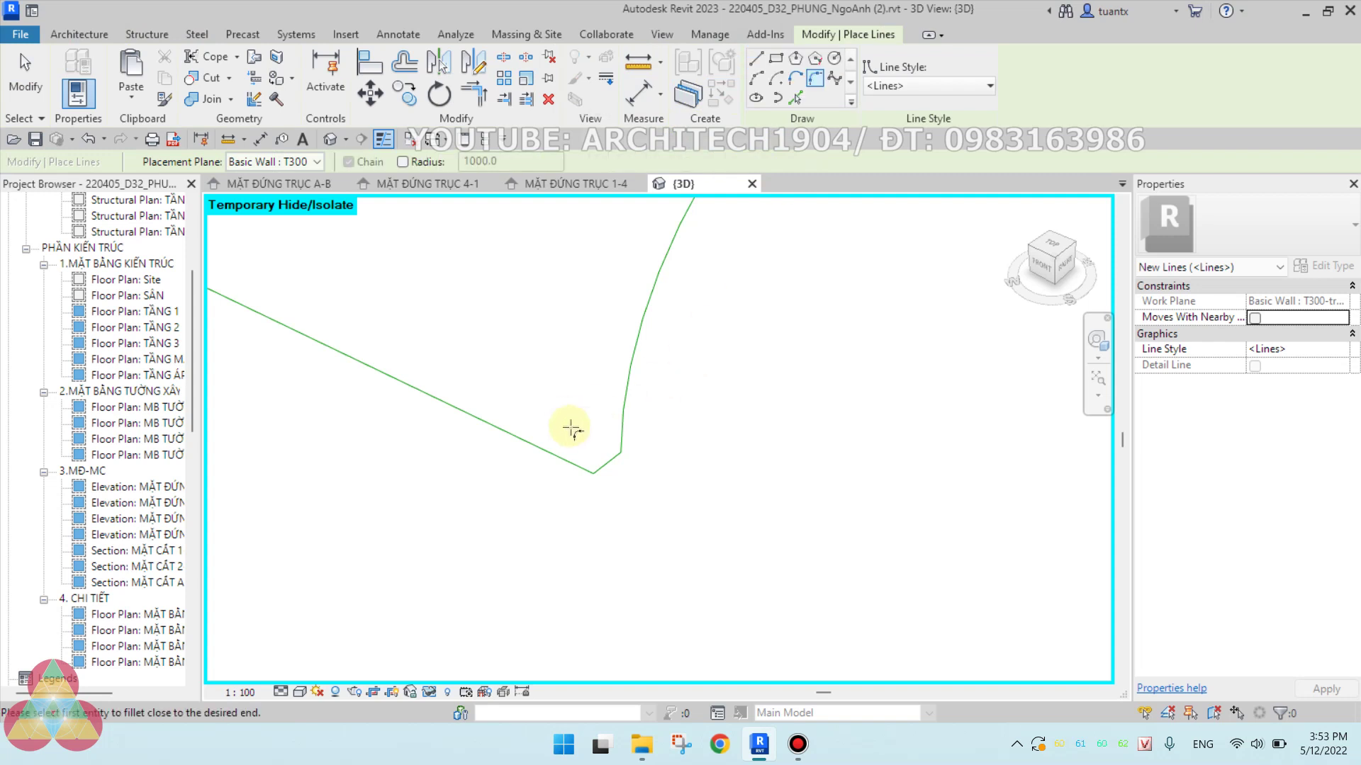
scroll(581, 427, "up", 2)
left_click(623, 504)
left_click(580, 507)
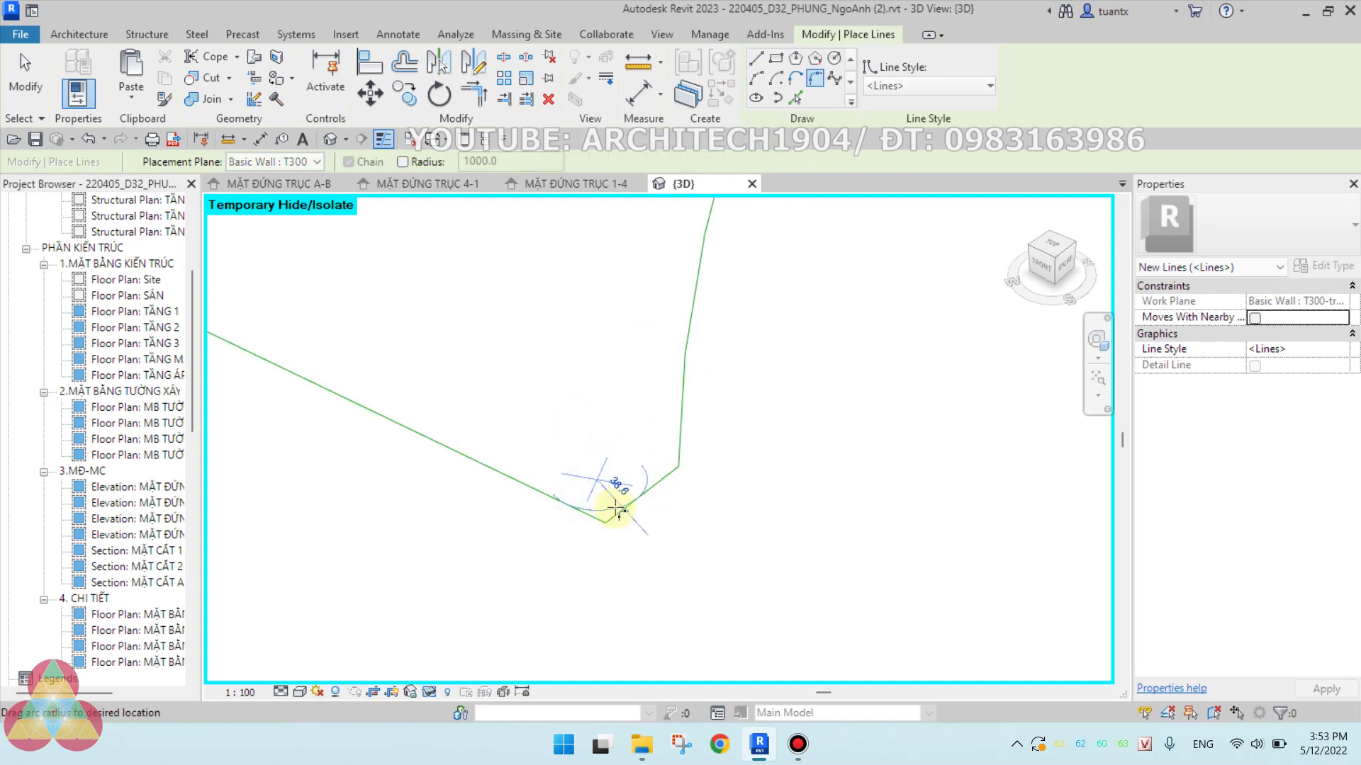
left_click(666, 515)
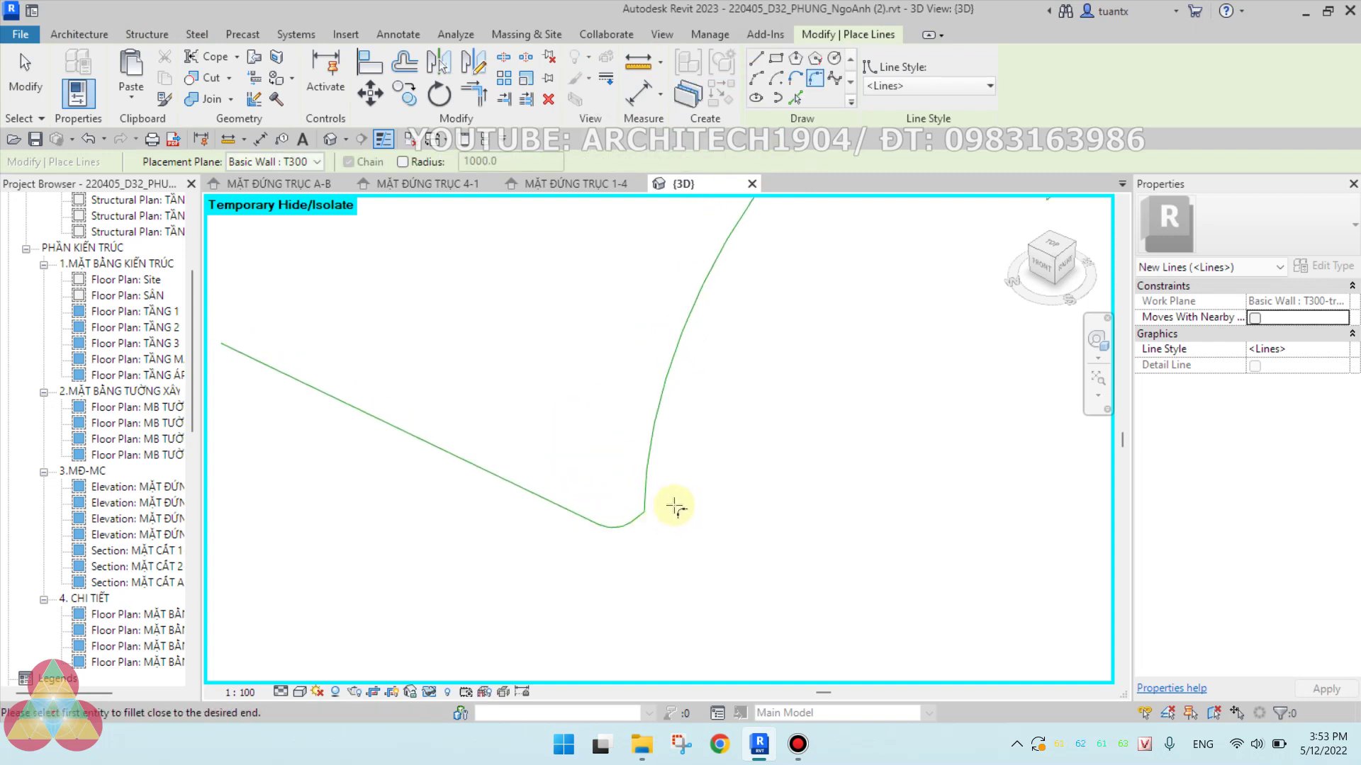
middle_click_drag(670, 515, 535, 444, "shift")
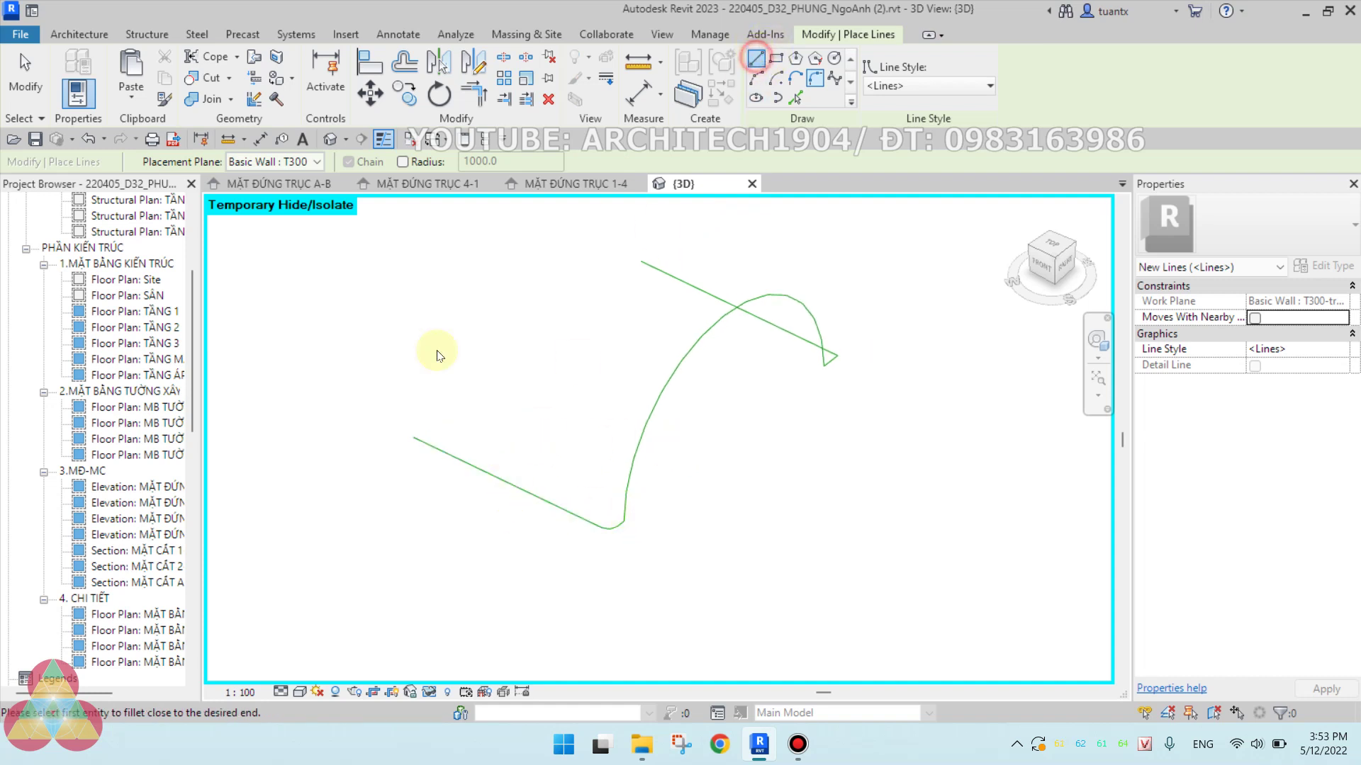
Add chained straight segments stepping off the path's lower-left end.
left_click(410, 435)
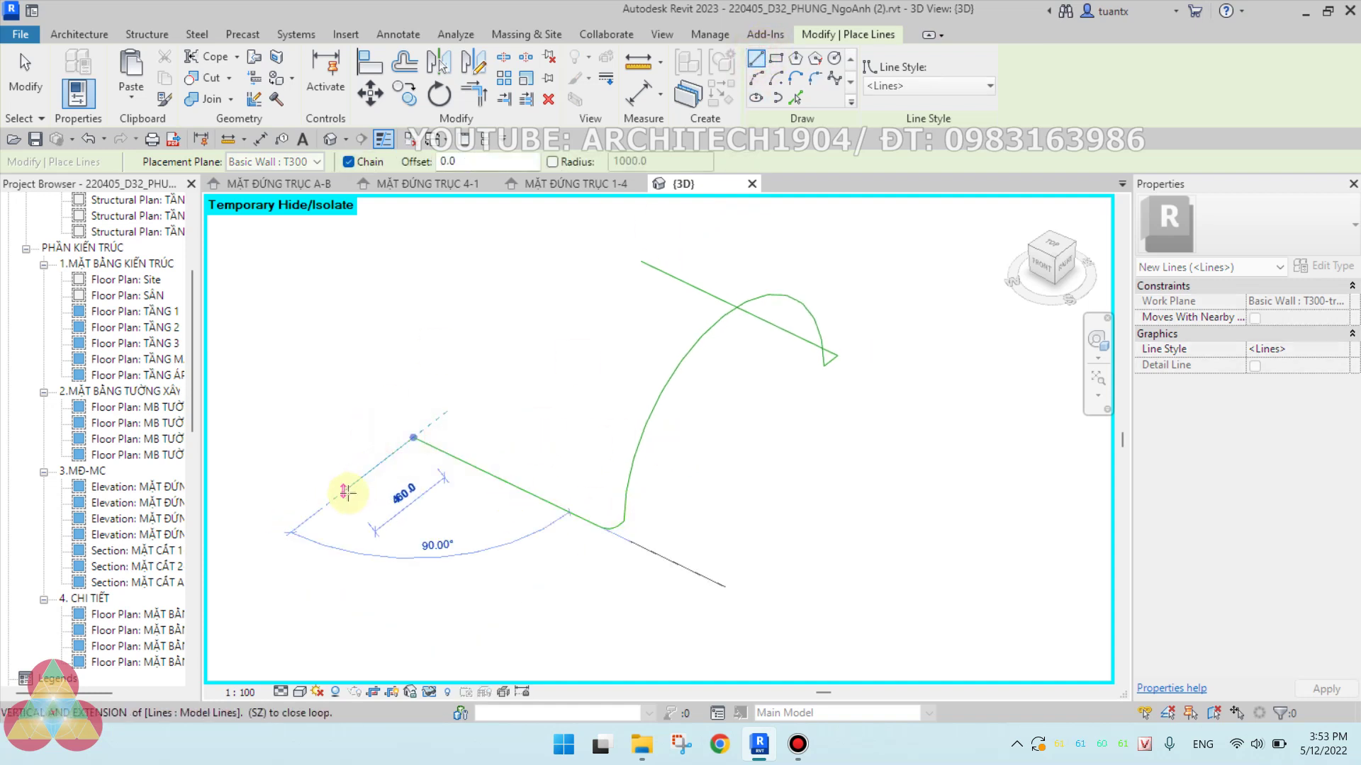
left_click(344, 491)
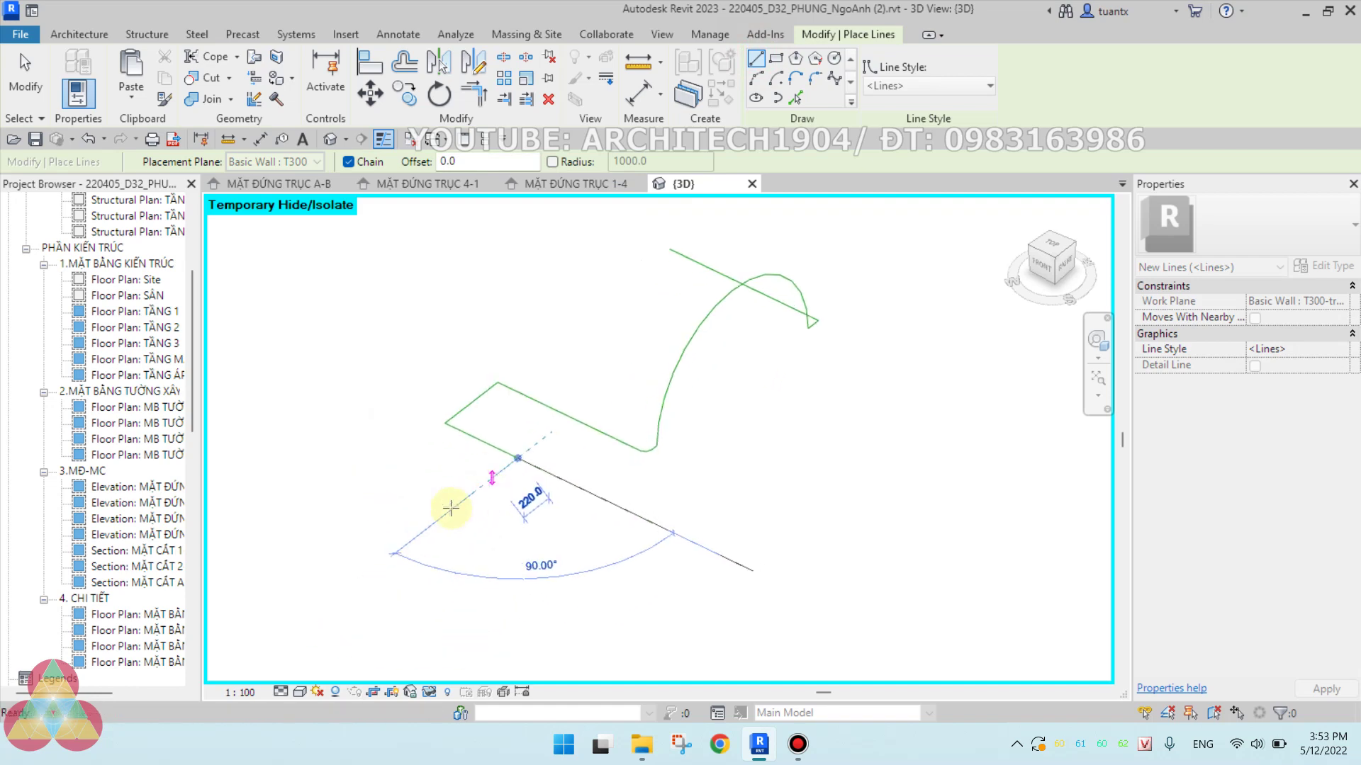
left_click(439, 537)
left_click(306, 641)
key("Escape")
key("Escape")
scroll(748, 223, "down", 2)
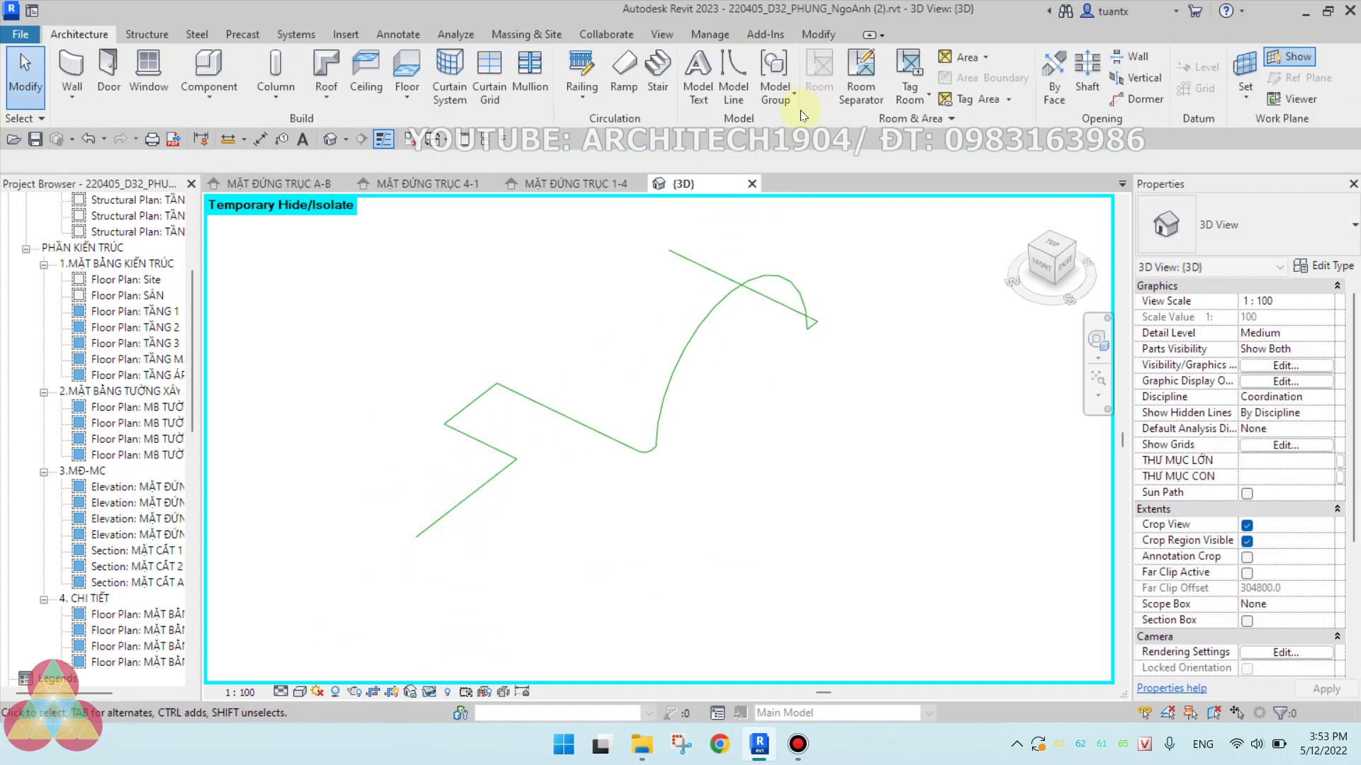
Start a Model In-Place family in the Casework category named Casework 1.
middle_click_drag(546, 425, 520, 475)
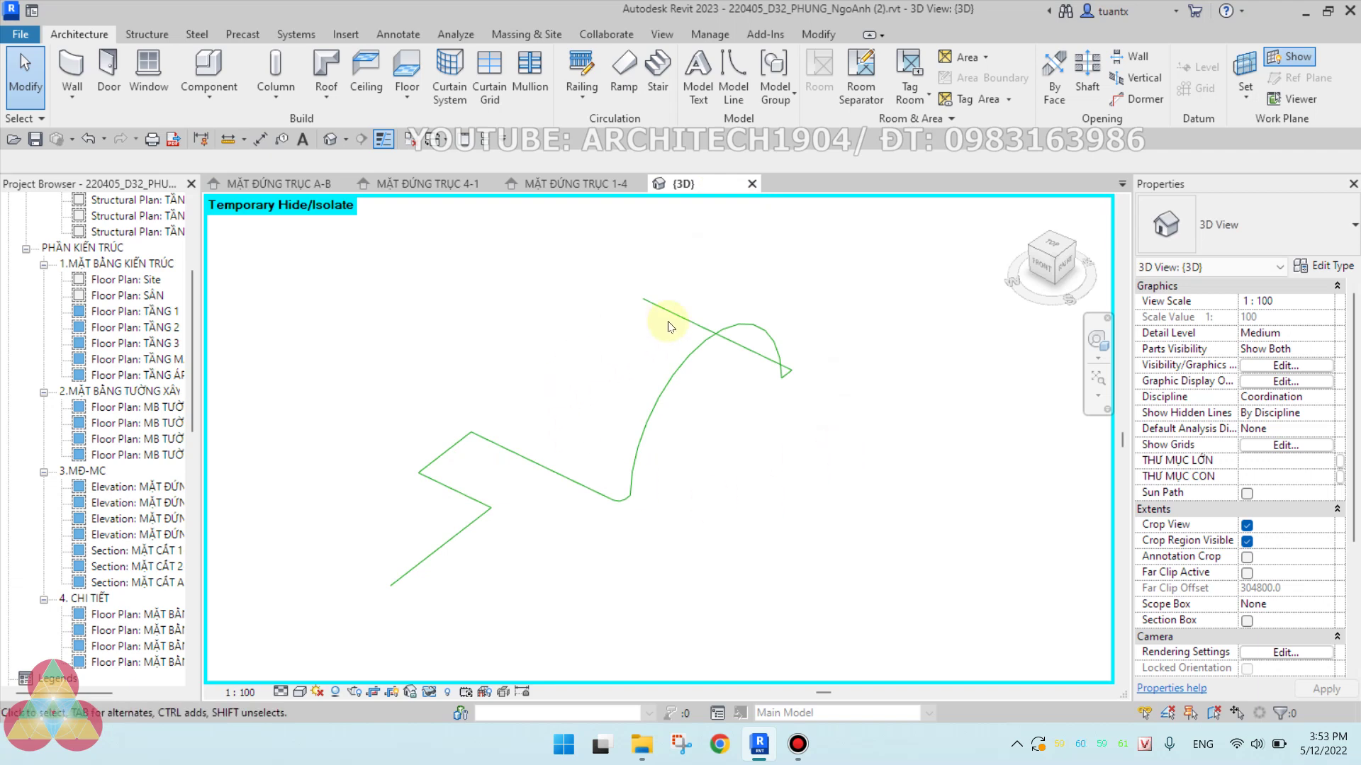
scroll(659, 432, "down", 2)
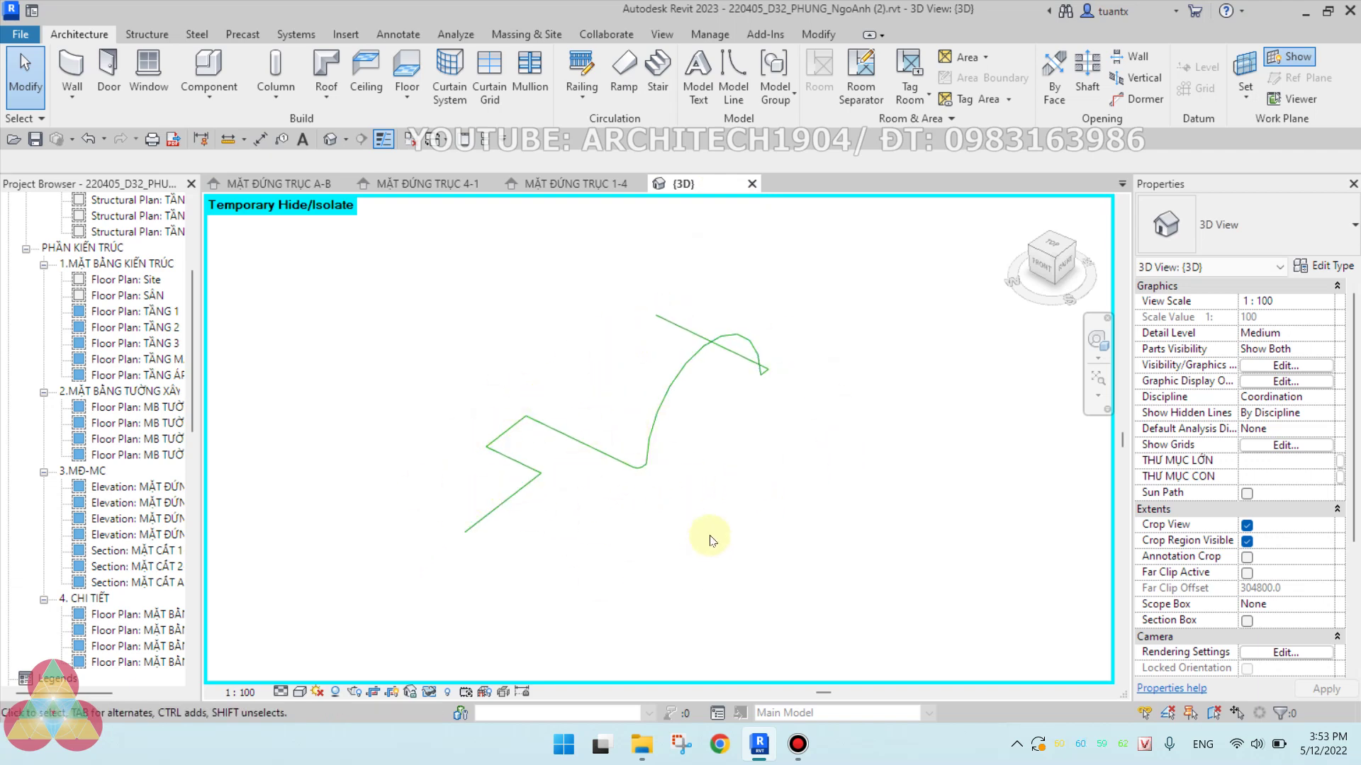
left_click(207, 105)
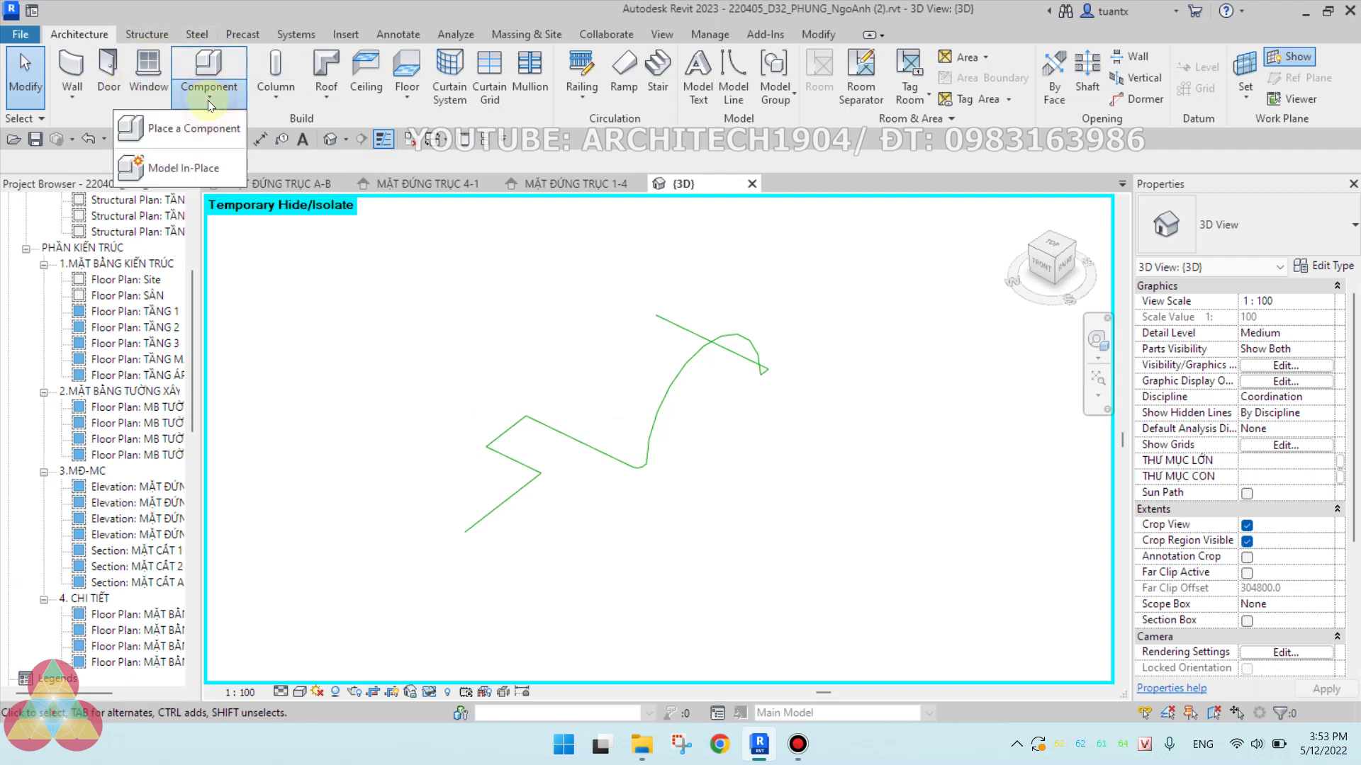
left_click(167, 165)
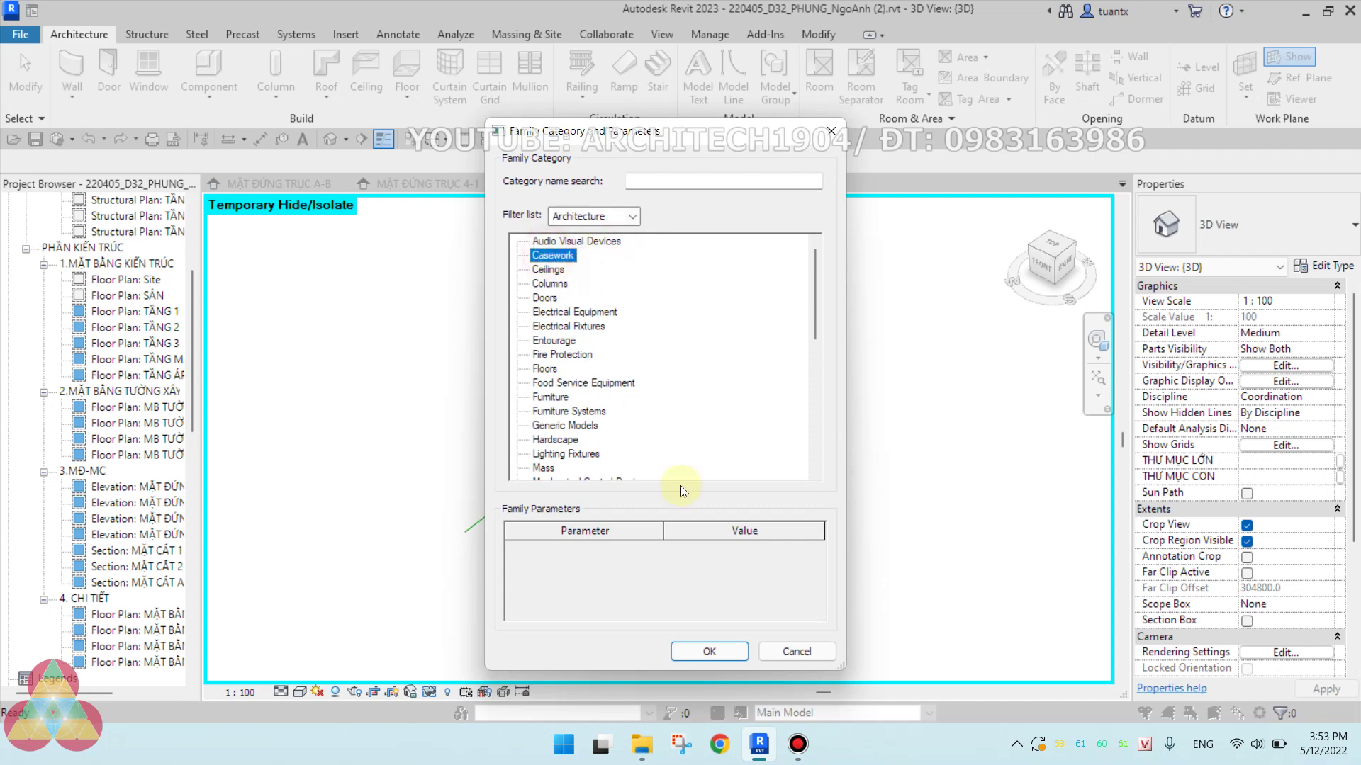
mouse_move(814, 326)
left_mouse_down()
mouse_move(814, 499)
mouse_move(819, 287)
left_mouse_up()
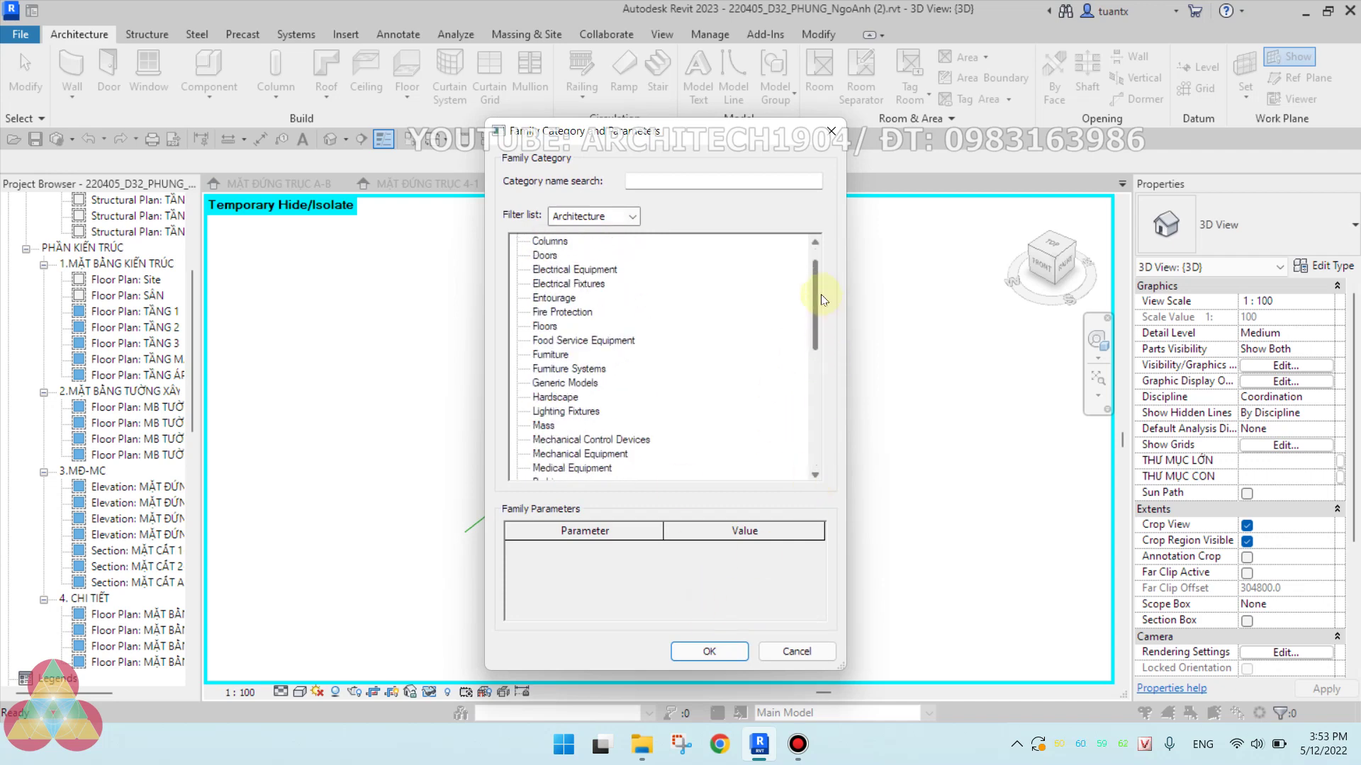
left_click(691, 649)
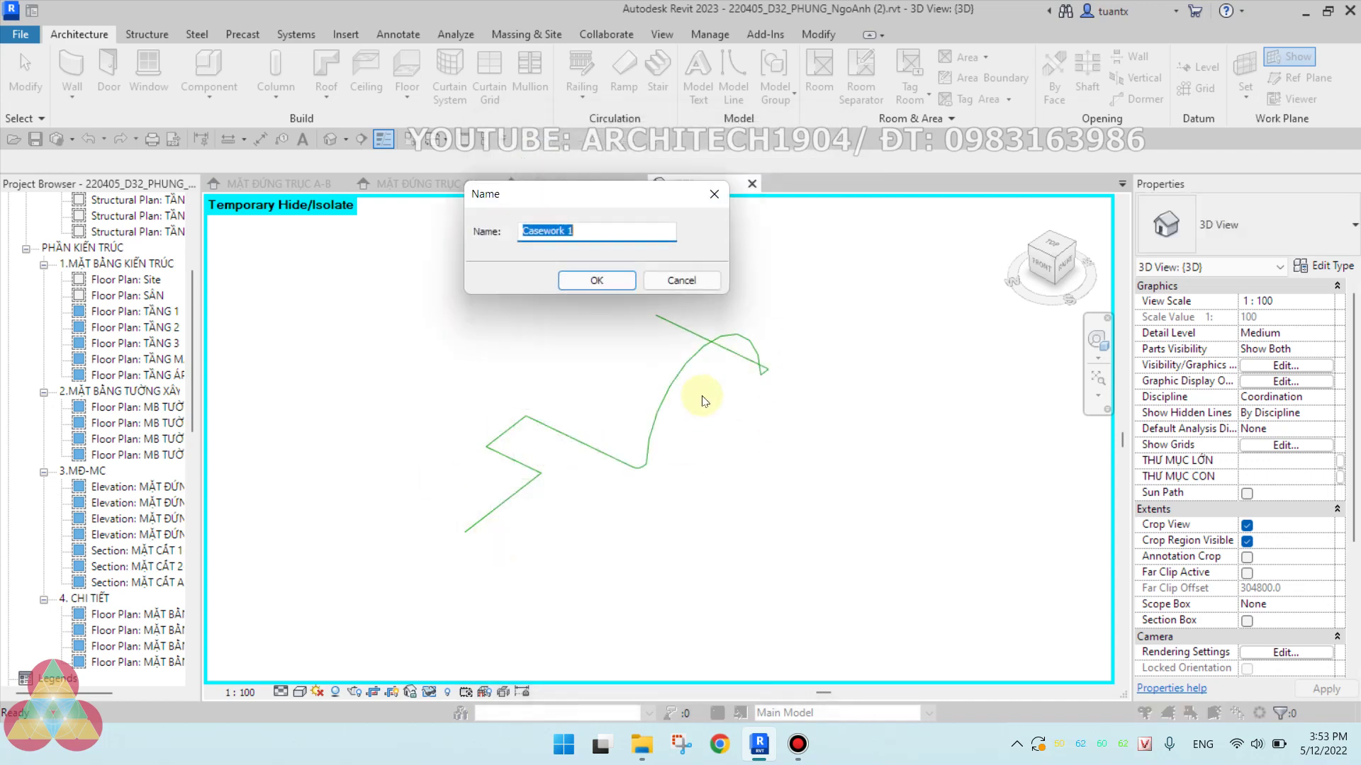
left_click(590, 278)
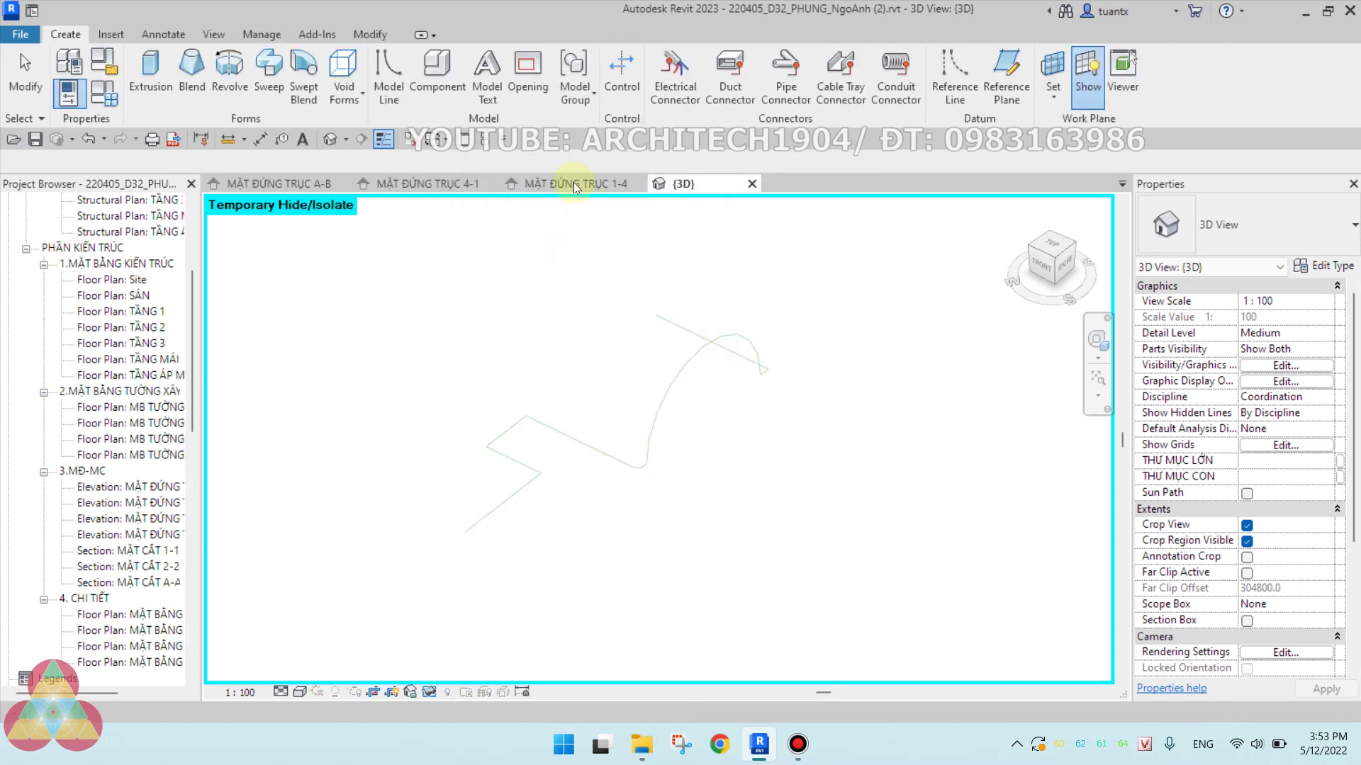
Start a sweep and pick the straight lines, arch curve and crossing line as its path.
left_click(269, 71)
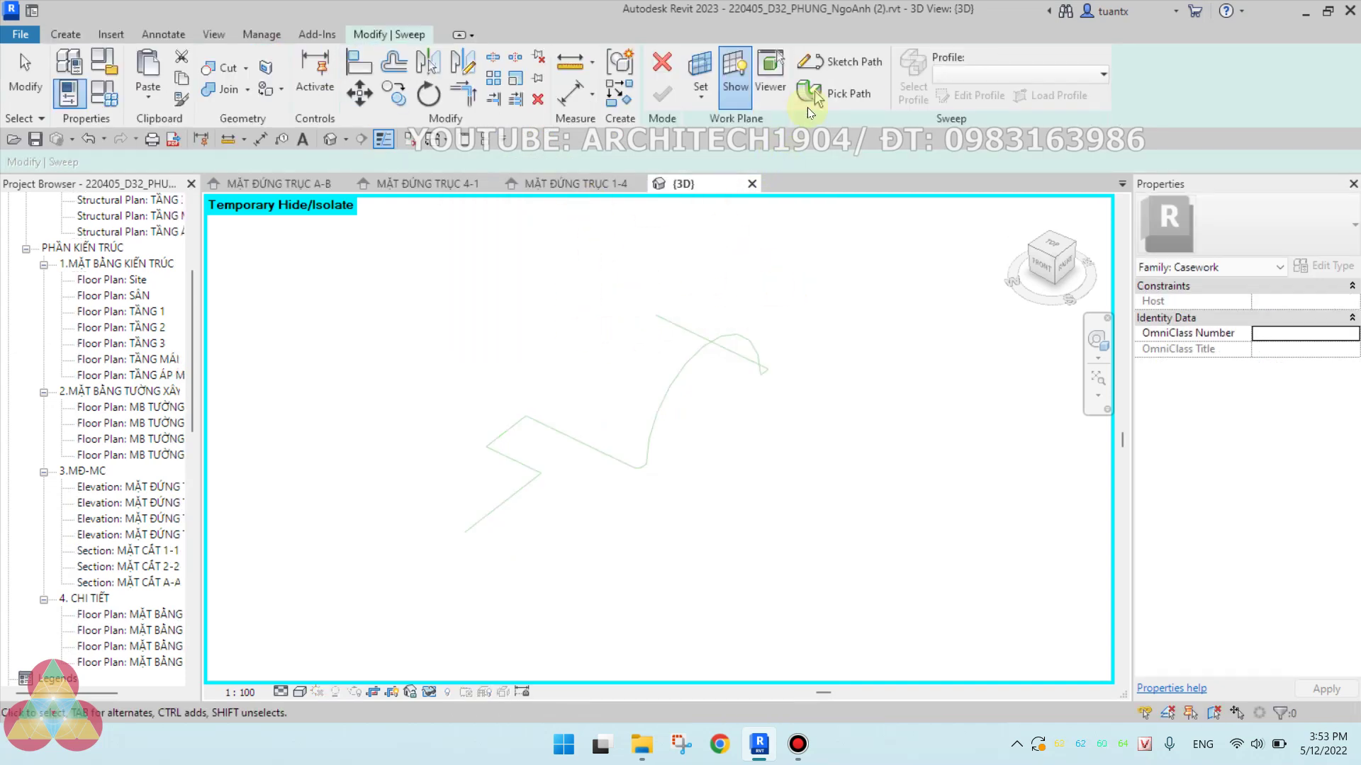
left_click(822, 92)
left_click(511, 506)
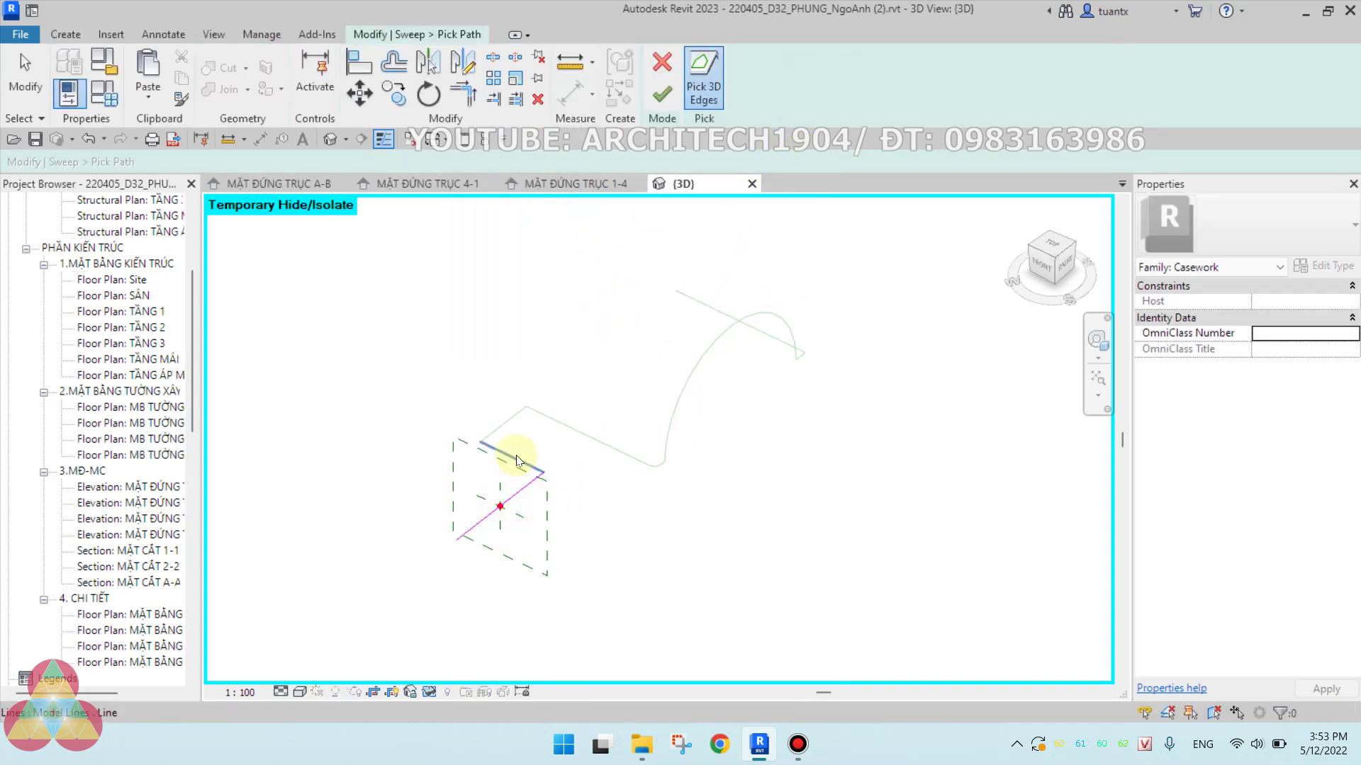
left_click(606, 445)
scroll(663, 470, "up", 3)
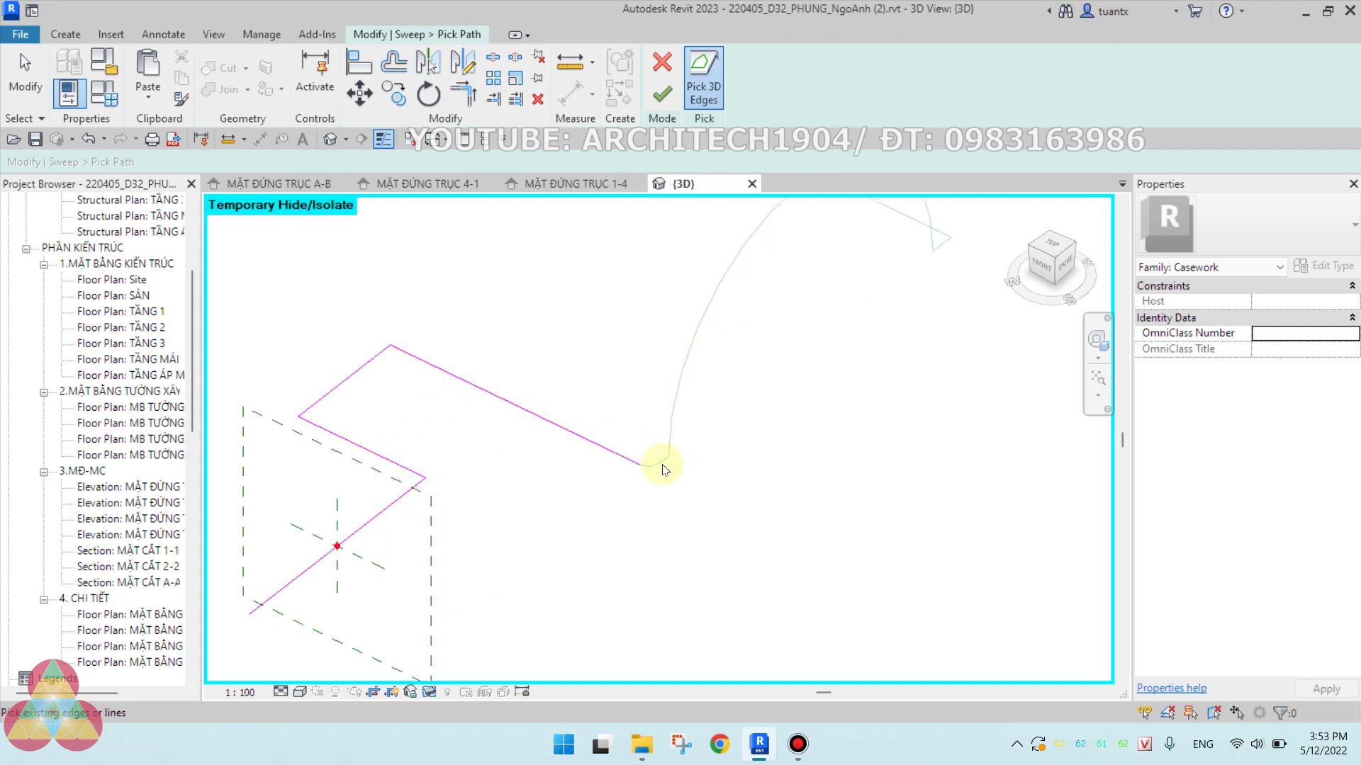
left_click(677, 401)
middle_click_drag(738, 385, 616, 512)
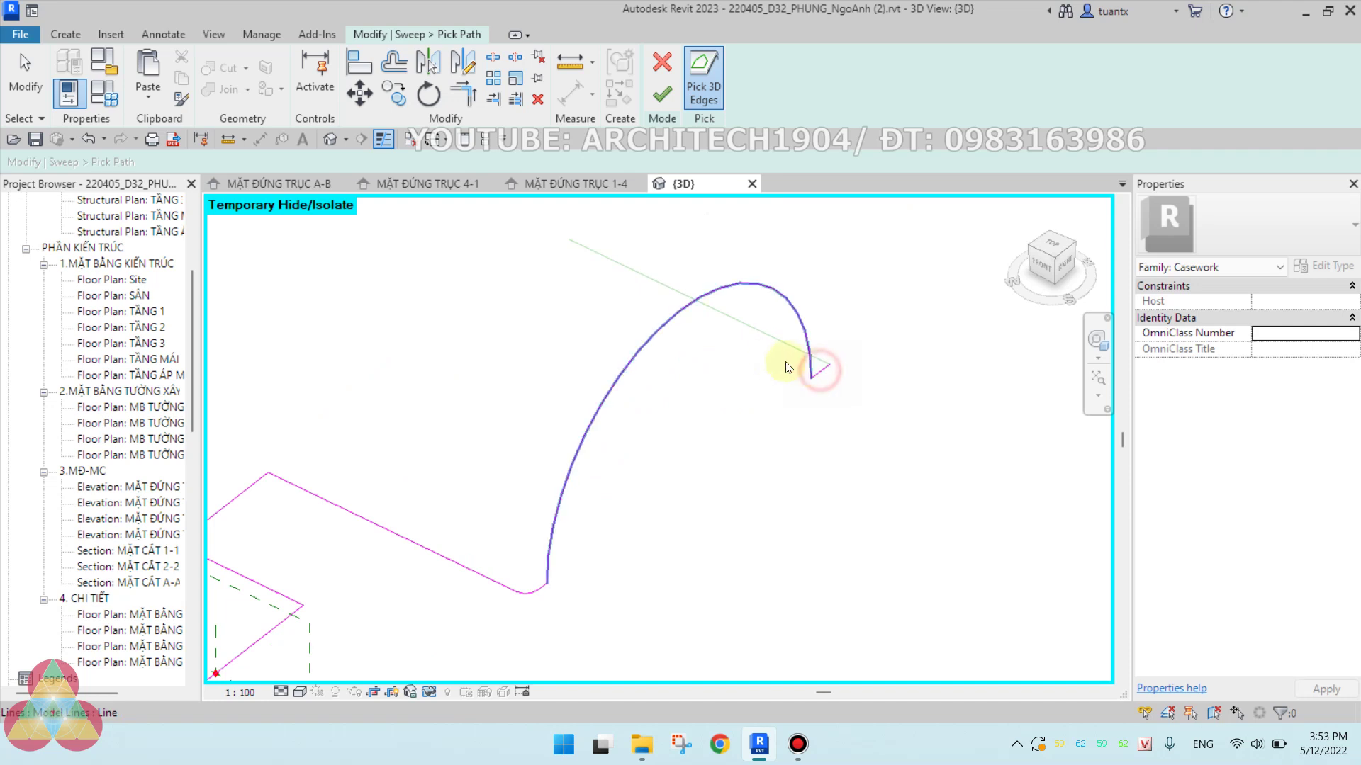
left_click(773, 338)
scroll(742, 427, "down", 2)
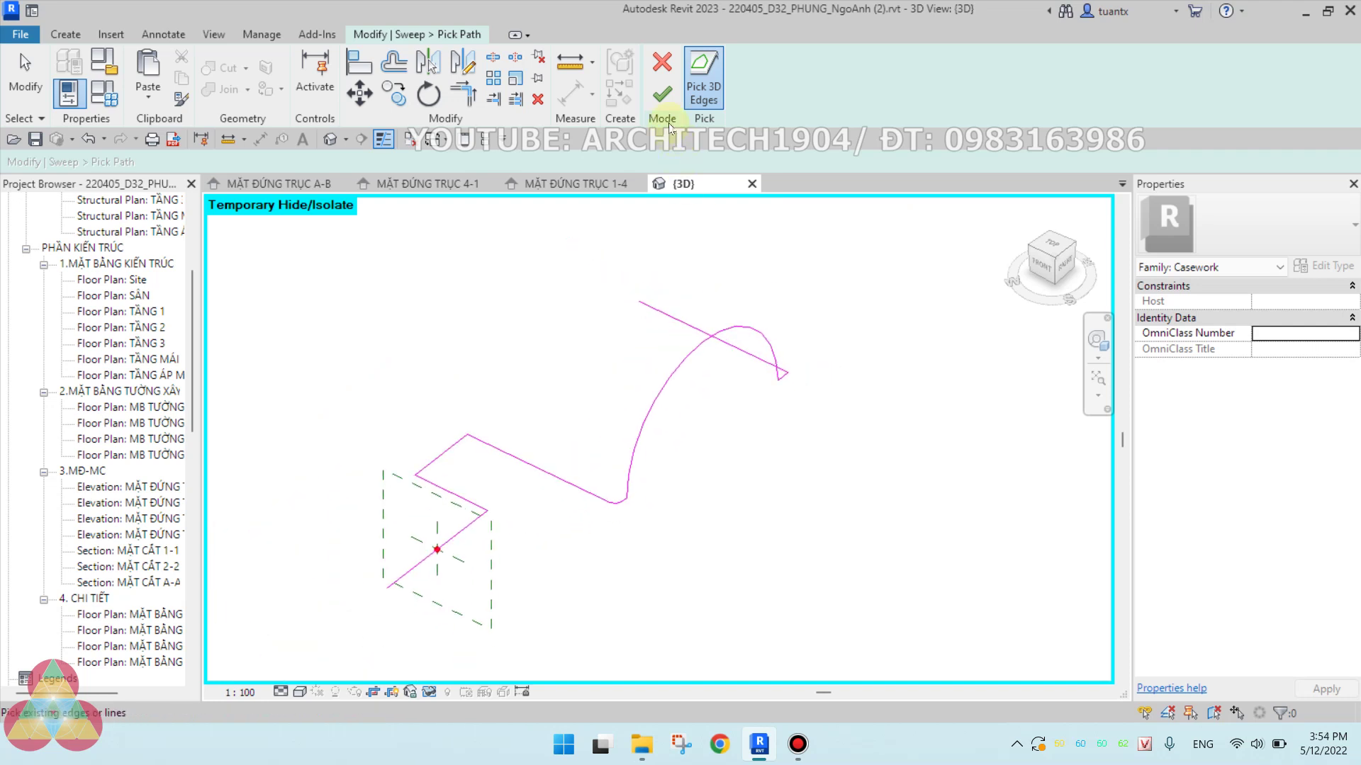
left_click(661, 94)
Assign 2d PROFILE HIỀN ĐÓN as the sweep's profile.
left_click(894, 90)
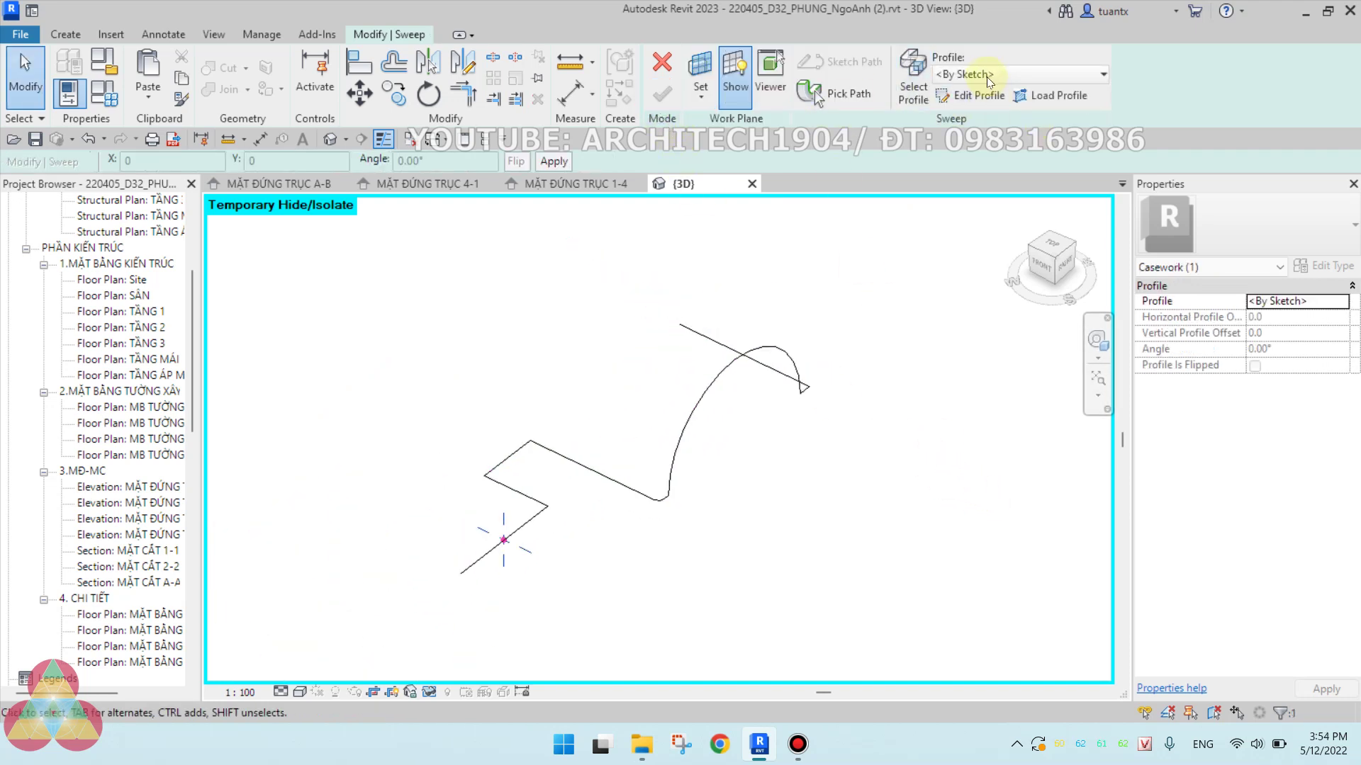
left_click(975, 78)
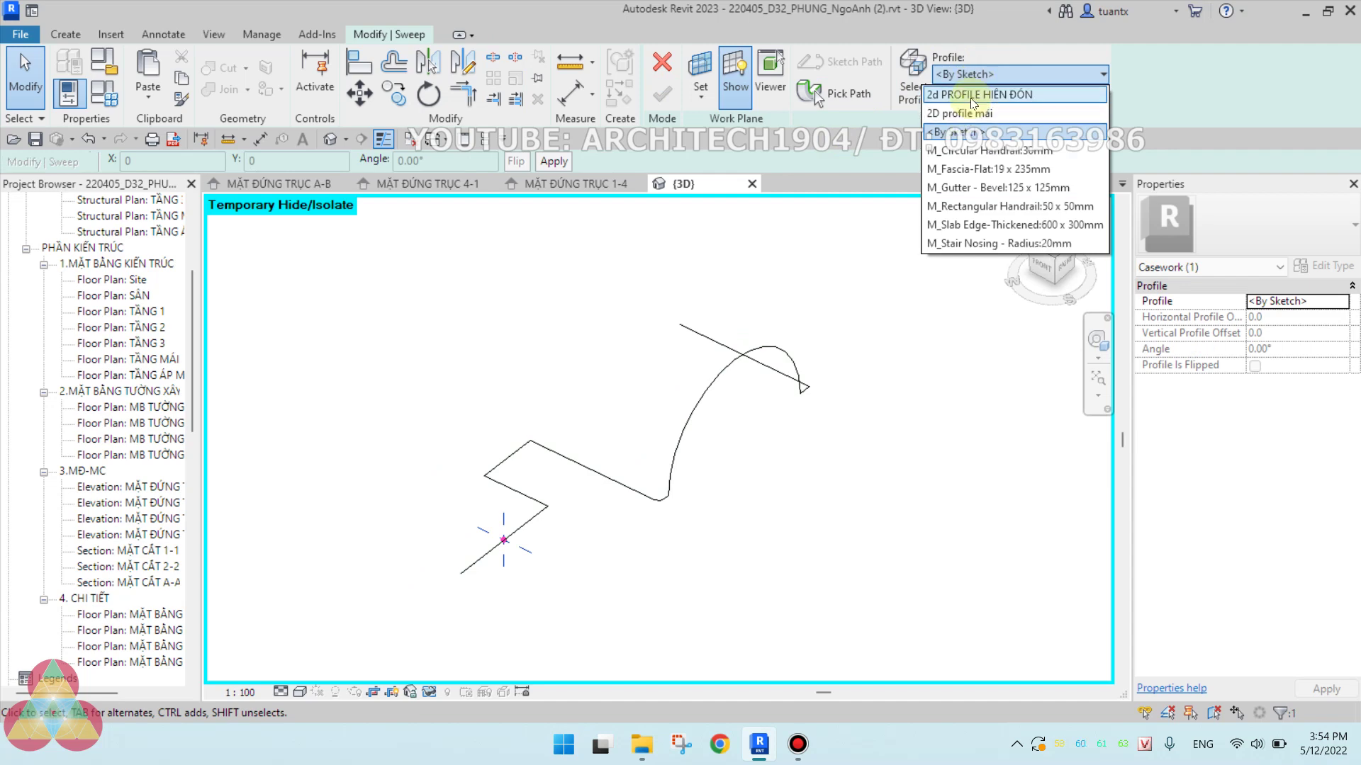
left_click(965, 88)
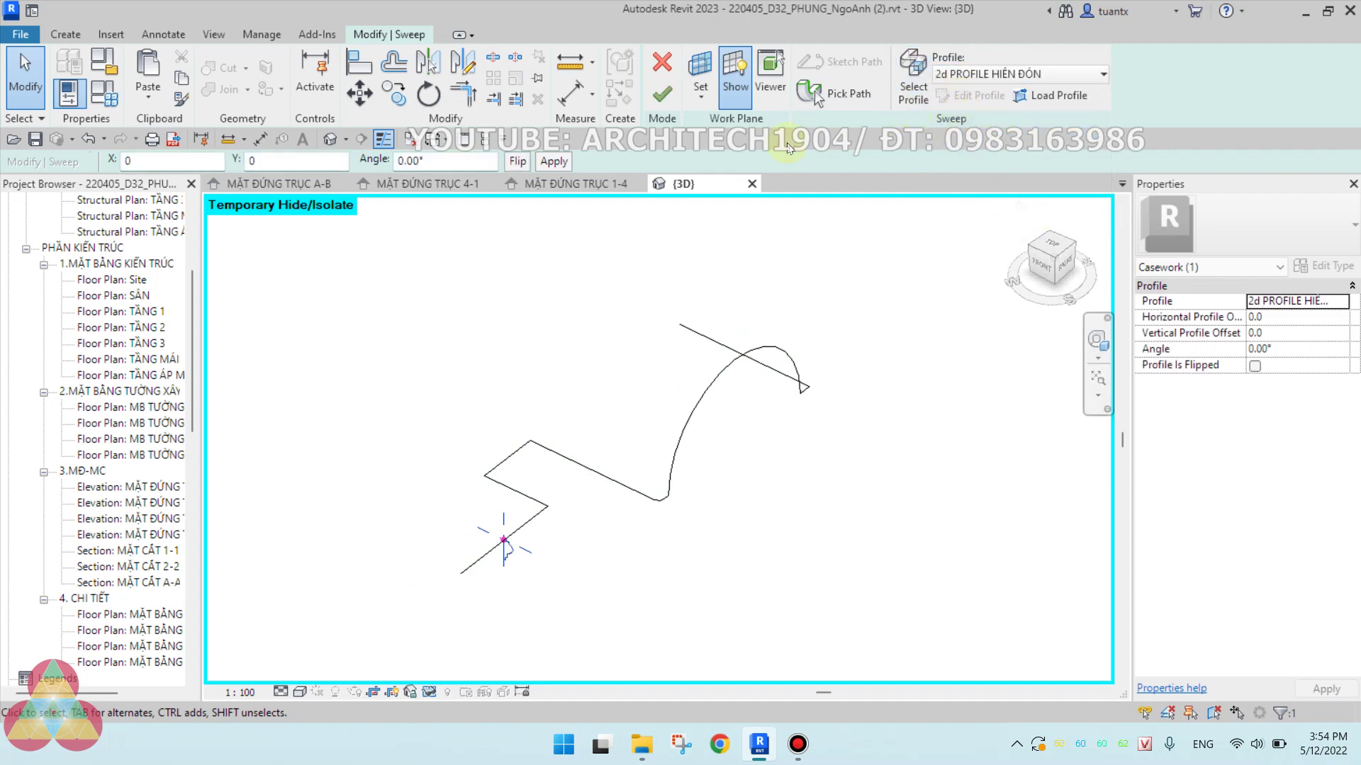
Finish the sweep into a solid molding and orbit around to inspect its shape.
left_click(662, 99)
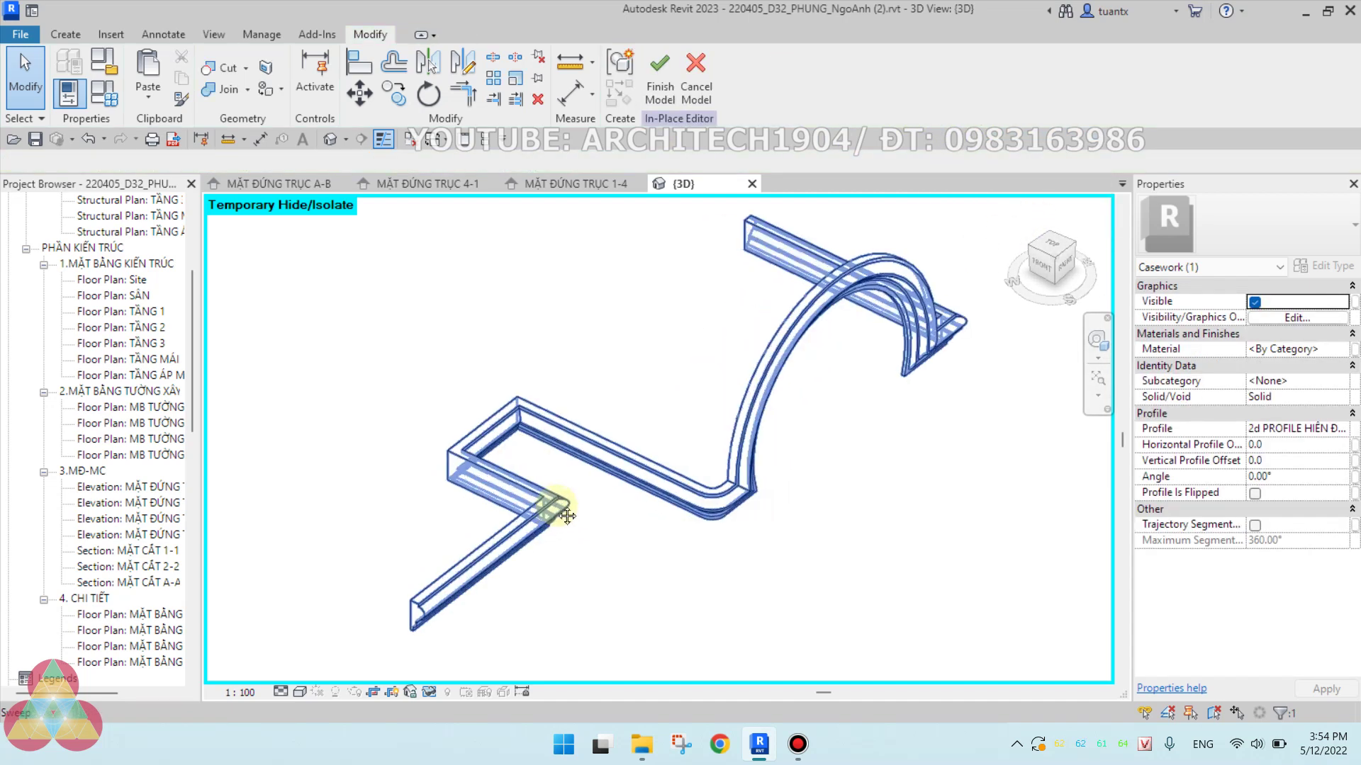
left_click(623, 461)
mouse_move(624, 461)
middle_mouse_down("shift")
mouse_move(735, 481)
mouse_move(598, 389)
middle_mouse_up("shift")
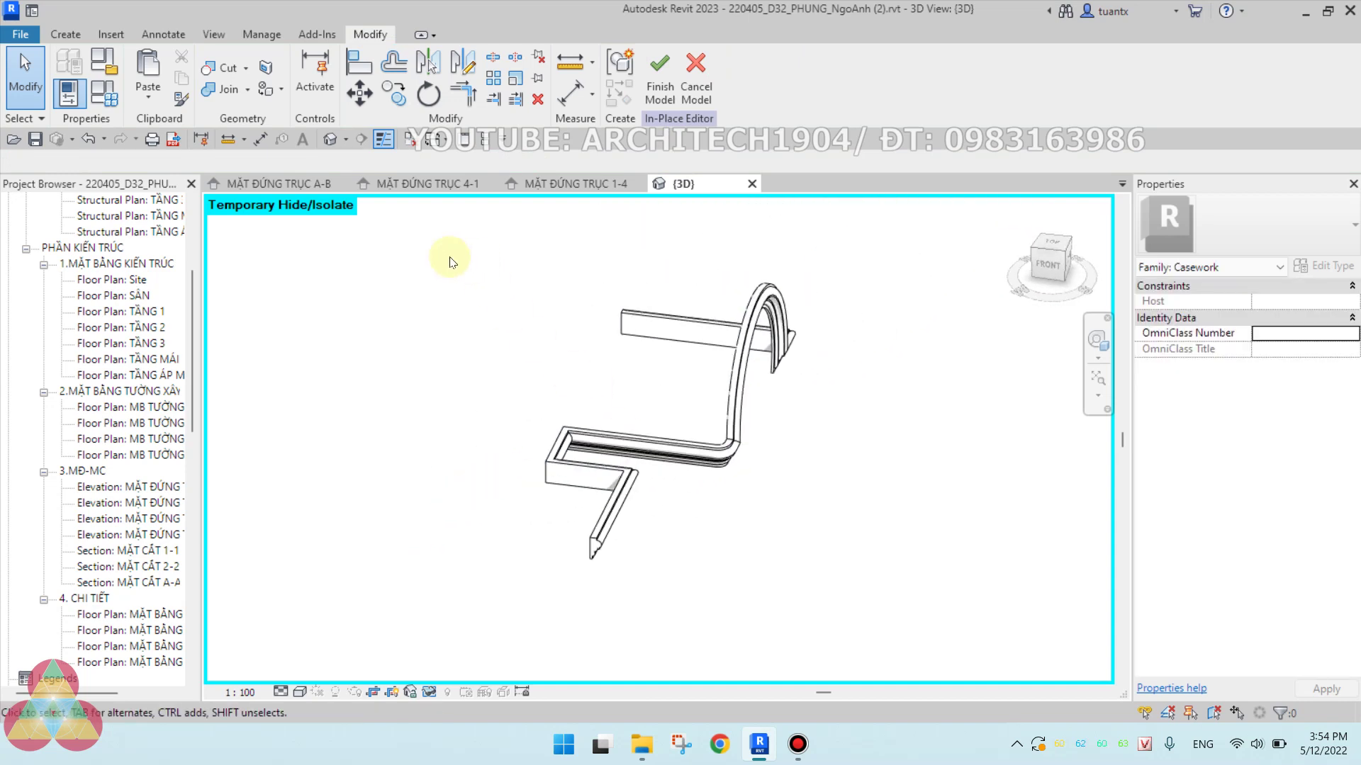
left_click_drag(434, 258, 990, 670)
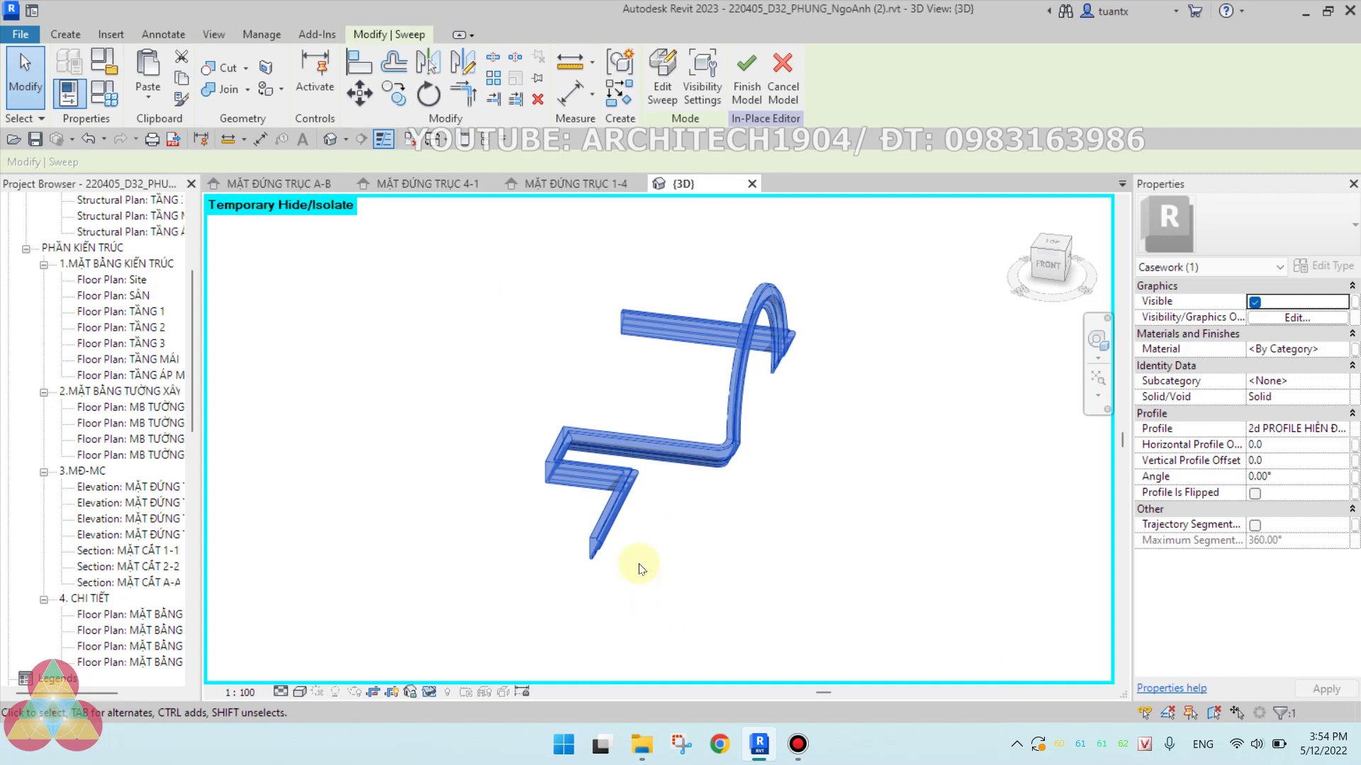
mouse_move(640, 569)
middle_mouse_down("shift")
mouse_move(577, 522)
mouse_move(895, 520)
mouse_move(550, 495)
mouse_move(541, 517)
mouse_move(932, 453)
middle_mouse_up("shift")
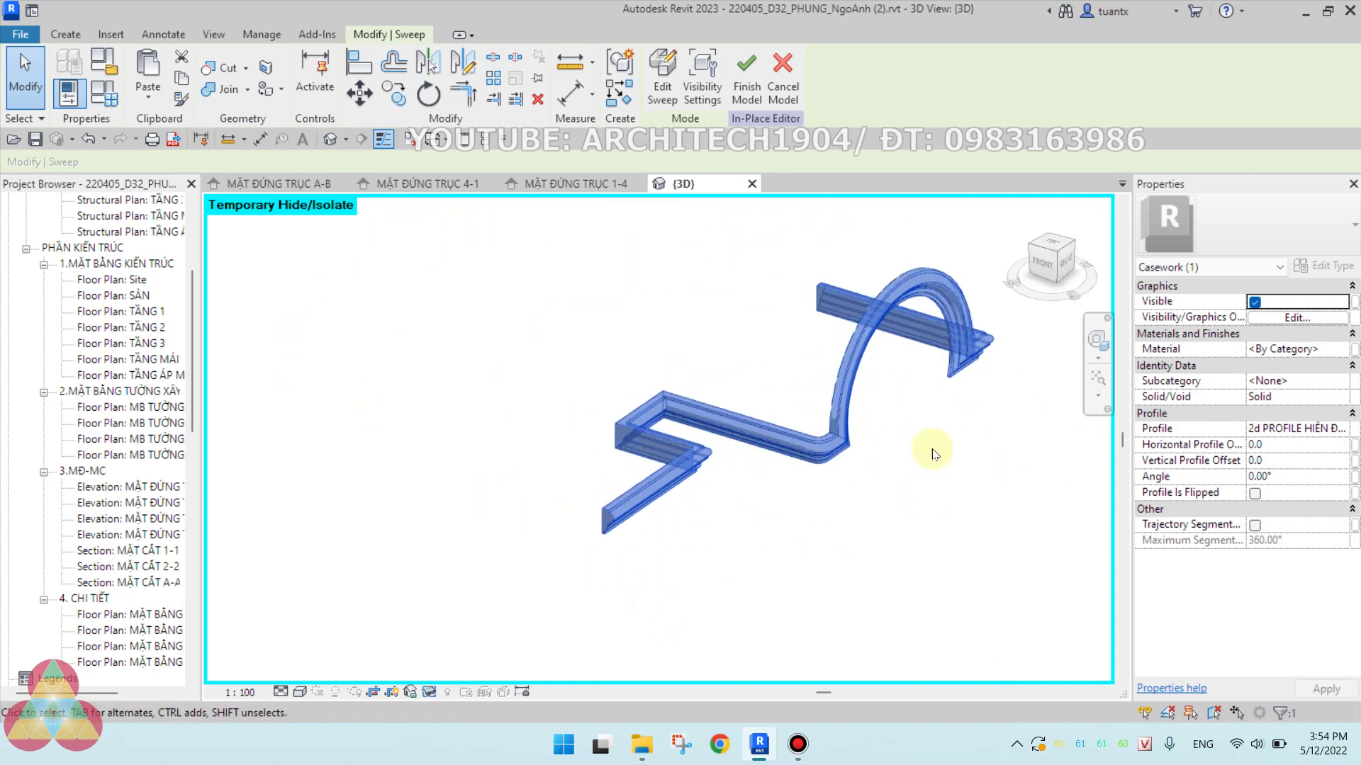
scroll(754, 455, "up", 3)
scroll(692, 449, "up", 2)
mouse_move(732, 455)
middle_mouse_down("shift")
mouse_move(633, 446)
mouse_move(681, 456)
mouse_move(711, 499)
middle_mouse_up("shift")
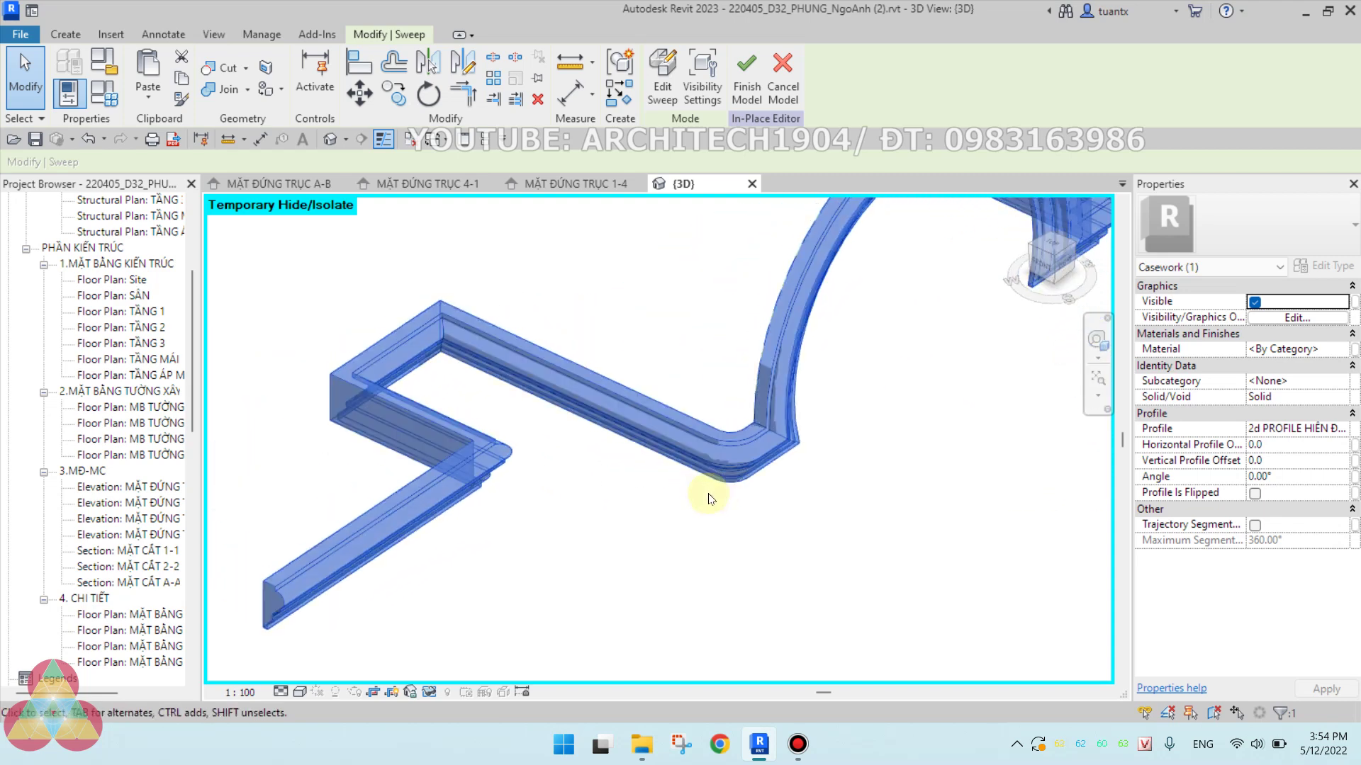
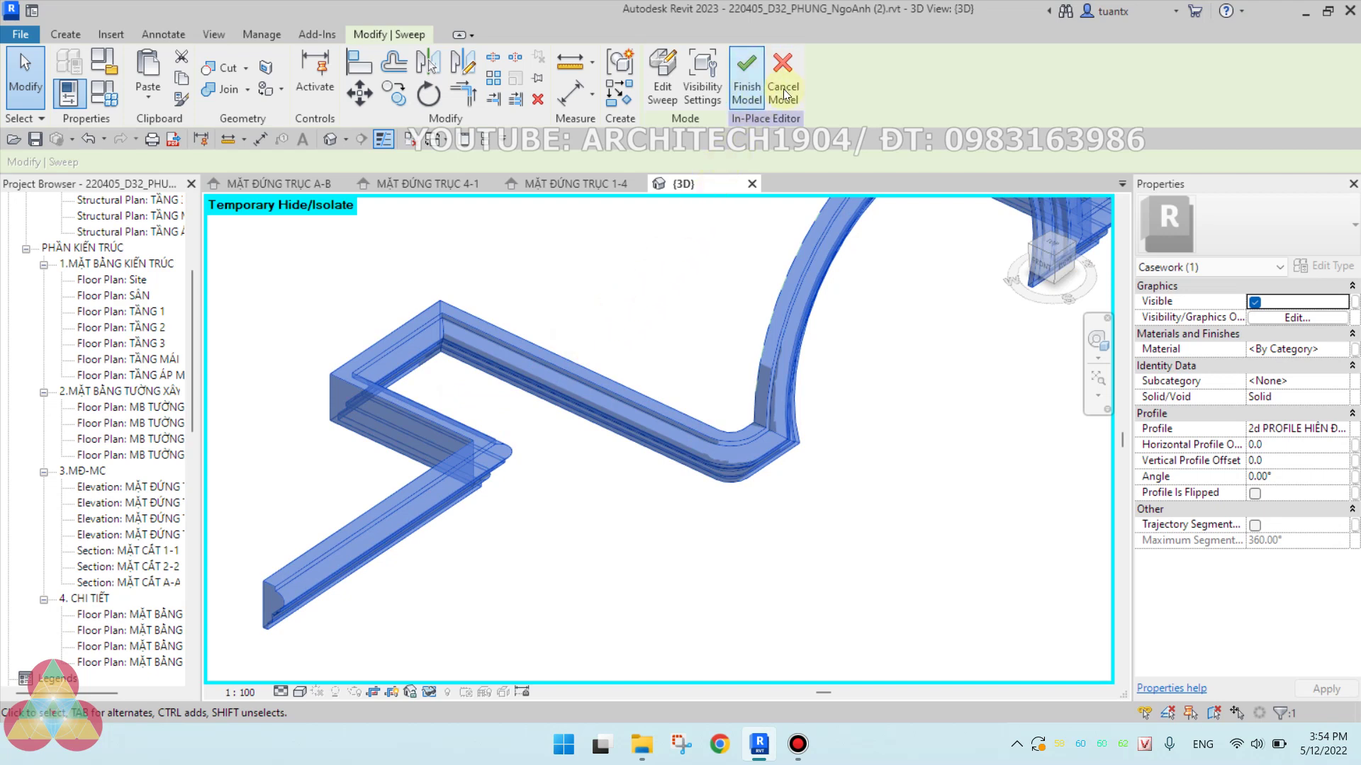
Finish the in-place sweep model and reset temporary hide/isolate to show the whole building.
left_click(747, 84)
left_click(617, 431)
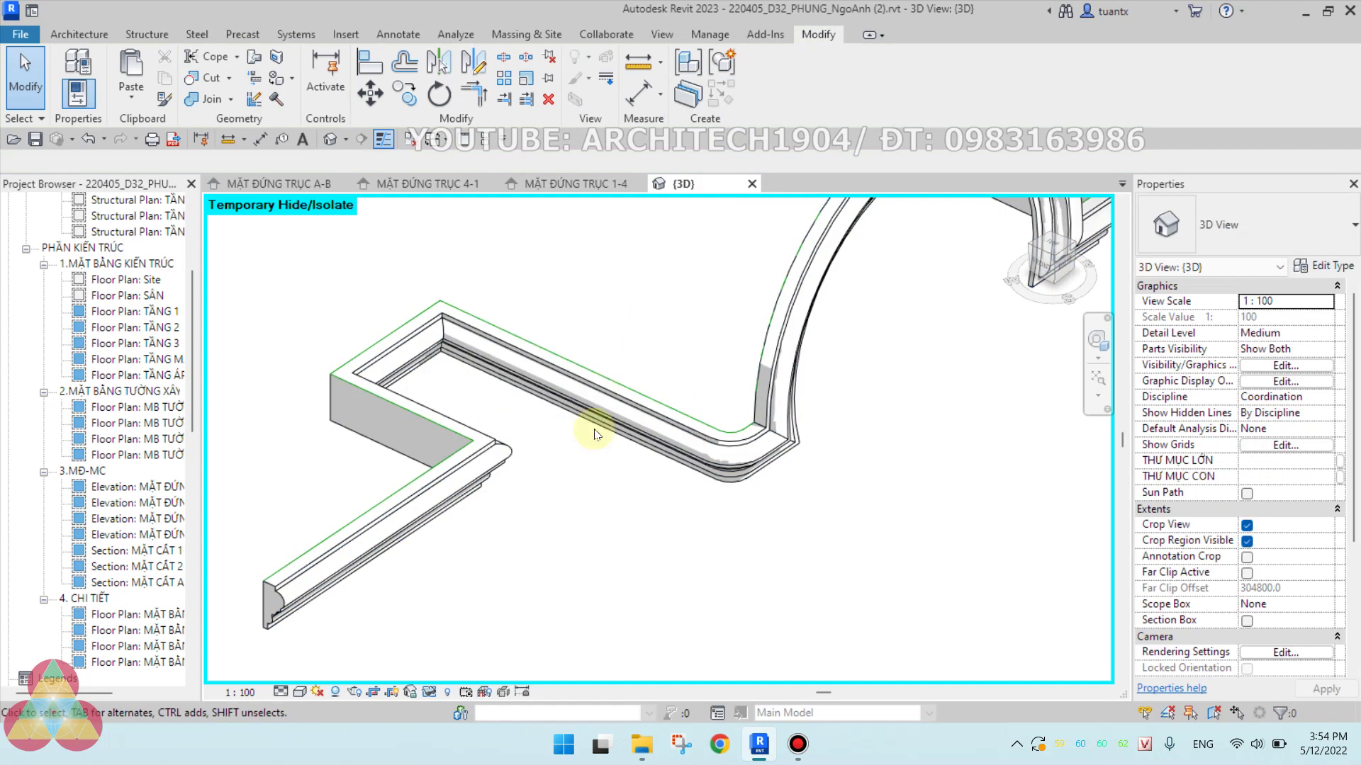
left_click(428, 693)
left_click(454, 652)
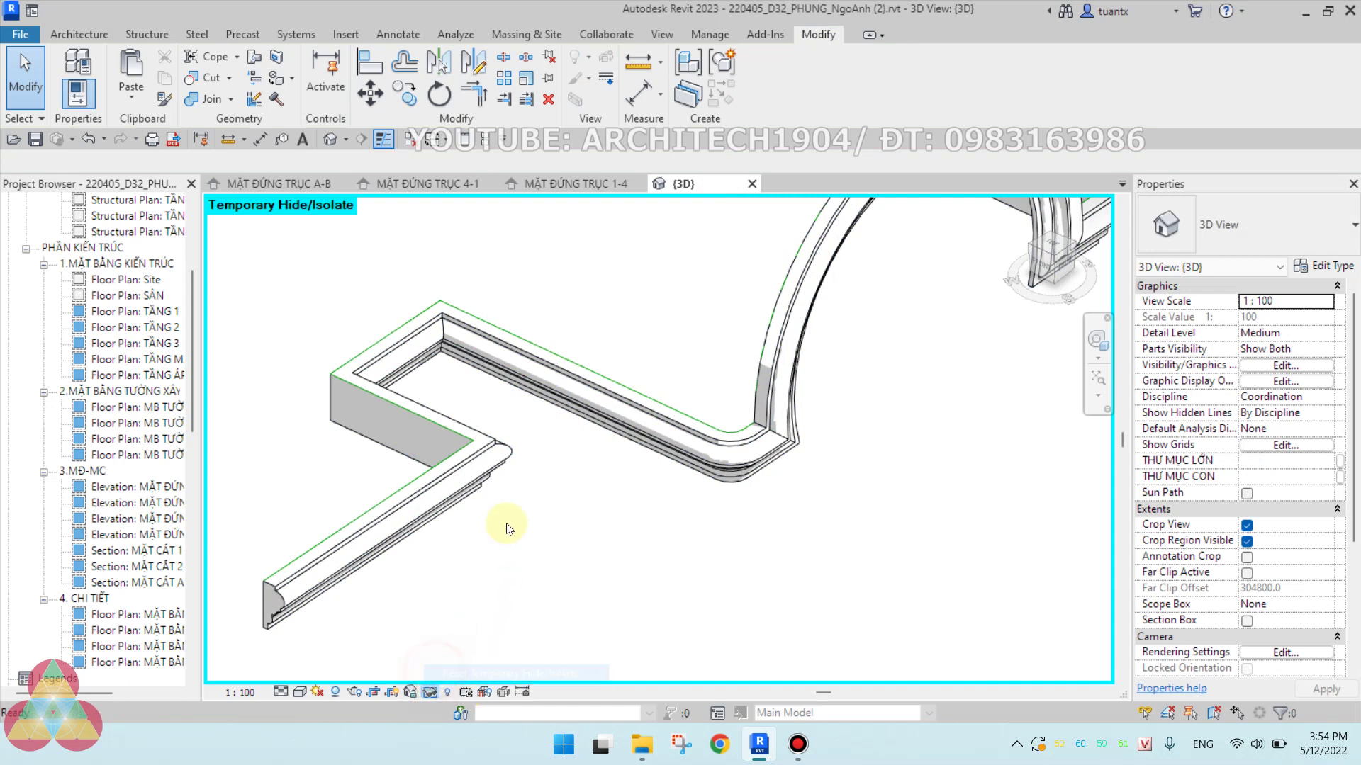
Delete the extra L-shaped sweep beside the dormer and orbit to view the arched opening.
left_click(483, 483)
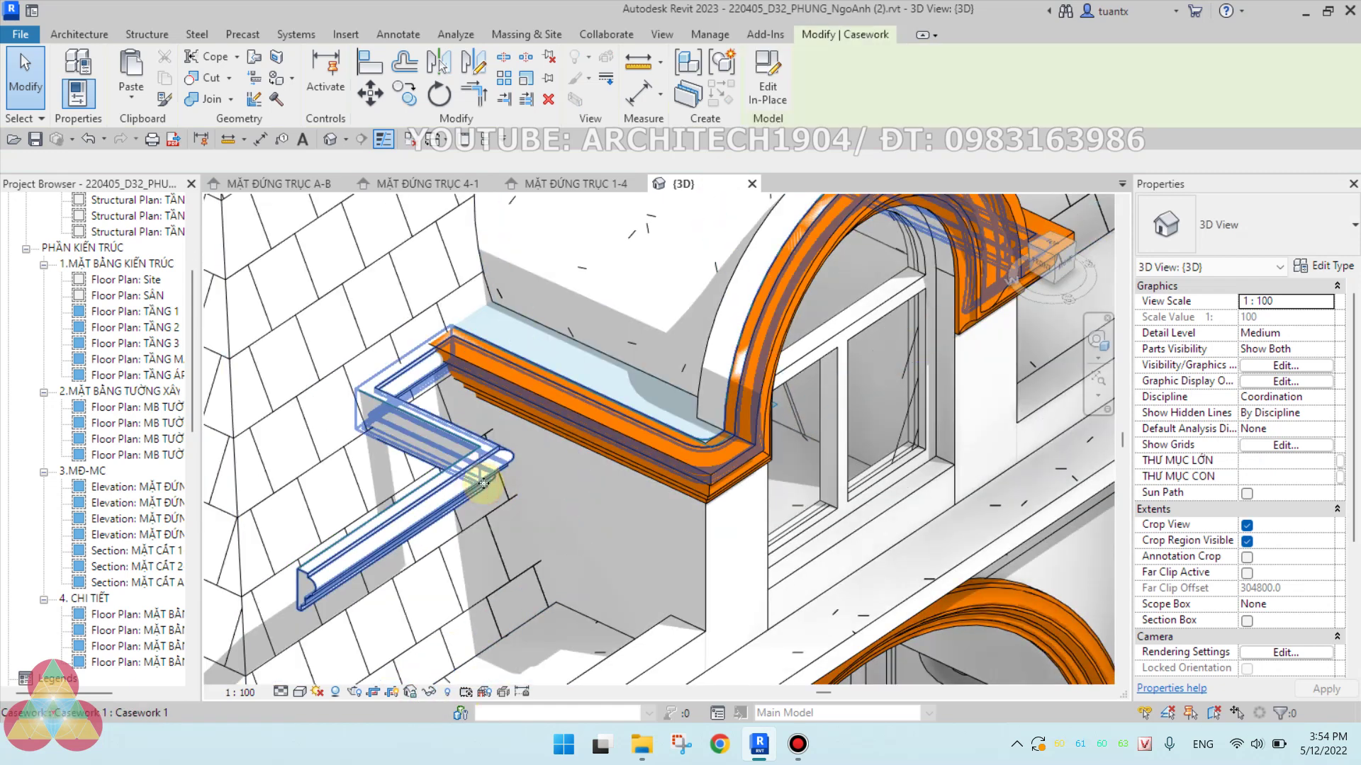
key("Delete")
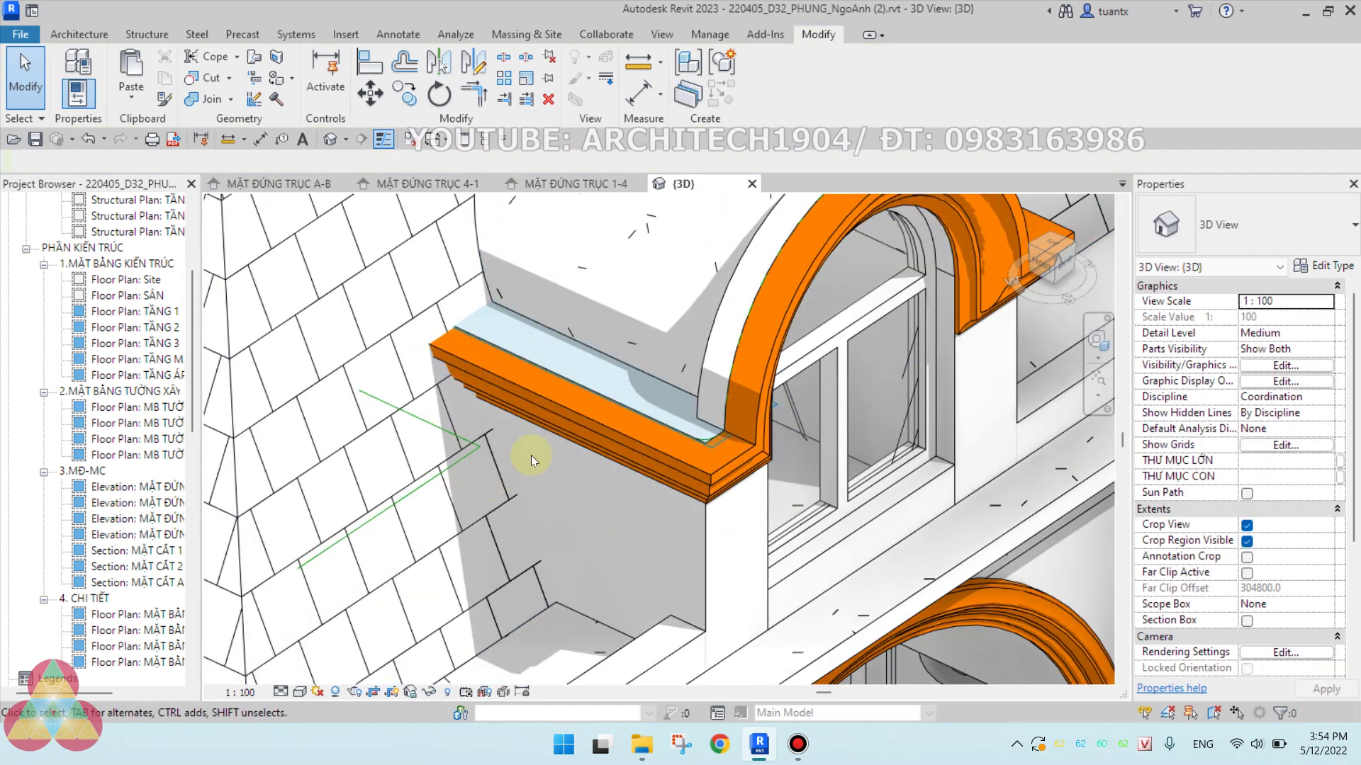
mouse_move(530, 455)
middle_mouse_down("shift")
mouse_move(589, 427)
mouse_move(587, 450)
mouse_move(668, 443)
middle_mouse_up("shift")
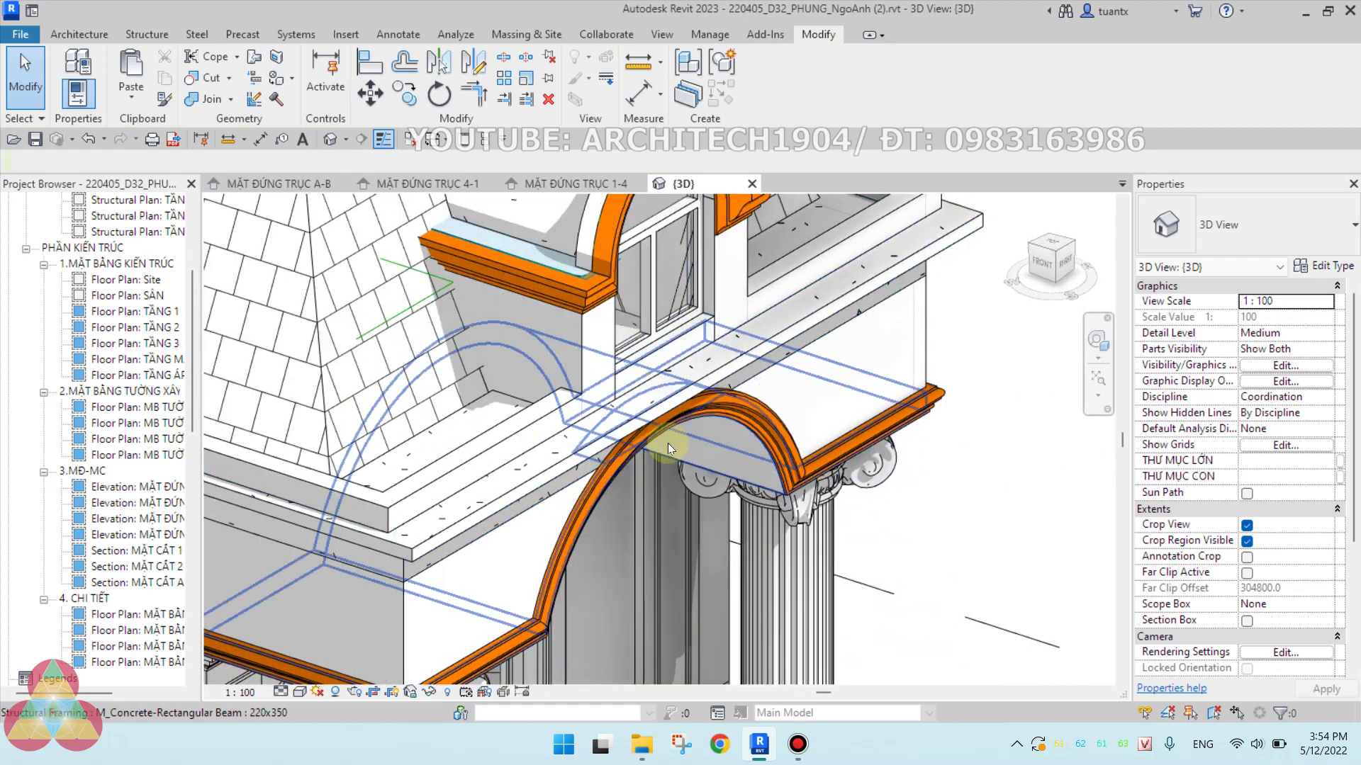